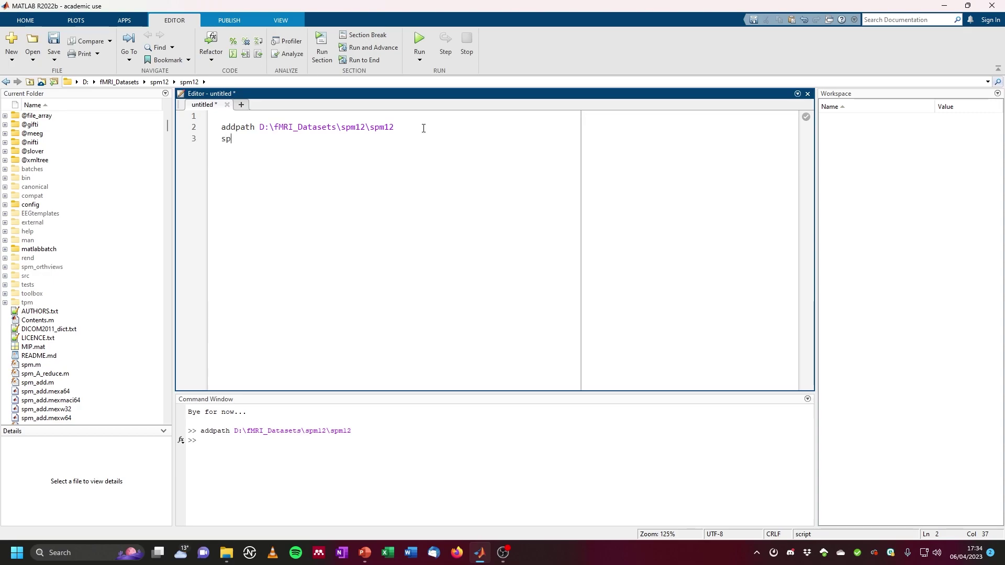
# Step: Run the script's "spm fmri" line in the Command Window
pyautogui.hotkey('shift', 'Home')
pyautogui.rightClick(255, 139)
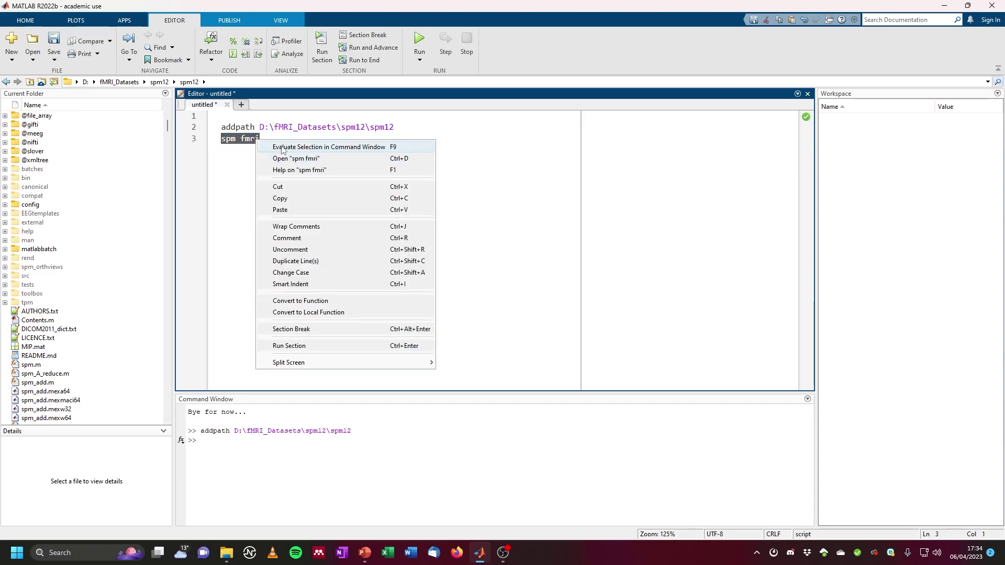
pyautogui.click(285, 150)
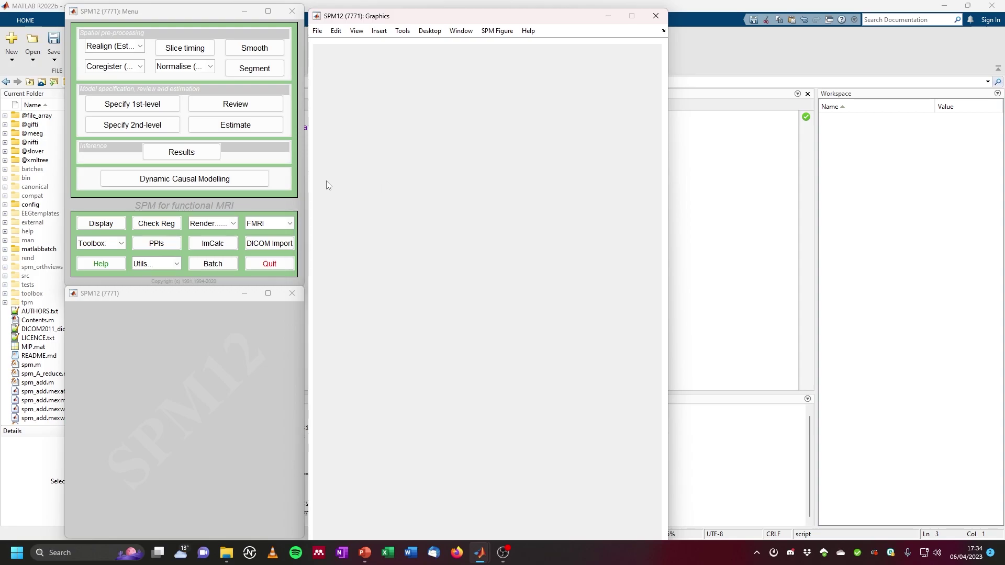
# Step: Start a first-level fMRI model specification, then enlarge the Batch Editor window and move it clear of the SPM menu
pyautogui.click(150, 108)
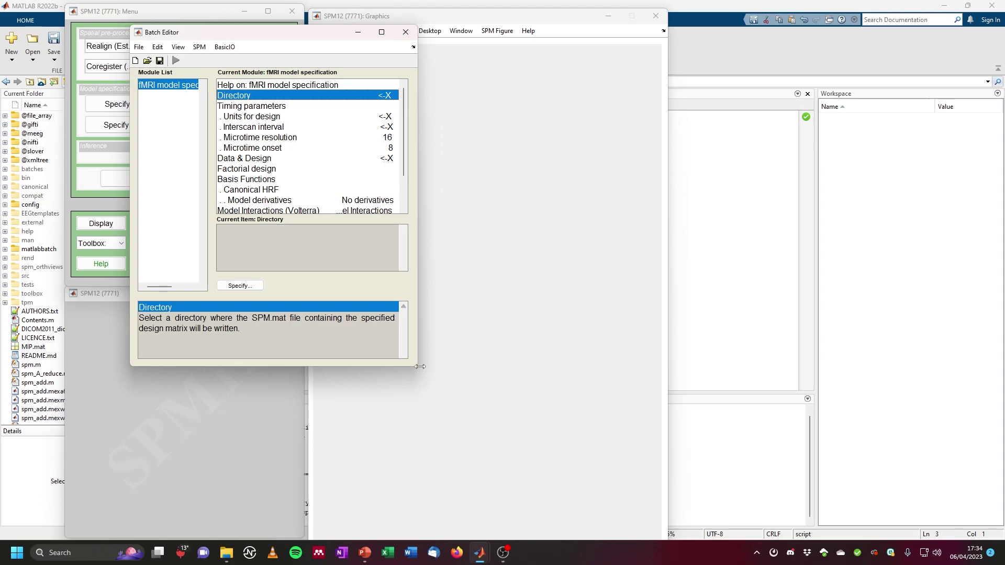
pyautogui.moveTo(416, 366); pyautogui.dragTo(561, 428)
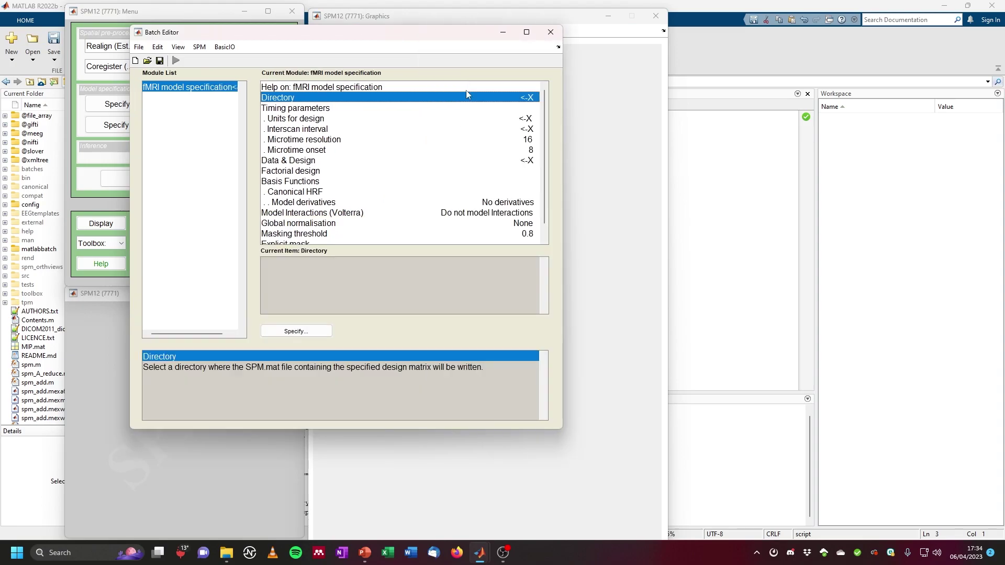
pyautogui.moveTo(425, 37); pyautogui.dragTo(556, 54)
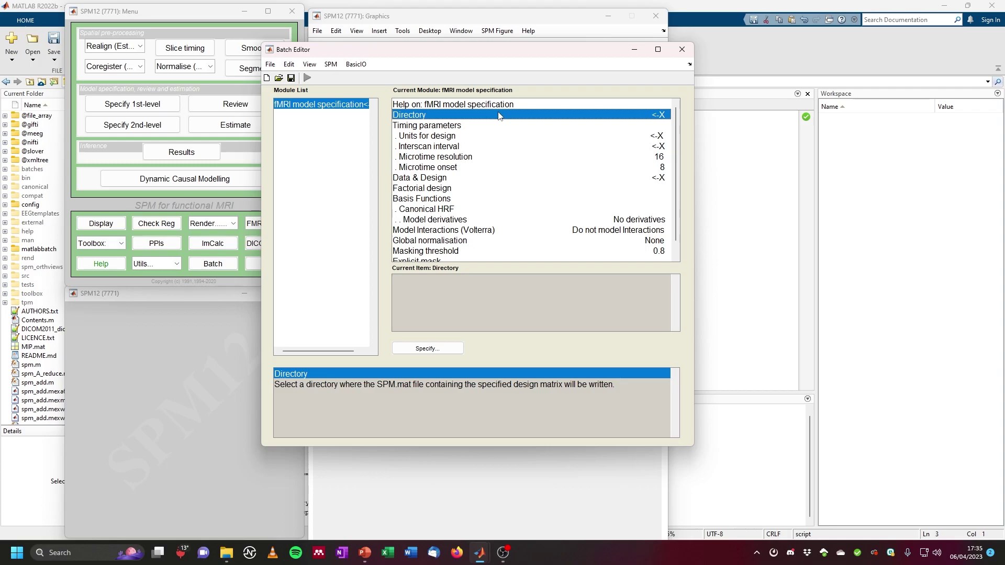
# Step: Create a folder named first_level inside the derivatives folder of ds000117_sub-01 in File Explorer
pyautogui.click(226, 553)
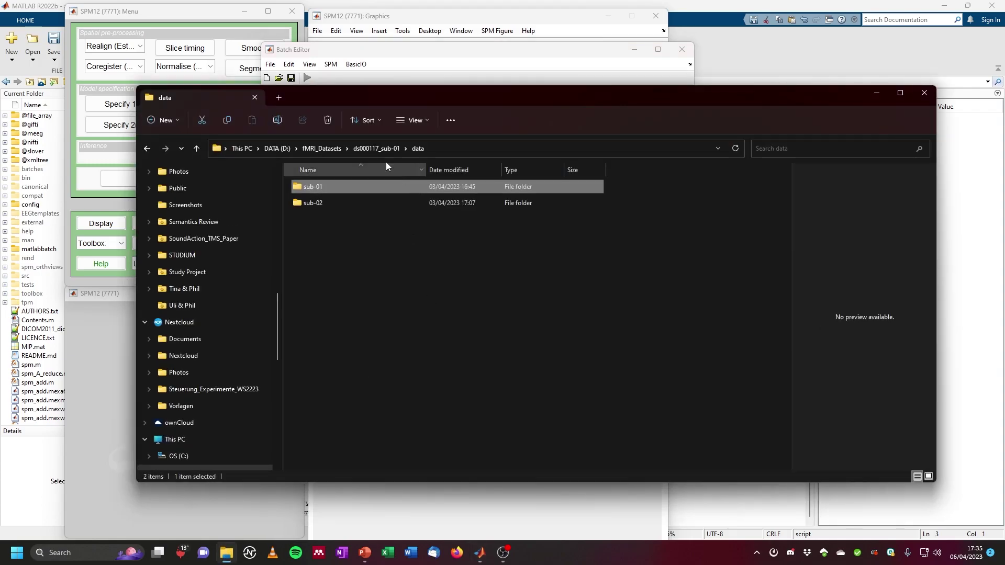
pyautogui.click(377, 149)
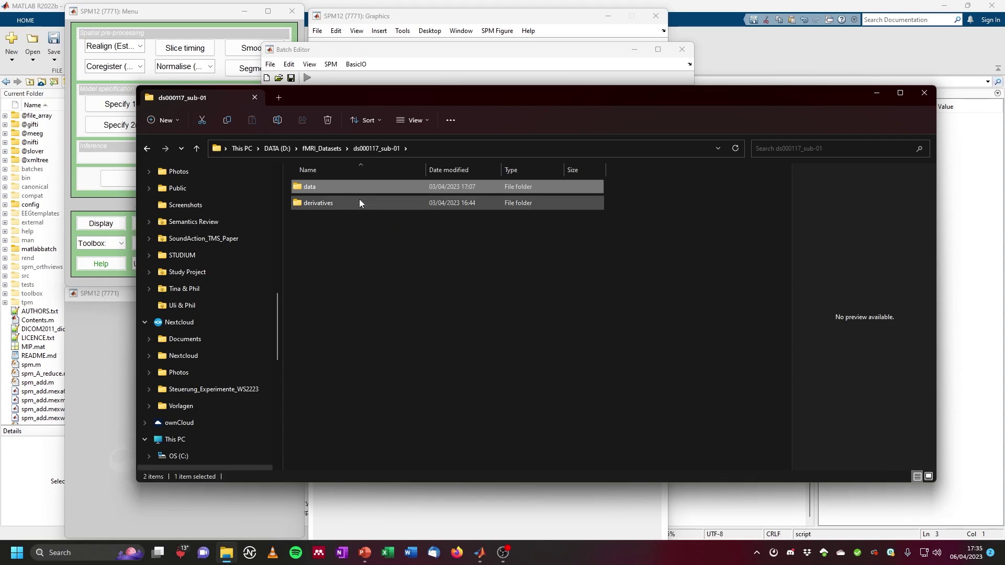
pyautogui.click(327, 205)
pyautogui.doubleClick(328, 206)
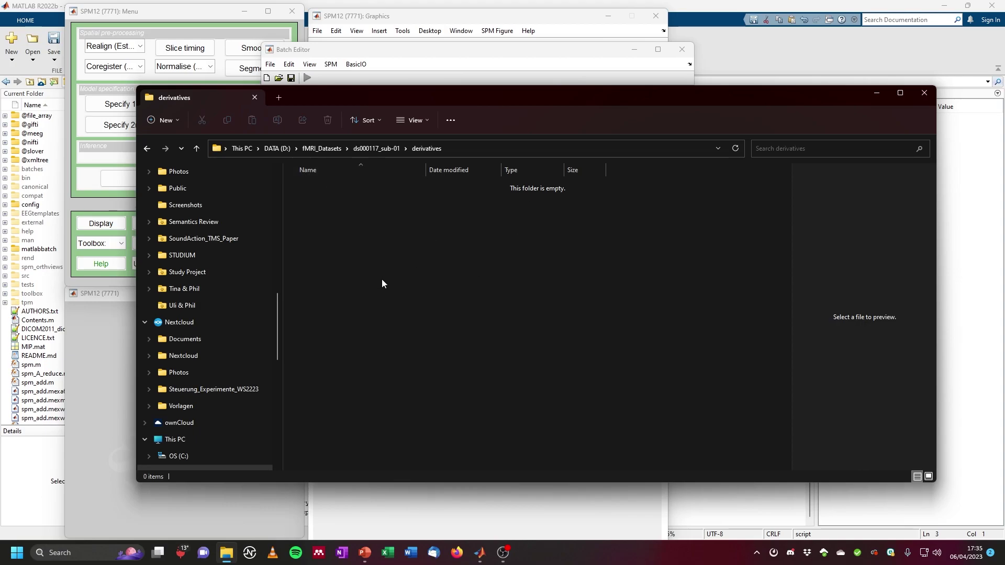
pyautogui.rightClick(373, 247)
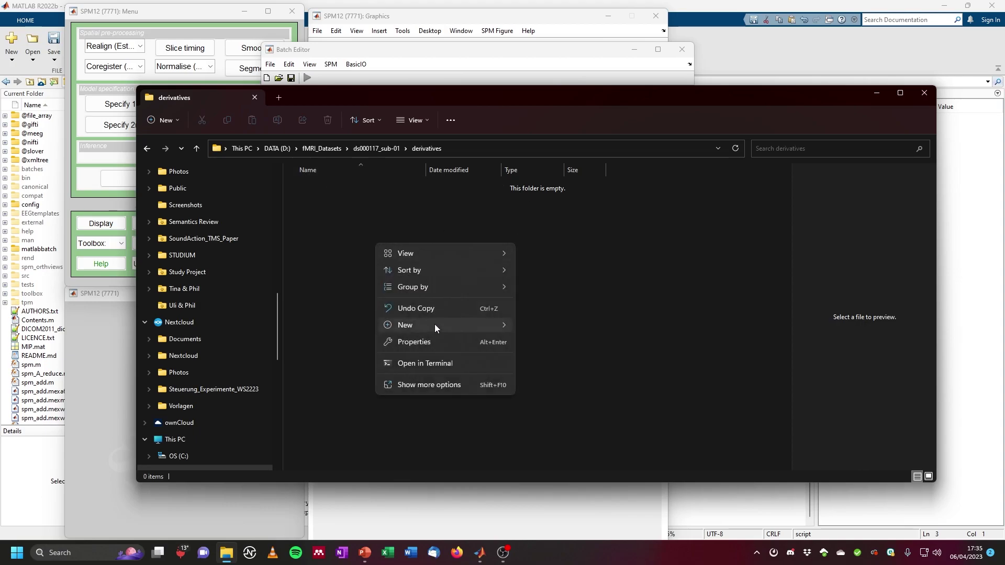
pyautogui.moveTo(434, 324)
pyautogui.click(547, 90)
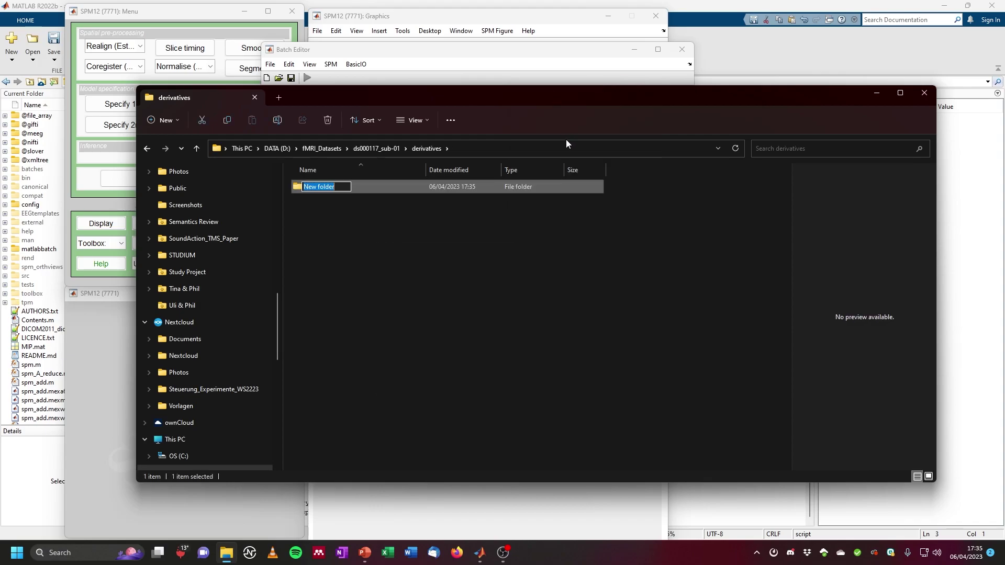
pyautogui.write('first_level')
pyautogui.press('Return')
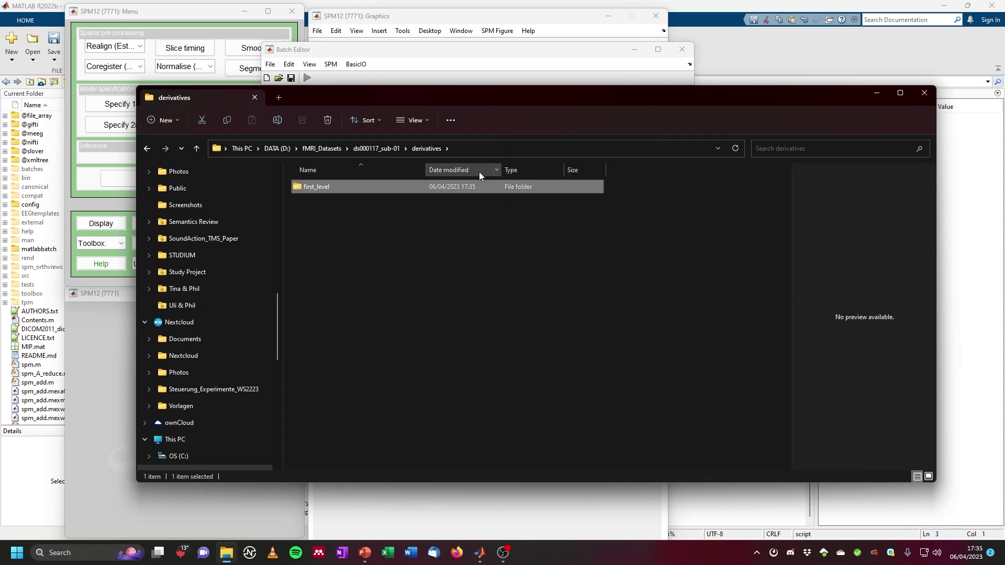
# Step: Create a subfolder named sub-01 inside the first_level folder
pyautogui.doubleClick(330, 189)
pyautogui.rightClick(393, 239)
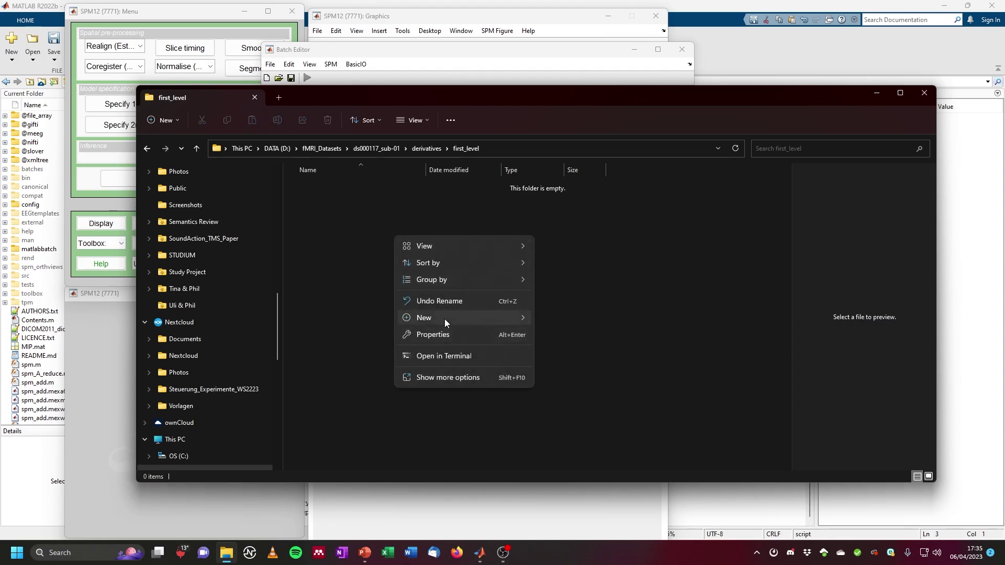
pyautogui.moveTo(445, 318)
pyautogui.click(568, 84)
pyautogui.write('sub-01')
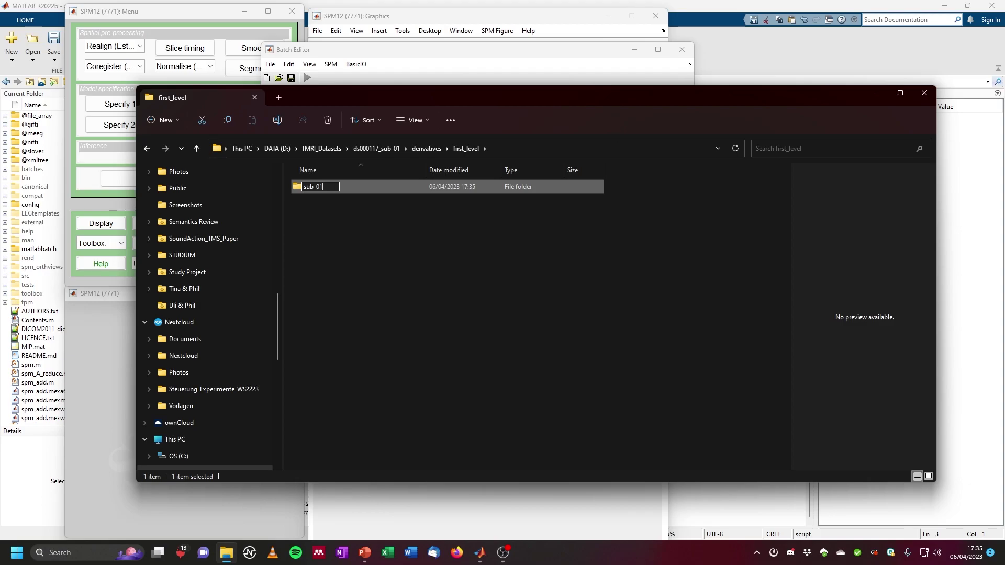
pyautogui.press('Return')
# Step: Copy the full path of the new sub-01 folder and minimise File Explorer
pyautogui.doubleClick(339, 187)
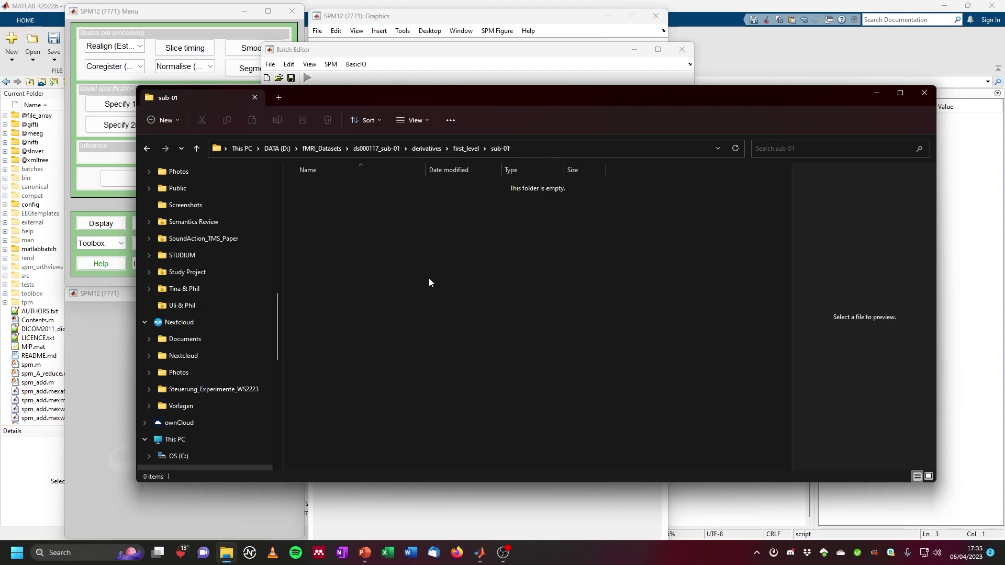
pyautogui.click(542, 149)
pyautogui.hotkey('ctrl', 'c')
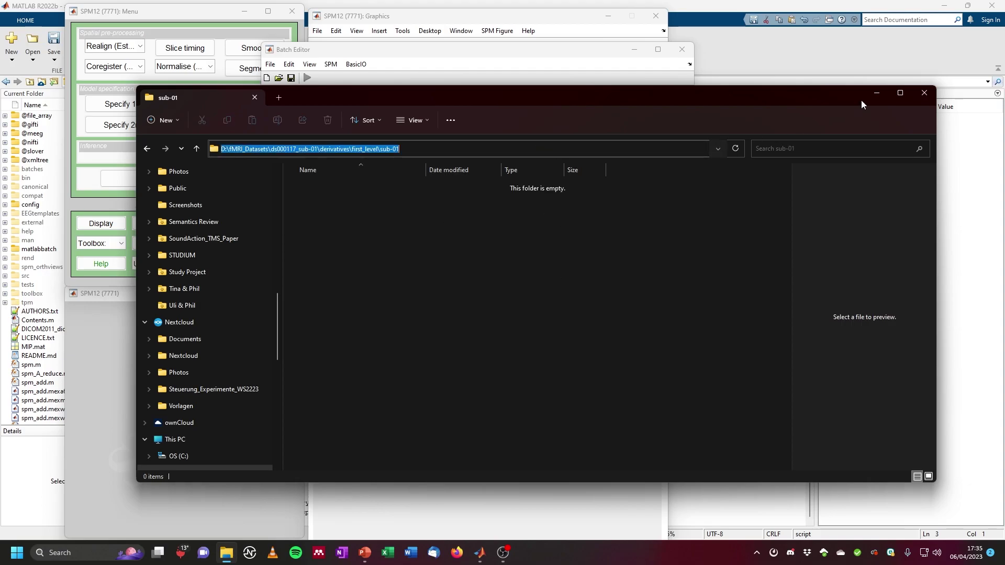
pyautogui.click(875, 95)
# Step: Set the model's output Directory to D:\fMRI_Datasets\ds000117_sub-01\derivatives\first_level\sub-01 using the copied path
pyautogui.click(440, 350)
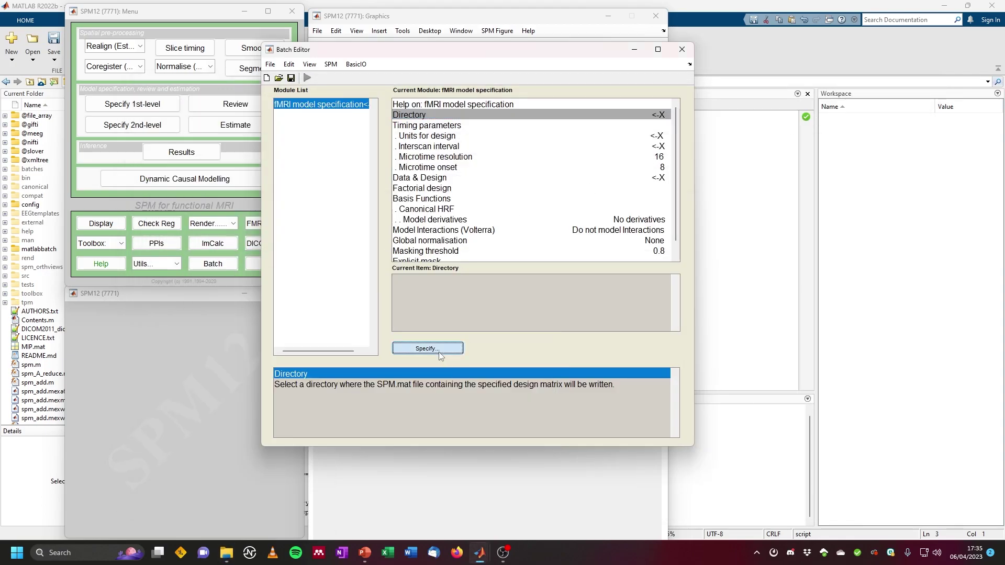
pyautogui.click(518, 62)
pyautogui.hotkey('ctrl', 'a')
pyautogui.hotkey('ctrl', 'v')
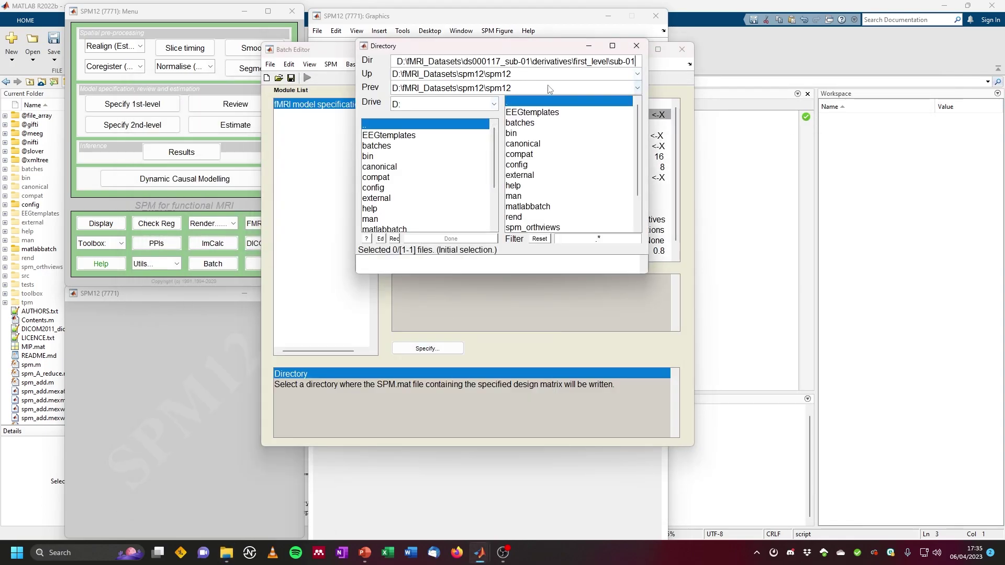
pyautogui.press('Return')
pyautogui.click(512, 101)
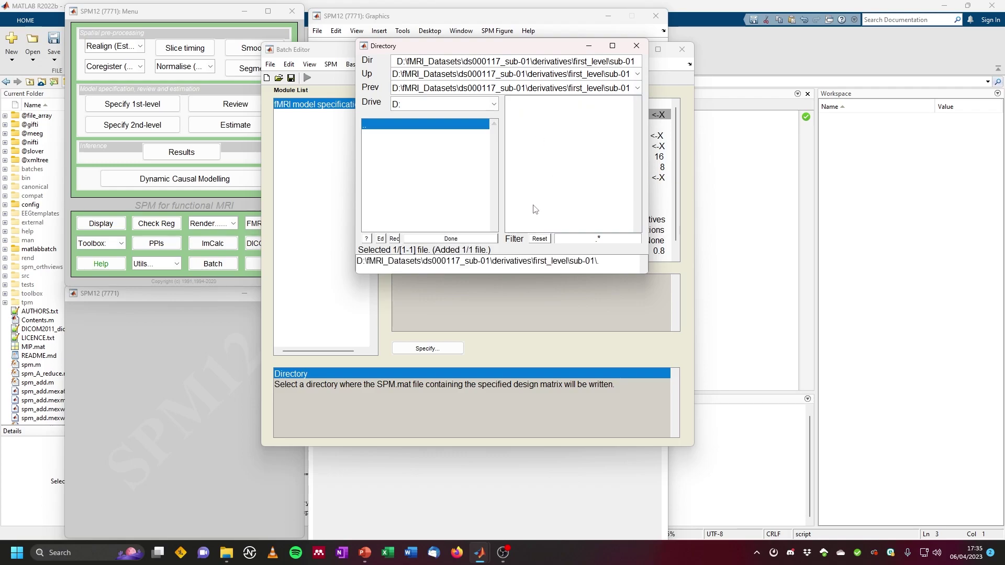
pyautogui.click(451, 239)
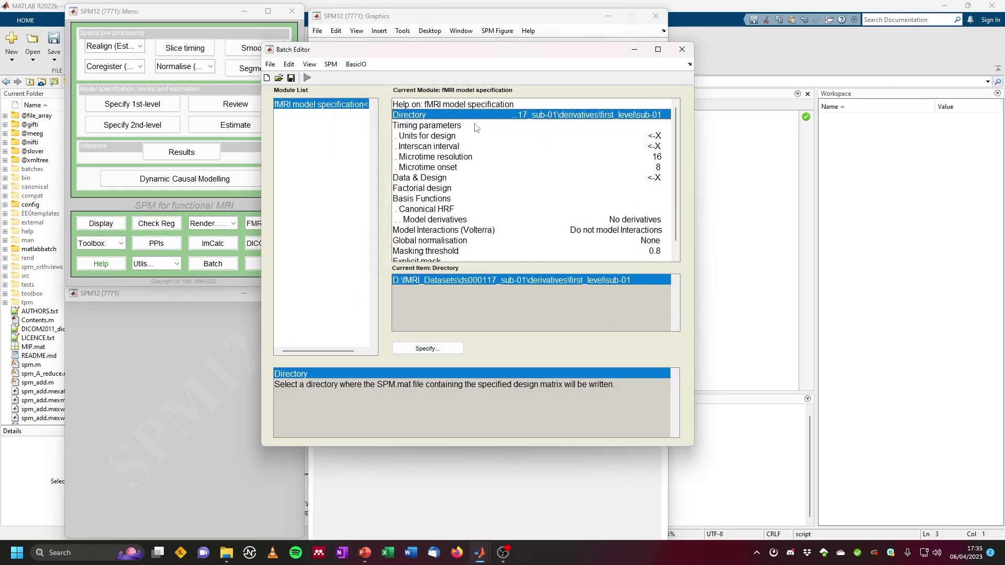
# Step: Set the units for design to Seconds and the interscan interval to 2
pyautogui.click(451, 139)
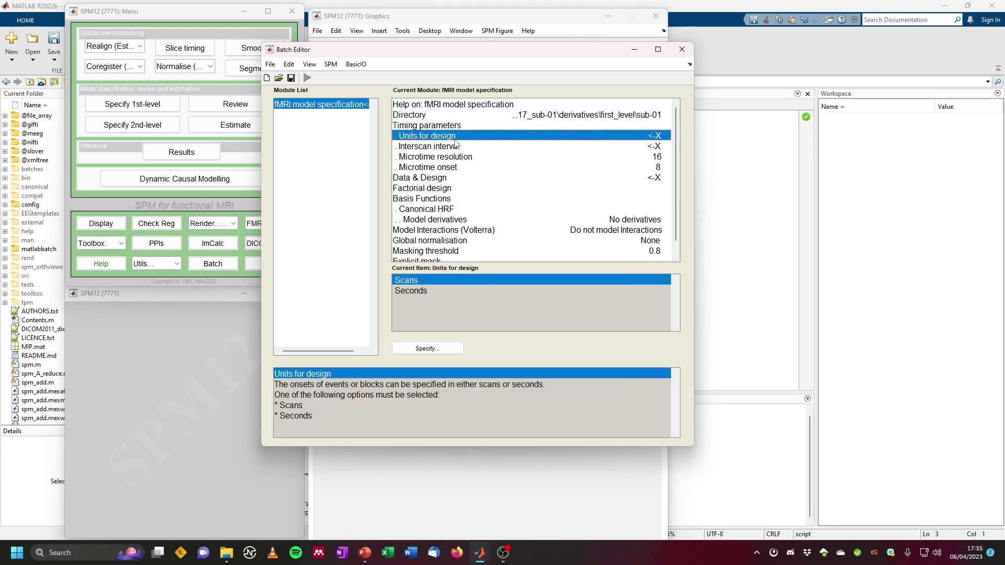
pyautogui.click(417, 292)
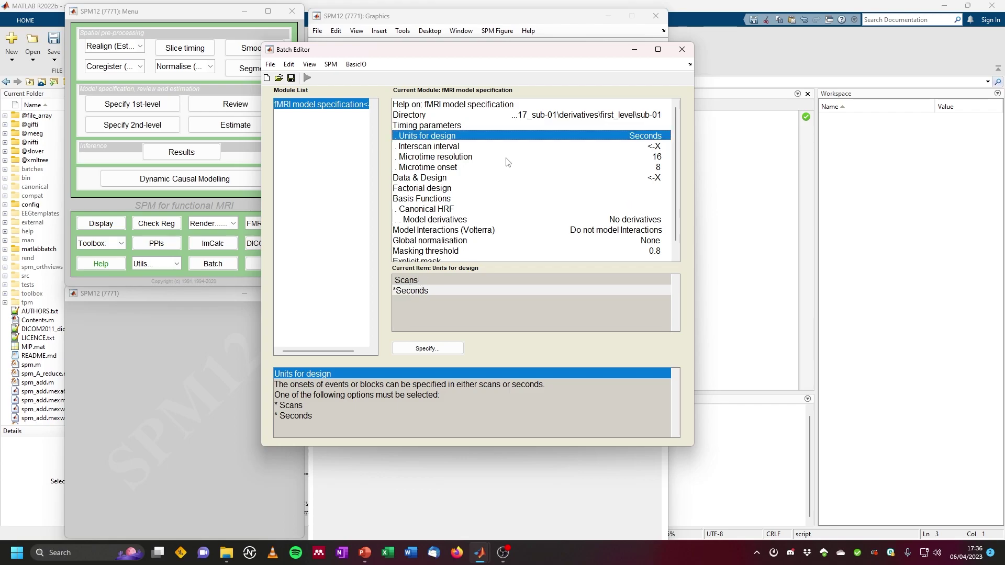
pyautogui.click(461, 147)
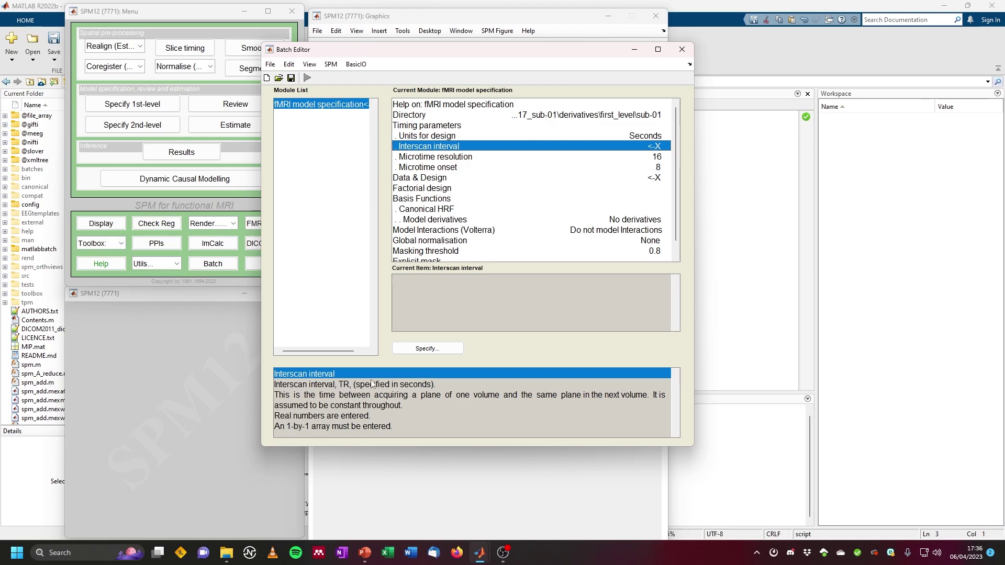
pyautogui.click(427, 349)
pyautogui.write('2')
pyautogui.click(549, 250)
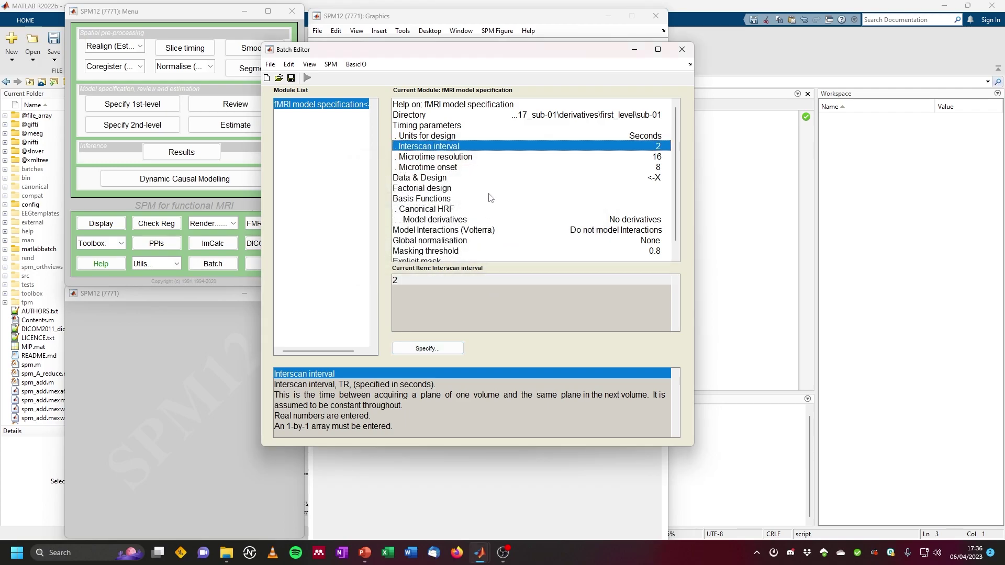
# Step: Set the microtime resolution to 33 and the microtime onset to 17
pyautogui.click(432, 160)
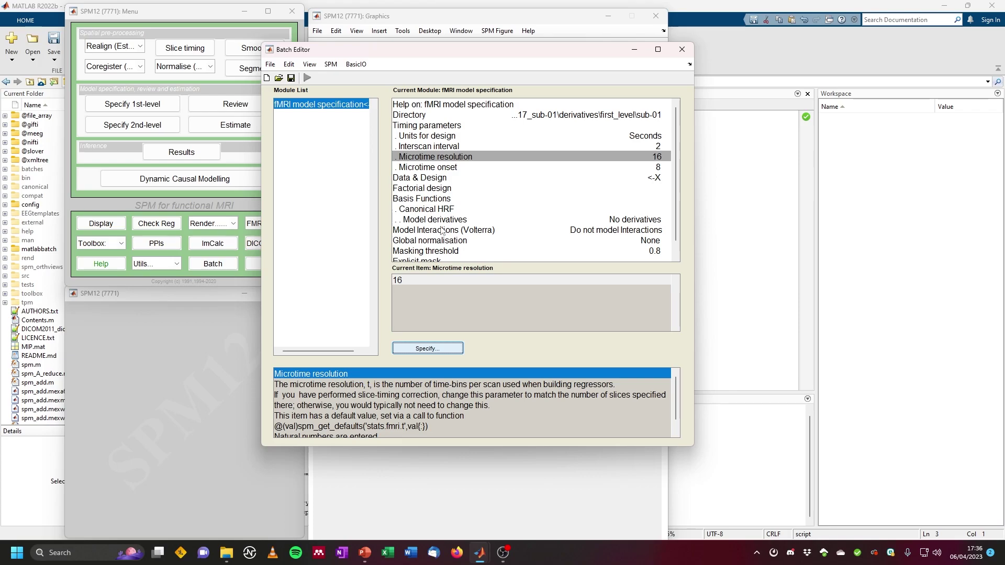
pyautogui.click(444, 349)
pyautogui.doubleClick(374, 225)
pyautogui.write('33')
pyautogui.click(546, 260)
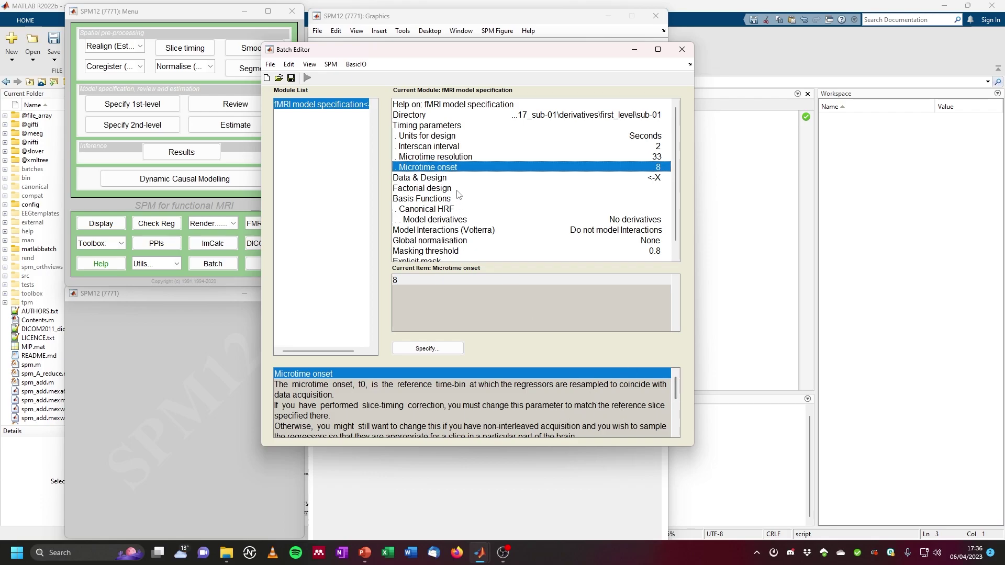
pyautogui.click(427, 348)
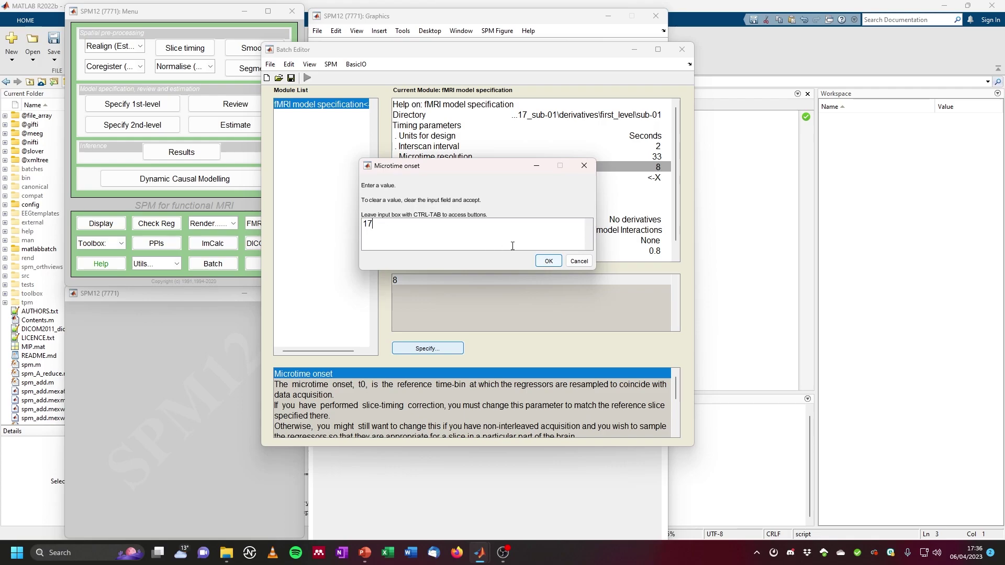
pyautogui.click(548, 261)
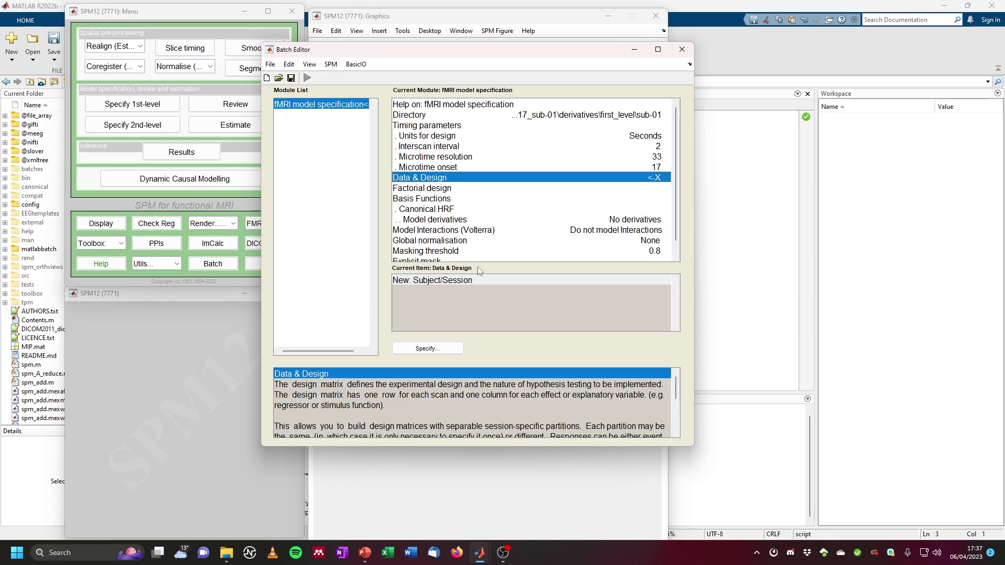
# Step: Add a new Subject/Session under Data & Design and select its Scans item
pyautogui.doubleClick(444, 281)
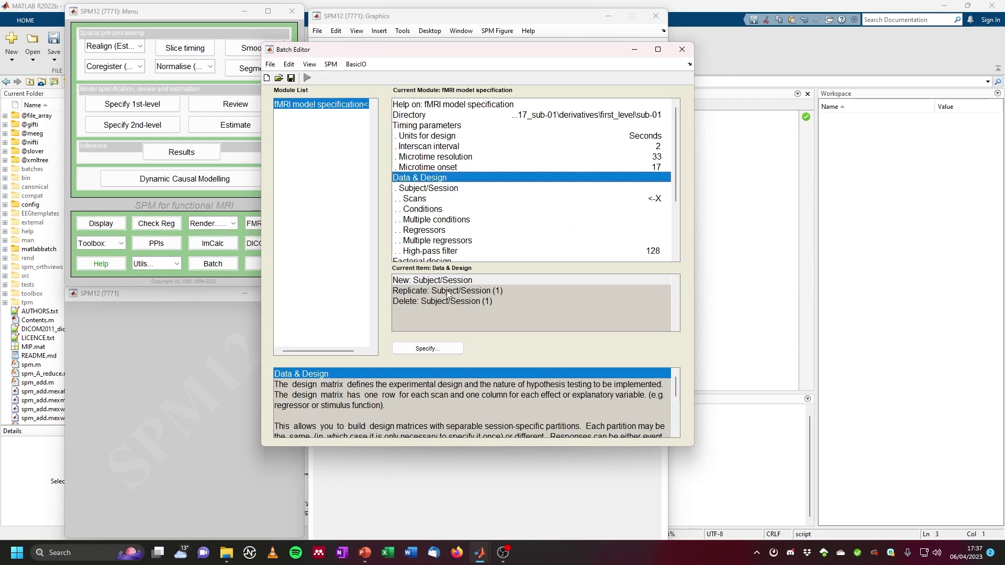
pyautogui.click(438, 200)
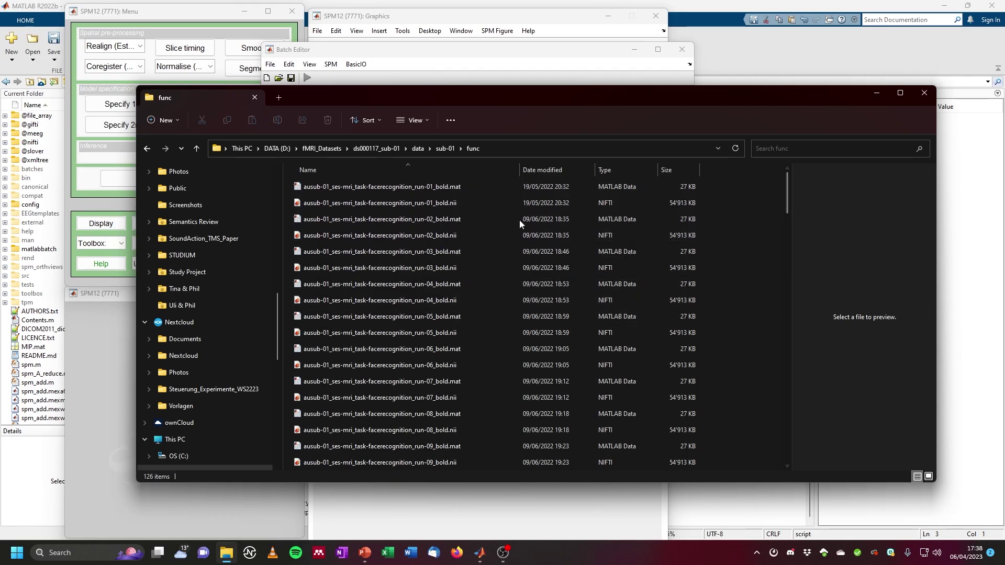
# Step: Locate the preprocessed swausub-01 run files in sub-01's func folder and copy that folder's path
pyautogui.moveTo(787, 201); pyautogui.dragTo(774, 391)
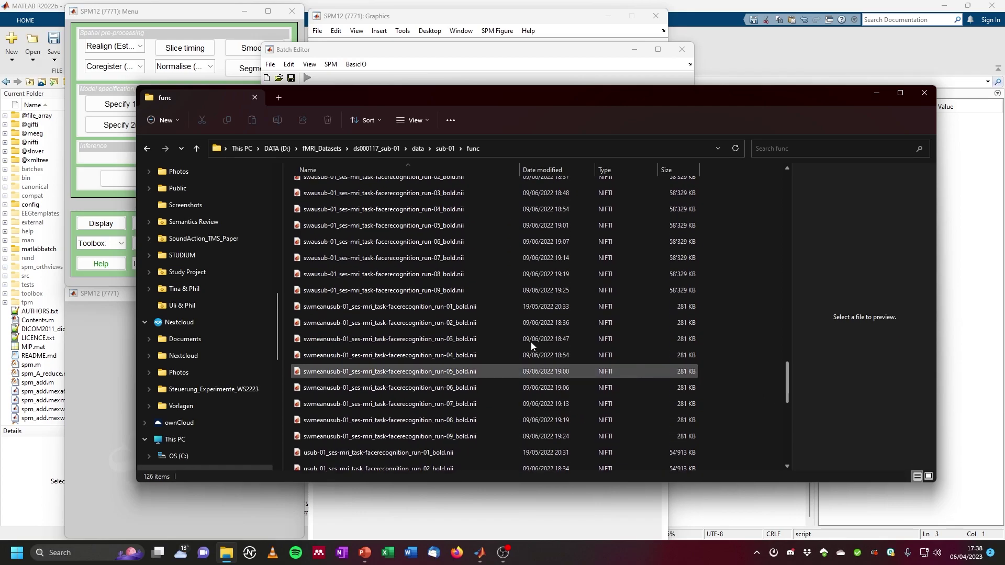
pyautogui.click(322, 255)
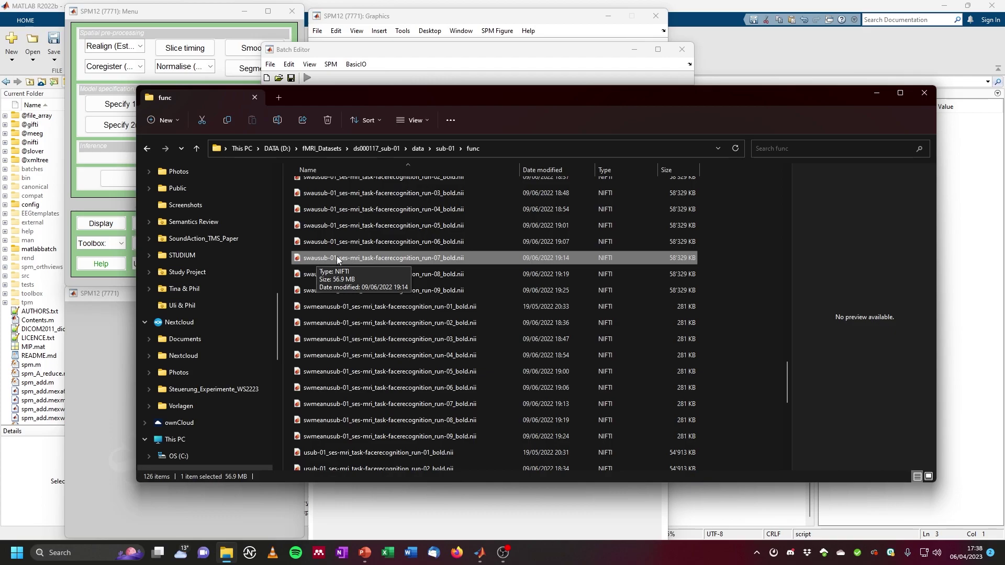
pyautogui.scroll(2, 356, 273)
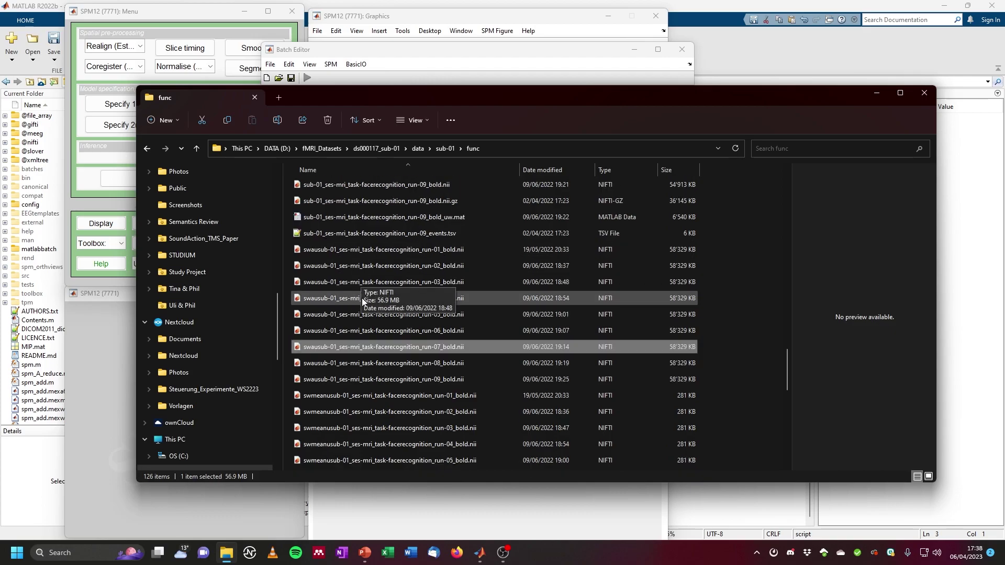
pyautogui.click(376, 249)
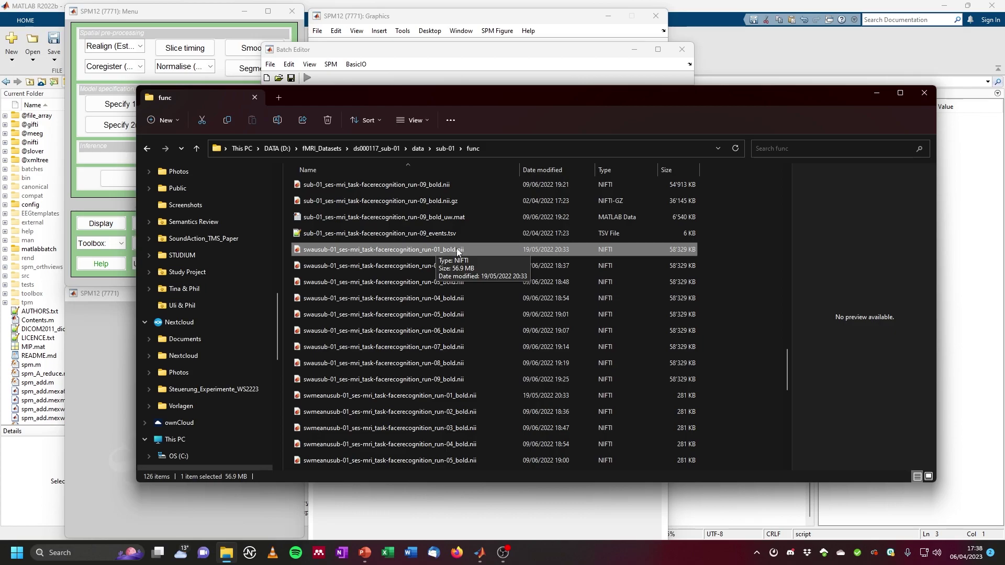
pyautogui.click(492, 147)
pyautogui.hotkey('ctrl', 'c')
pyautogui.click(878, 95)
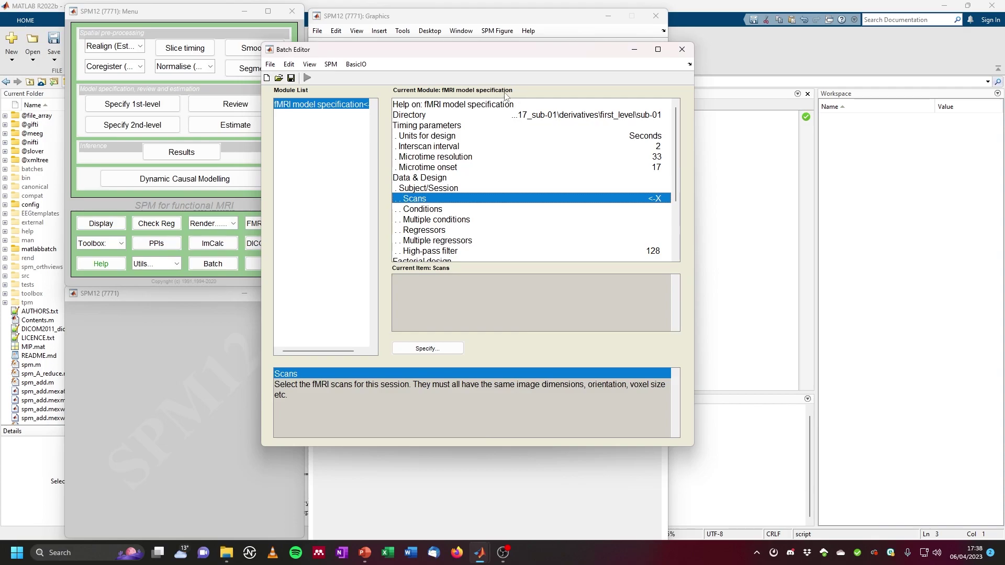
# Step: Open the file selection for the session's scans and set its directory to D:\fMRI_Datasets\ds000117_sub-01\data\sub-01\func
pyautogui.click(427, 348)
pyautogui.tripleClick(519, 62)
pyautogui.hotkey('ctrl', 'v')
pyautogui.press('Return')
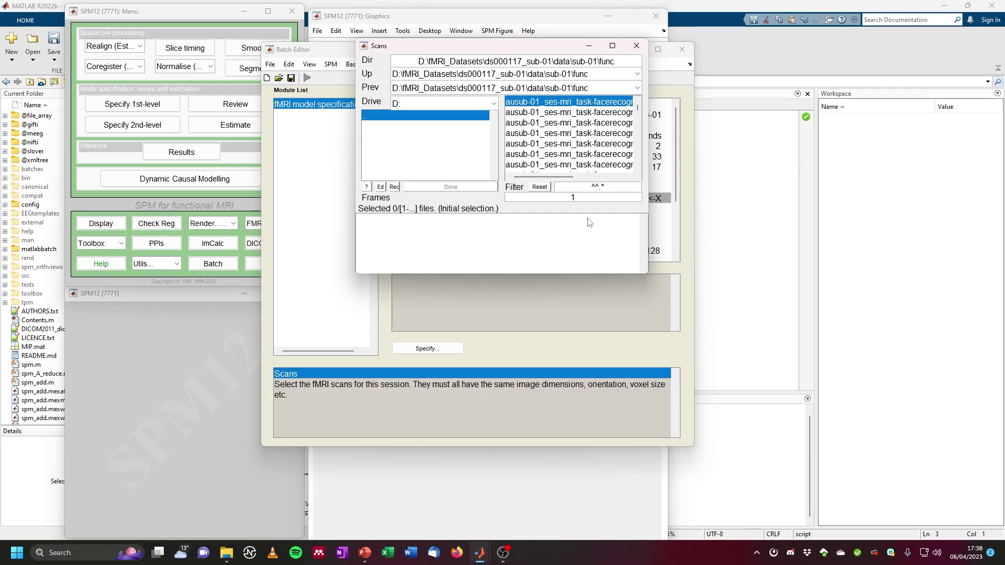
# Step: Filter the listed scan files with ^swau.*run-01.* so only the preprocessed first run is offered
pyautogui.write('wau')
pyautogui.press('Return')
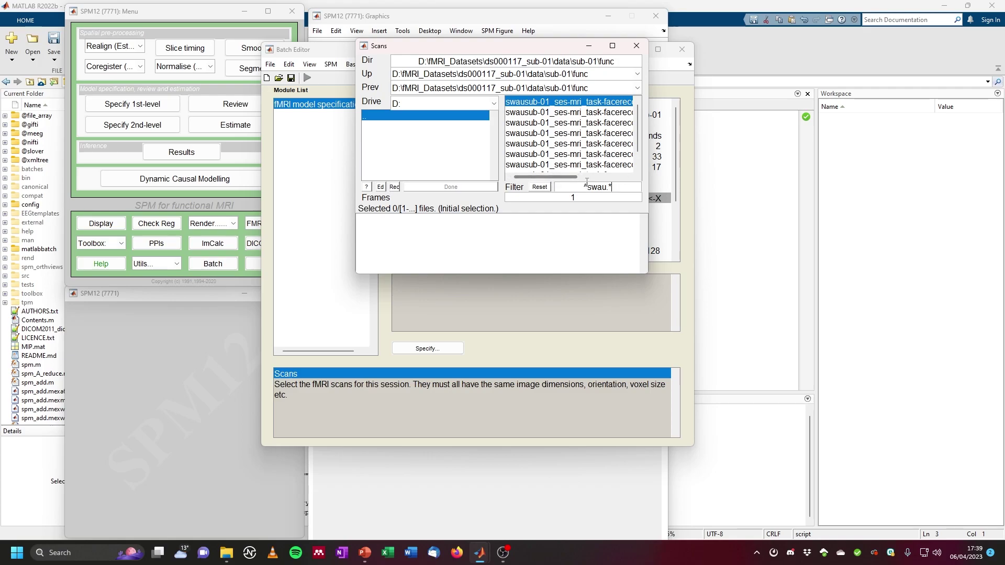
pyautogui.moveTo(574, 177); pyautogui.dragTo(626, 180)
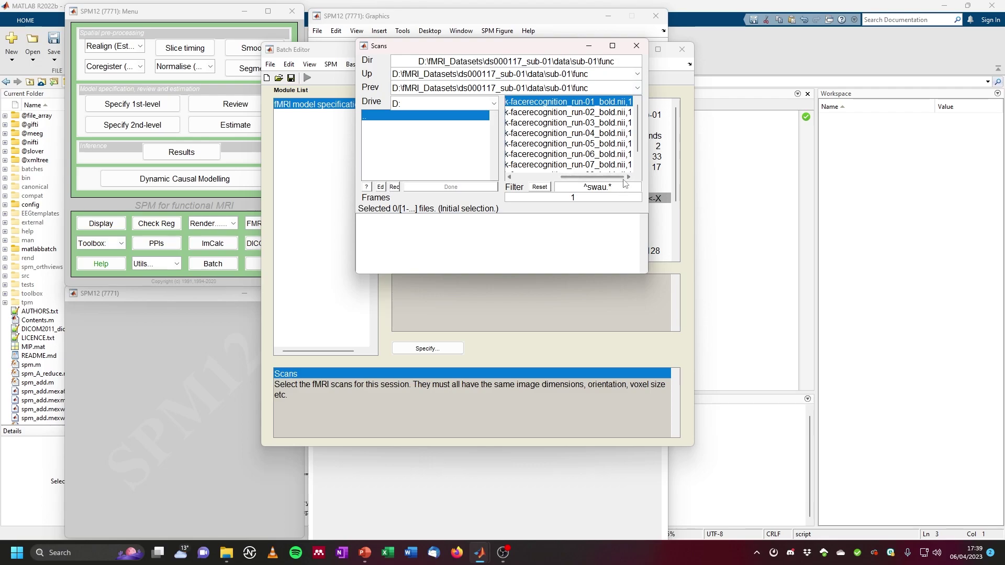
pyautogui.write('-01.*')
pyautogui.press('Return')
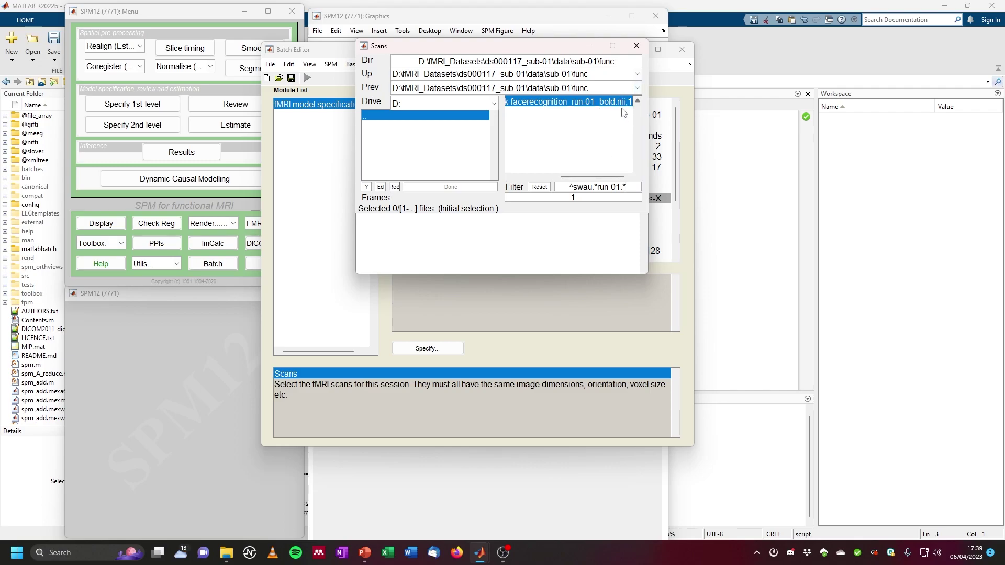
# Step: Set the frames to Inf, add all volumes of the run-01 file and accept them as the session's scans
pyautogui.moveTo(589, 197); pyautogui.dragTo(555, 191)
pyautogui.press('Return')
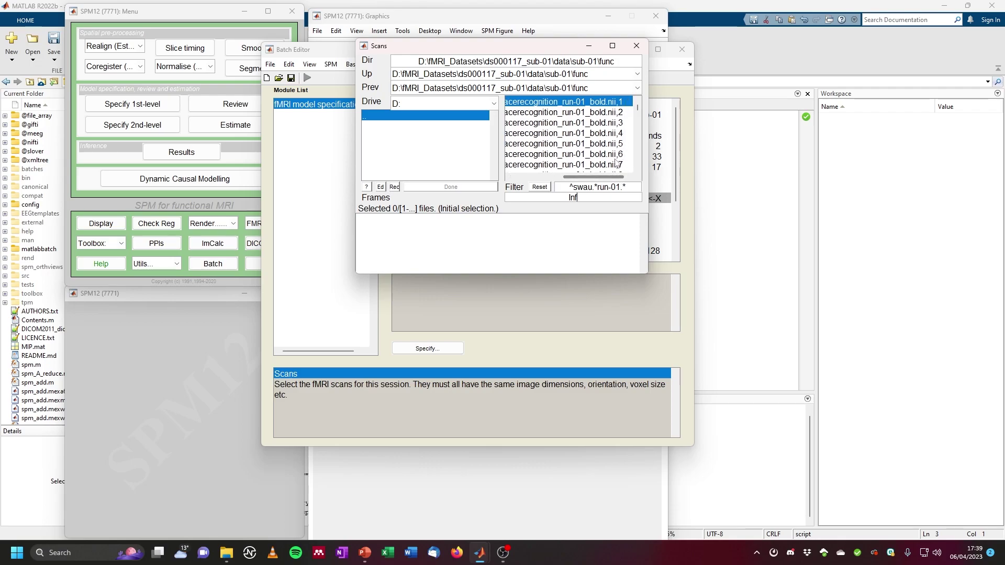
pyautogui.moveTo(638, 110); pyautogui.dragTo(647, 165)
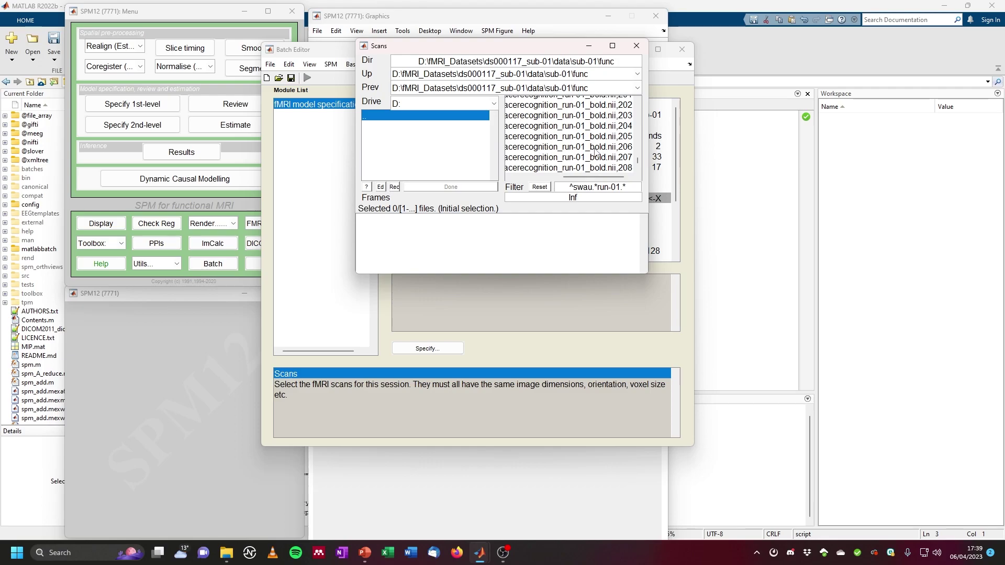
pyautogui.rightClick(576, 136)
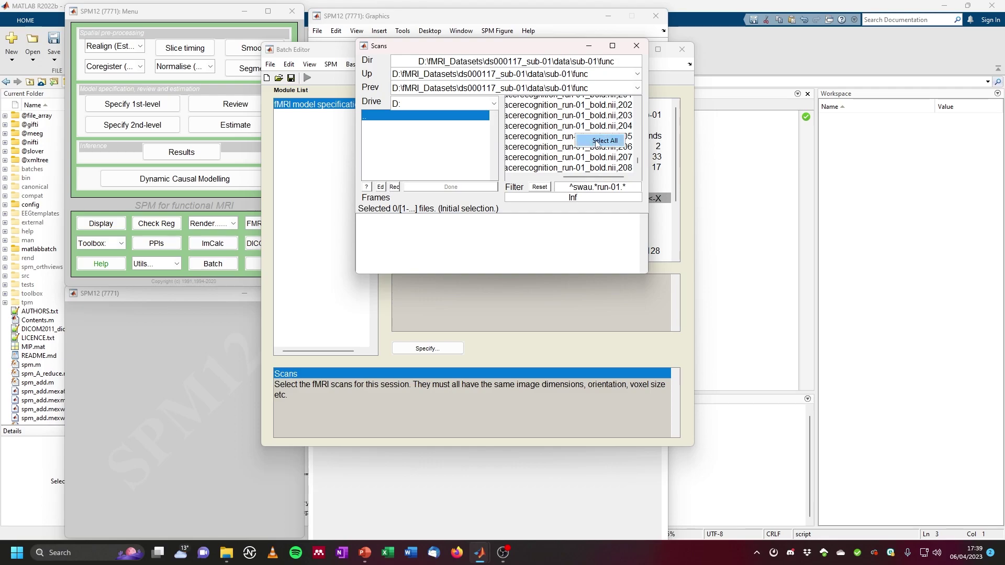
pyautogui.click(598, 142)
pyautogui.moveTo(508, 268); pyautogui.dragTo(437, 269)
pyautogui.moveTo(645, 224); pyautogui.dragTo(637, 268)
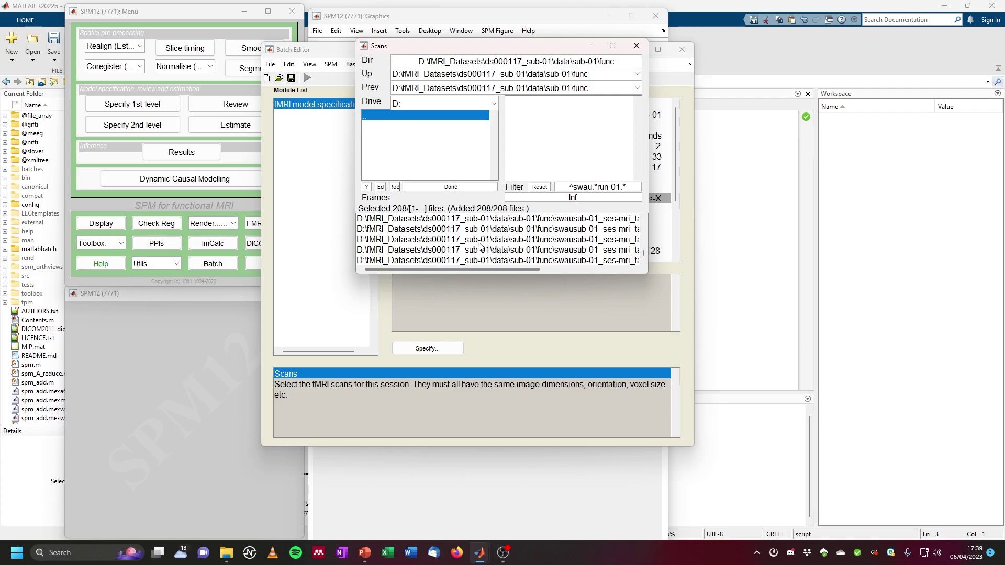
pyautogui.click(452, 188)
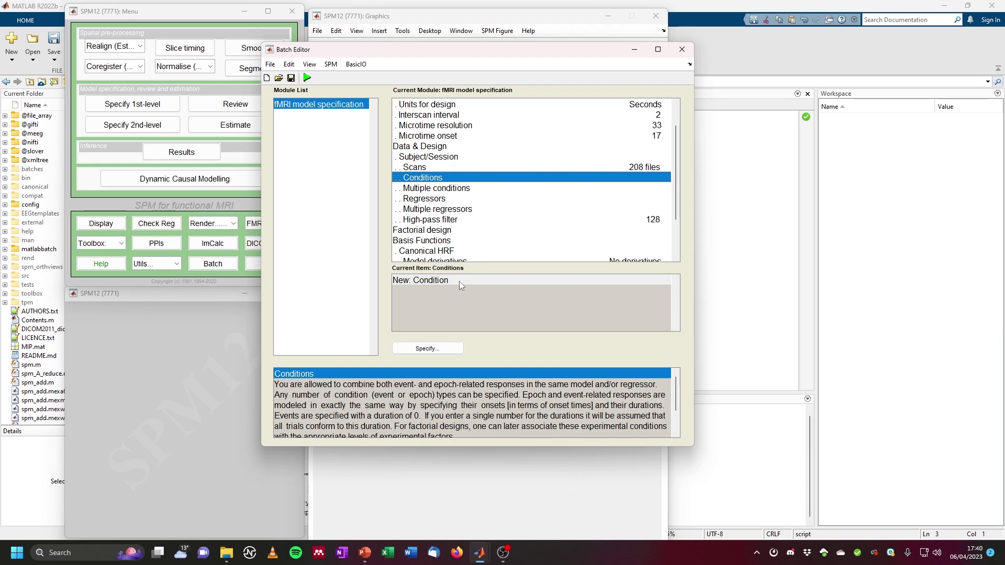
# Step: Switch to File Explorer, locate sub-01_ses-mri_task-facerecognition_run-01_events.tsv in the func folder and copy that folder's path
pyautogui.doubleClick(442, 281)
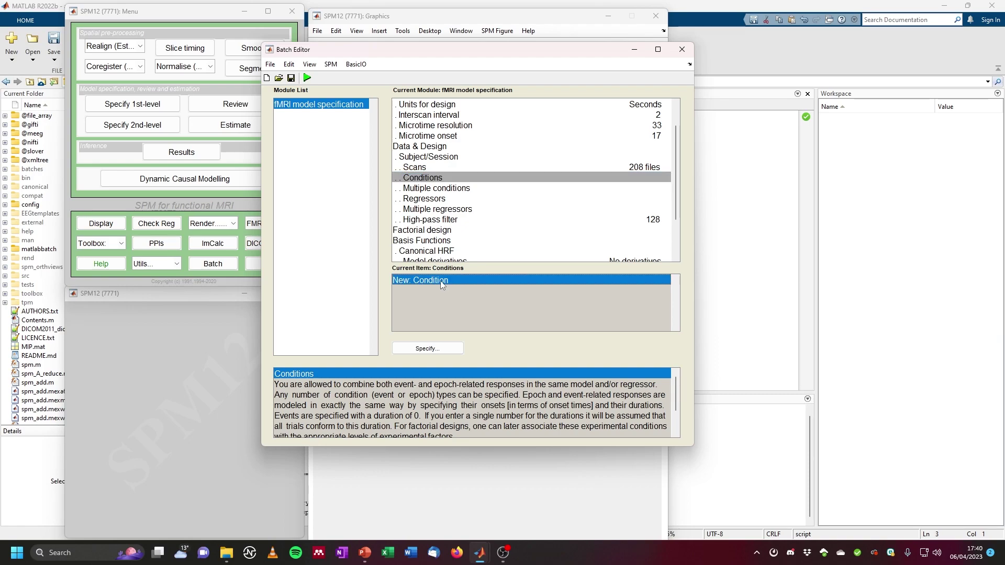
pyautogui.scroll(-1, 487, 168)
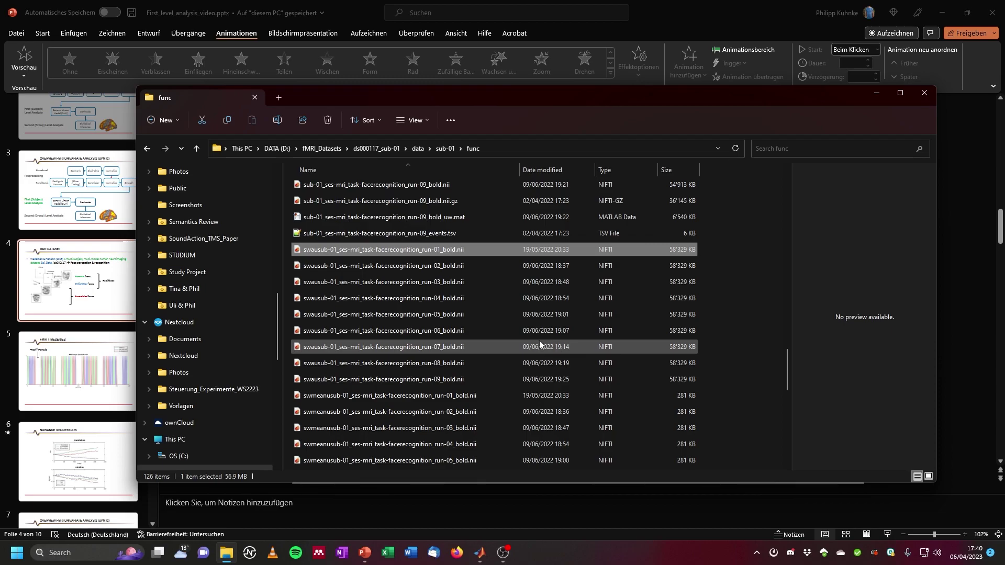
pyautogui.moveTo(785, 374); pyautogui.dragTo(780, 288)
pyautogui.scroll(-3, 780, 288)
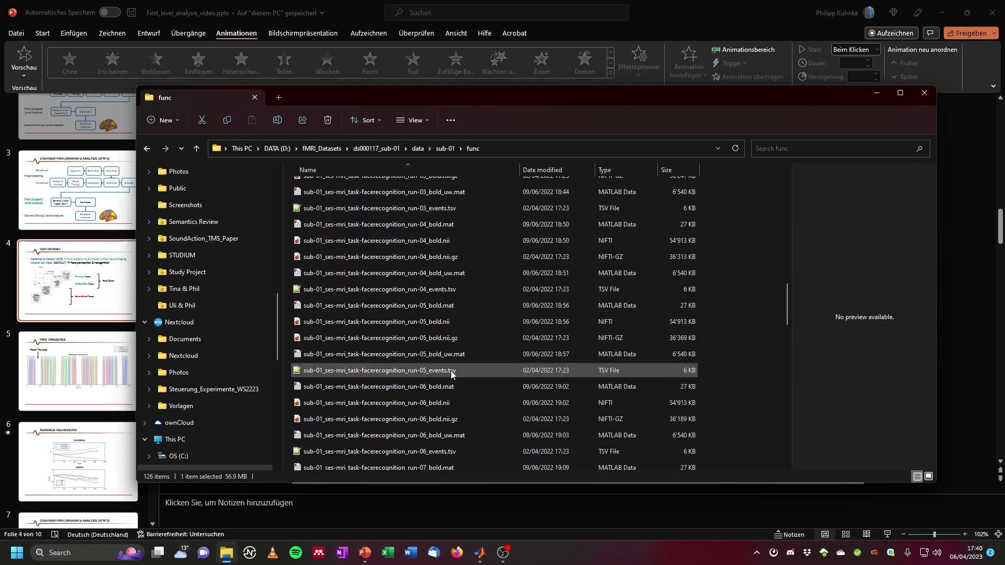
pyautogui.scroll(3, 495, 343)
pyautogui.scroll(4, 495, 343)
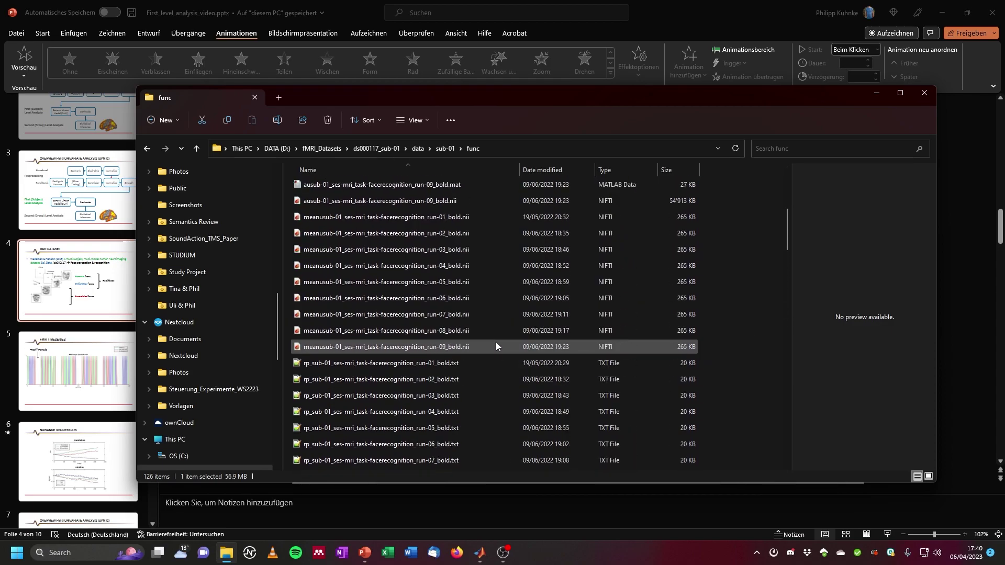
pyautogui.scroll(-1, 464, 404)
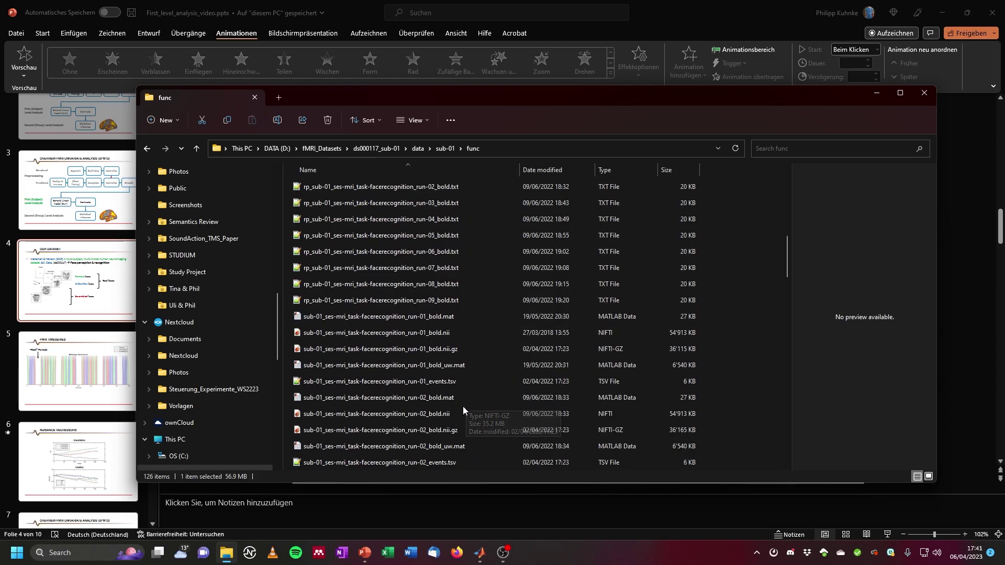
pyautogui.click(387, 386)
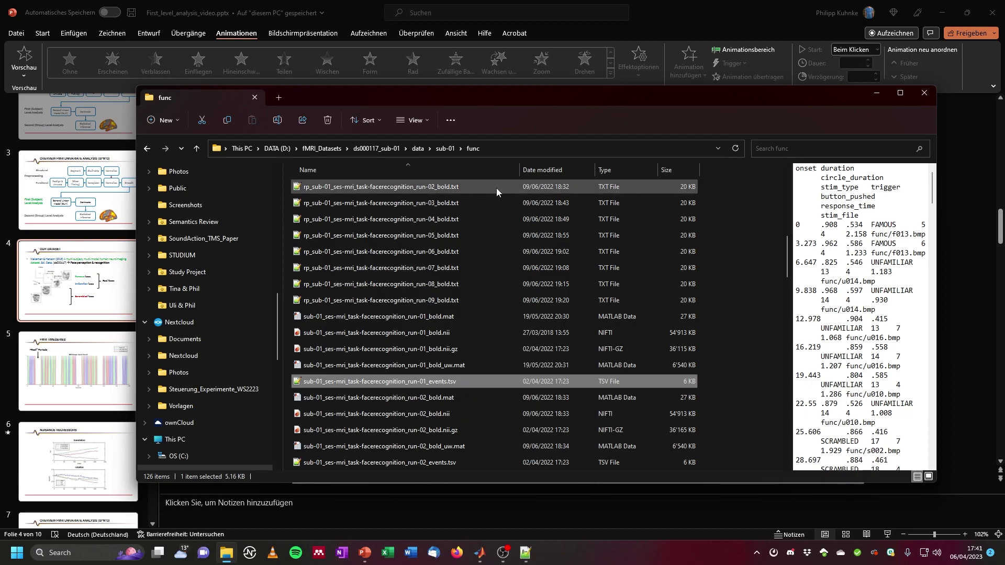
pyautogui.click(495, 149)
pyautogui.hotkey('ctrl', 'c')
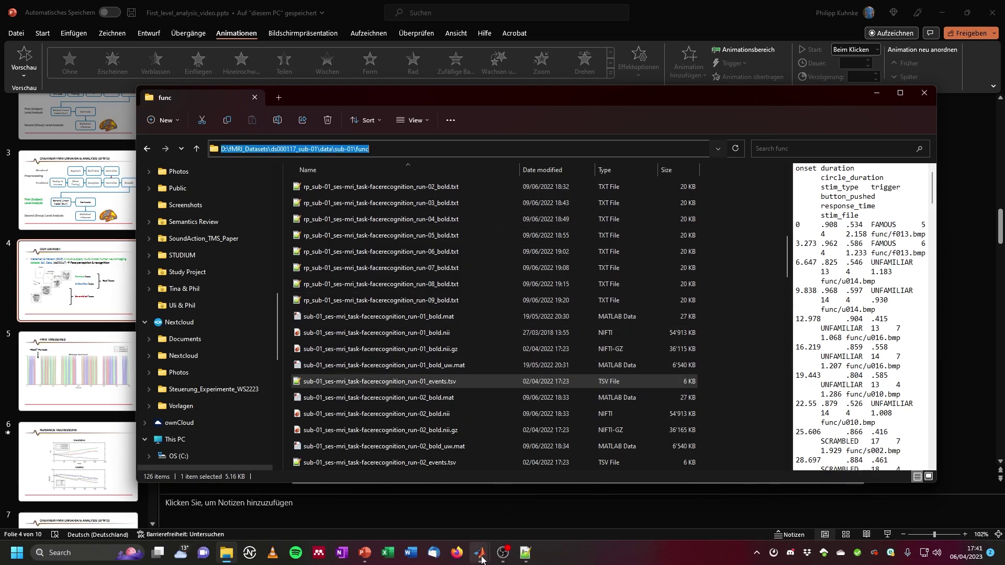
# Step: Switch to the main MATLAB window and make sub-01's func folder the current folder using the copied path
pyautogui.moveTo(481, 559)
pyautogui.click(364, 505)
pyautogui.click(227, 84)
pyautogui.doubleClick(227, 82)
pyautogui.hotkey('ctrl', 'a')
pyautogui.hotkey('ctrl', 'v')
pyautogui.press('Return')
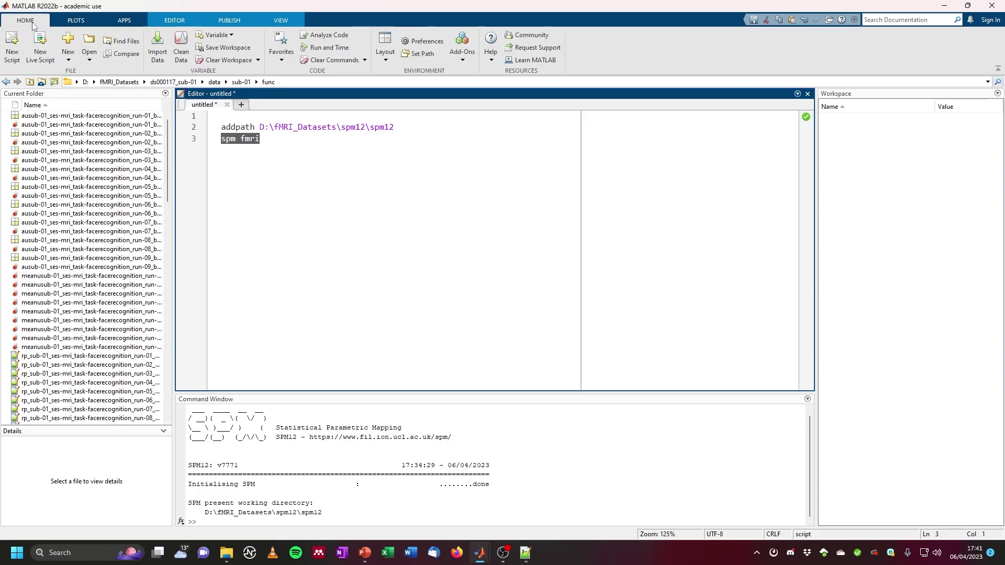
# Step: Start a data import, show all file types and open sub-01_ses-mri_task-facerecognition_run-01_events.tsv from the func folder
pyautogui.click(157, 52)
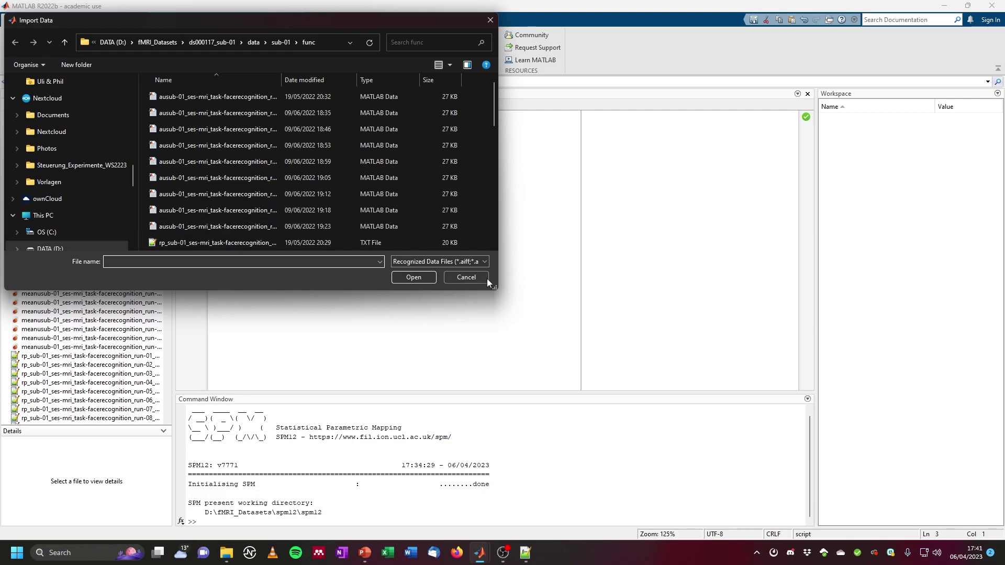
pyautogui.moveTo(515, 322); pyautogui.dragTo(698, 382)
pyautogui.click(620, 356)
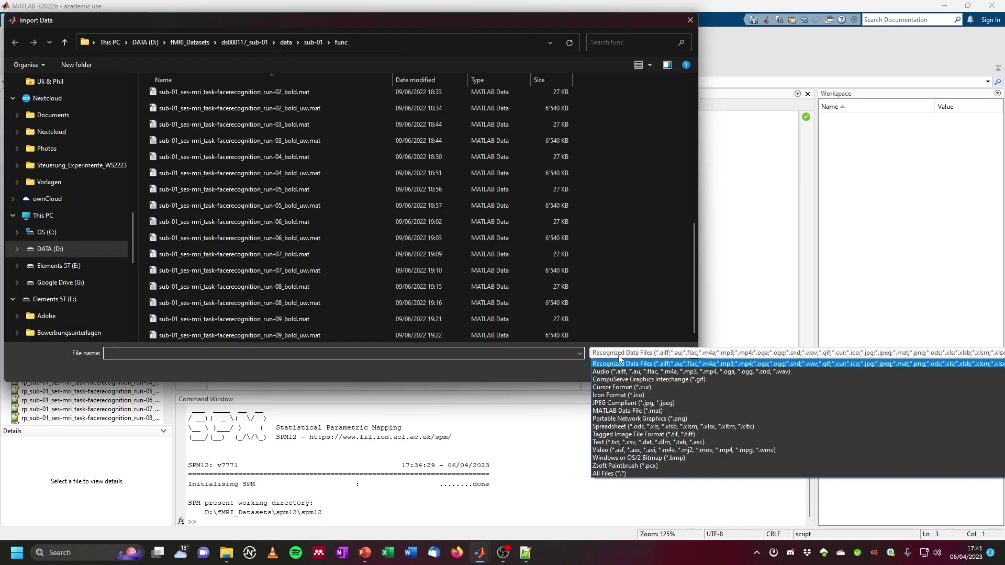
pyautogui.click(612, 473)
pyautogui.scroll(-10, 327, 255)
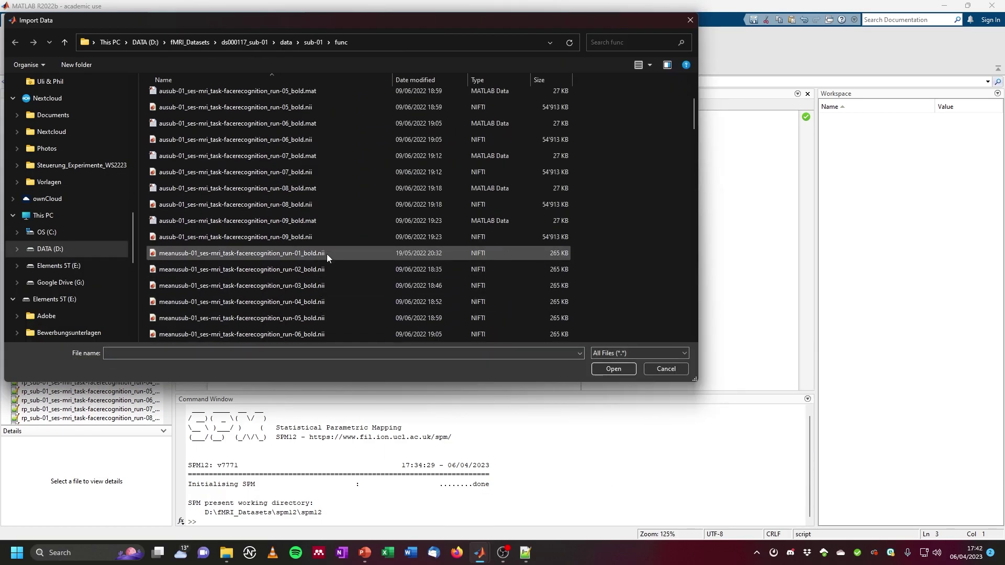
pyautogui.scroll(-3, 325, 259)
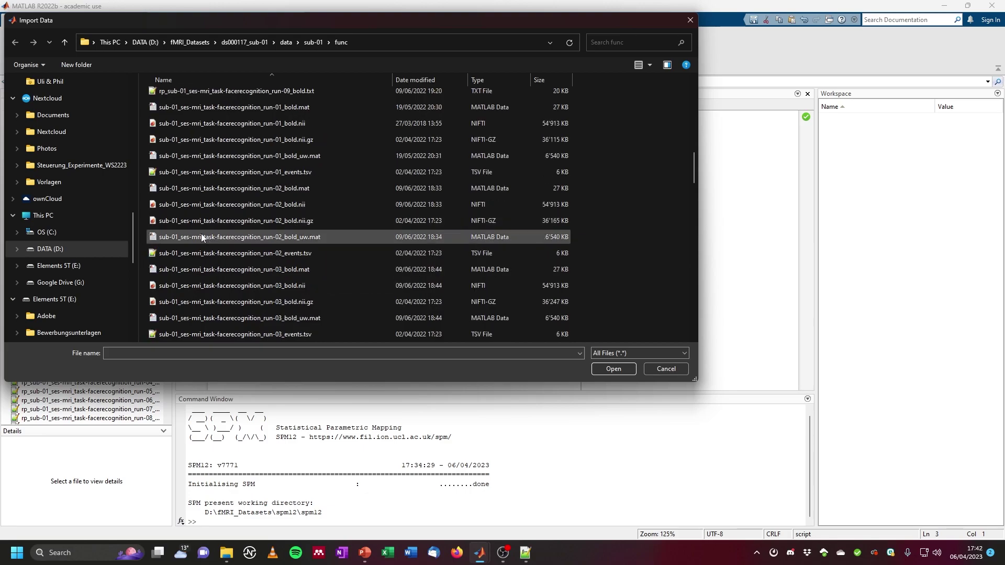
pyautogui.click(188, 172)
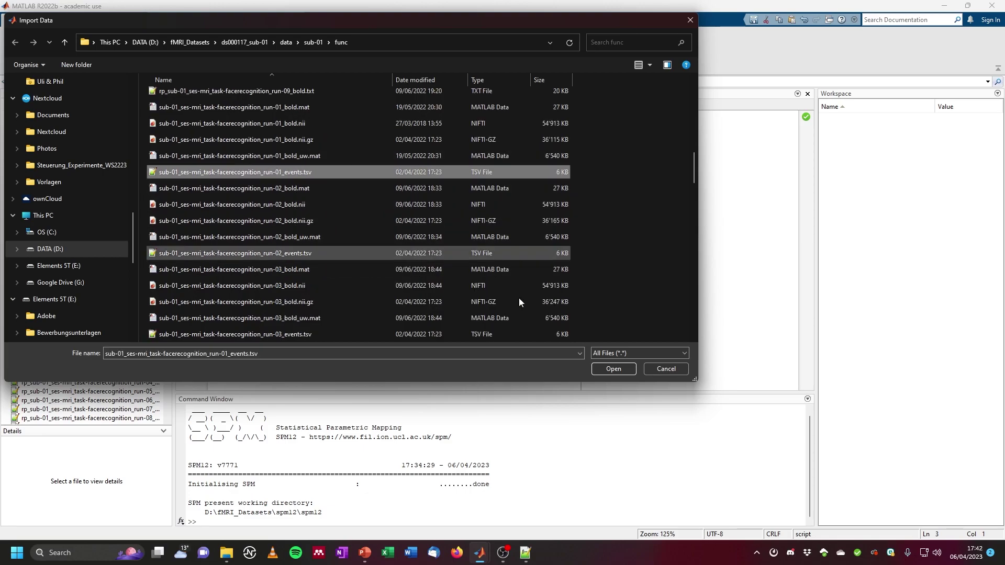
pyautogui.click(613, 370)
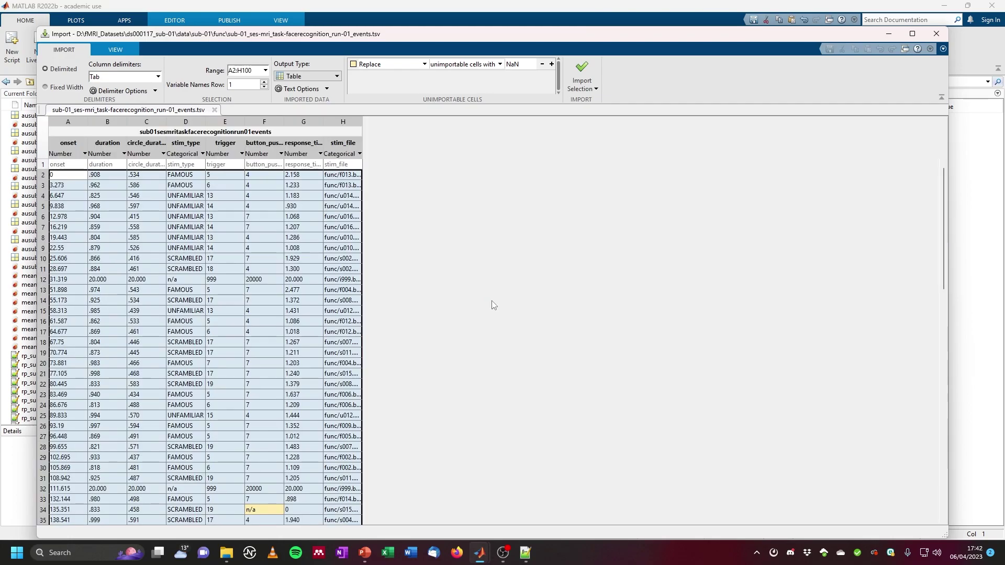
# Step: Rename the import variable to events, import the selection as a table and close the import window
pyautogui.doubleClick(218, 129)
pyautogui.doubleClick(218, 130)
pyautogui.write('events')
pyautogui.press('Return')
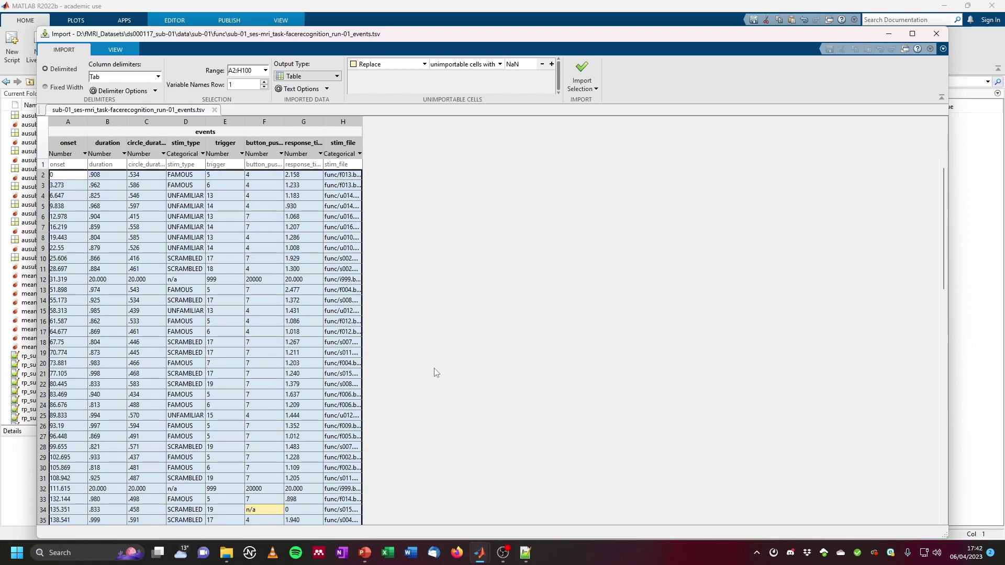
pyautogui.scroll(-4, 426, 366)
pyautogui.scroll(4, 422, 372)
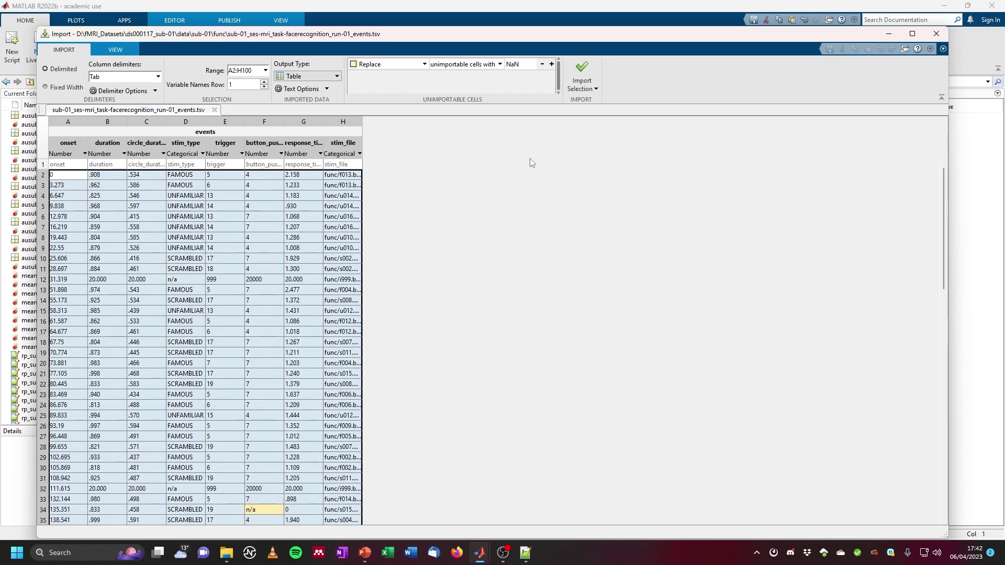
pyautogui.click(582, 69)
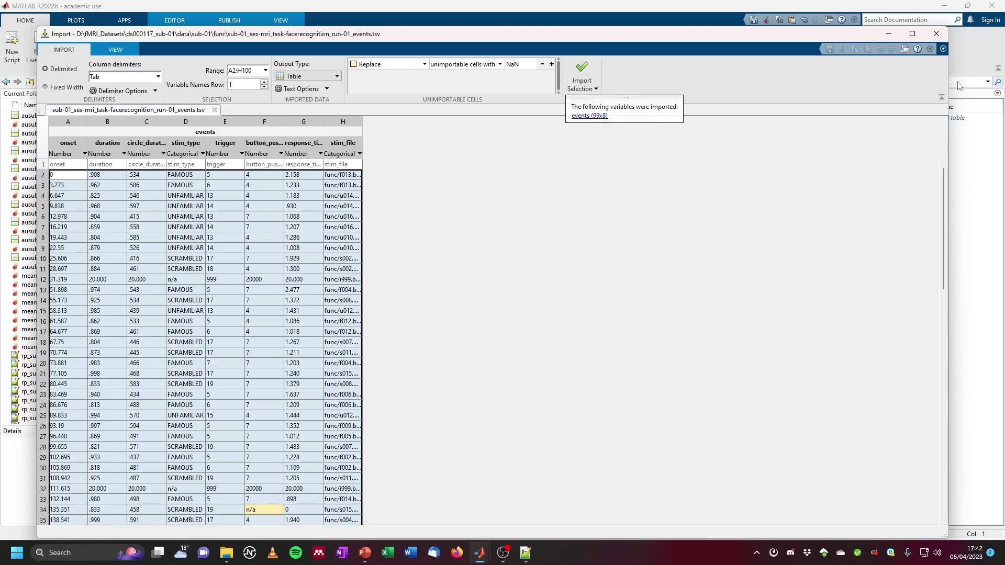
pyautogui.click(936, 34)
# Step: Open the events table from the workspace and examine the condition labels in its stim_type column
pyautogui.click(838, 118)
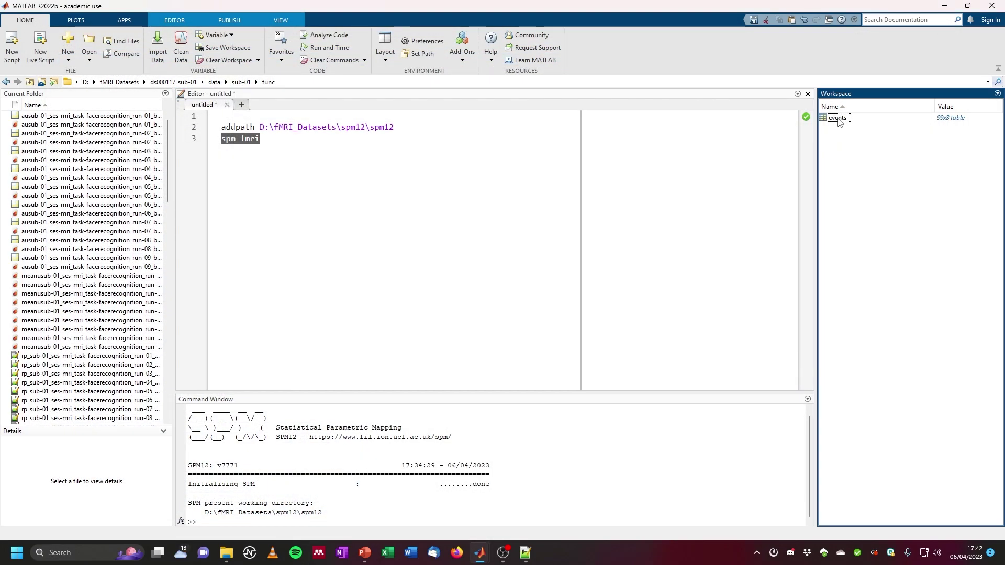
pyautogui.doubleClick(838, 117)
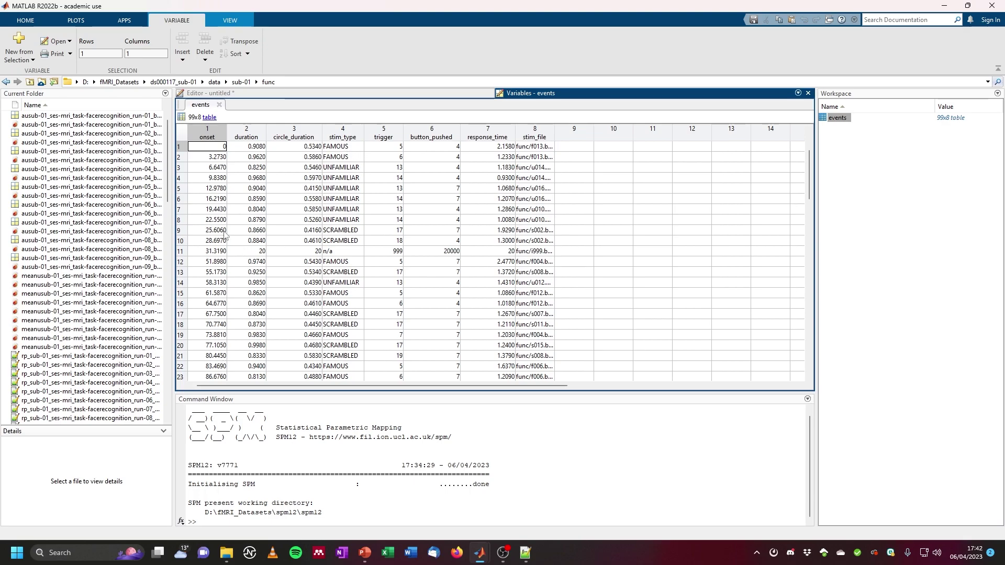
pyautogui.click(352, 148)
pyautogui.click(352, 168)
pyautogui.scroll(-1, 361, 246)
pyautogui.click(356, 244)
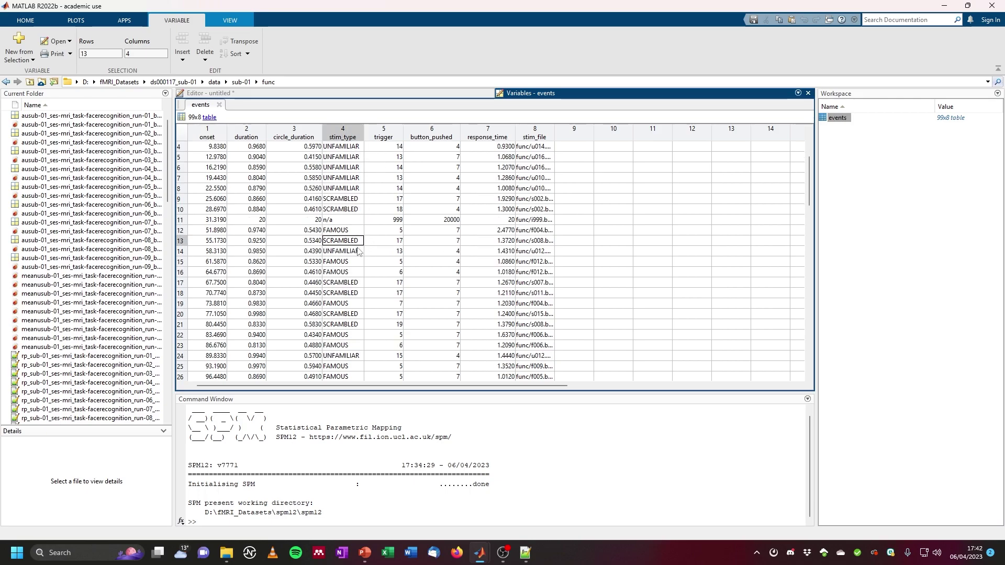
pyautogui.scroll(1, 361, 290)
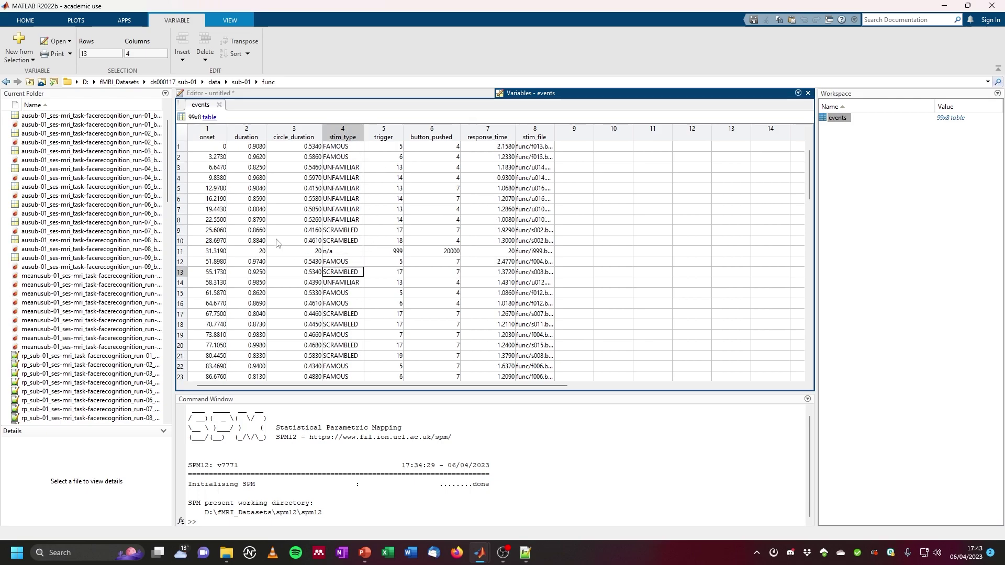
# Step: Examine the onset, duration, button_pushed and response_time values of the first trial in the events table
pyautogui.click(218, 148)
pyautogui.click(246, 148)
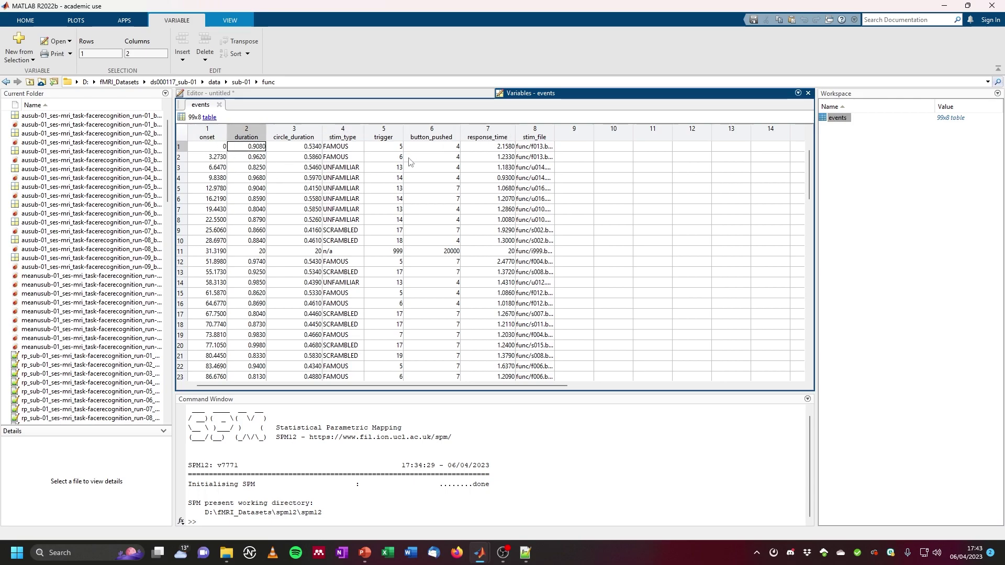
pyautogui.click(454, 150)
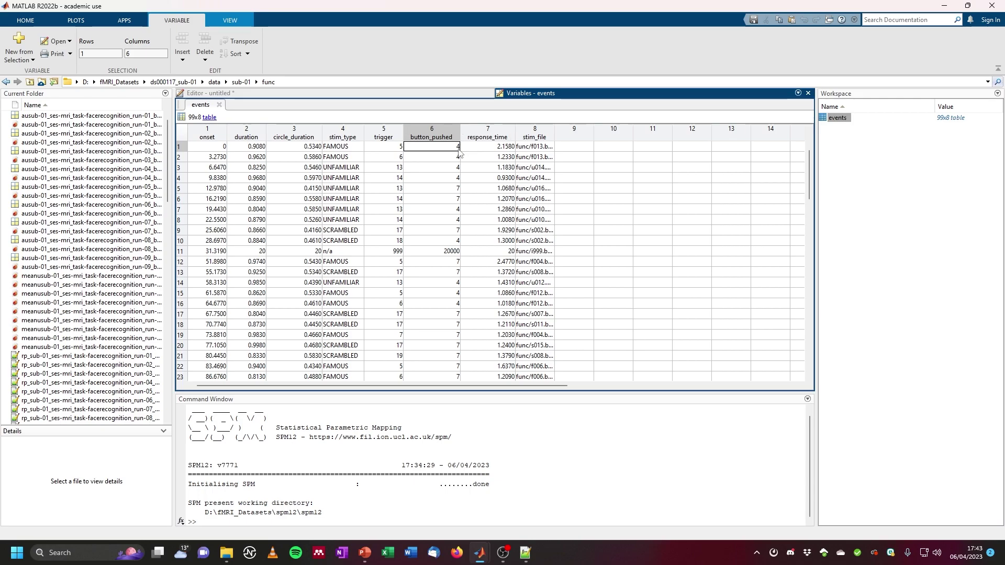
pyautogui.click(500, 153)
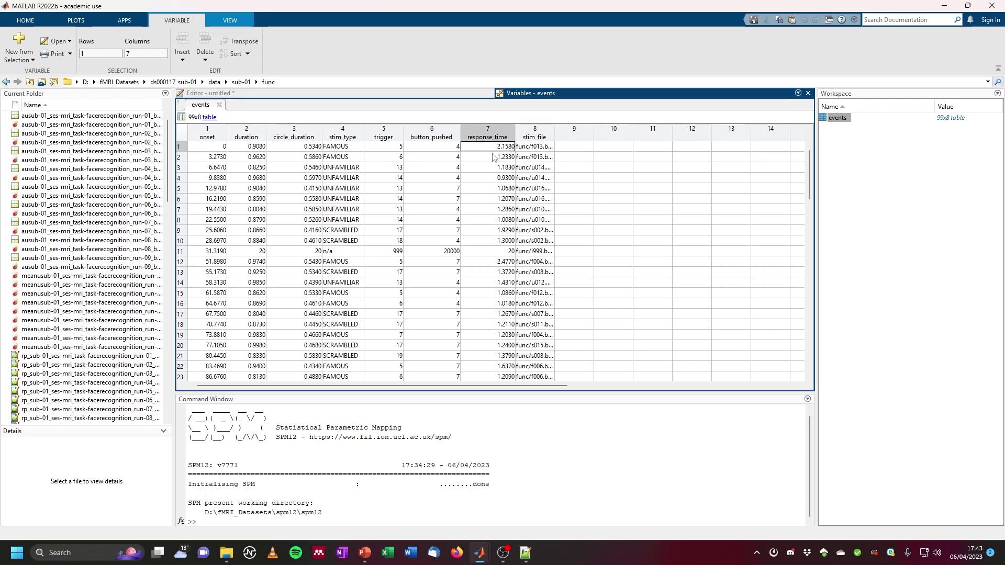
pyautogui.click(350, 148)
pyautogui.click(211, 150)
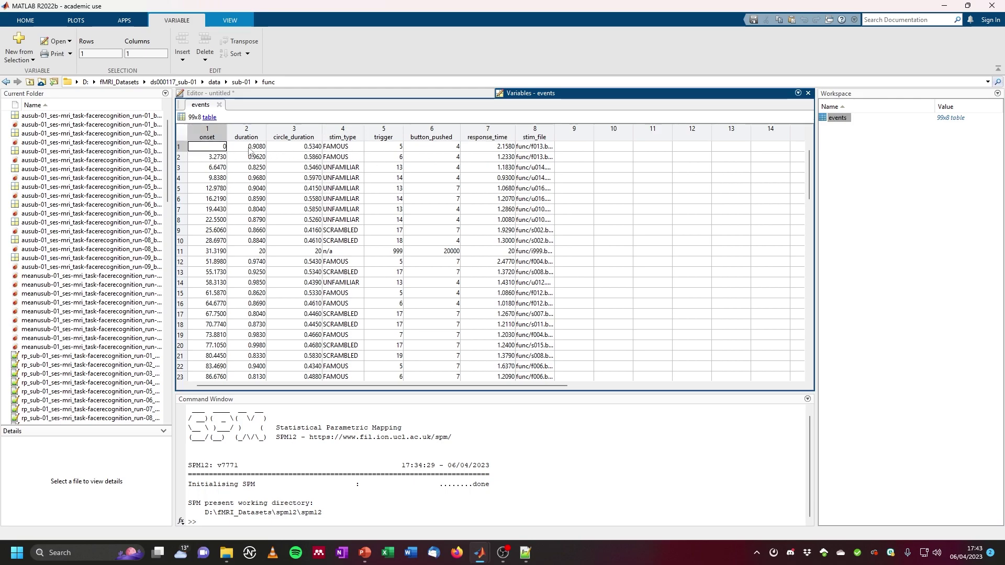
pyautogui.click(253, 150)
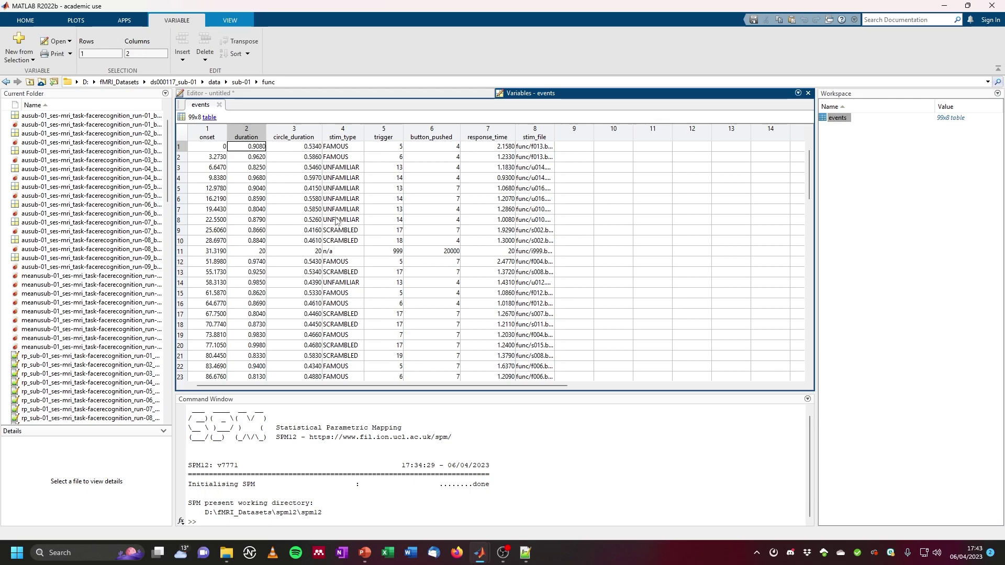
# Step: Sort the events table by stim_type in ascending order and check where the FAMOUS rows end
pyautogui.click(345, 151)
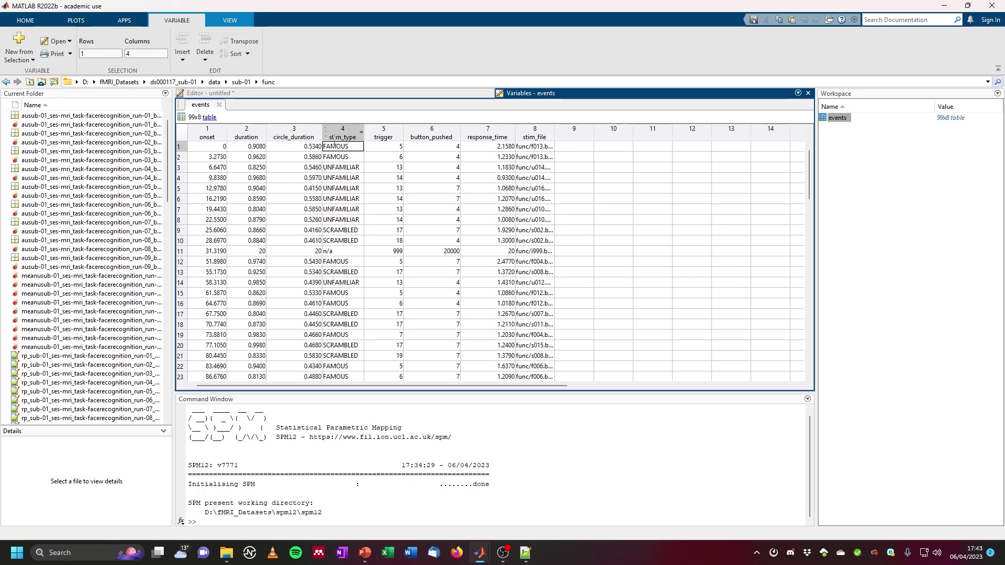
pyautogui.click(360, 136)
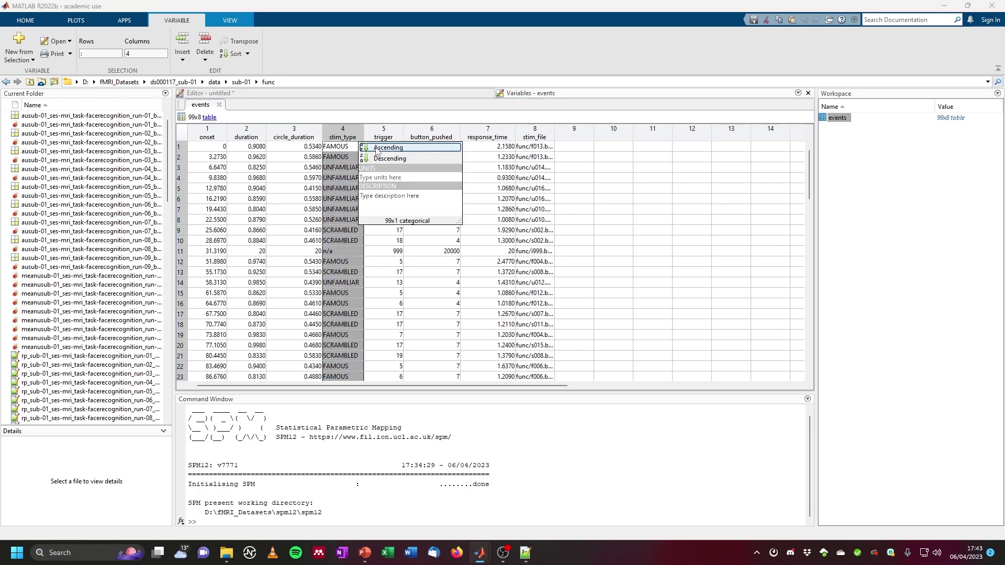
pyautogui.click(377, 149)
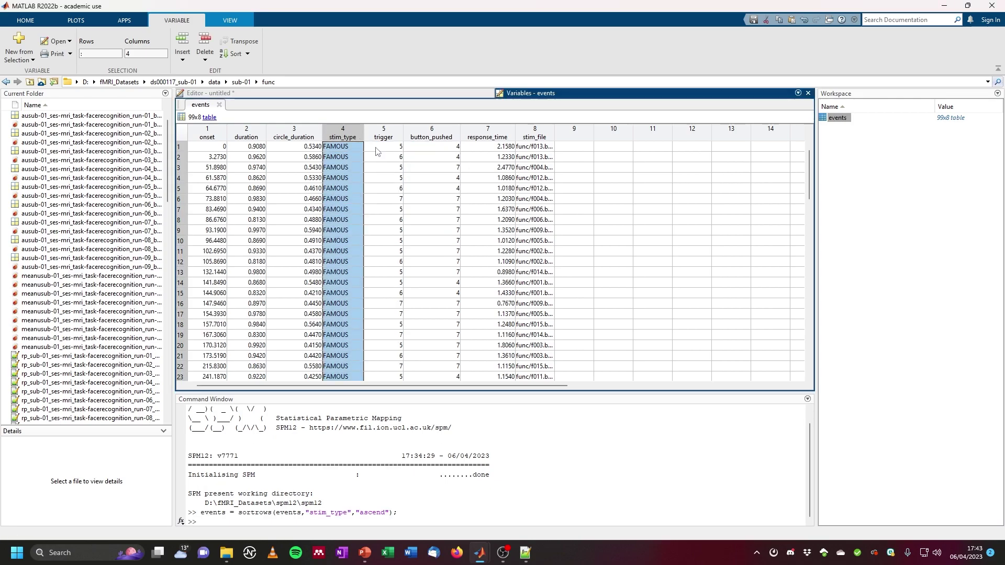
pyautogui.click(346, 150)
pyautogui.scroll(-3, 346, 322)
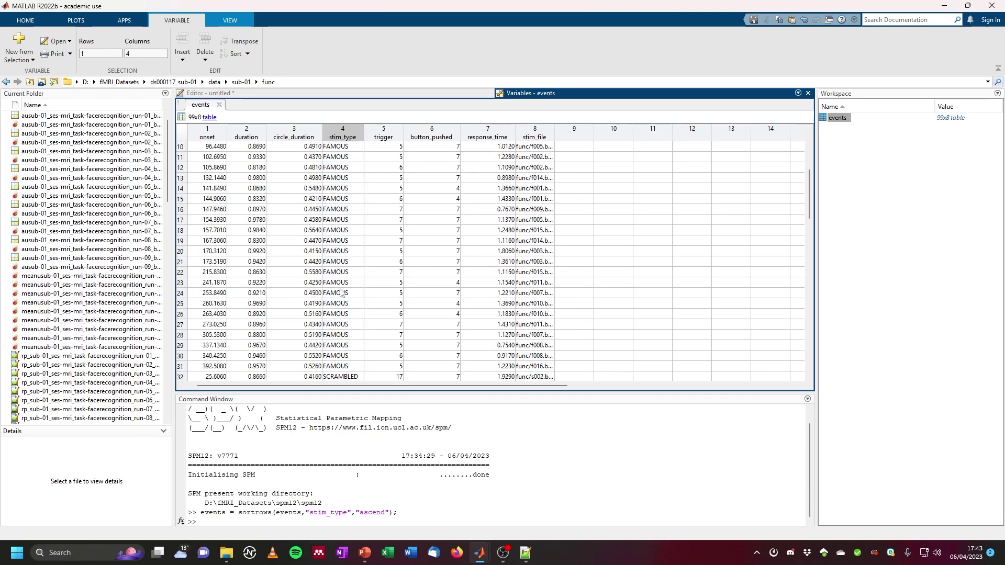
pyautogui.scroll(3, 350, 316)
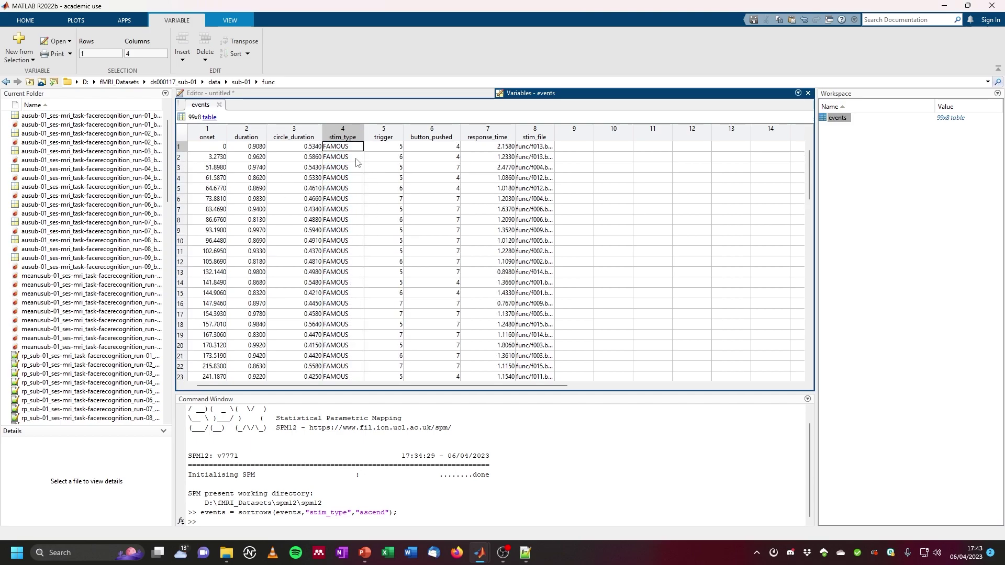
pyautogui.scroll(-3, 348, 329)
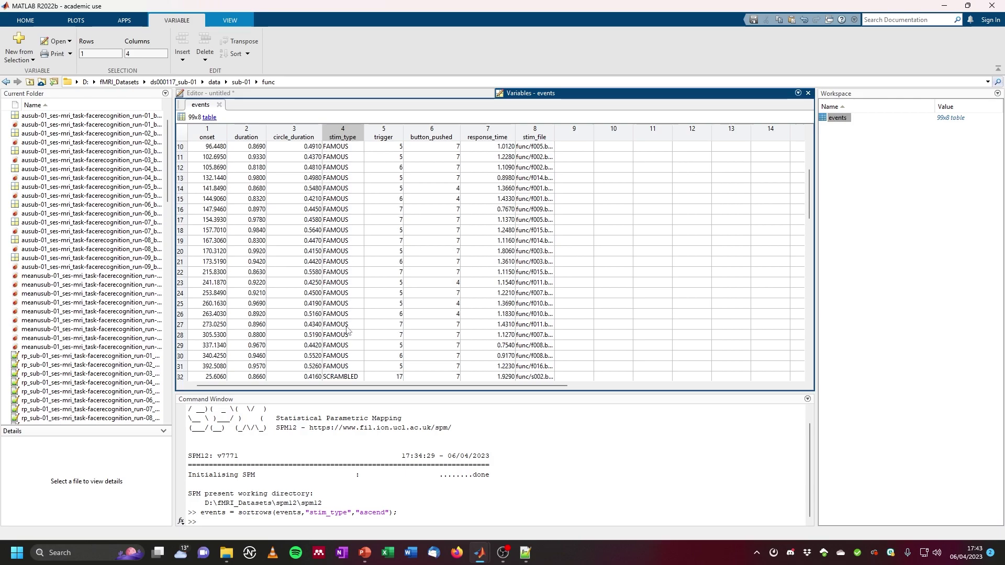
pyautogui.click(347, 368)
# Step: Return to the Batch Editor and name the first condition FAMOUS
pyautogui.moveTo(480, 553)
pyautogui.click(626, 495)
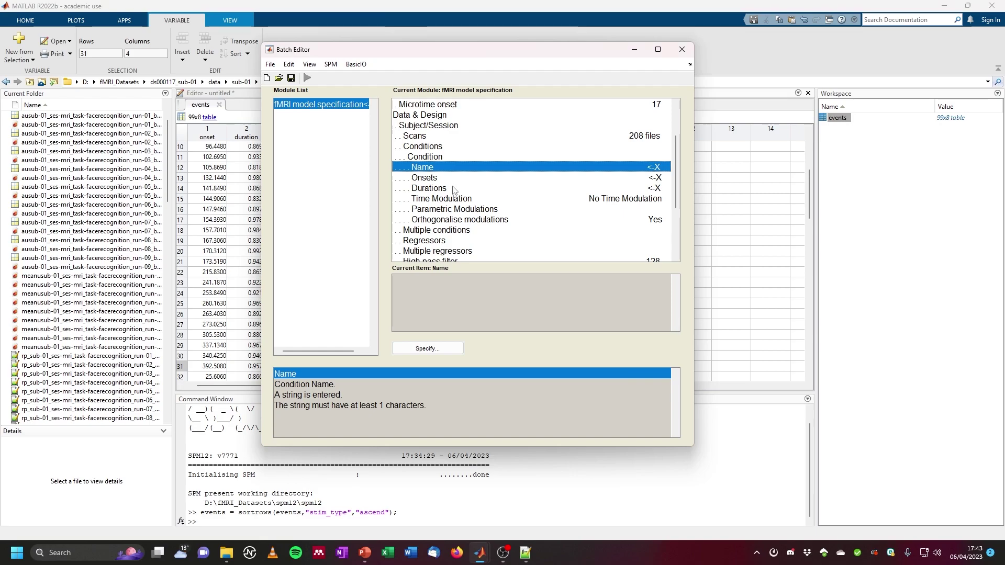
pyautogui.click(442, 351)
pyautogui.write('FAMPO')
pyautogui.press('BackSpace')
pyautogui.press('BackSpace')
pyautogui.write('OUS')
pyautogui.click(547, 250)
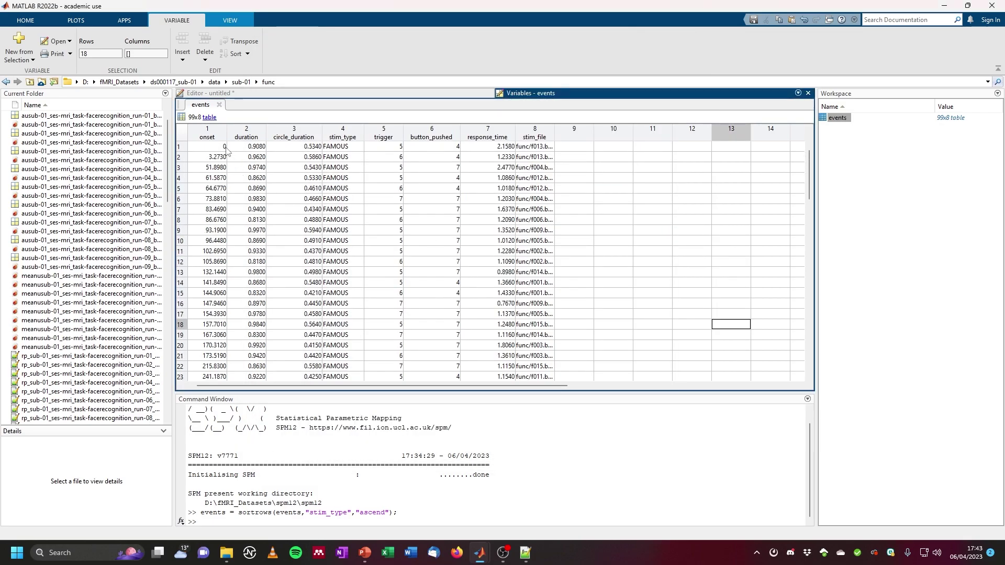
# Step: Copy the onset values of the FAMOUS trials in rows 1 to 31 and enter them as the FAMOUS condition's onsets
pyautogui.moveTo(226, 150); pyautogui.dragTo(218, 339)
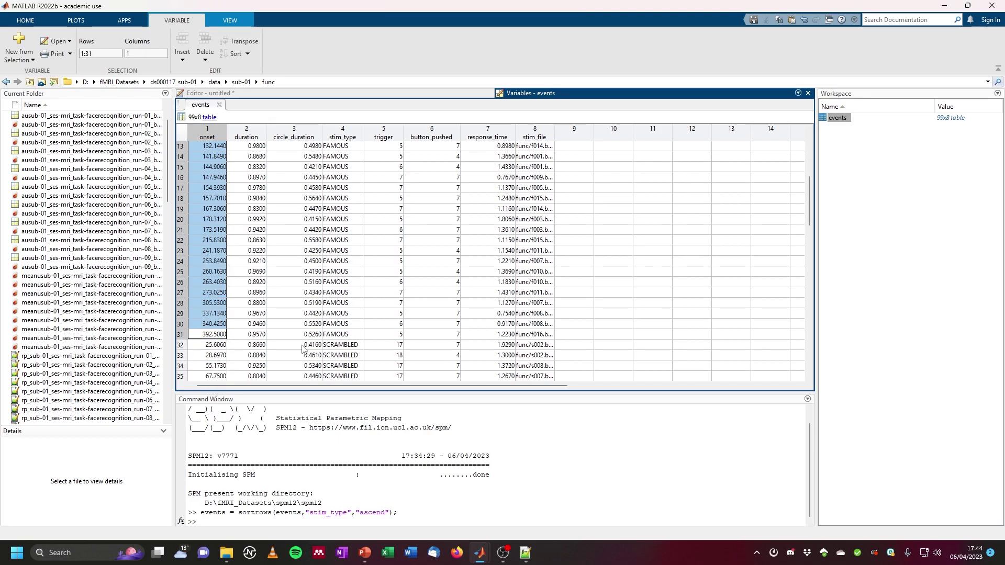
pyautogui.rightClick(212, 316)
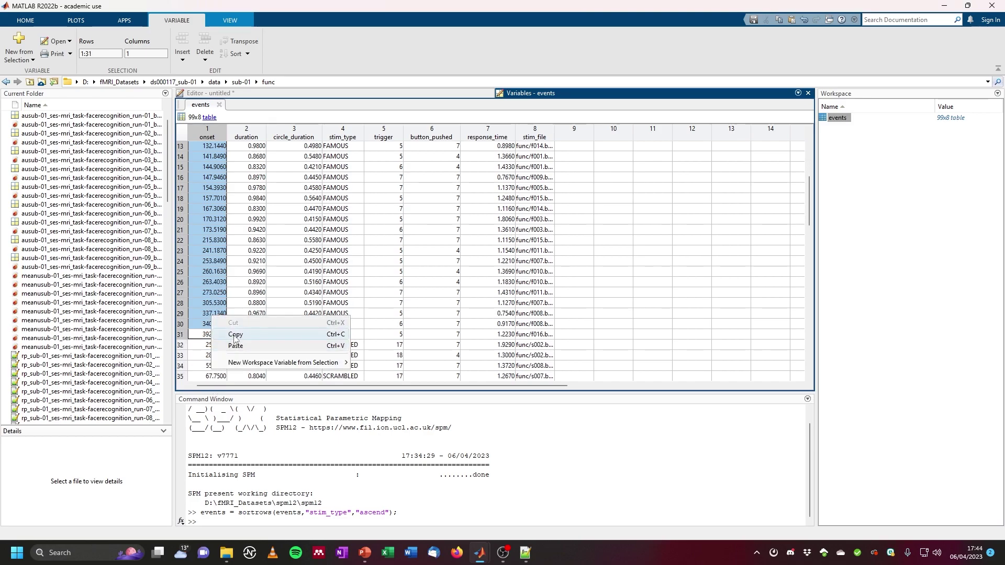
pyautogui.click(230, 335)
pyautogui.click(675, 490)
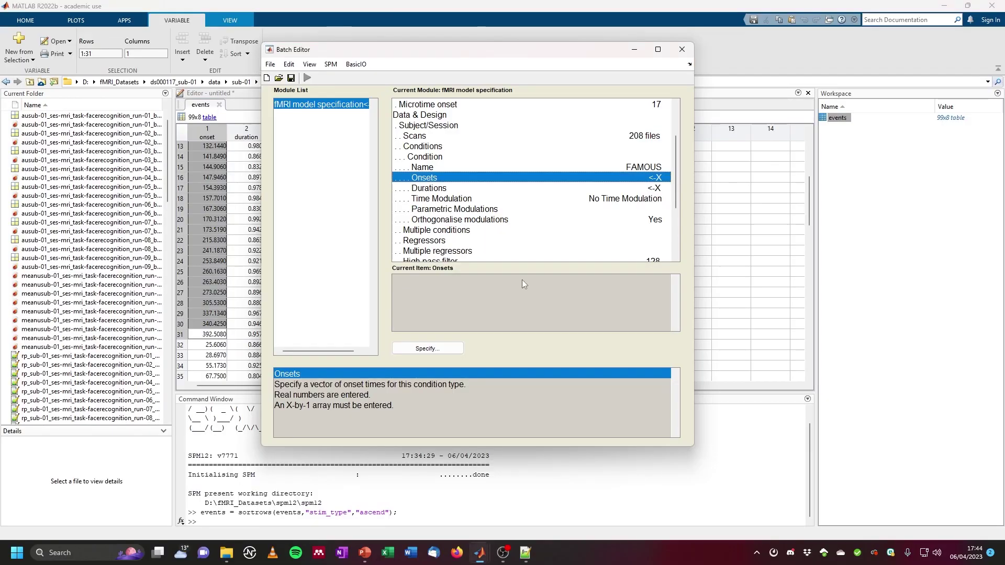
pyautogui.click(428, 349)
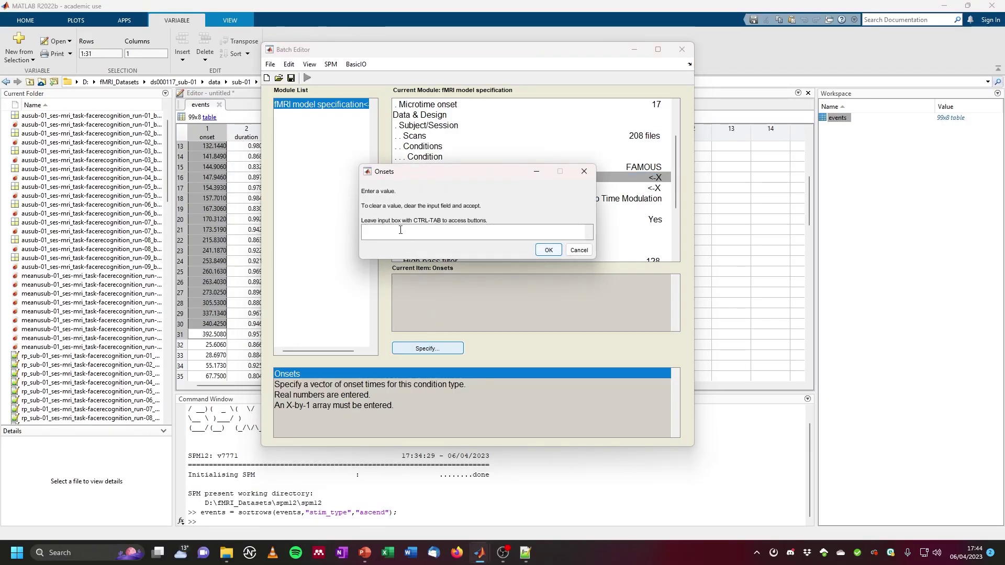
pyautogui.hotkey('ctrl', 'v')
pyautogui.click(548, 250)
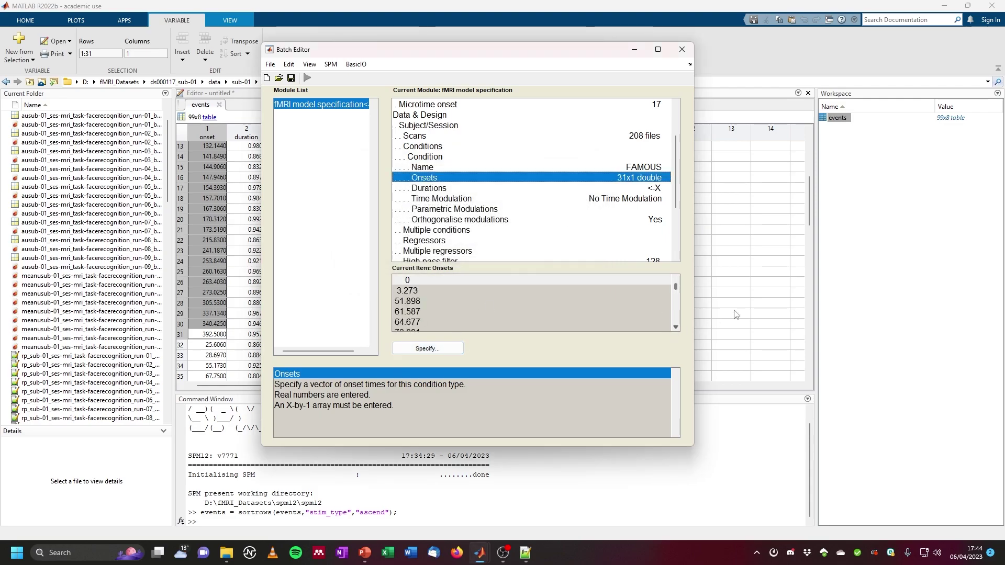
# Step: Copy the duration values of the FAMOUS trials in rows 1 to 31 and enter them as the FAMOUS condition's durations
pyautogui.click(479, 188)
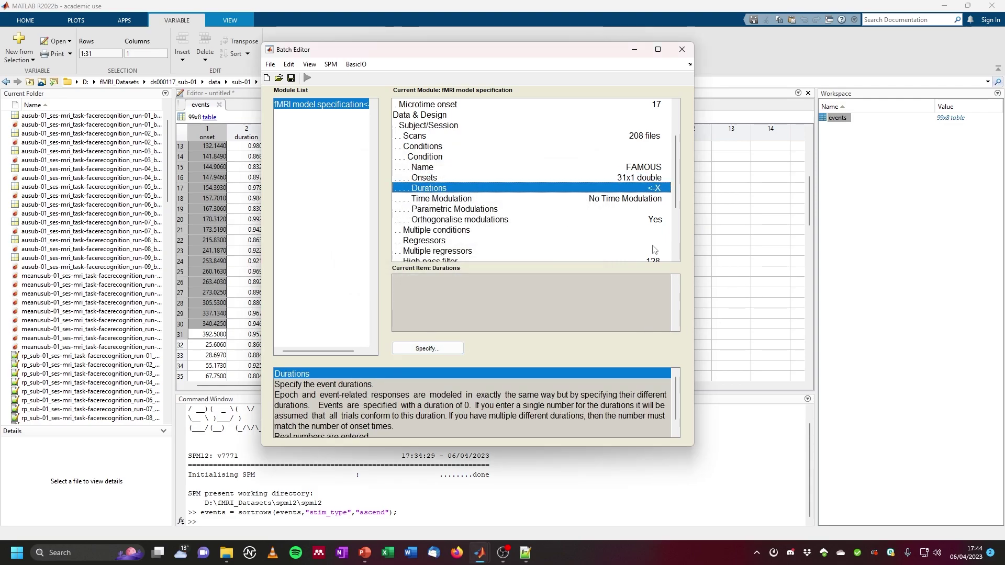
pyautogui.click(718, 250)
pyautogui.scroll(4, 255, 318)
pyautogui.moveTo(256, 148); pyautogui.dragTo(256, 336)
pyautogui.rightClick(253, 267)
pyautogui.click(268, 284)
pyautogui.click(480, 552)
pyautogui.click(622, 501)
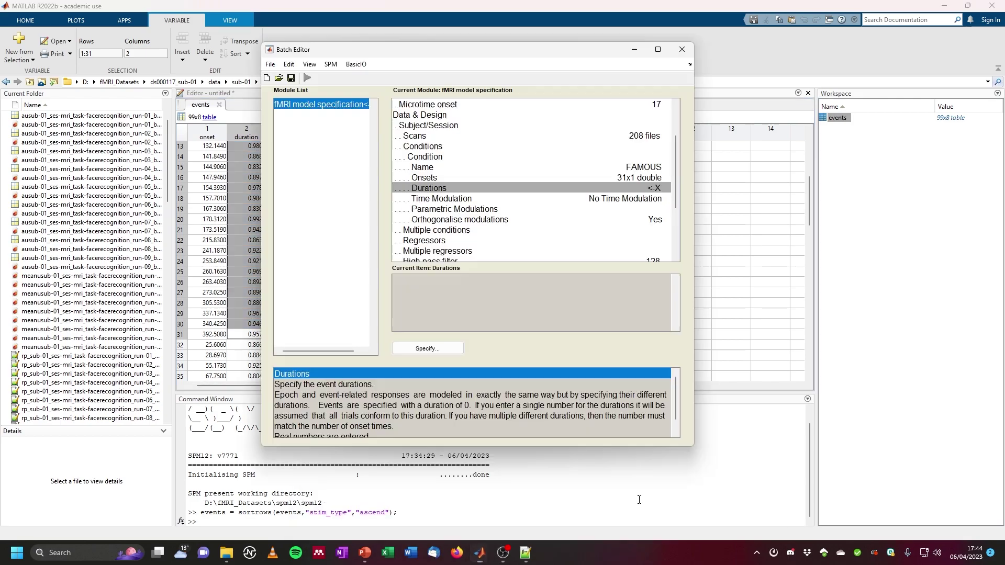
pyautogui.click(427, 348)
pyautogui.hotkey('ctrl', 'v')
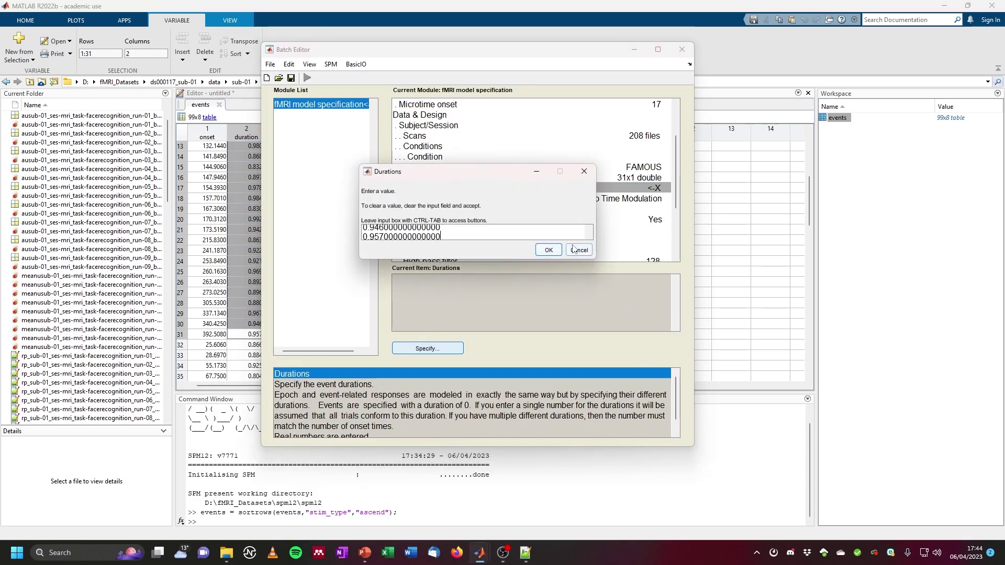
pyautogui.click(550, 251)
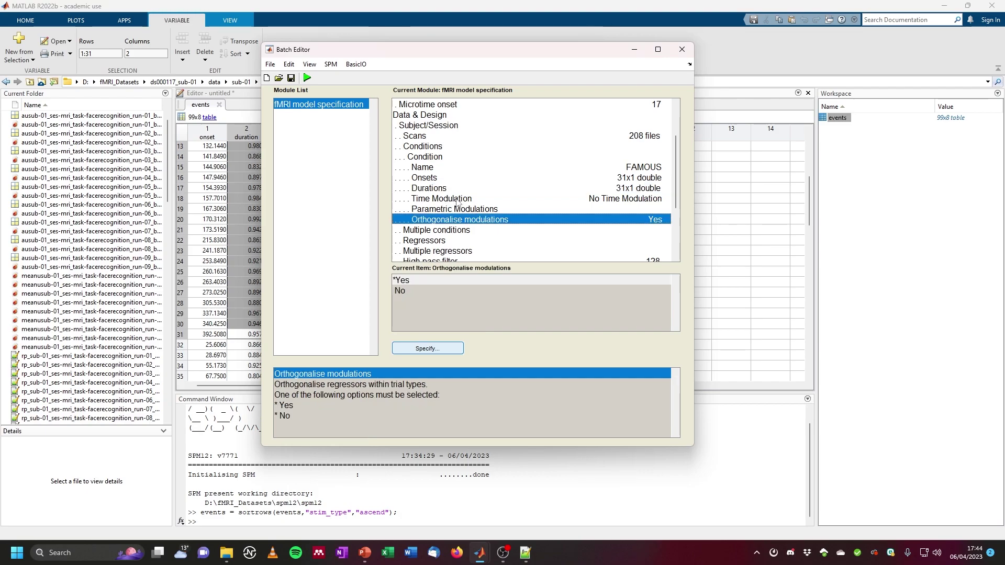
# Step: Review the FAMOUS condition's modulation settings and add a second condition to the session
pyautogui.click(440, 202)
pyautogui.click(471, 209)
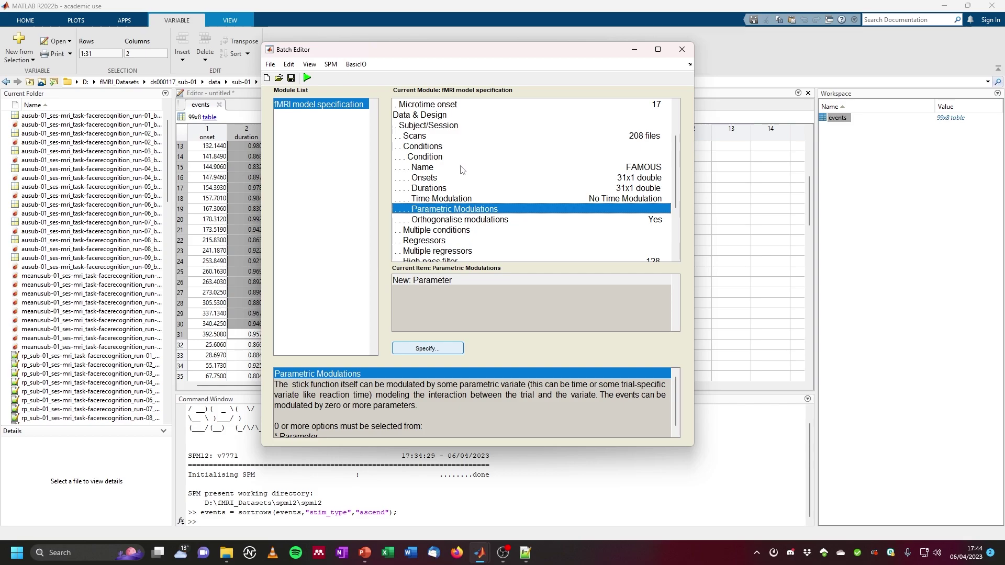
pyautogui.click(441, 148)
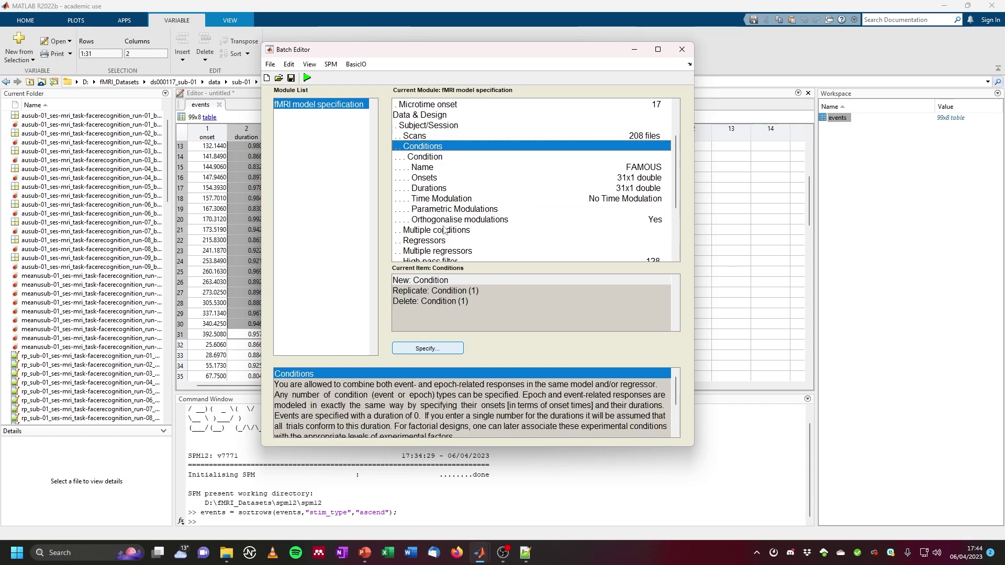
pyautogui.doubleClick(425, 280)
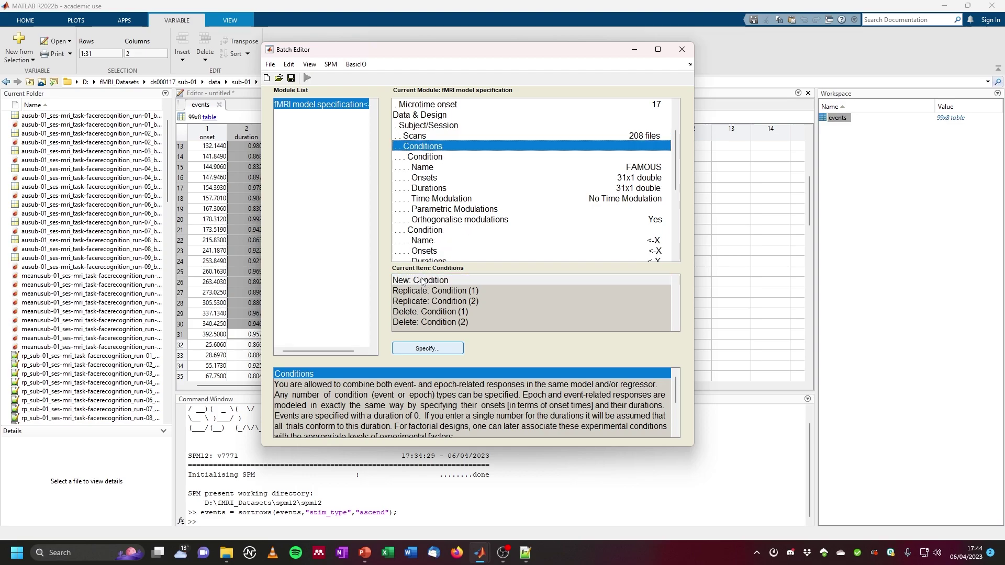
pyautogui.scroll(-2, 487, 202)
# Step: Find the first UNFAMILIAR row in the sorted events table and name the second condition UNFAMILIAR
pyautogui.click(496, 484)
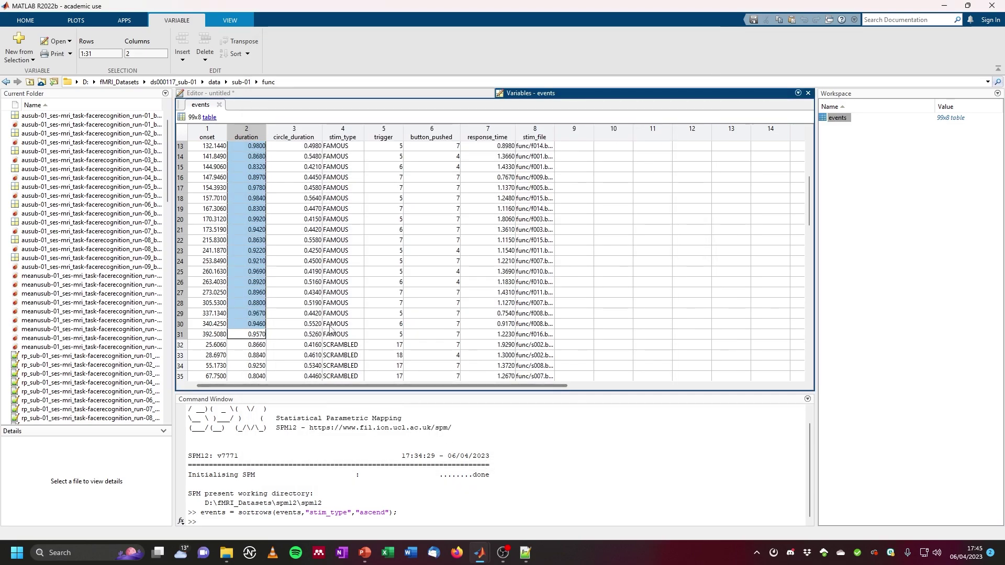
pyautogui.scroll(-3, 362, 308)
pyautogui.click(349, 247)
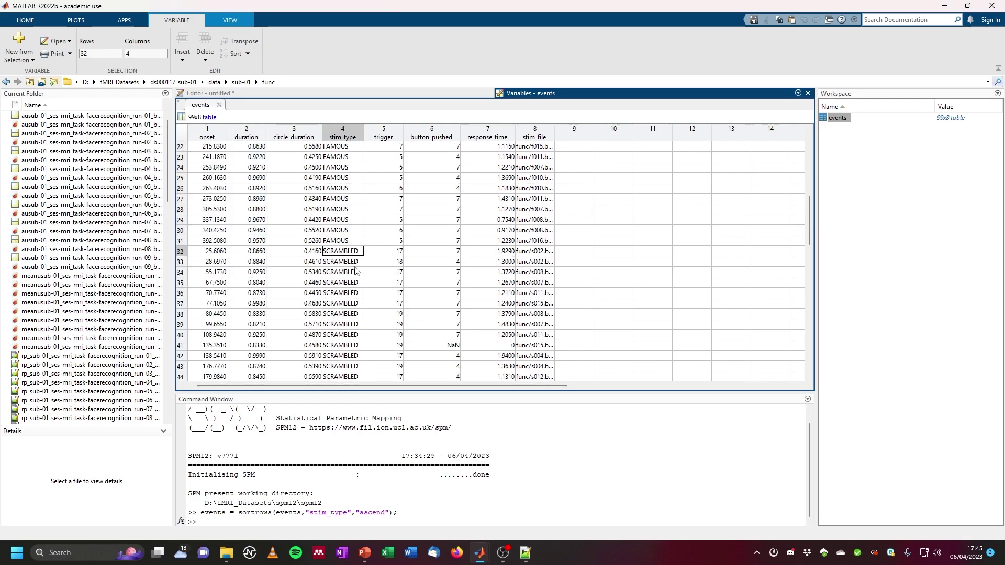
pyautogui.scroll(-4, 354, 314)
pyautogui.scroll(-6, 354, 314)
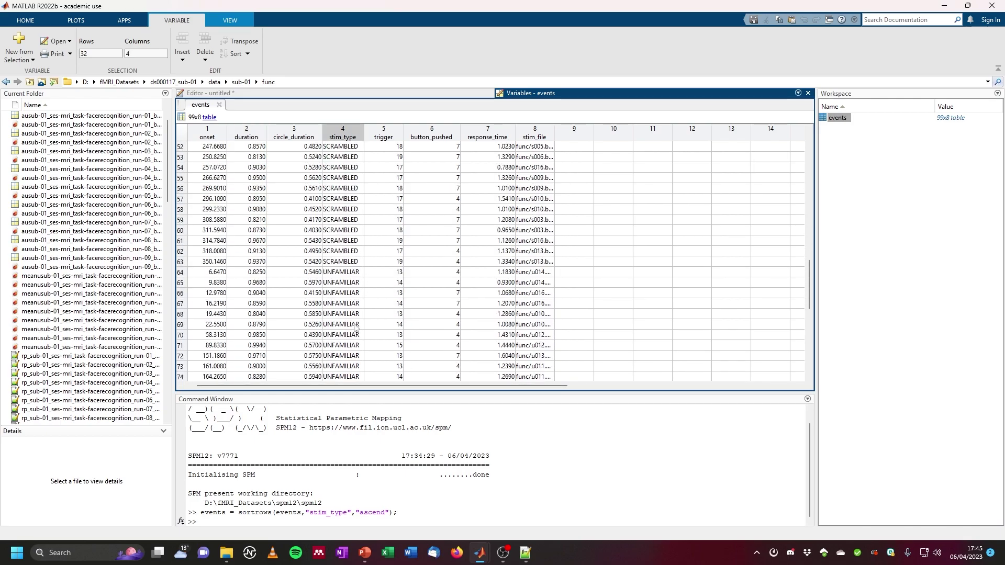
pyautogui.click(353, 270)
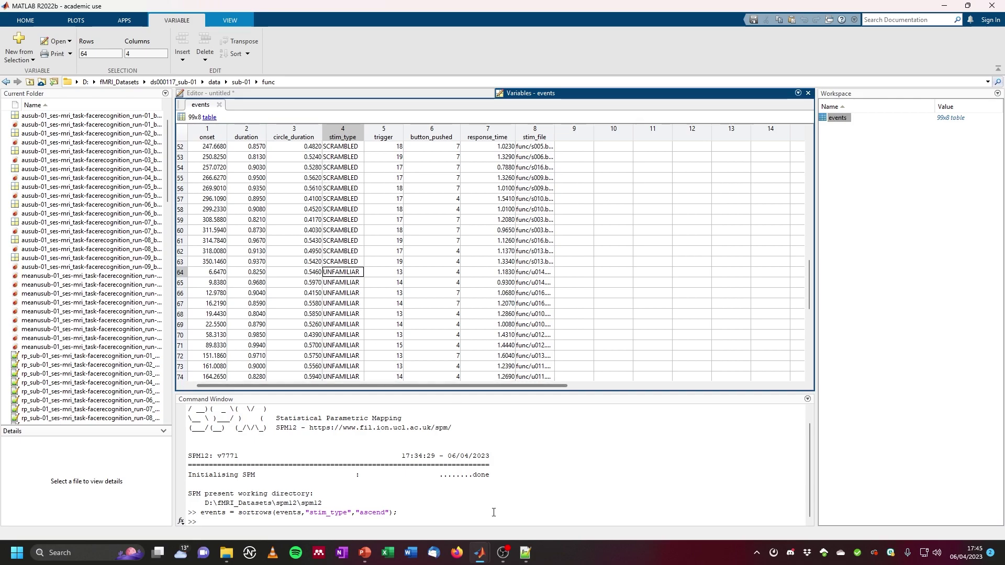
pyautogui.moveTo(479, 551)
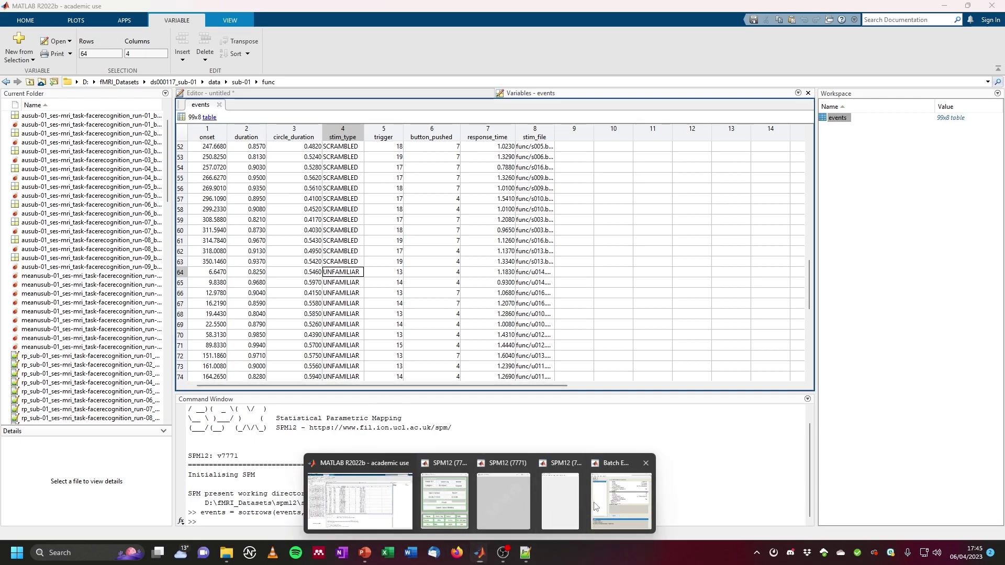
pyautogui.click(628, 502)
pyautogui.click(460, 349)
pyautogui.write('UNF')
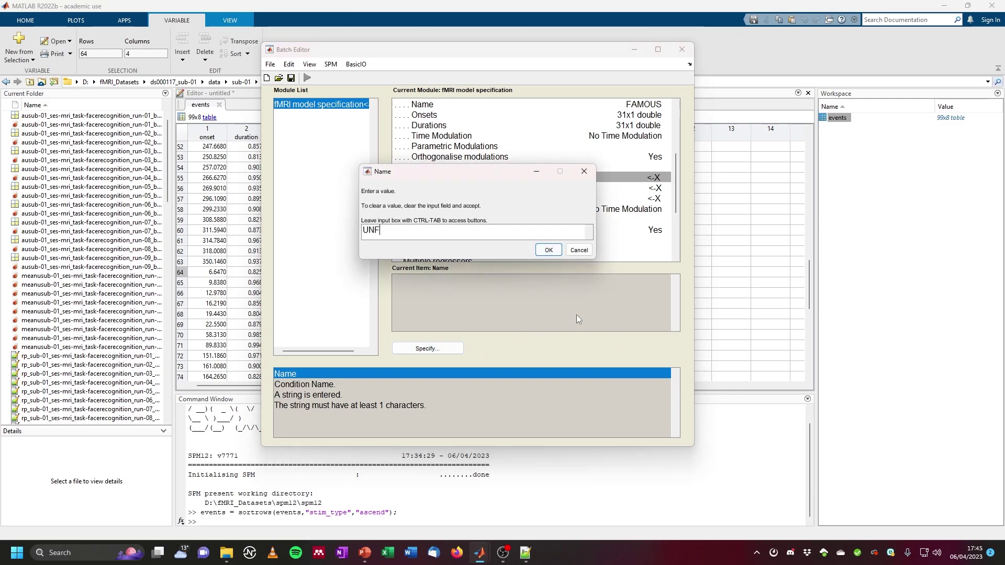
pyautogui.write('AMILIAR')
pyautogui.click(549, 250)
# Step: Copy the onset values of the UNFAMILIAR trials in rows 64 to 93 and enter them as the UNFAMILIAR condition's onsets
pyautogui.click(516, 189)
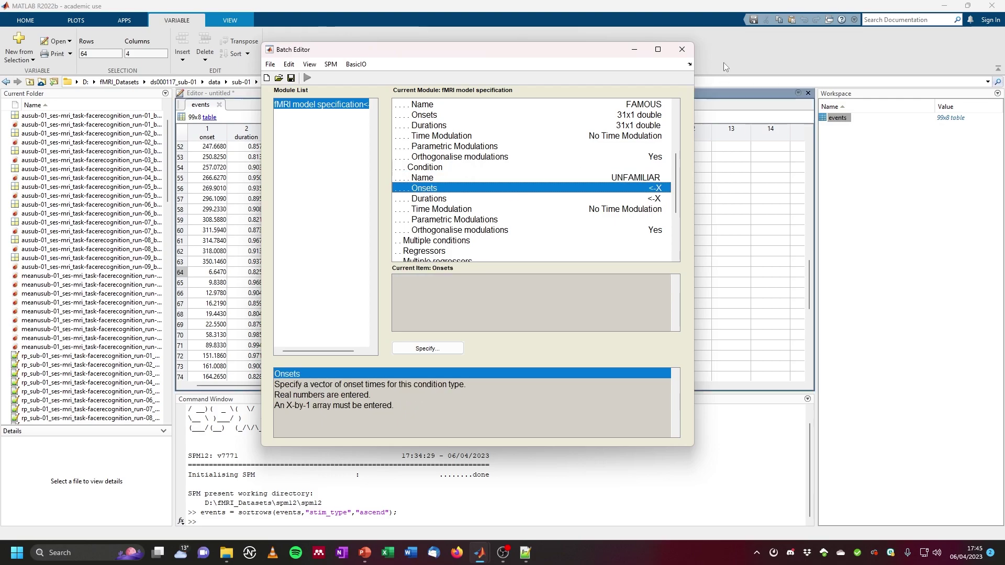
pyautogui.click(724, 62)
pyautogui.moveTo(214, 209); pyautogui.dragTo(215, 298)
pyautogui.rightClick(215, 265)
pyautogui.click(230, 272)
pyautogui.moveTo(479, 553)
pyautogui.click(605, 505)
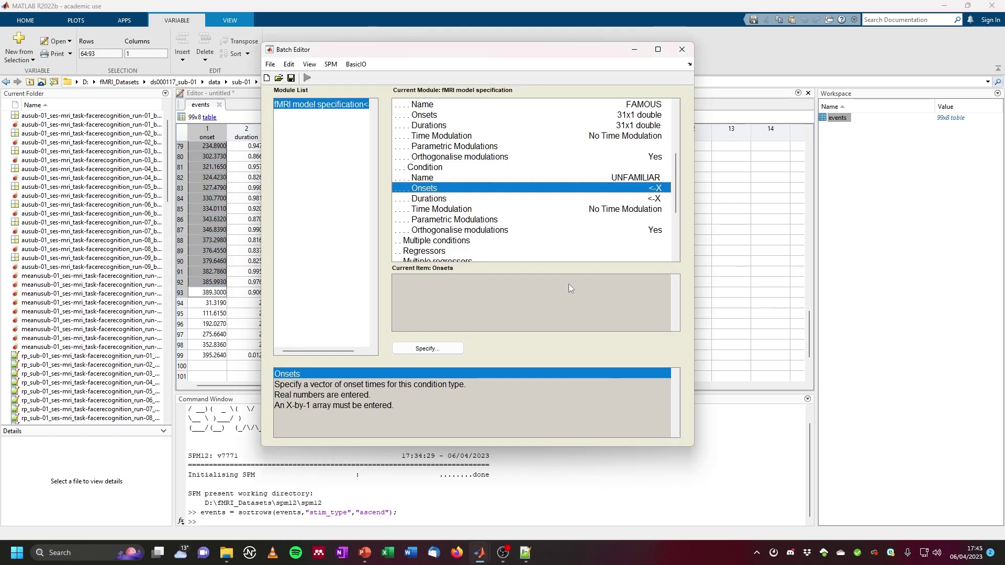
pyautogui.click(428, 348)
pyautogui.hotkey('ctrl', 'v')
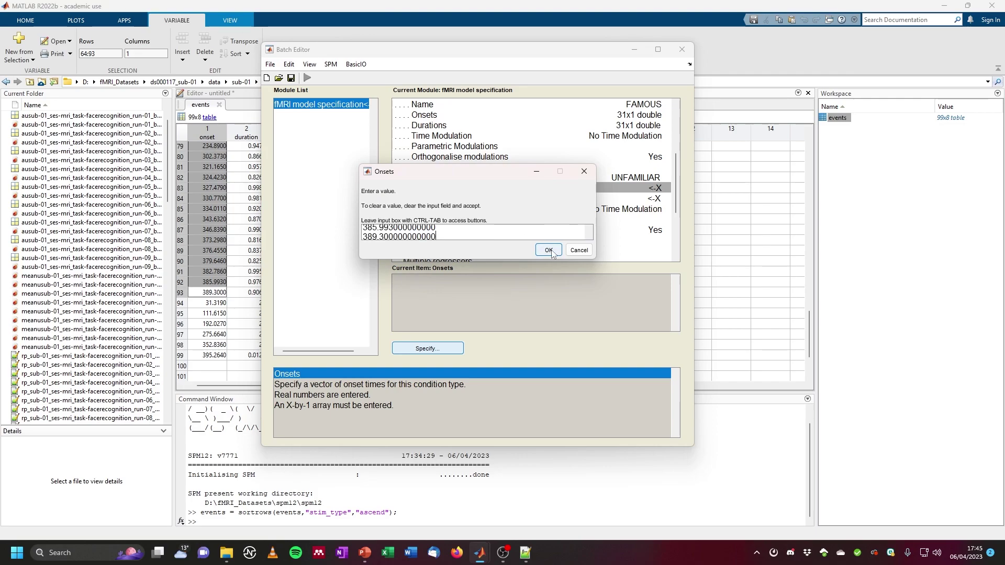
pyautogui.click(549, 249)
# Step: Copy the duration values of the UNFAMILIAR trials in rows 64 to 93 and enter them as the UNFAMILIAR condition's durations
pyautogui.click(751, 49)
pyautogui.scroll(7, 482, 189)
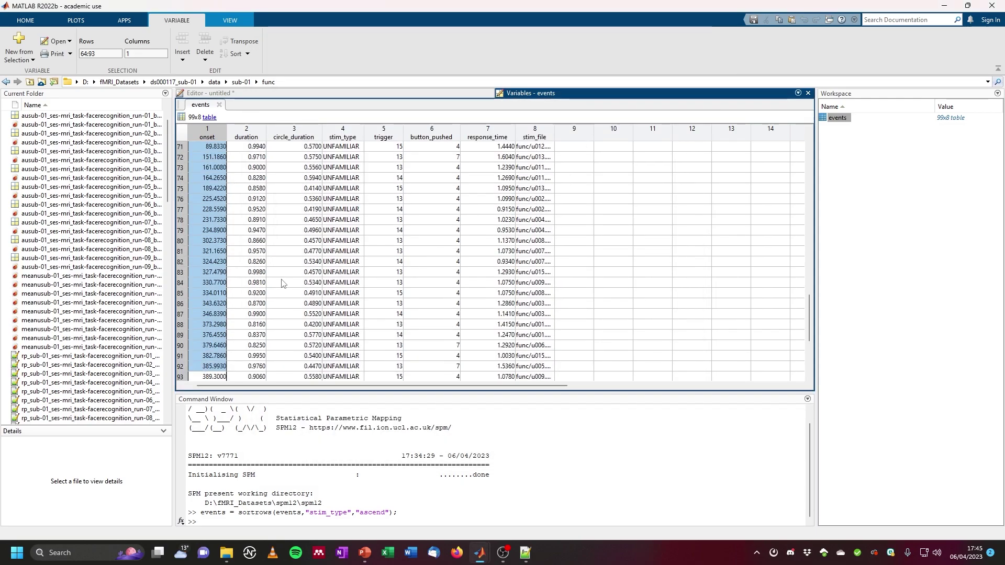
pyautogui.moveTo(258, 200); pyautogui.dragTo(257, 335)
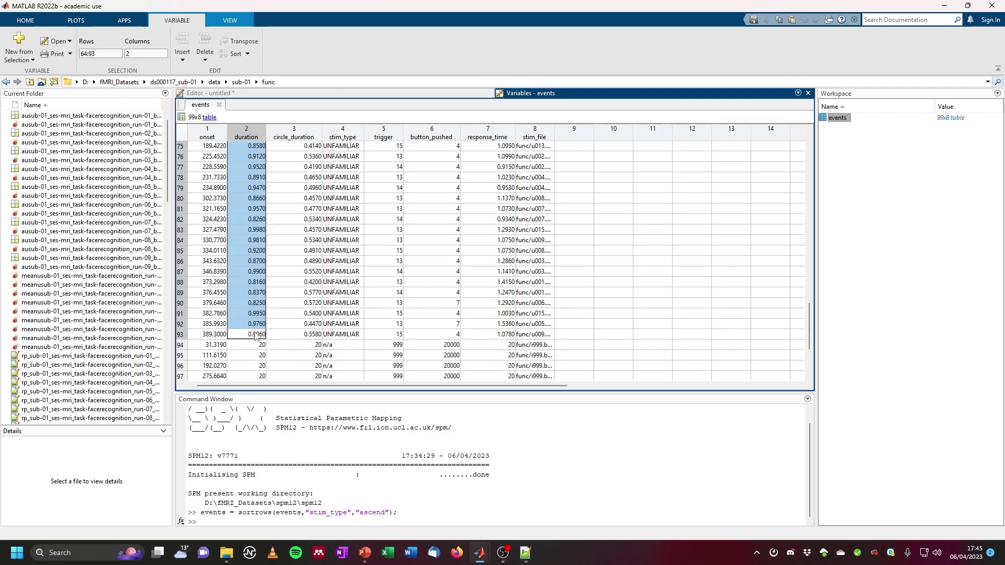
pyautogui.rightClick(255, 318)
pyautogui.click(272, 333)
pyautogui.moveTo(483, 552)
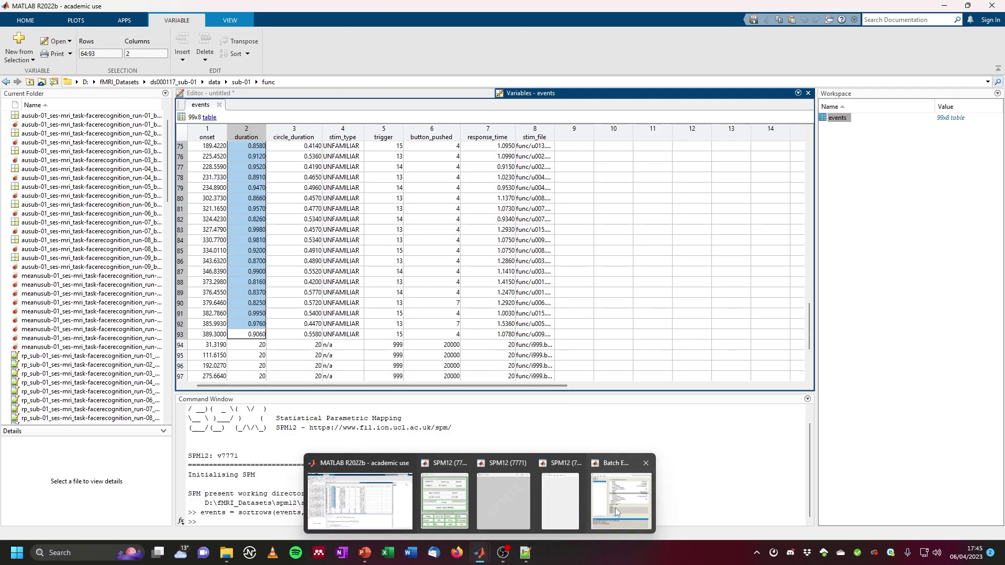
pyautogui.click(618, 511)
pyautogui.click(455, 198)
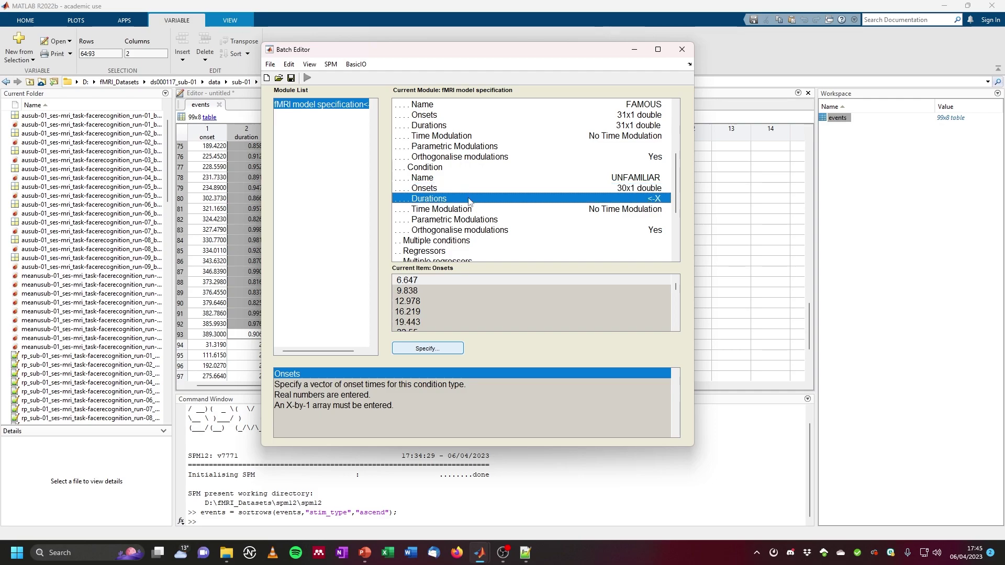
pyautogui.click(427, 348)
pyautogui.hotkey('ctrl', 'v')
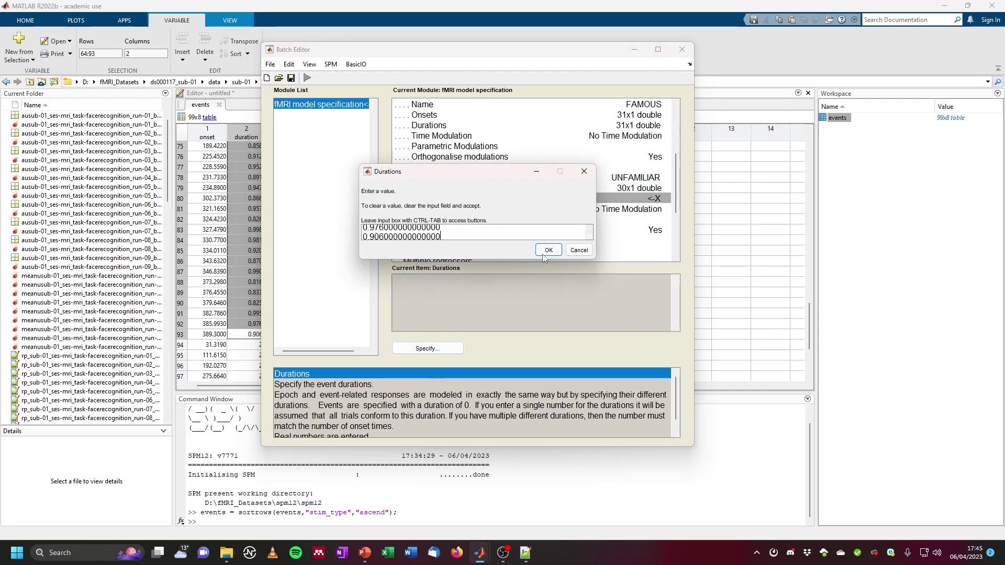
pyautogui.click(545, 251)
pyautogui.scroll(-1, 535, 234)
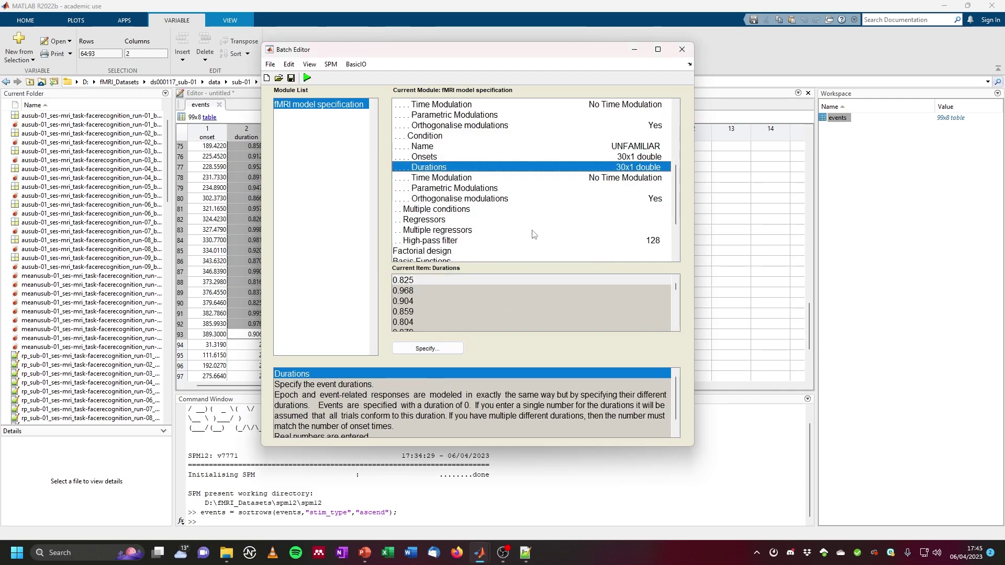
# Step: Add a third condition to the session and name it SCRAMBLED
pyautogui.scroll(2, 419, 131)
pyautogui.click(434, 117)
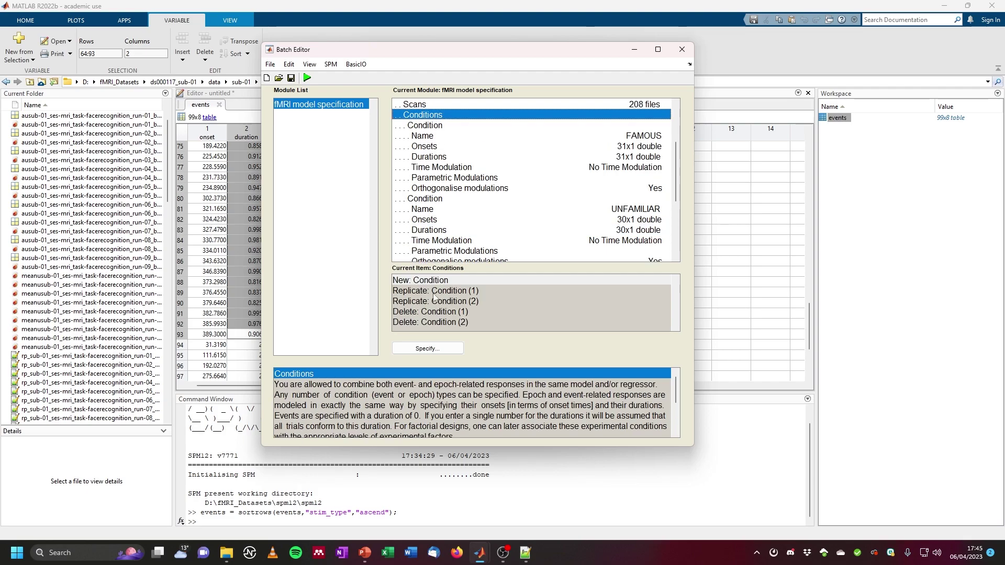
pyautogui.doubleClick(423, 281)
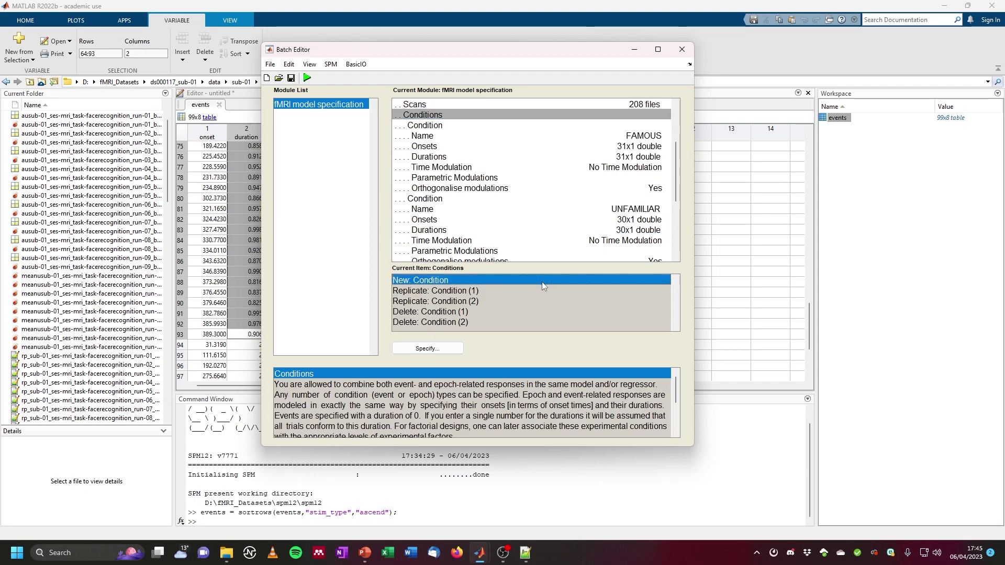
pyautogui.click(506, 188)
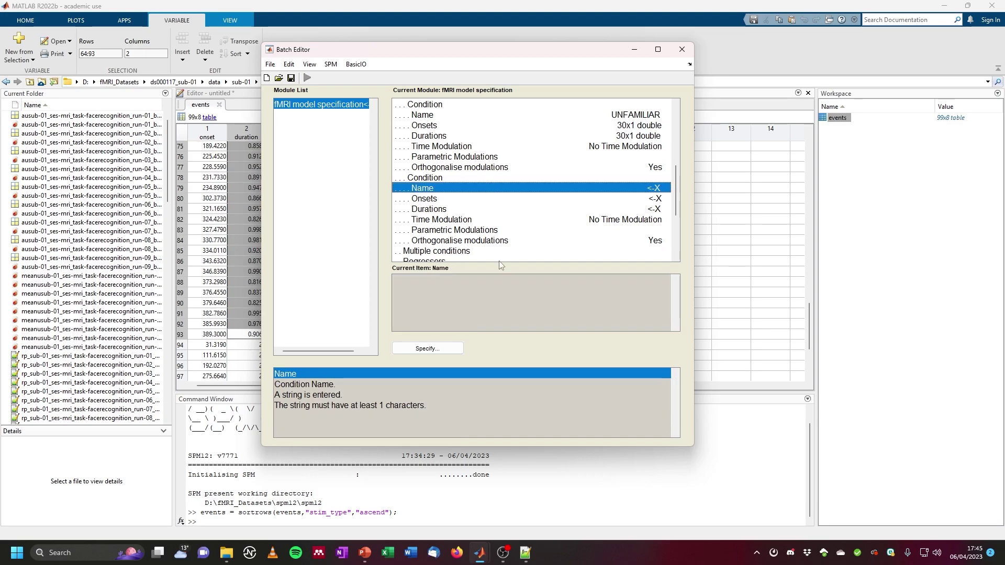
pyautogui.click(432, 349)
pyautogui.write('SCRAMBLED')
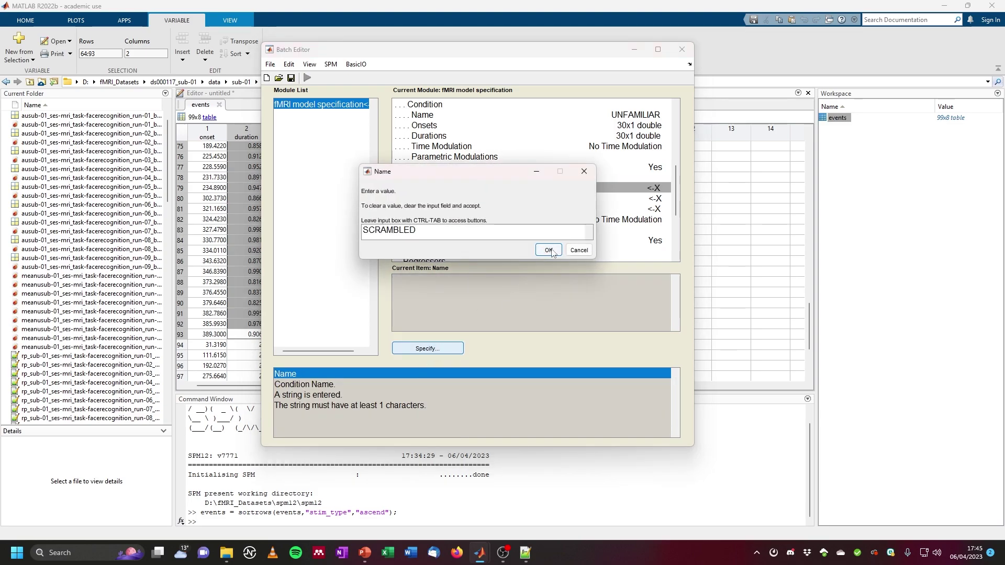
pyautogui.press('Return')
# Step: Copy the onset values of the SCRAMBLED trials in rows 32 to 63 and enter them as the SCRAMBLED condition's onsets
pyautogui.click(736, 63)
pyautogui.scroll(7, 468, 223)
pyautogui.scroll(9, 468, 222)
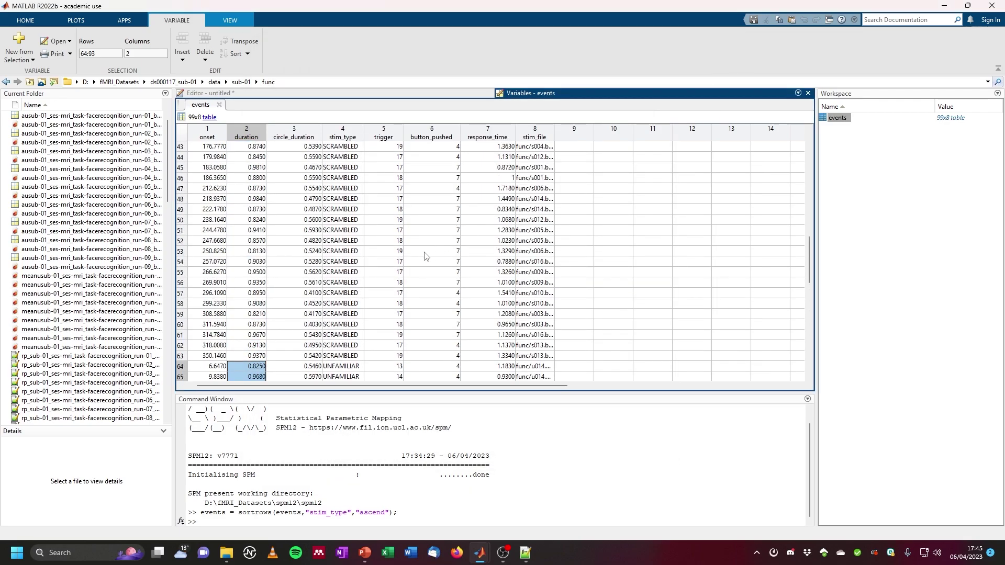
pyautogui.moveTo(221, 189); pyautogui.dragTo(225, 309)
pyautogui.rightClick(216, 273)
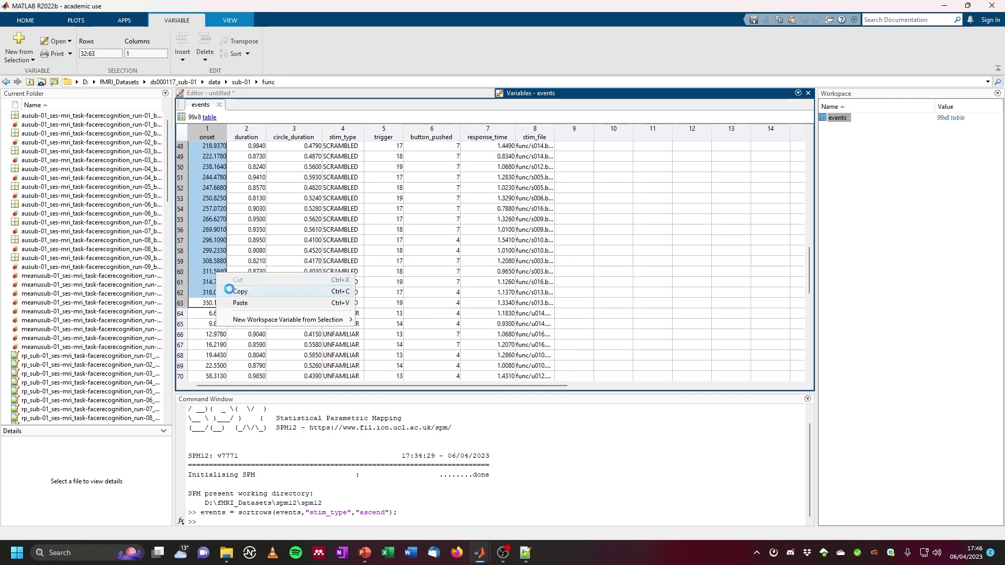
pyautogui.click(235, 285)
pyautogui.moveTo(479, 559)
pyautogui.click(621, 498)
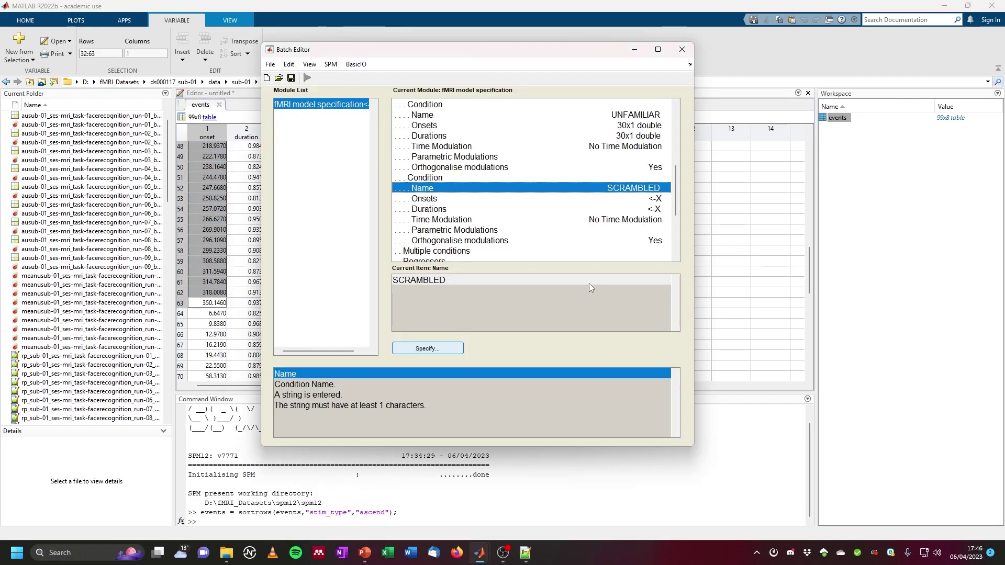
pyautogui.click(436, 199)
pyautogui.click(448, 349)
pyautogui.hotkey('ctrl', 'v')
pyautogui.click(548, 251)
# Step: Copy the duration values of the SCRAMBLED trials in rows 32 to 63 and enter them as the SCRAMBLED condition's durations
pyautogui.click(741, 71)
pyautogui.scroll(8, 264, 232)
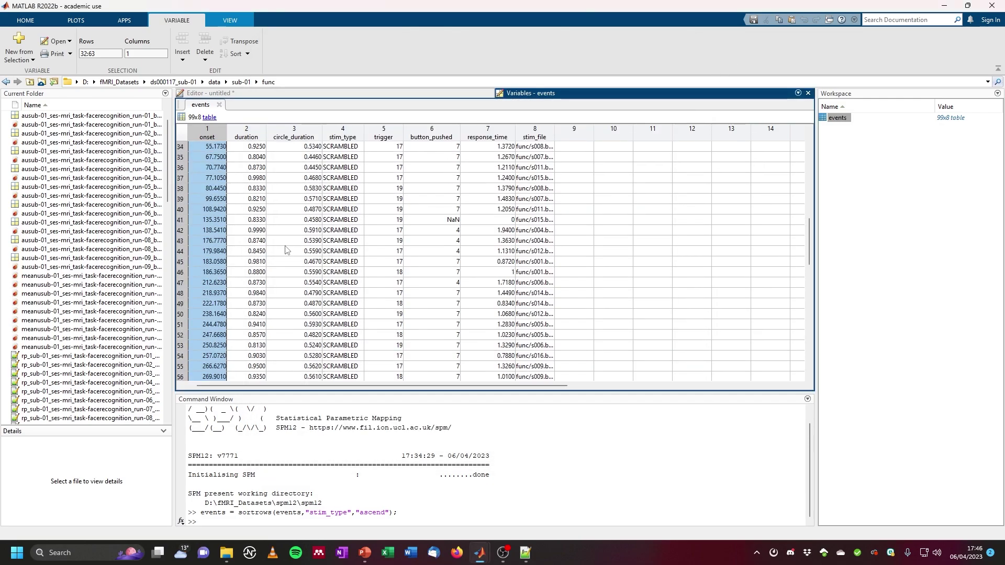
pyautogui.moveTo(256, 222); pyautogui.dragTo(258, 335)
pyautogui.rightClick(261, 302)
pyautogui.click(281, 319)
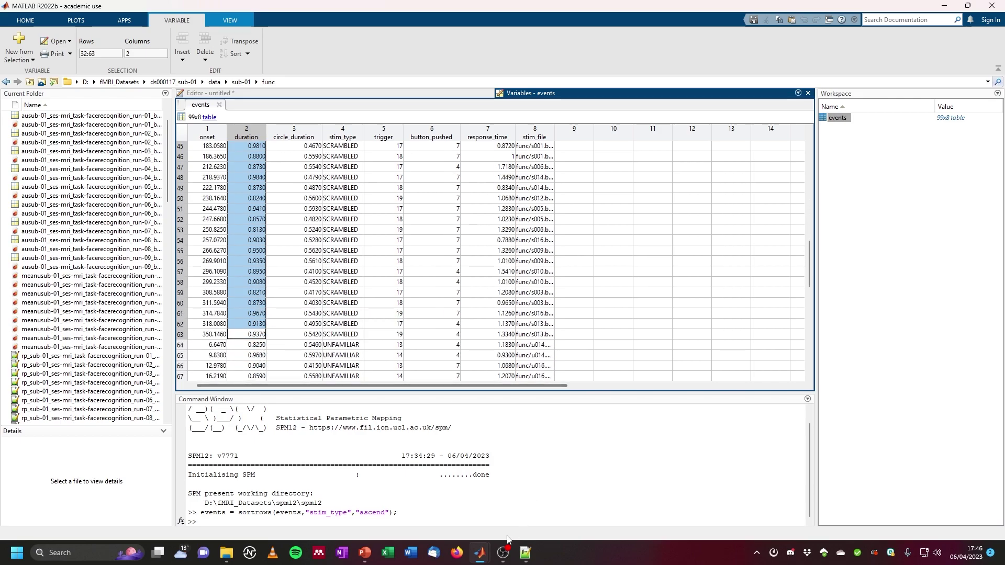
pyautogui.moveTo(480, 549)
pyautogui.click(597, 504)
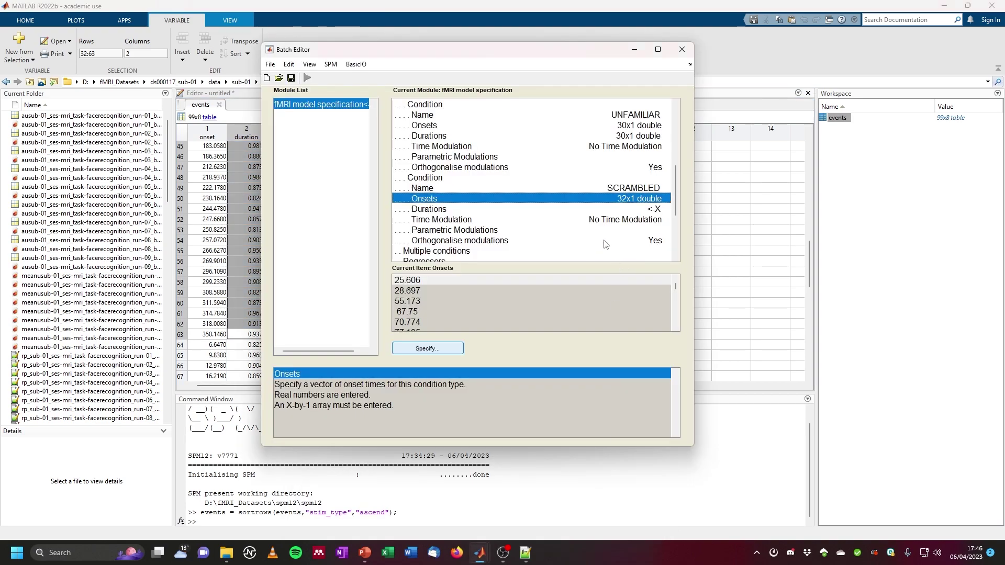
pyautogui.click(442, 209)
pyautogui.click(428, 348)
pyautogui.hotkey('ctrl', 'v')
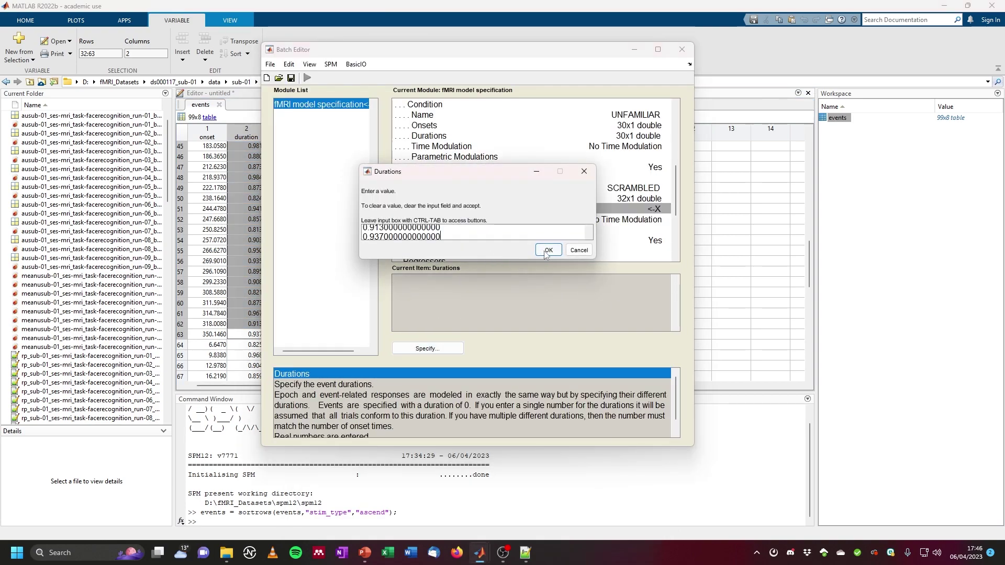
pyautogui.click(548, 250)
# Step: Choose the session's Multiple regressors setting and inspect rp_sub-01_ses-mri_task-facerecognition_run-01_bold.txt in the func folder in File Explorer
pyautogui.scroll(-1, 494, 231)
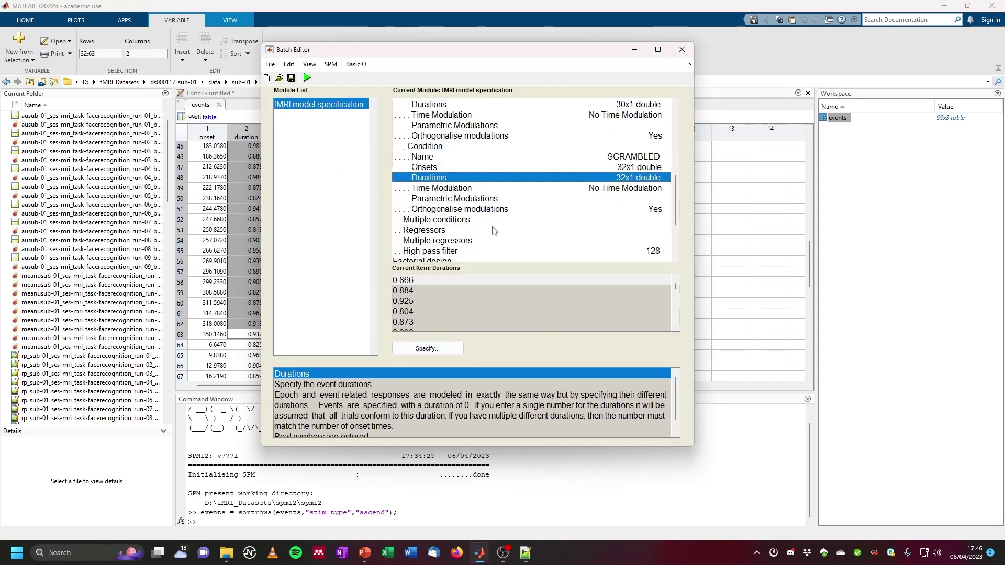
pyautogui.scroll(1, 511, 195)
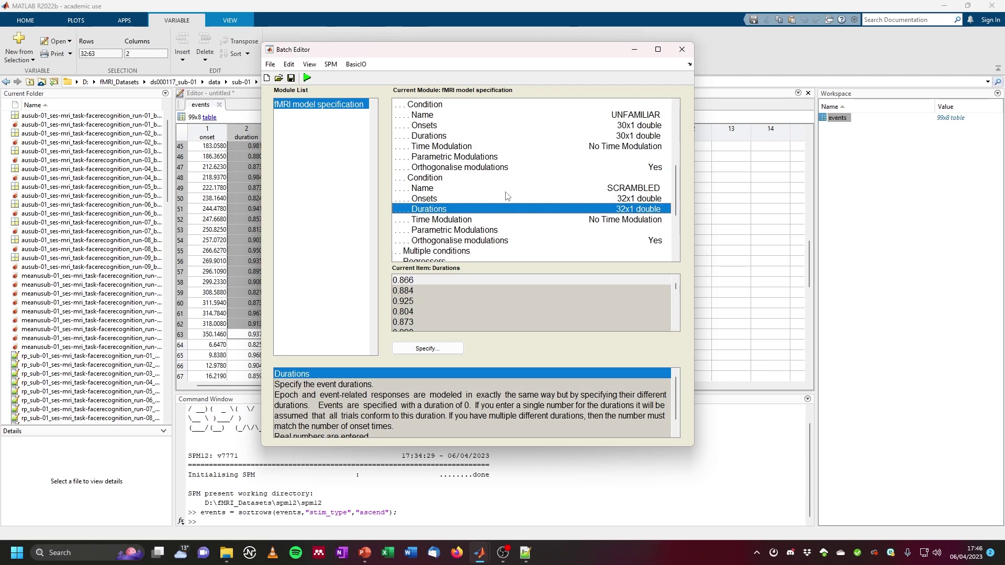
pyautogui.scroll(-2, 505, 197)
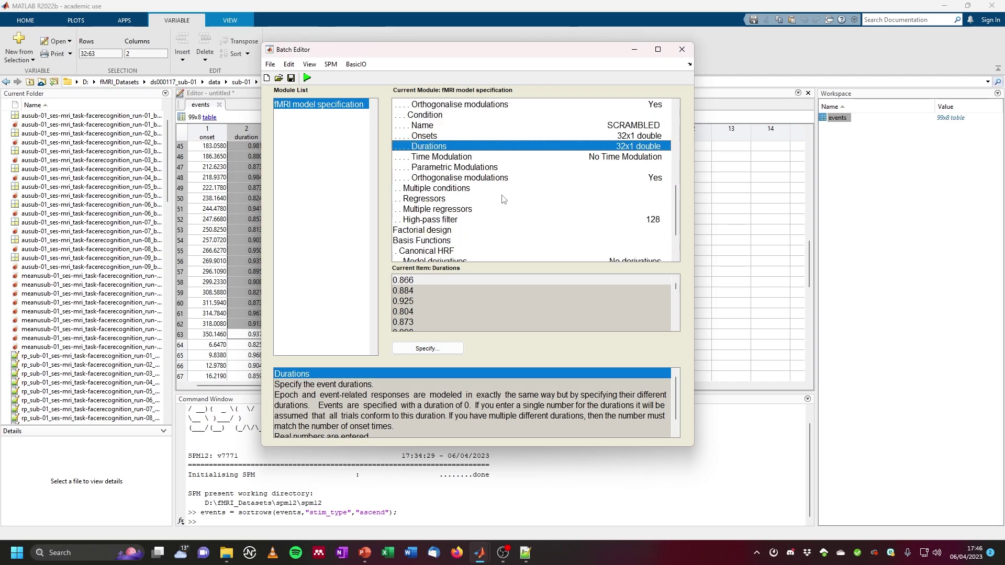
pyautogui.click(433, 212)
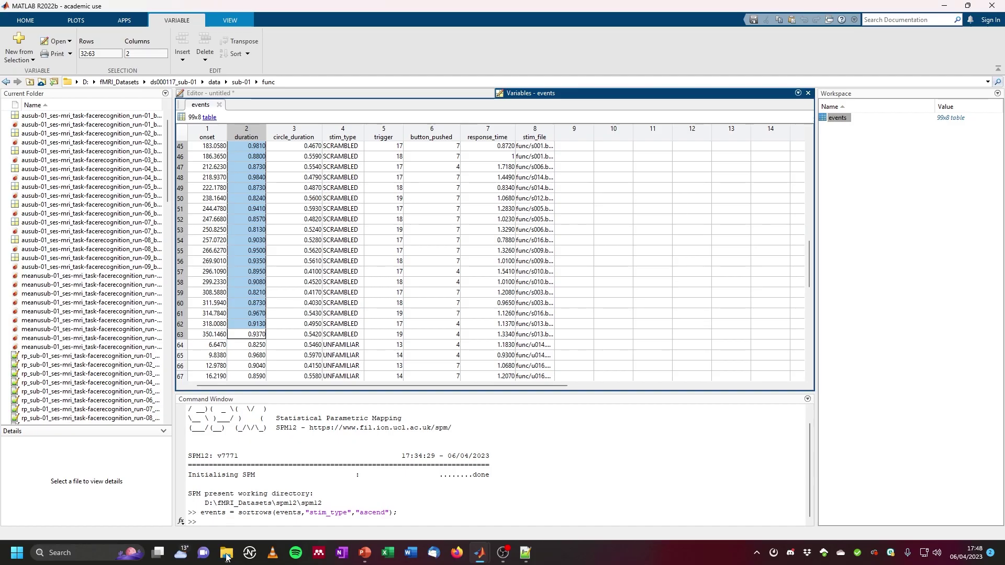
pyautogui.click(227, 554)
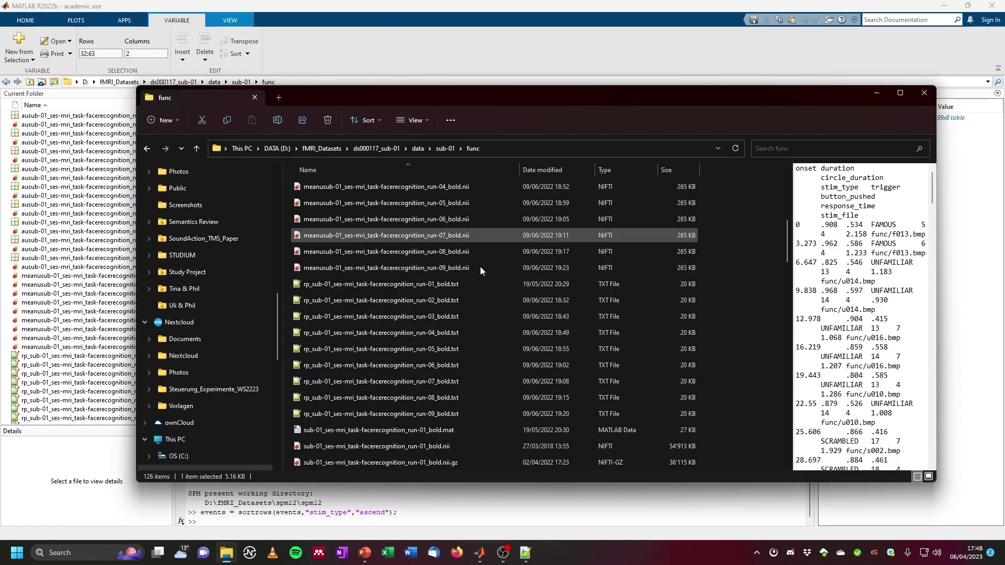
pyautogui.click(305, 287)
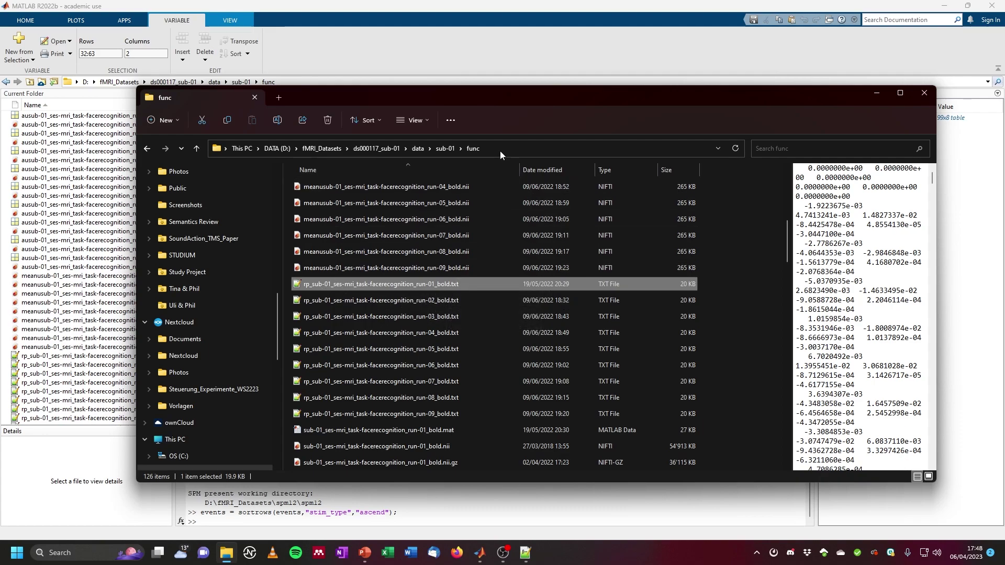
# Step: Switch back to the SPM Batch Editor and load the realignment parameter file as multiple regressors, using the filter rp.*run-01_bold.txt
pyautogui.moveTo(480, 553)
pyautogui.click(601, 494)
pyautogui.click(427, 349)
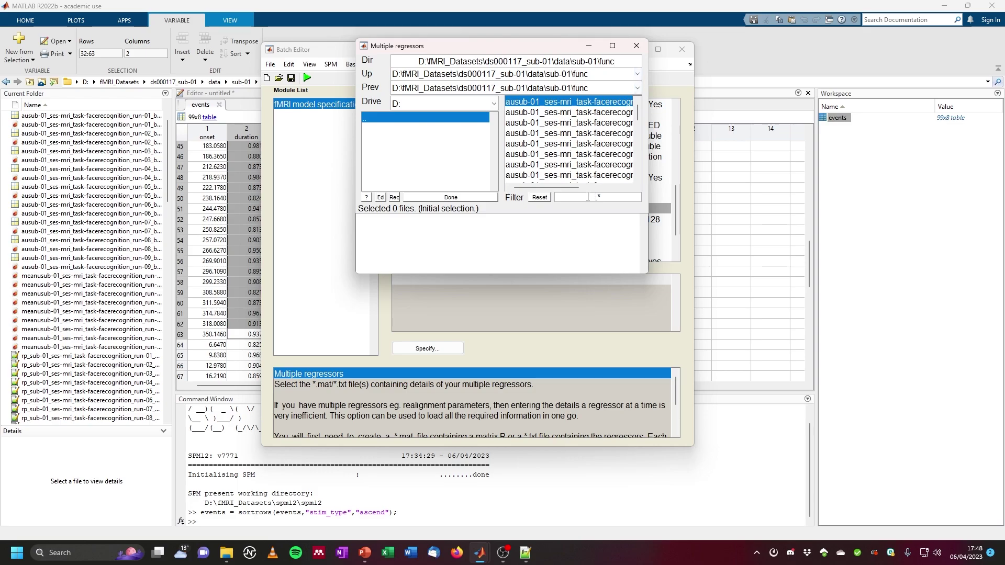
pyautogui.write('rp.*run-01_bold.txt')
pyautogui.press('Return')
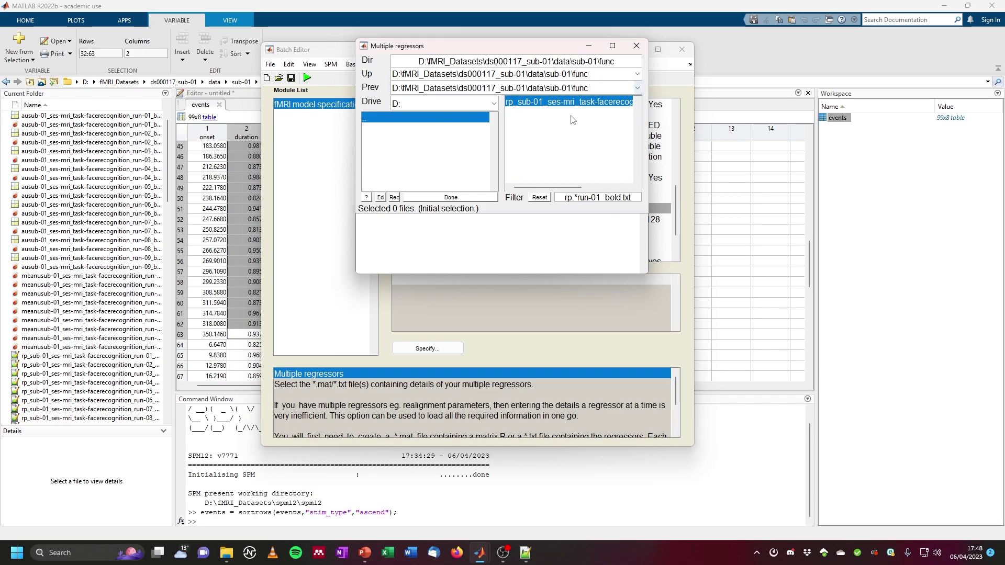
pyautogui.moveTo(580, 187); pyautogui.dragTo(623, 187)
pyautogui.click(544, 104)
pyautogui.click(445, 199)
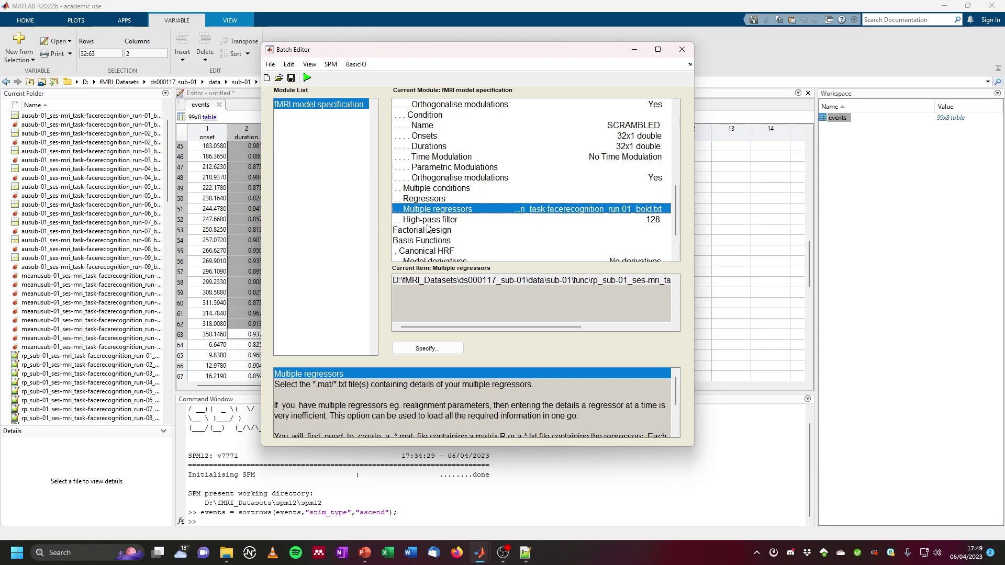
# Step: Replicate the first Subject/Session under Data & Design and review the copied session's conditions and onsets
pyautogui.scroll(-1, 435, 225)
pyautogui.moveTo(677, 233); pyautogui.dragTo(683, 140)
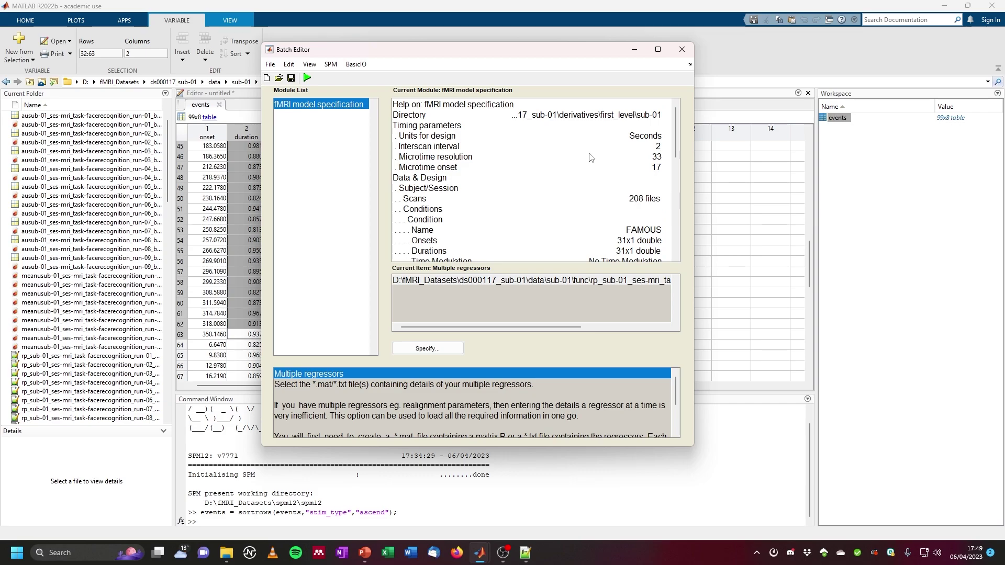
pyautogui.click(443, 190)
pyautogui.click(440, 181)
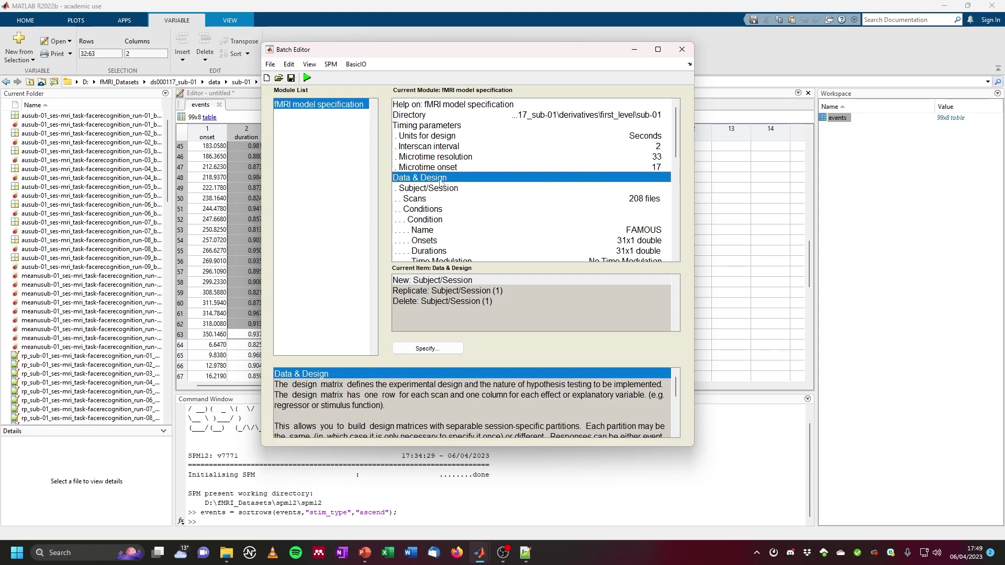
pyautogui.doubleClick(441, 292)
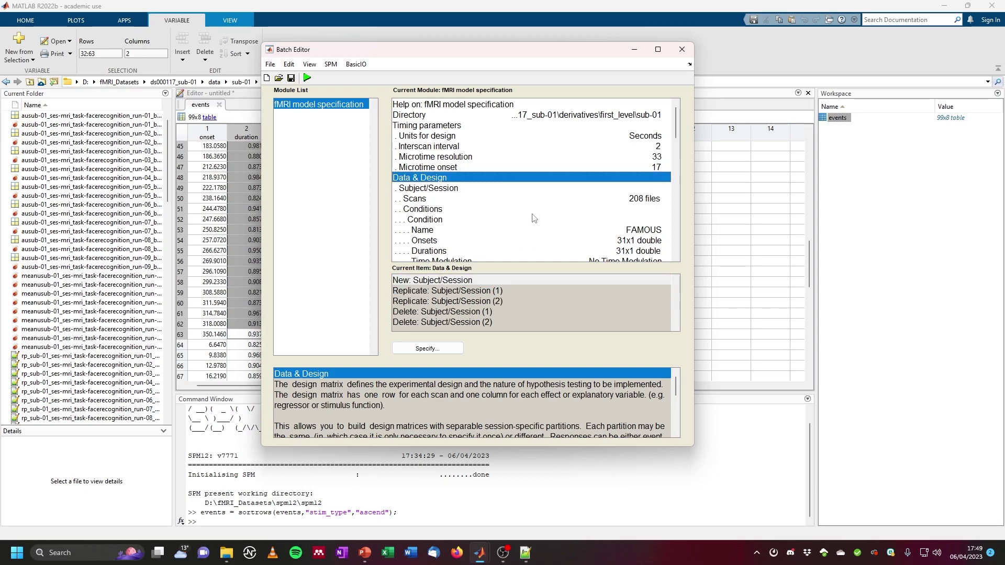
pyautogui.scroll(-11, 535, 218)
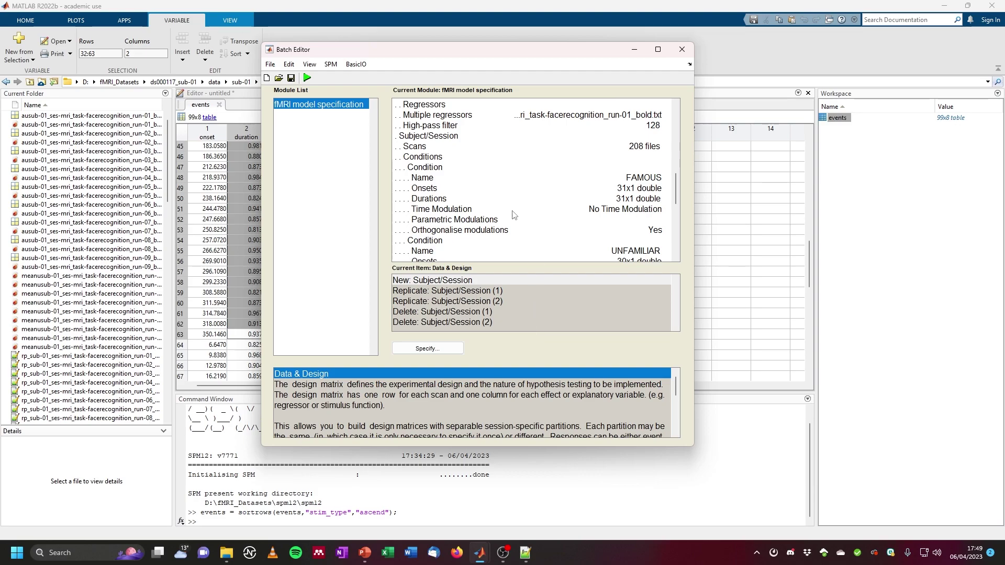
pyautogui.click(467, 189)
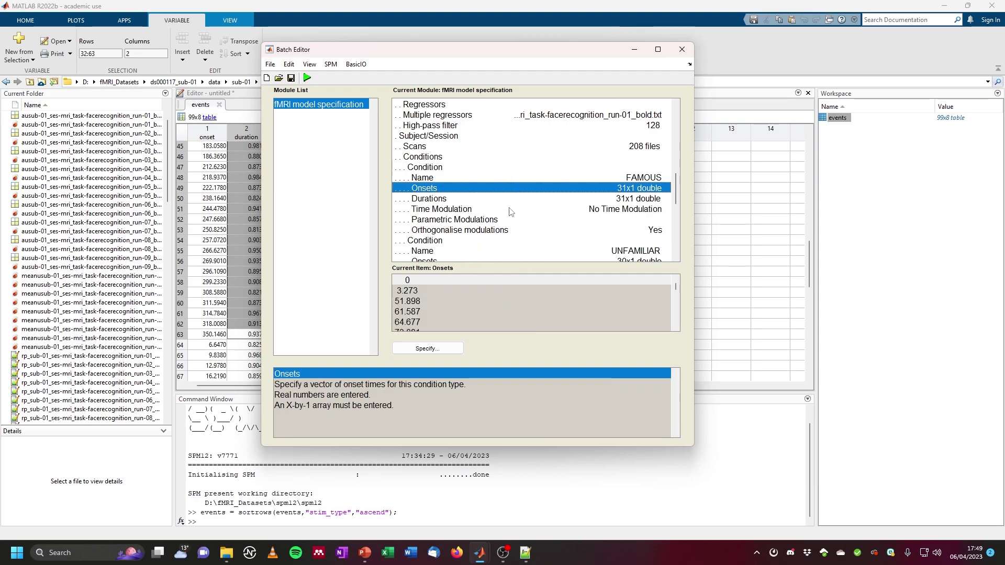
pyautogui.scroll(-1, 510, 220)
pyautogui.scroll(-2, 486, 223)
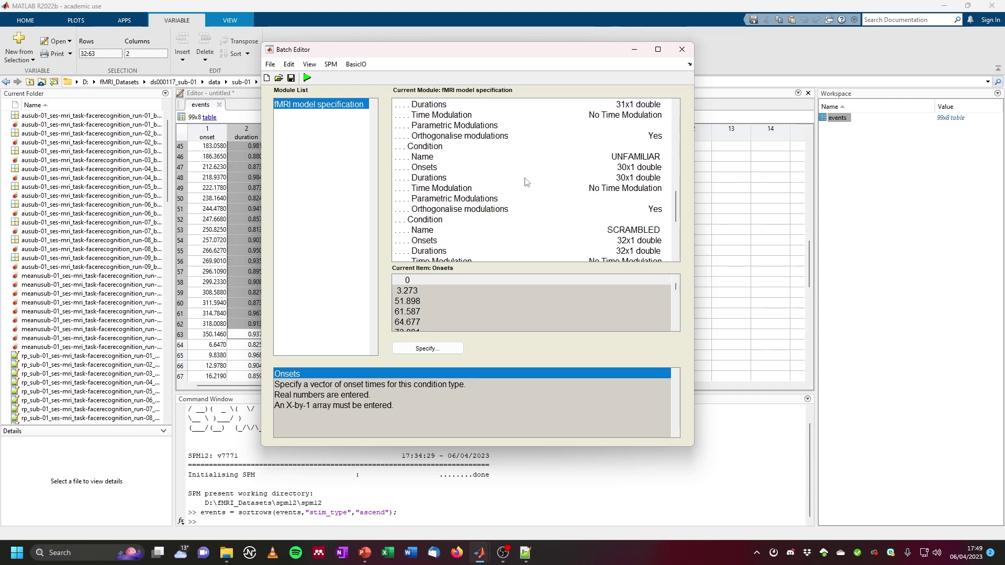
pyautogui.scroll(-1, 515, 244)
pyautogui.scroll(-2, 547, 215)
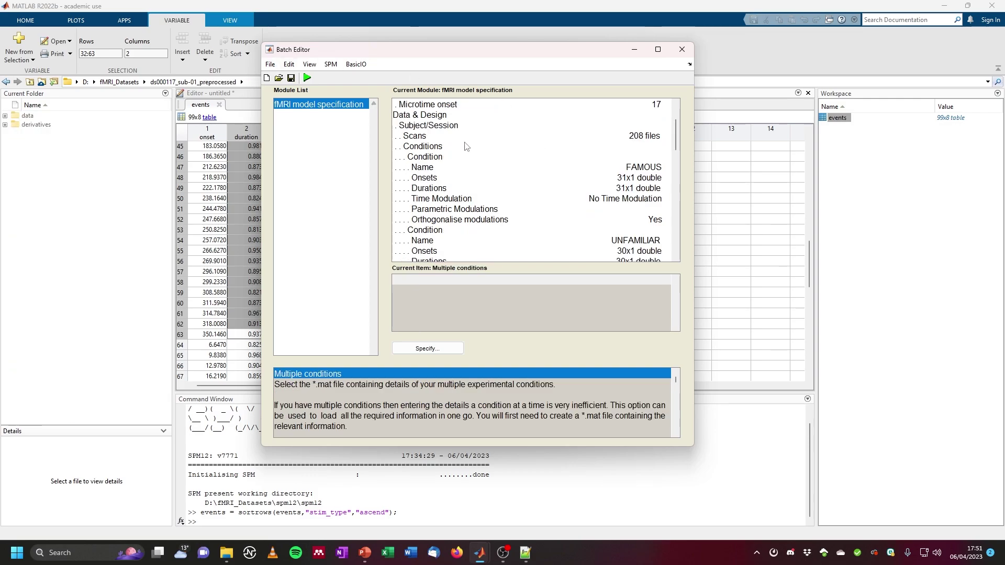
# Step: Open the session's scan selection and unselect all of its current files
pyautogui.click(448, 137)
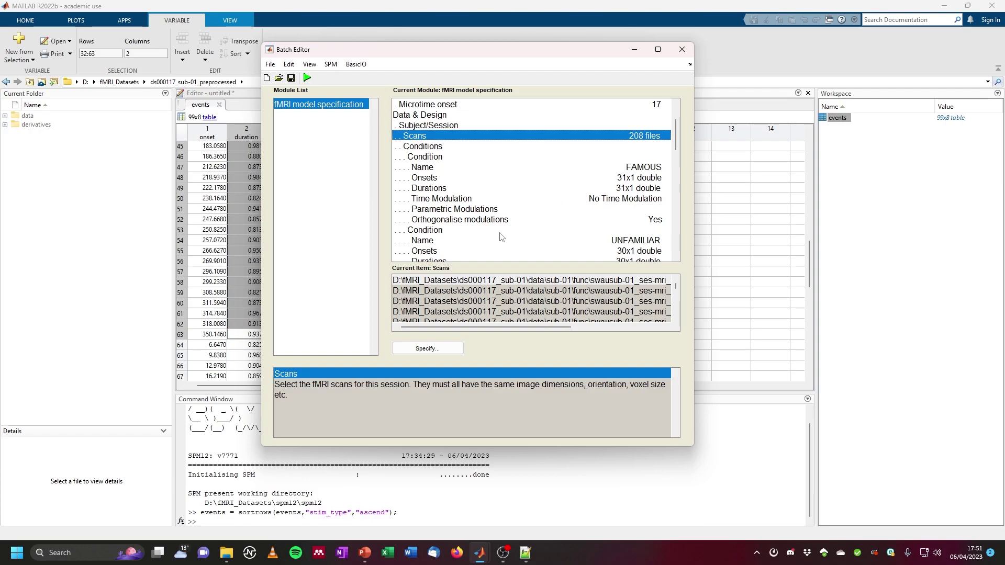
pyautogui.press('Tab')
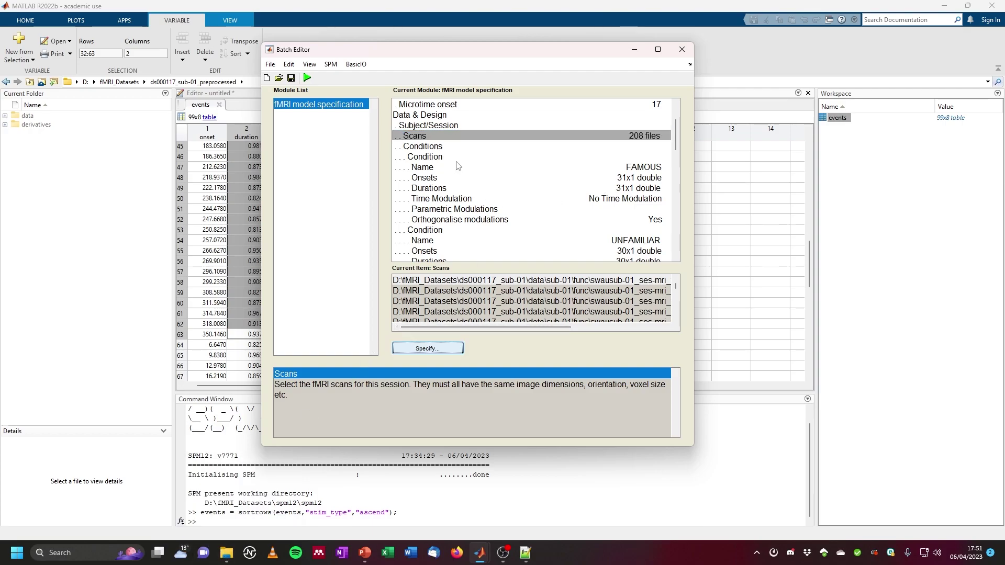
pyautogui.doubleClick(529, 137)
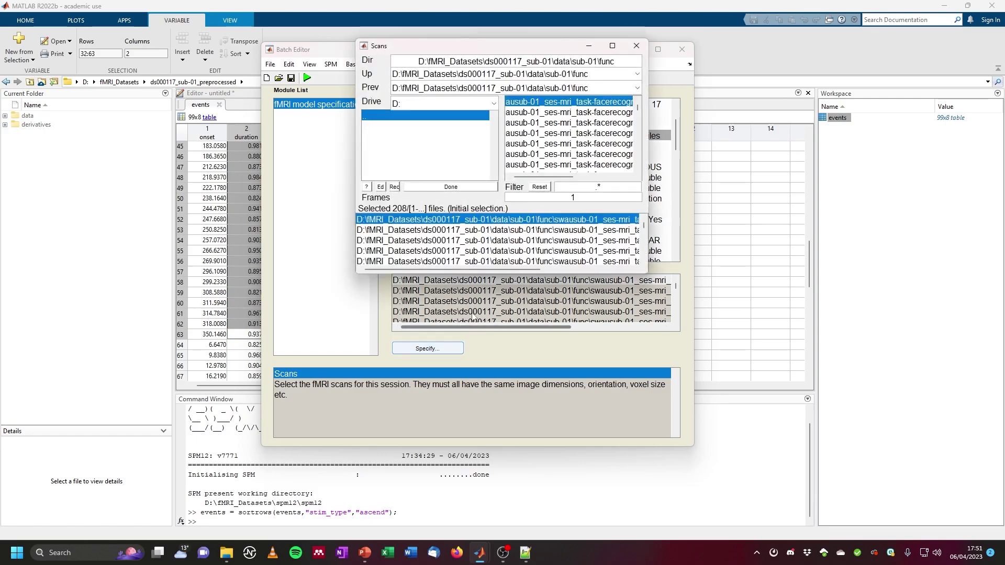
pyautogui.rightClick(506, 232)
pyautogui.click(518, 239)
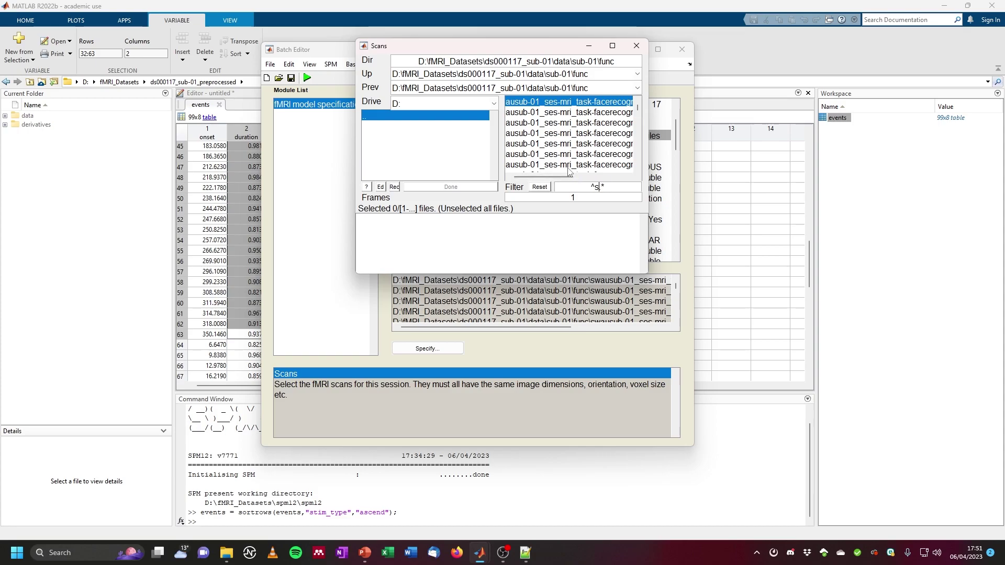
# Step: Filter the session's scans with ^swau.*run-02.*, expand the frames to Inf, and accept all matching run-02 volumes
pyautogui.write('wau.*run-02.*')
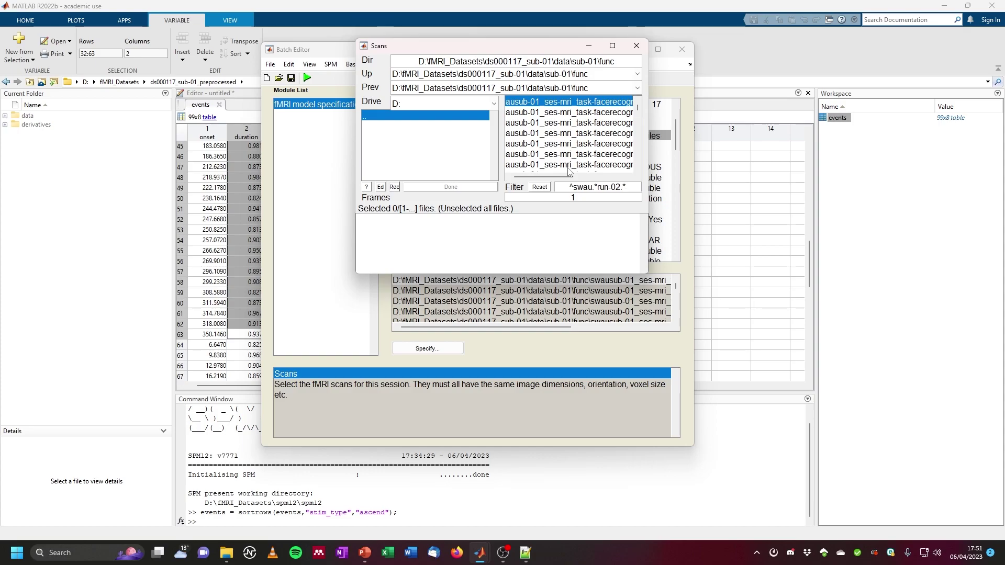
pyautogui.press('Return')
pyautogui.moveTo(573, 177); pyautogui.dragTo(610, 182)
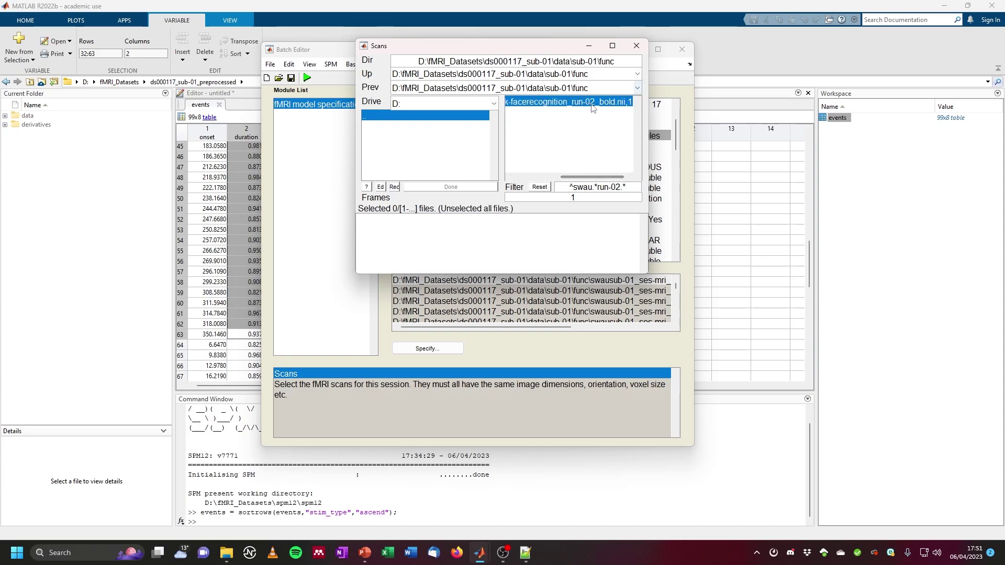
pyautogui.doubleClick(574, 199)
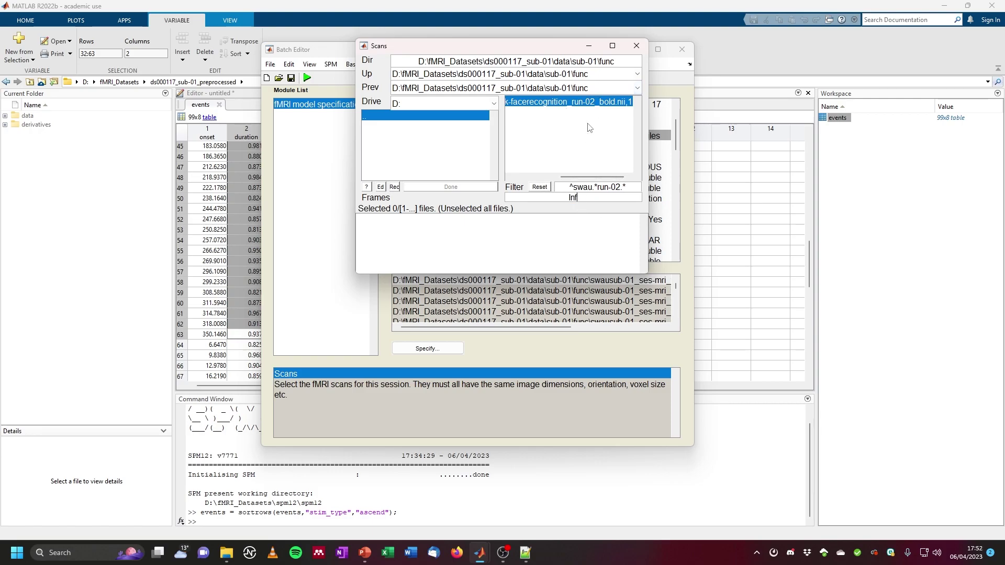
pyautogui.press('Return')
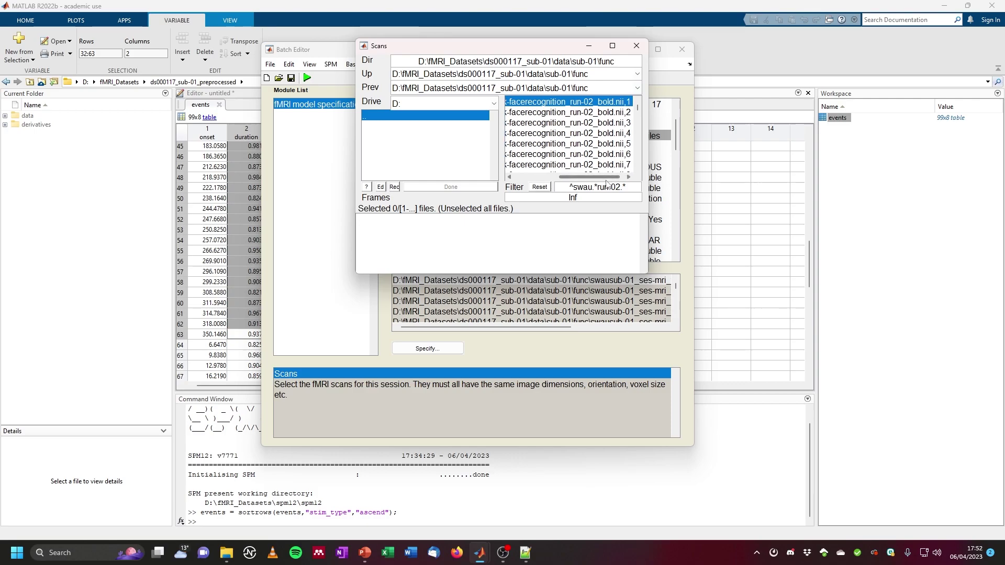
pyautogui.rightClick(608, 143)
pyautogui.click(621, 151)
pyautogui.click(455, 189)
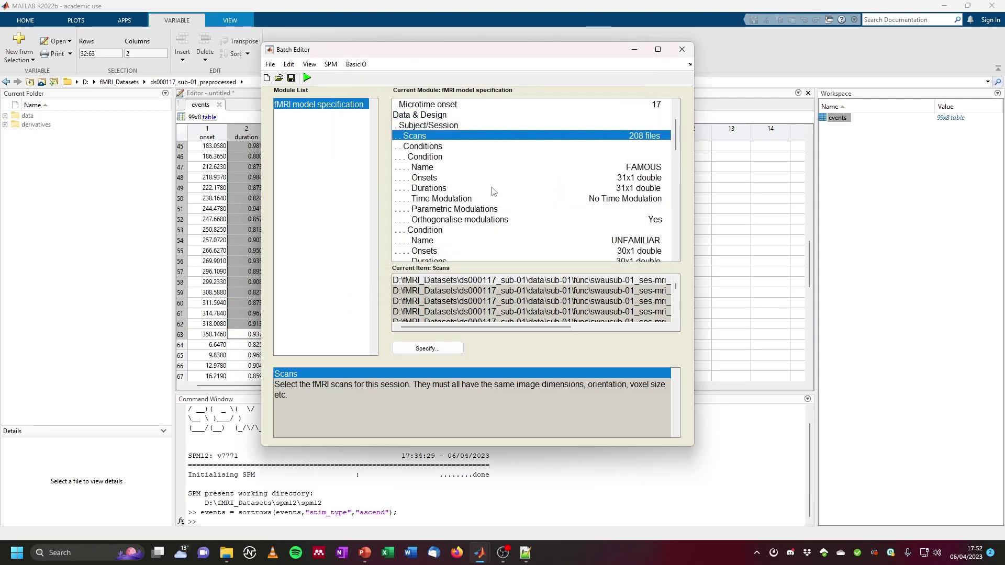
# Step: Choose the FAMOUS condition's Onsets, switch to the main MATLAB window, and remove the old table with clear events
pyautogui.click(493, 190)
pyautogui.press('Up')
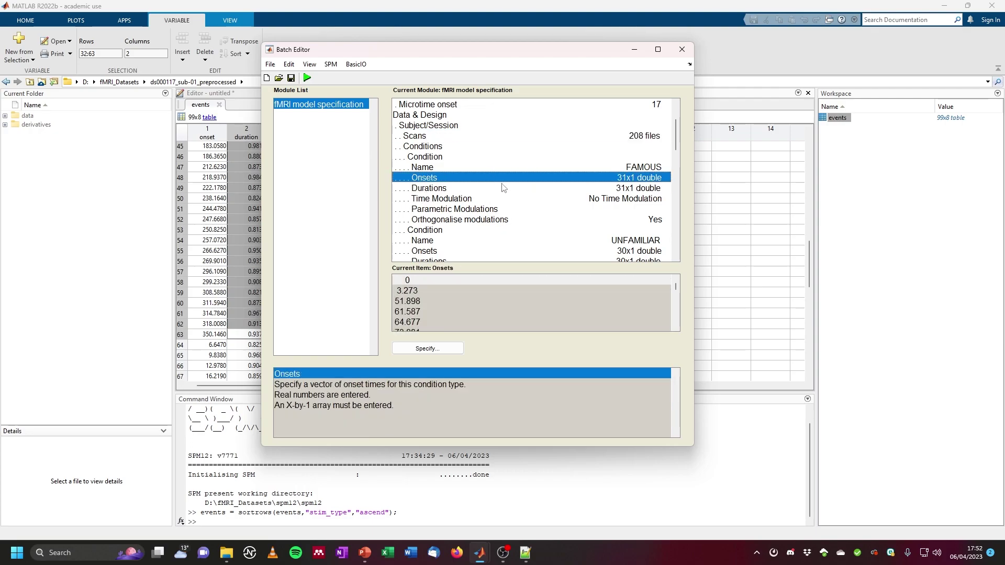
pyautogui.click(727, 60)
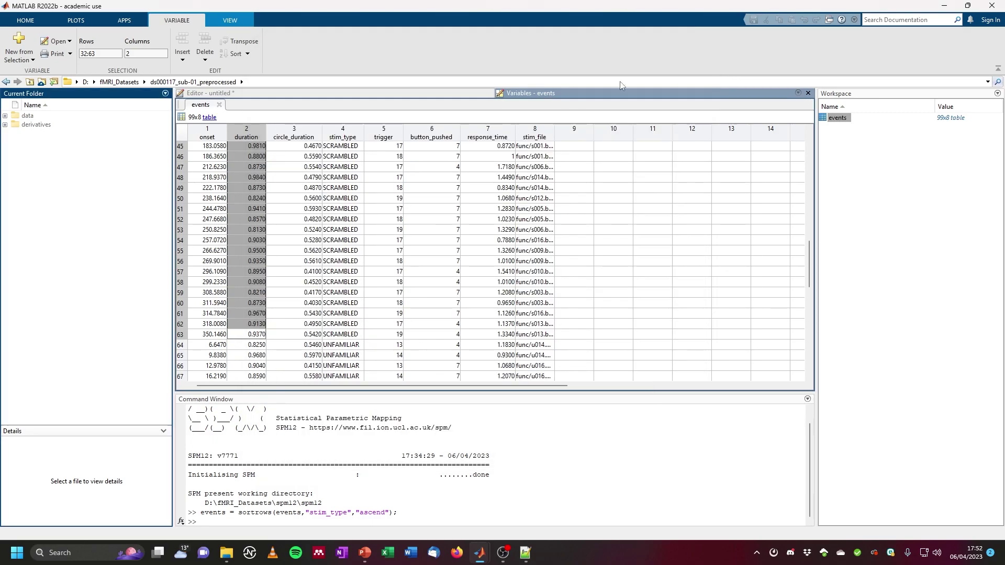
pyautogui.click(288, 94)
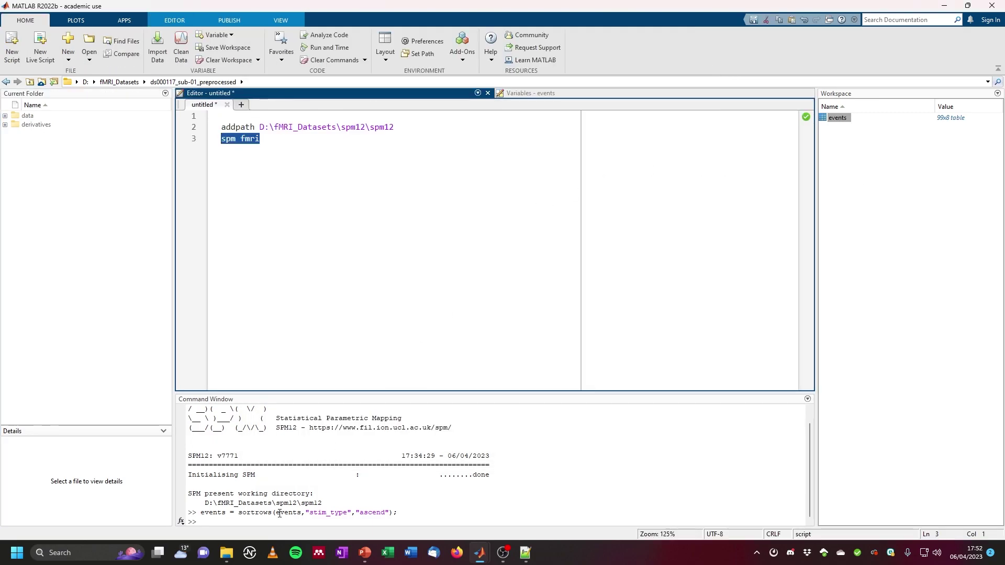
pyautogui.click(286, 497)
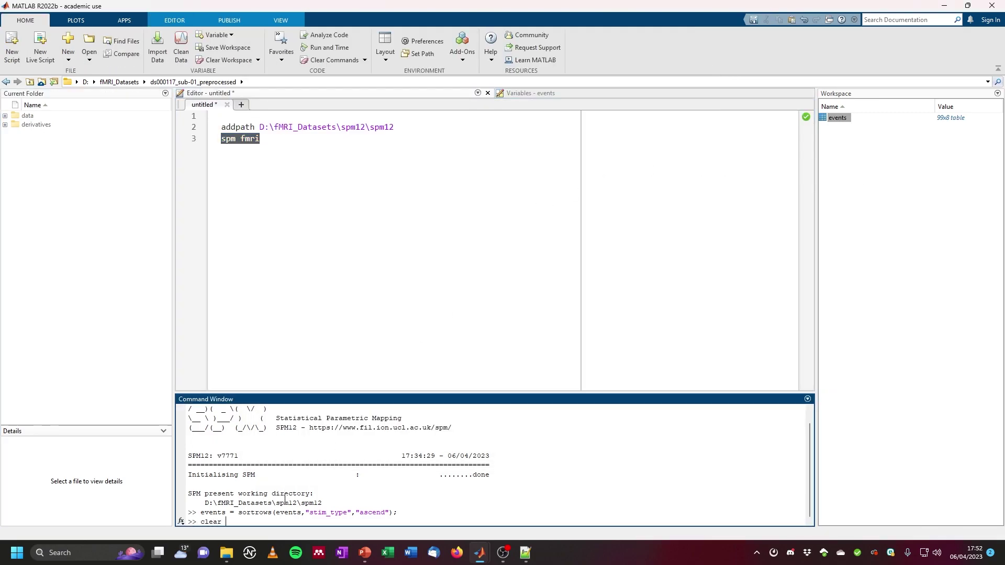
pyautogui.write('clear events')
pyautogui.press('Return')
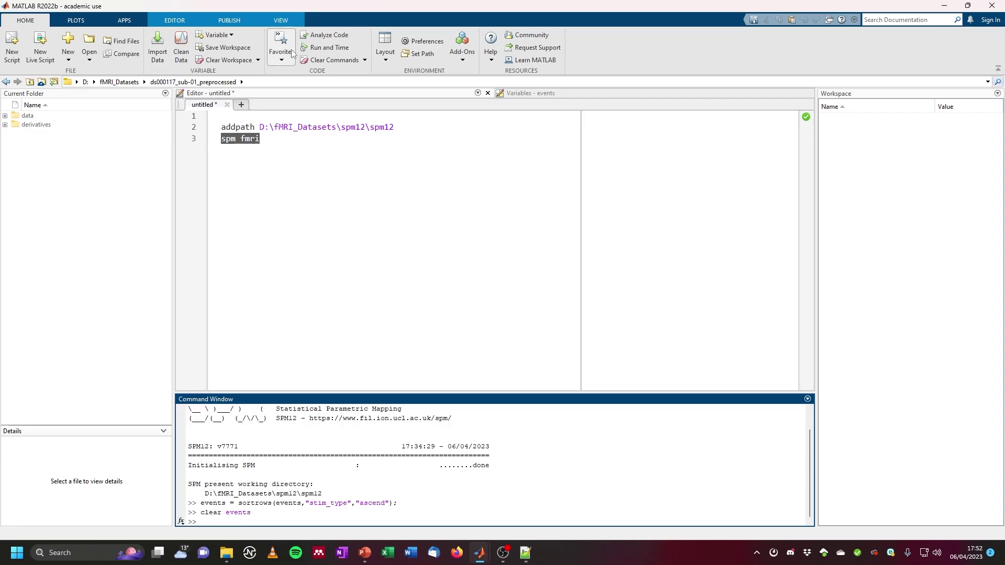
# Step: Open sub-01_ses-mri_task-facerecognition_run-02_events.tsv from the data\sub-01\func folder for data import
pyautogui.click(158, 47)
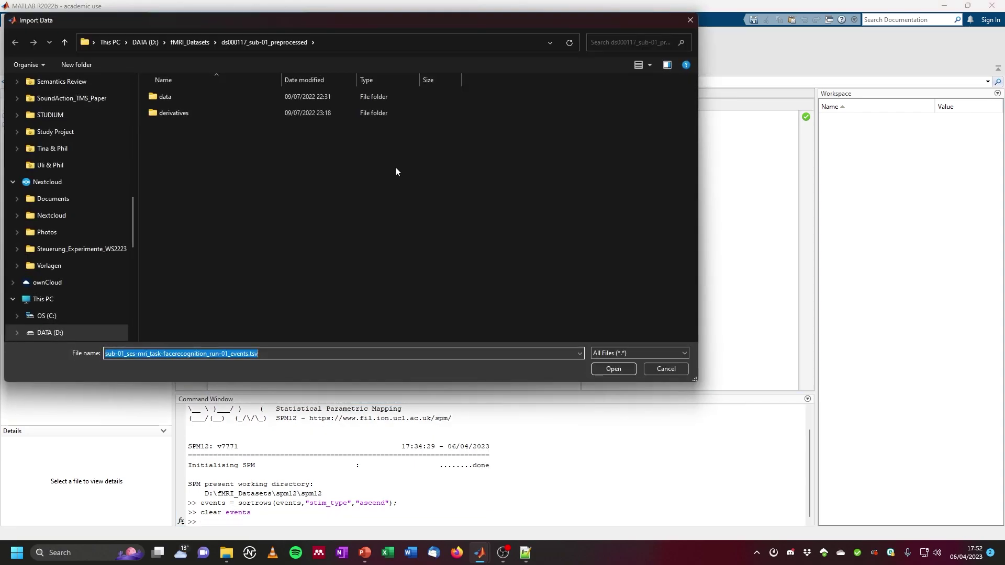
pyautogui.doubleClick(173, 98)
pyautogui.doubleClick(181, 96)
pyautogui.doubleClick(187, 113)
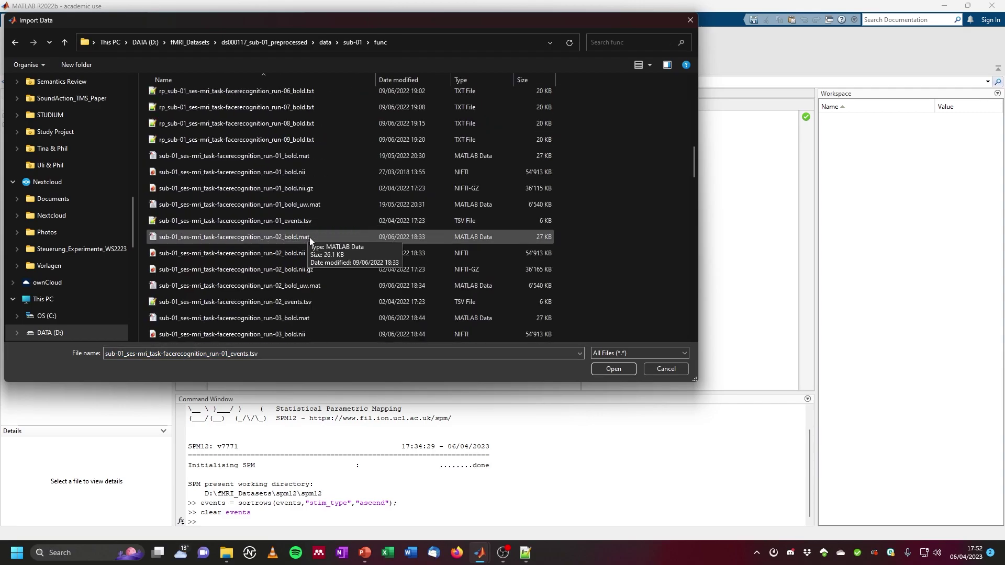
pyautogui.scroll(-4, 310, 239)
pyautogui.click(180, 208)
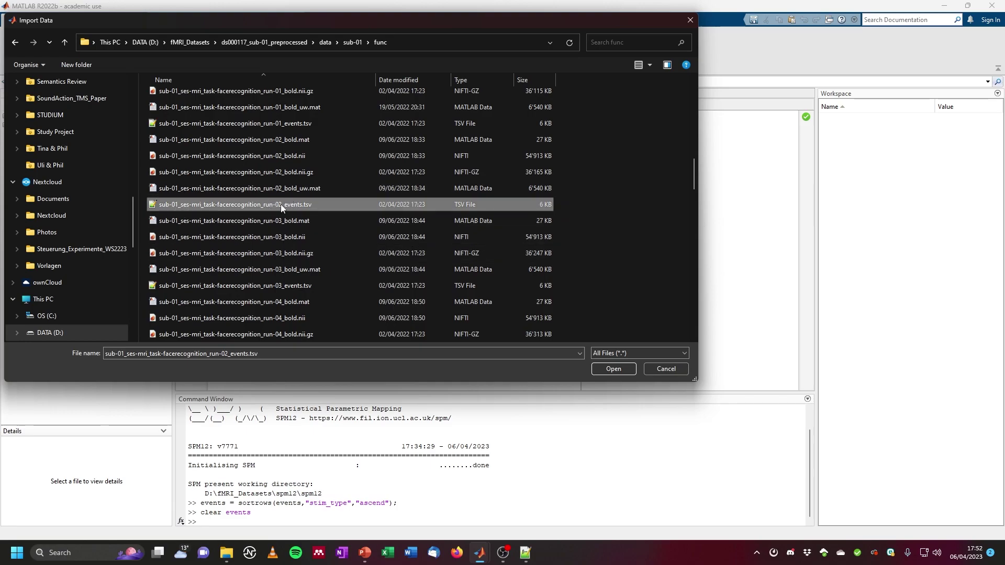
pyautogui.click(602, 369)
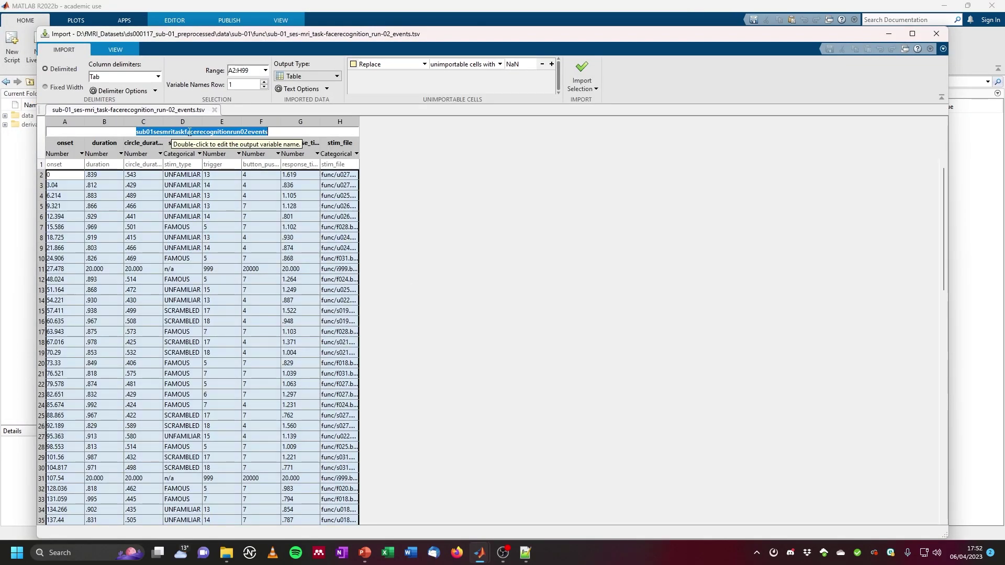
# Step: Name the output variable events, import the run-02 table, and close the import window
pyautogui.write('events')
pyautogui.press('Return')
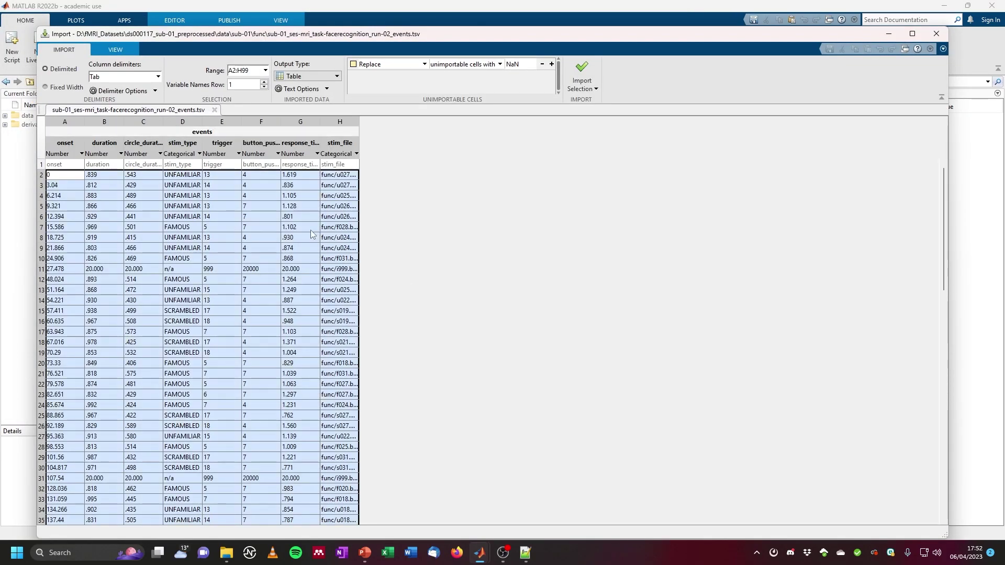
pyautogui.click(582, 72)
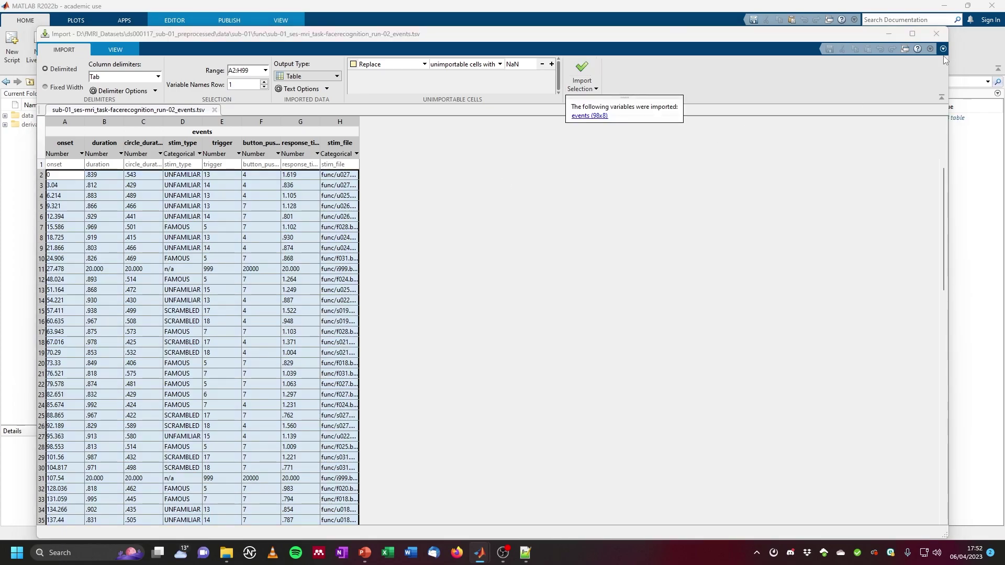
pyautogui.click(936, 35)
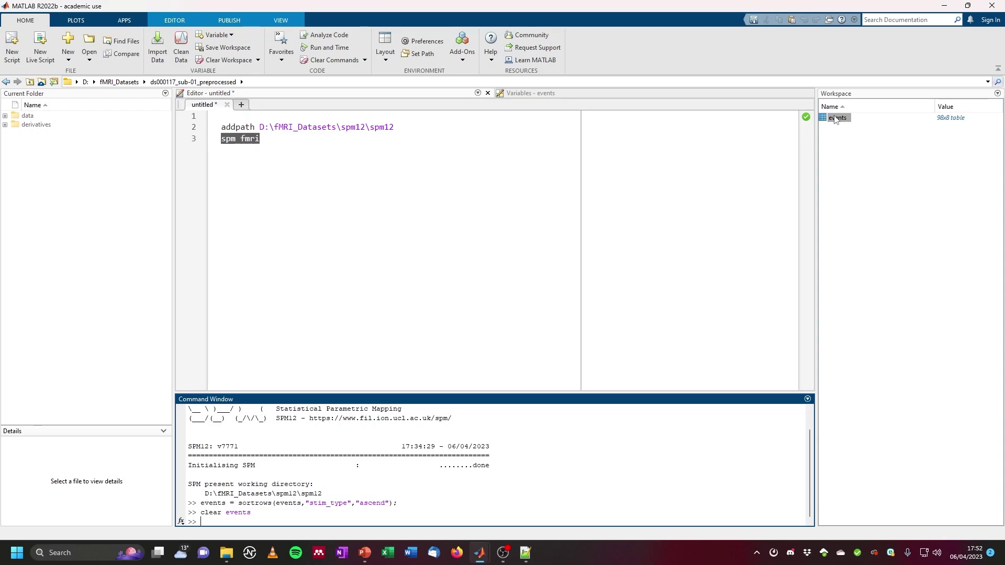
# Step: Open the events table and sort it by stim_type in ascending order
pyautogui.doubleClick(836, 118)
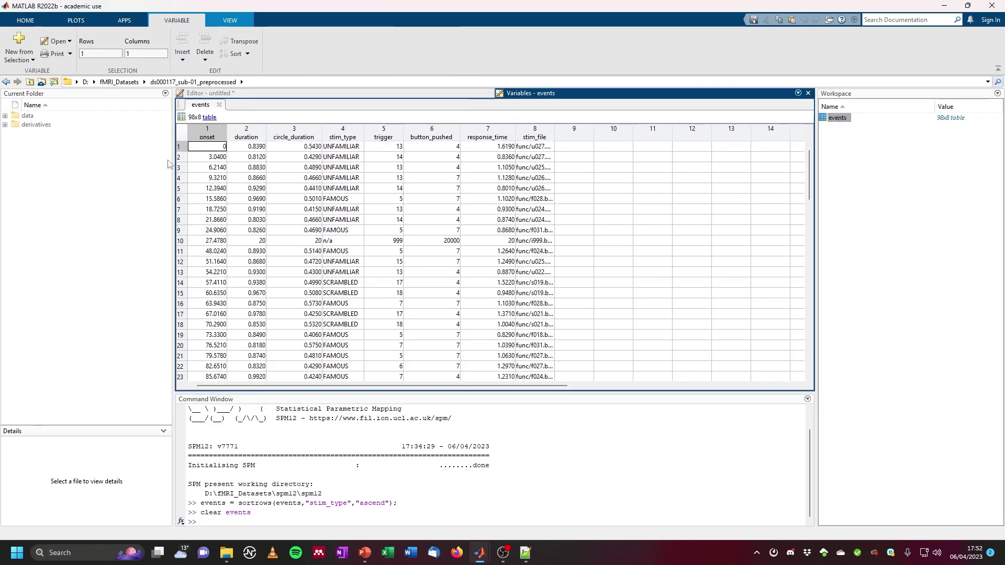
pyautogui.click(361, 134)
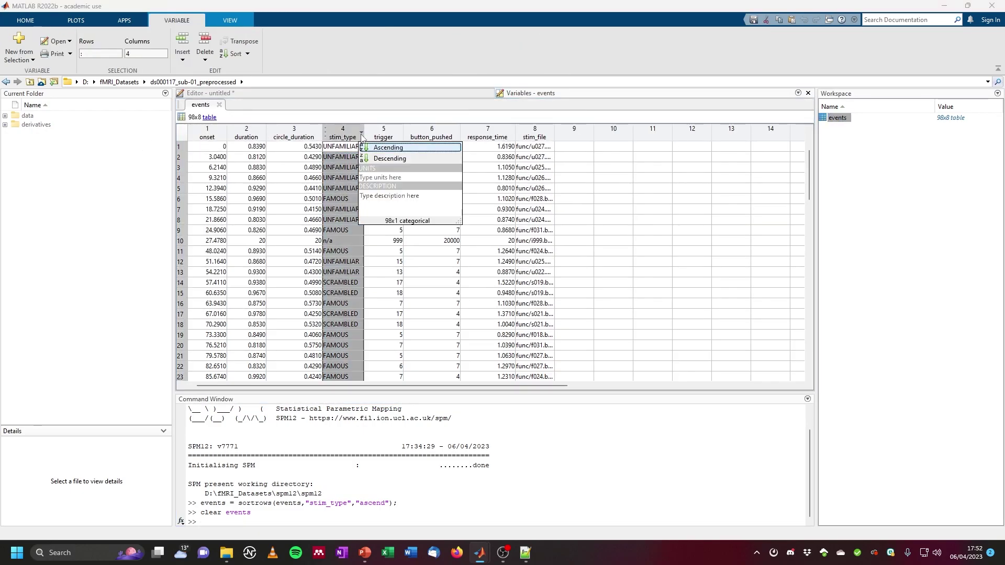
pyautogui.click(388, 147)
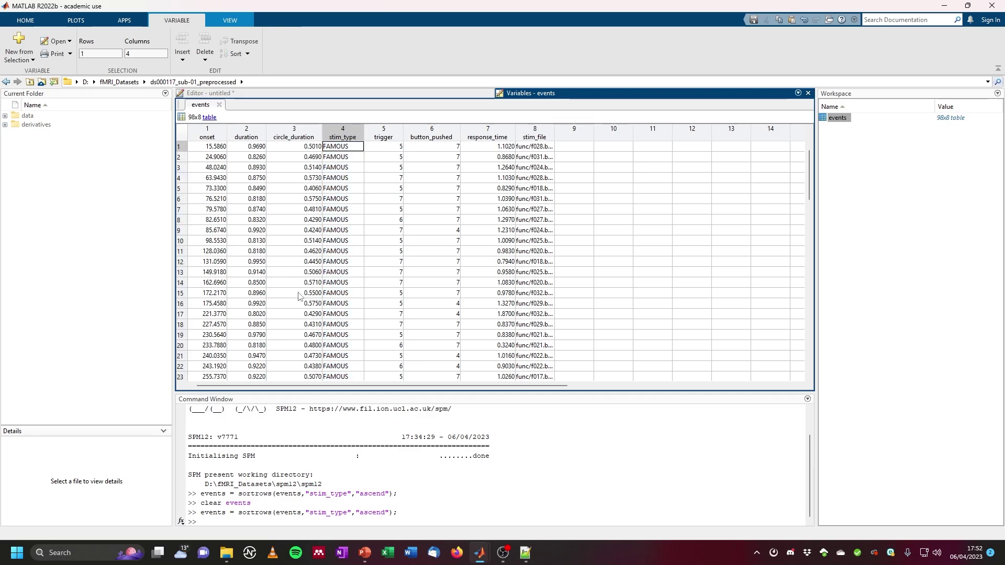
# Step: Copy the FAMOUS onsets from rows 1 to 31 and replace the FAMOUS condition's Onsets in the Batch Editor with them
pyautogui.click(220, 149)
pyautogui.moveTo(220, 159); pyautogui.dragTo(220, 252)
pyautogui.rightClick(220, 236)
pyautogui.click(249, 253)
pyautogui.click(480, 553)
pyautogui.click(604, 497)
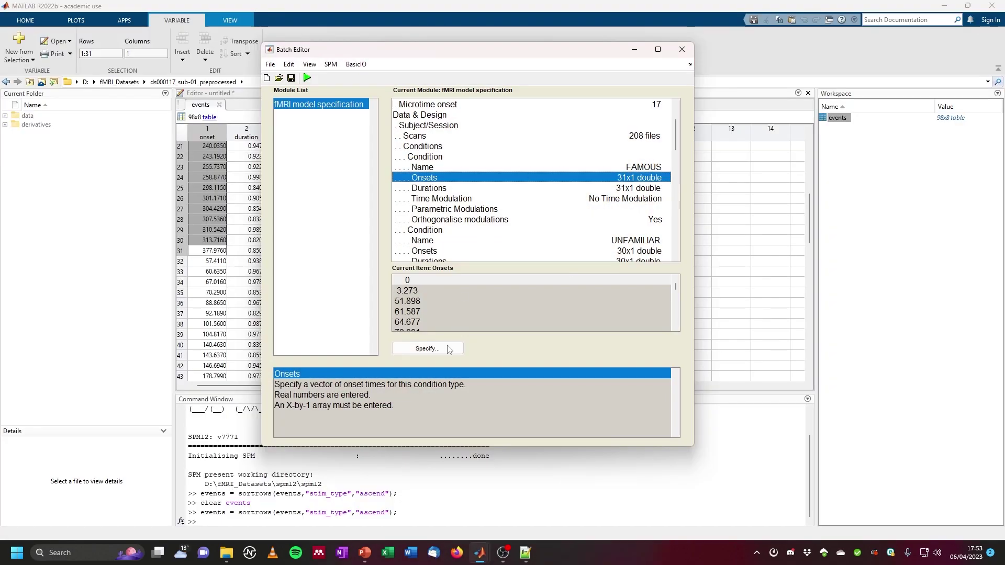
pyautogui.click(450, 349)
pyautogui.hotkey('ctrl', 'a')
pyautogui.hotkey('ctrl', 'v')
pyautogui.click(550, 349)
# Step: Replace the FAMOUS condition's Durations with the duration values copied from rows 1 to 31 of the events table
pyautogui.click(432, 188)
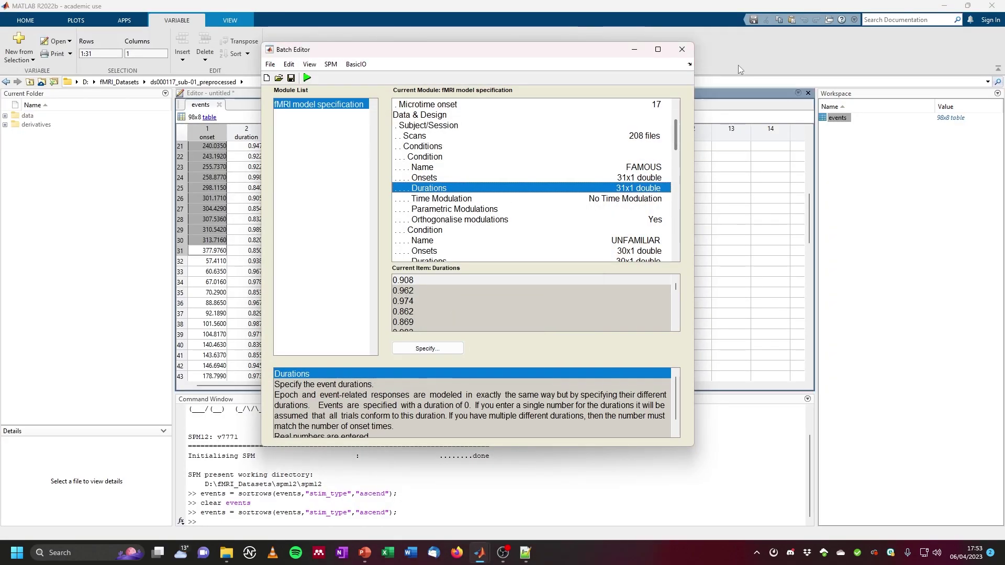
pyautogui.click(745, 75)
pyautogui.scroll(7, 259, 209)
pyautogui.moveTo(260, 147); pyautogui.dragTo(263, 347)
pyautogui.hotkey('ctrl', 'c')
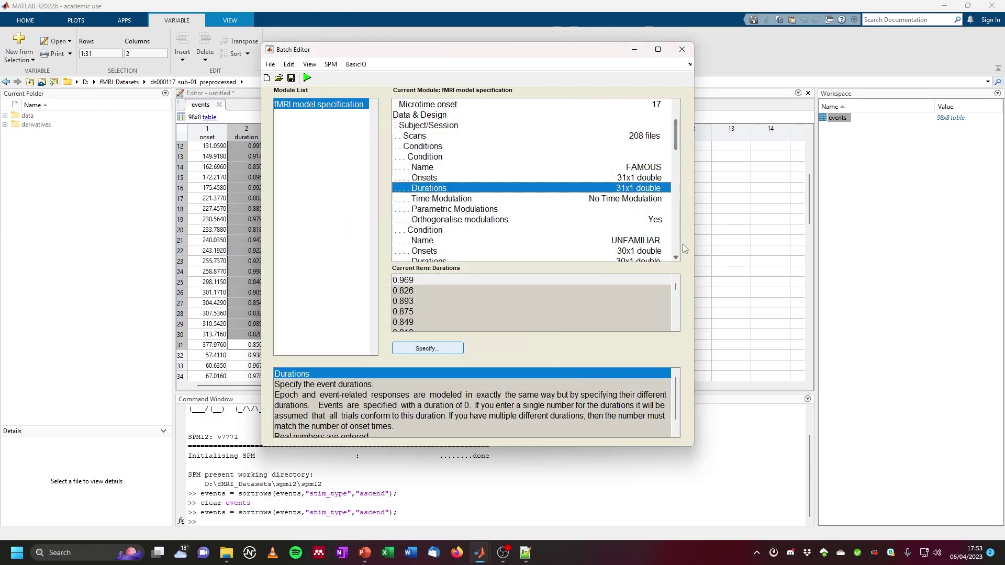
# Step: Copy the onsets and durations in rows 63 to 92 of the events table into the UNFAMILIAR condition
pyautogui.click(480, 553)
pyautogui.scroll(-10, 246, 261)
pyautogui.moveTo(210, 178); pyautogui.dragTo(214, 377)
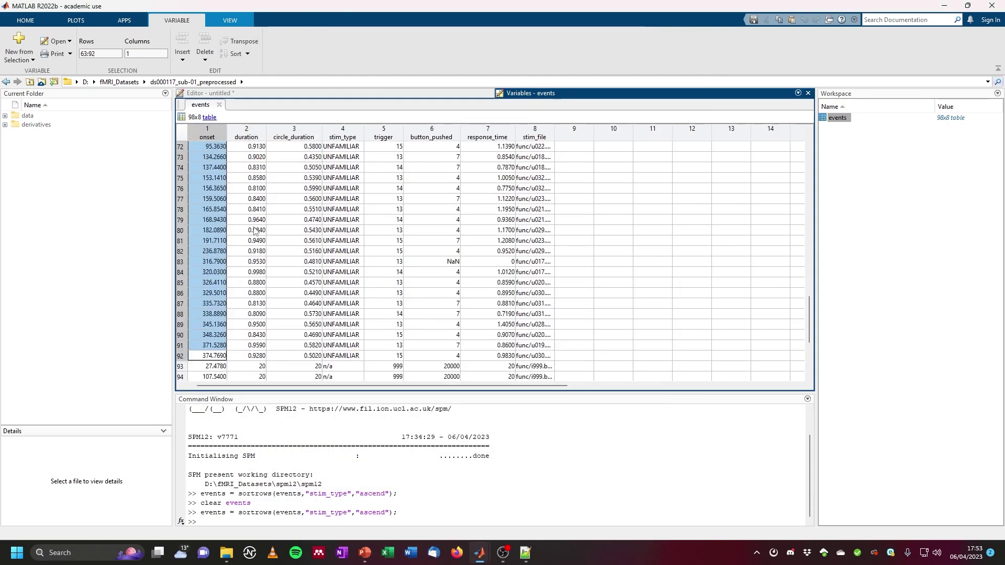
pyautogui.moveTo(246, 157); pyautogui.dragTo(246, 356)
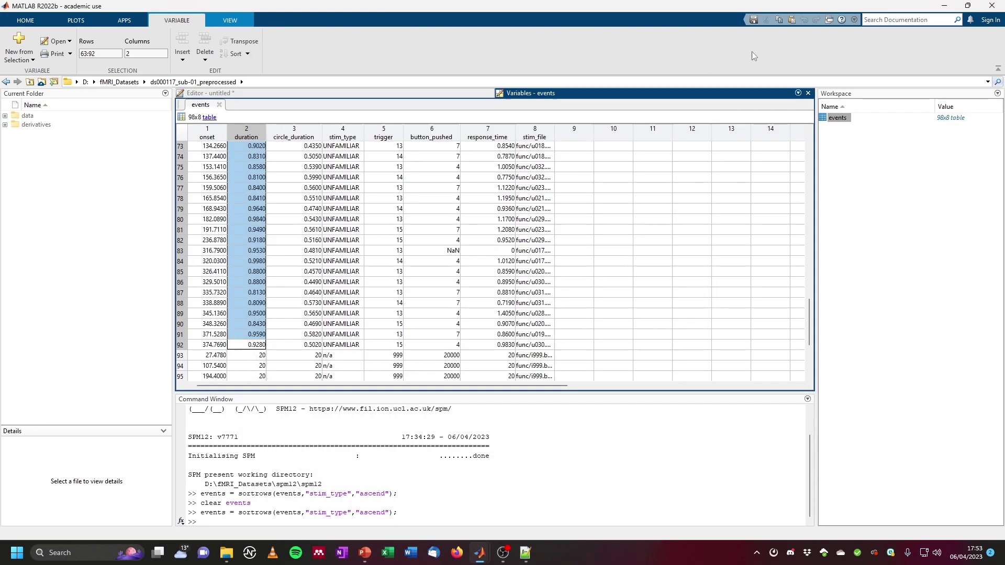
# Step: Replace the SCRAMBLED condition's onsets and durations with the values from rows 32 to 62 of the events table
pyautogui.moveTo(206, 146); pyautogui.dragTo(207, 377)
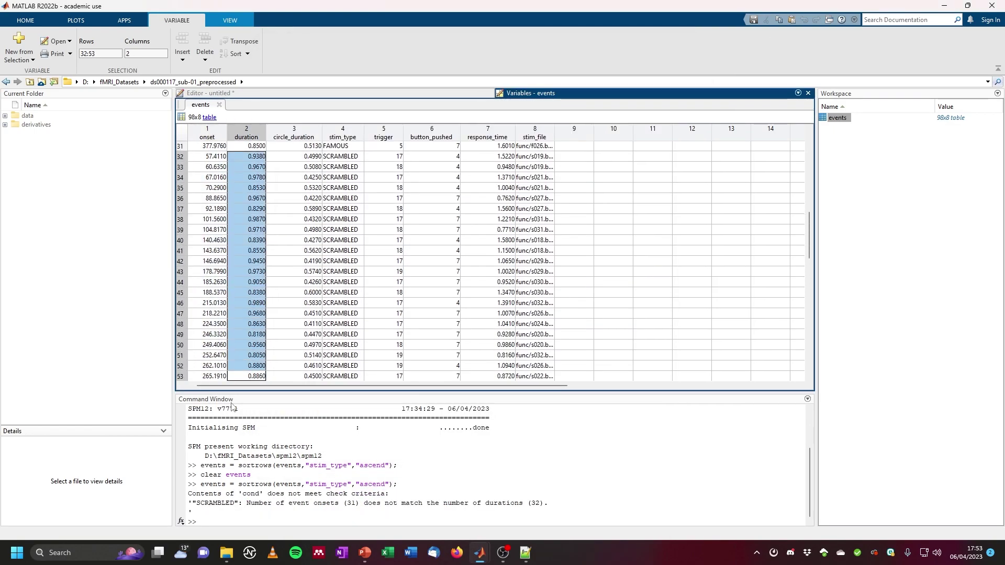
pyautogui.moveTo(246, 147); pyautogui.dragTo(246, 377)
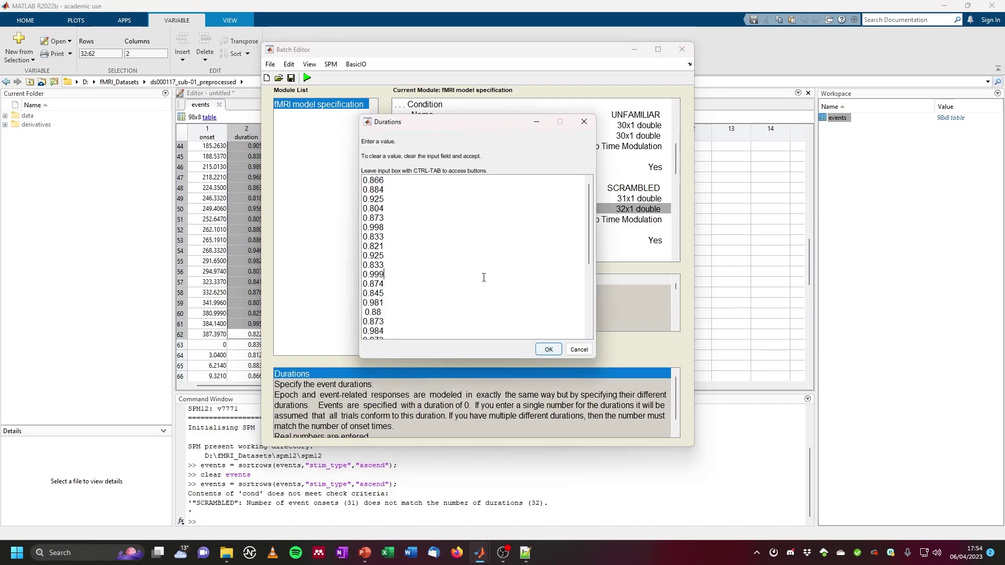
pyautogui.click(543, 347)
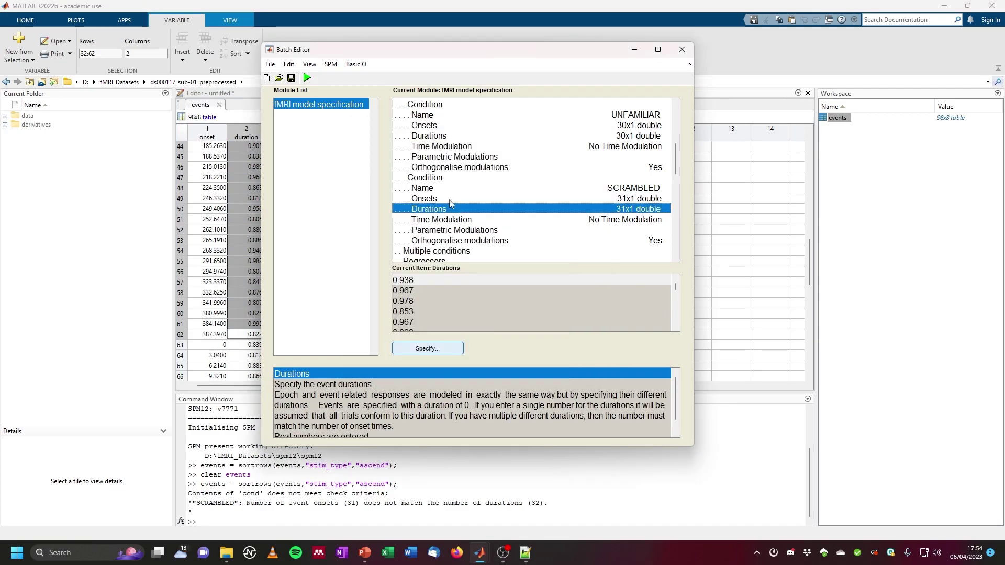
# Step: Open the session's Multiple regressors file selection and unselect the run-01 realignment parameter file
pyautogui.scroll(-1, 549, 249)
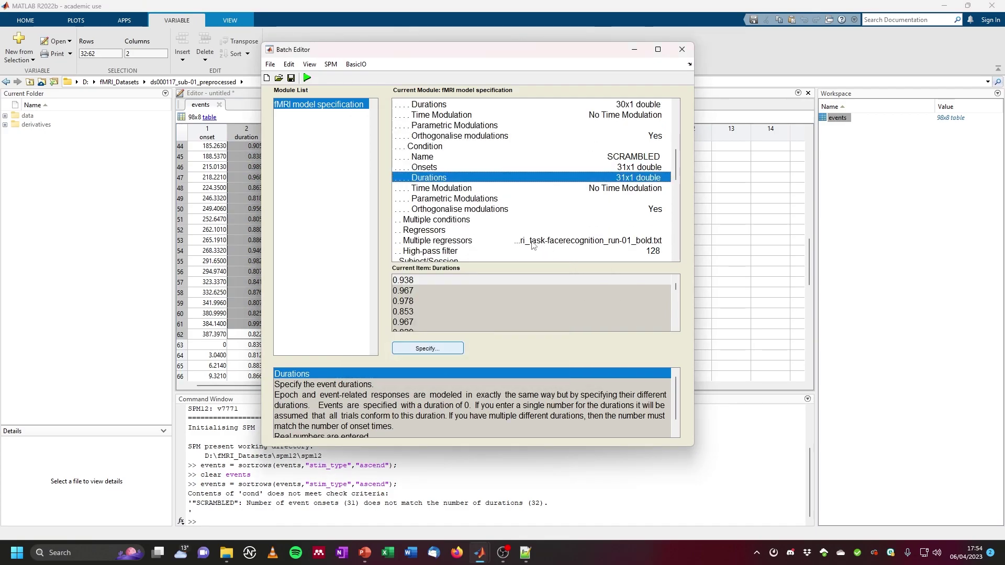
pyautogui.scroll(-1, 559, 203)
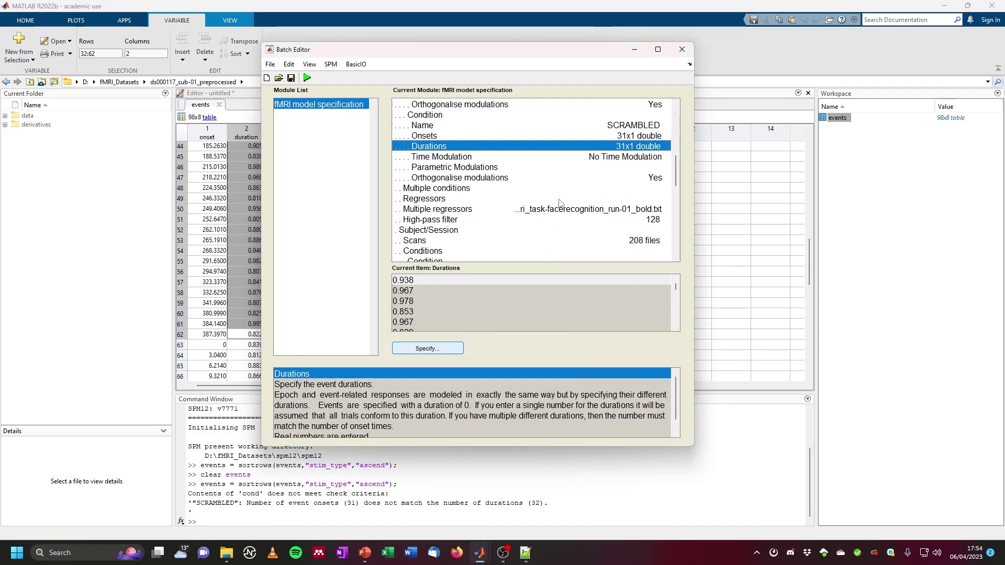
pyautogui.click(534, 209)
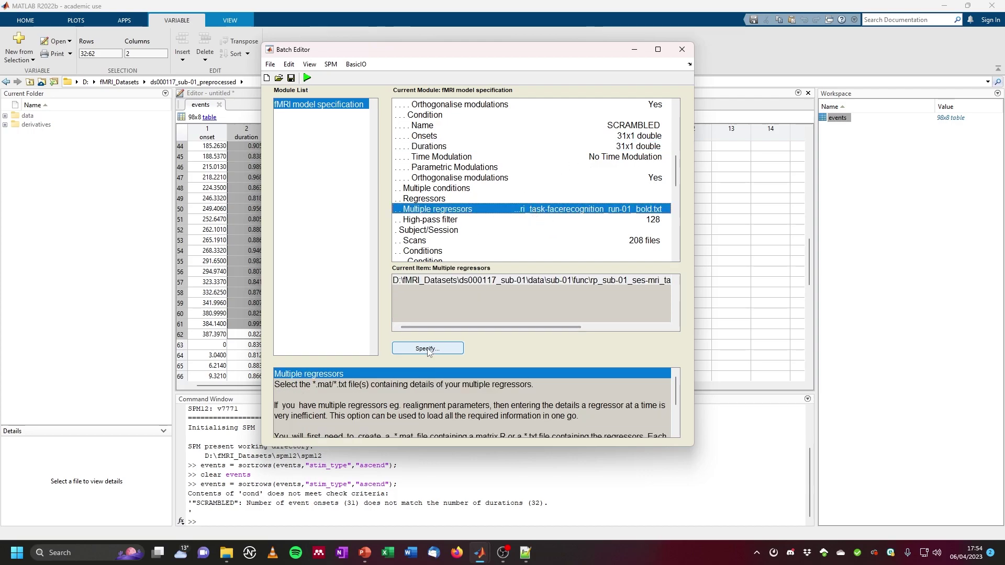
pyautogui.click(462, 349)
pyautogui.moveTo(548, 269); pyautogui.dragTo(631, 266)
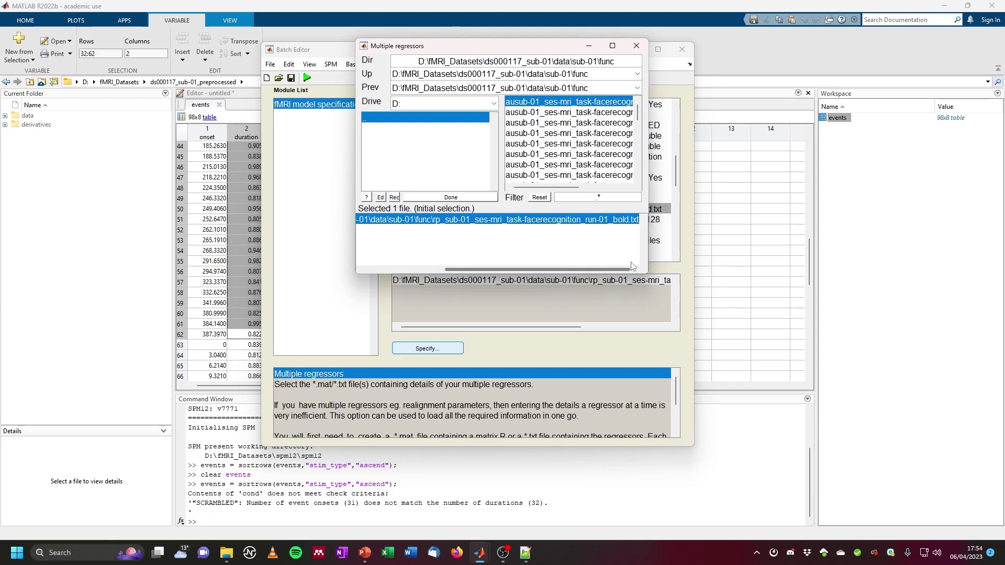
pyautogui.click(469, 222)
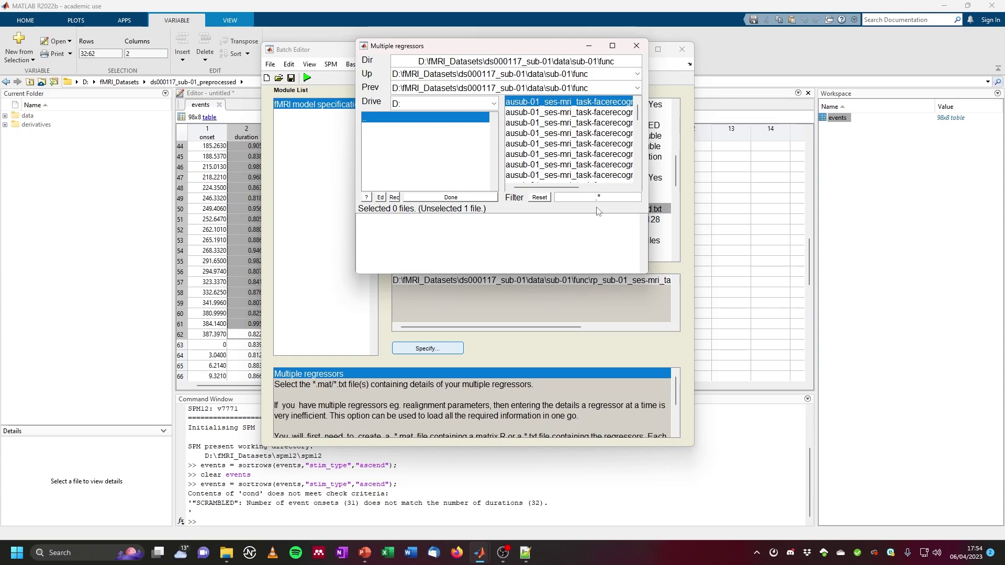
# Step: Filter the files by rp.*run-02_bold.txt and set the run-02 realignment parameter file as the session's multiple regressors
pyautogui.write('rp.*run-02_bold.txt')
pyautogui.press('Return')
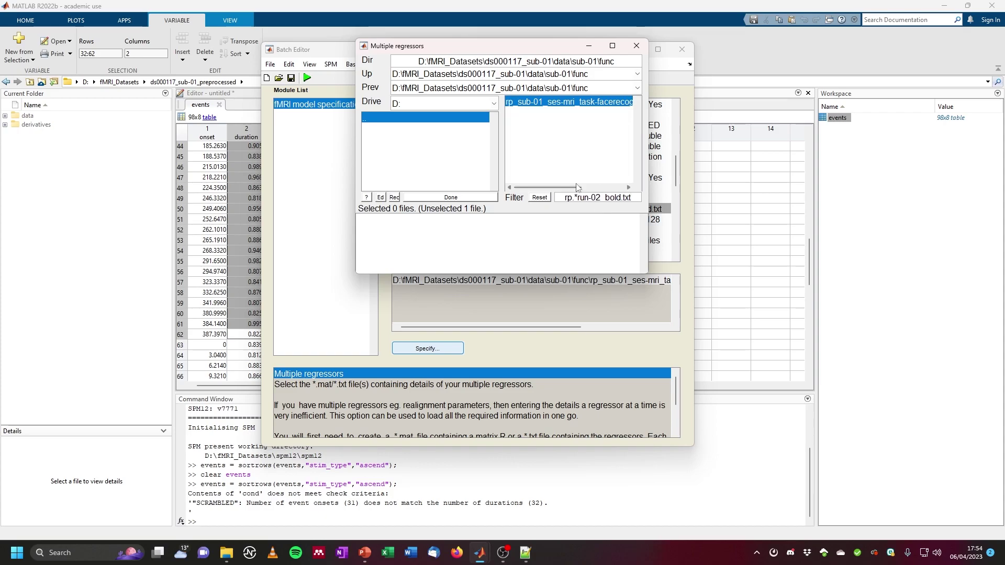
pyautogui.moveTo(577, 188); pyautogui.dragTo(626, 189)
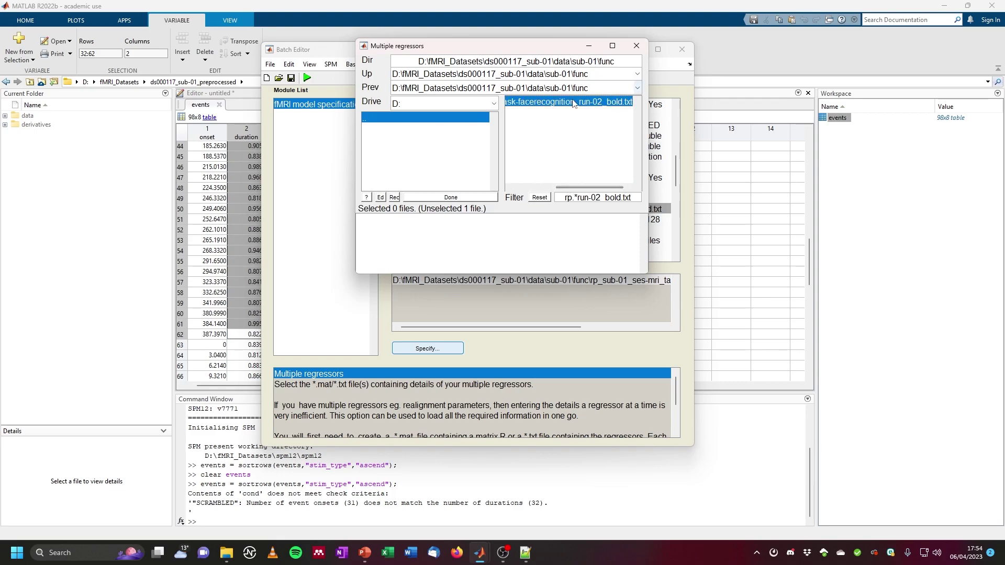
pyautogui.click(573, 102)
pyautogui.click(460, 198)
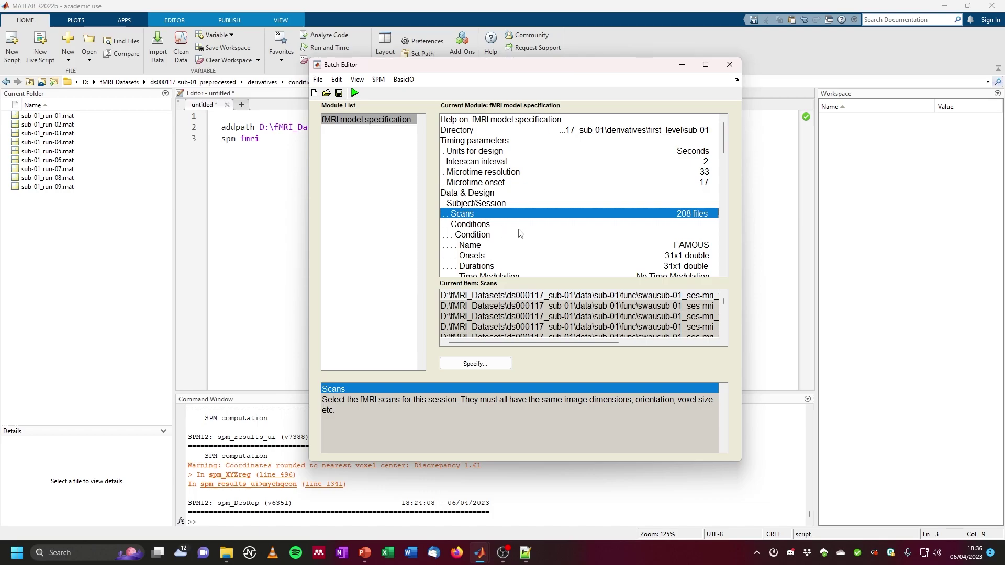
# Step: Load the sub-01_run-01.mat conditions file from the condition_matfiles folder into the workspace
pyautogui.scroll(-2, 473, 267)
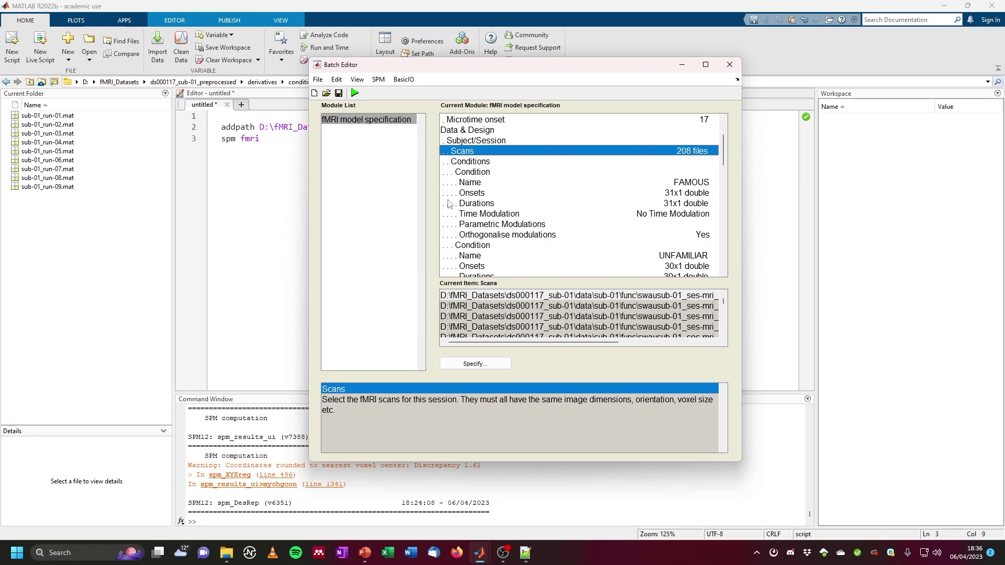
pyautogui.click(228, 214)
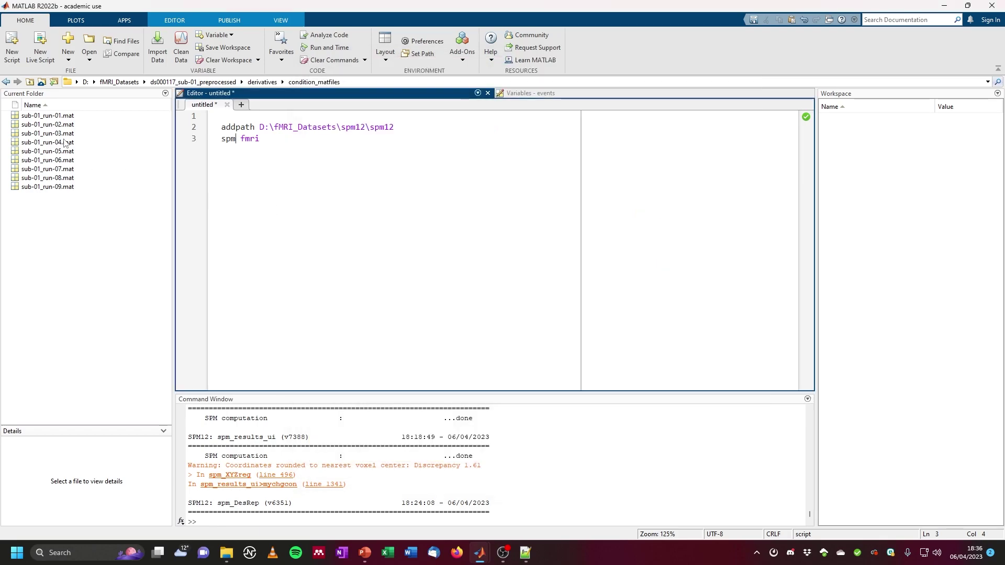
pyautogui.click(61, 117)
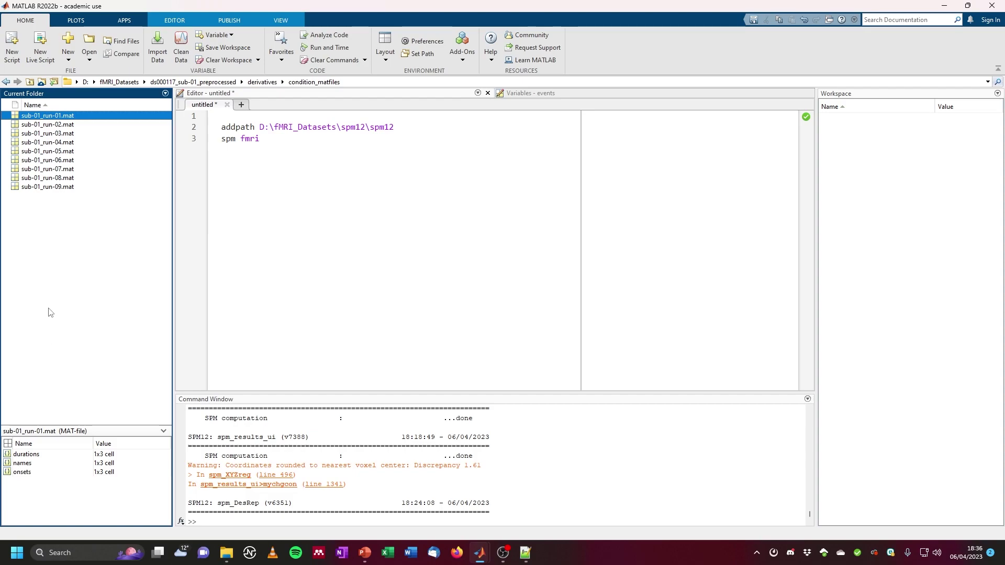
pyautogui.click(48, 125)
pyautogui.click(28, 117)
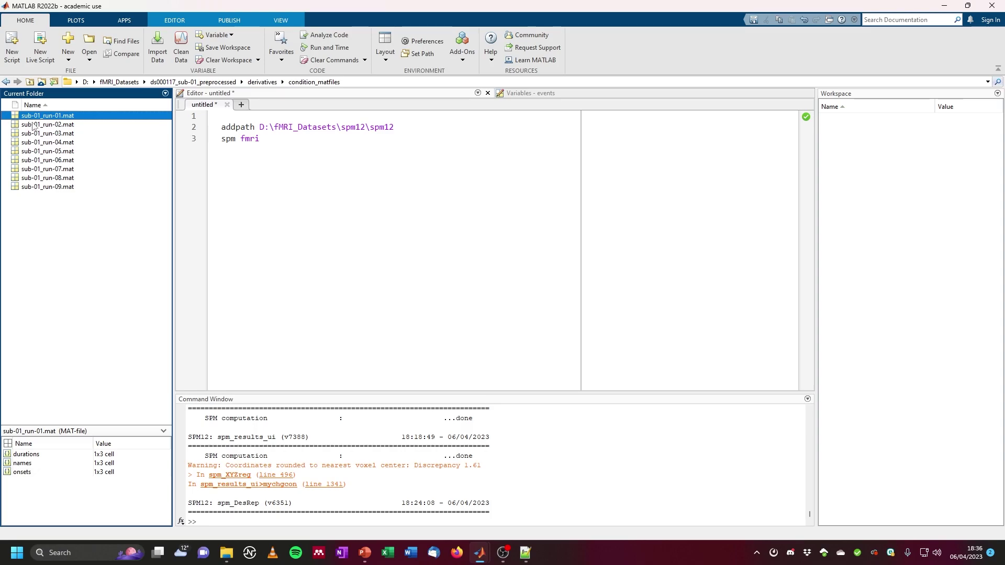
pyautogui.doubleClick(70, 115)
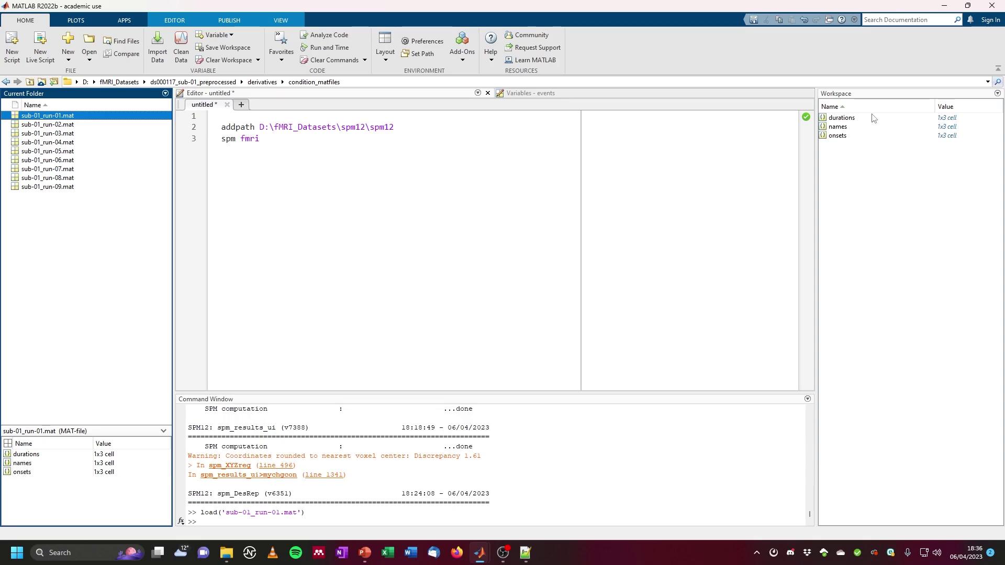
# Step: Open the names variable from the workspace to examine the condition names it holds
pyautogui.click(842, 118)
pyautogui.click(840, 126)
pyautogui.click(841, 135)
pyautogui.click(843, 118)
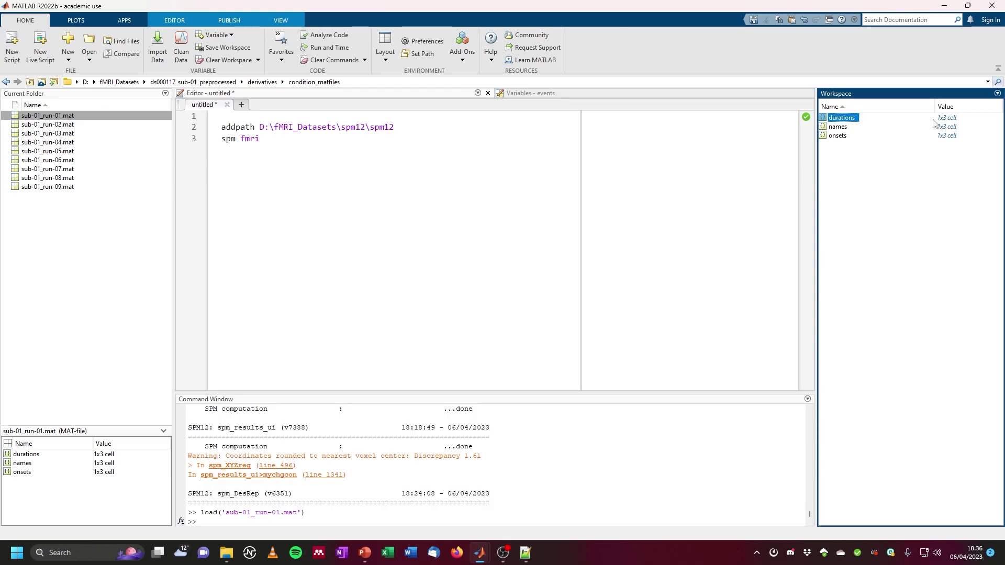
pyautogui.click(843, 126)
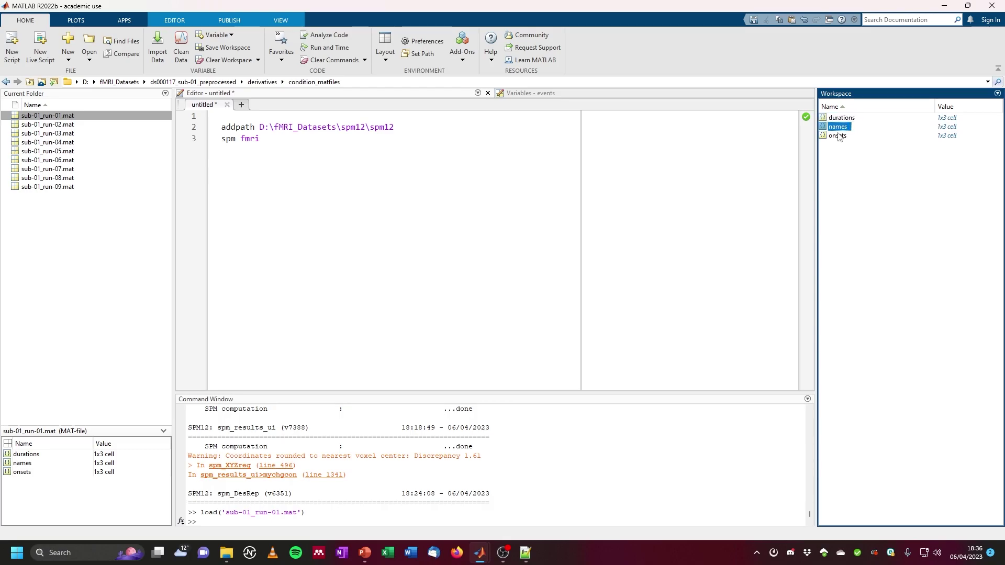
pyautogui.click(839, 137)
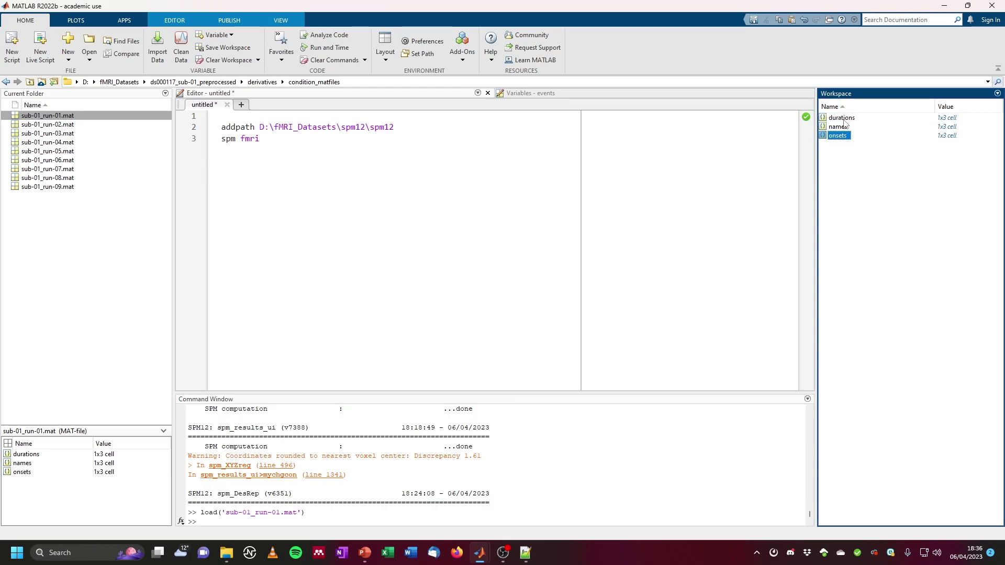
pyautogui.click(844, 118)
pyautogui.doubleClick(837, 127)
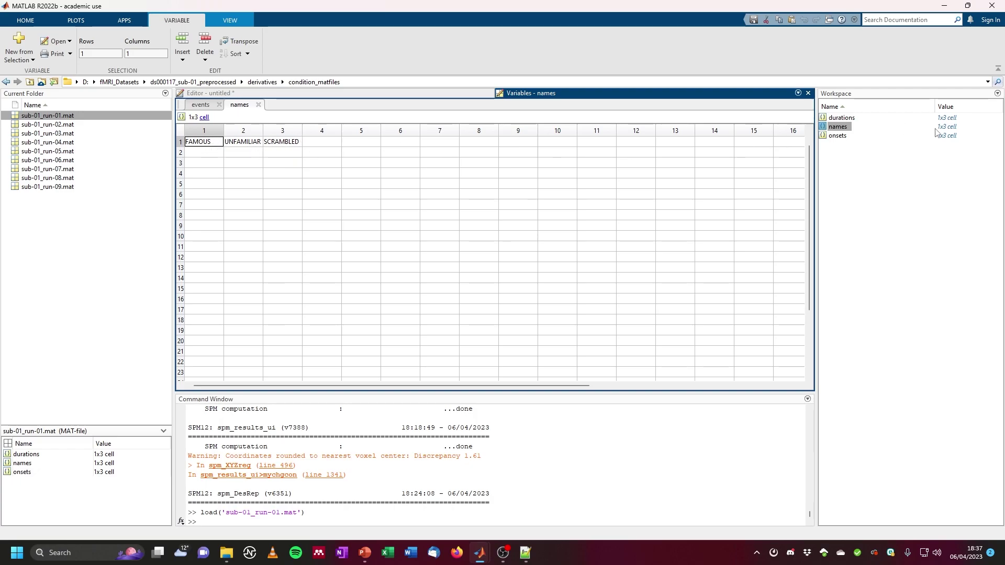
# Step: Open the onsets variable, compare its cell order with the names, and inspect the onsets of the FAMOUS condition
pyautogui.doubleClick(838, 136)
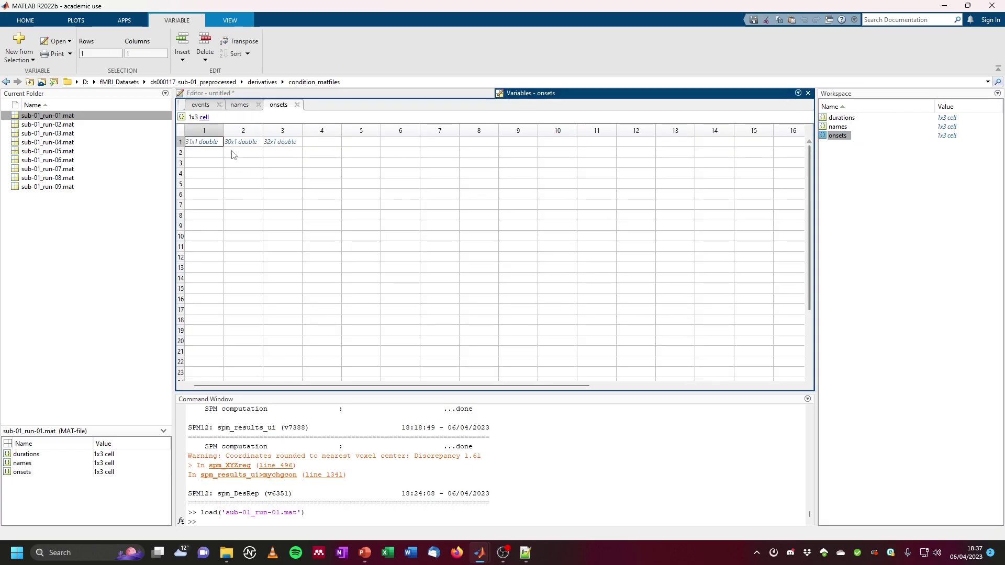
pyautogui.hotkey('ctrl', 'pageup')
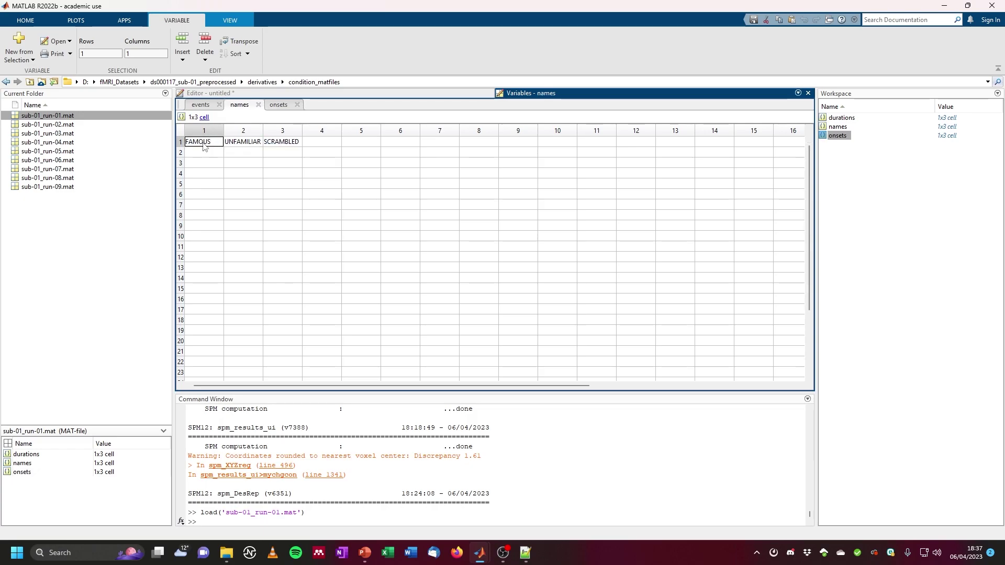
pyautogui.click(278, 105)
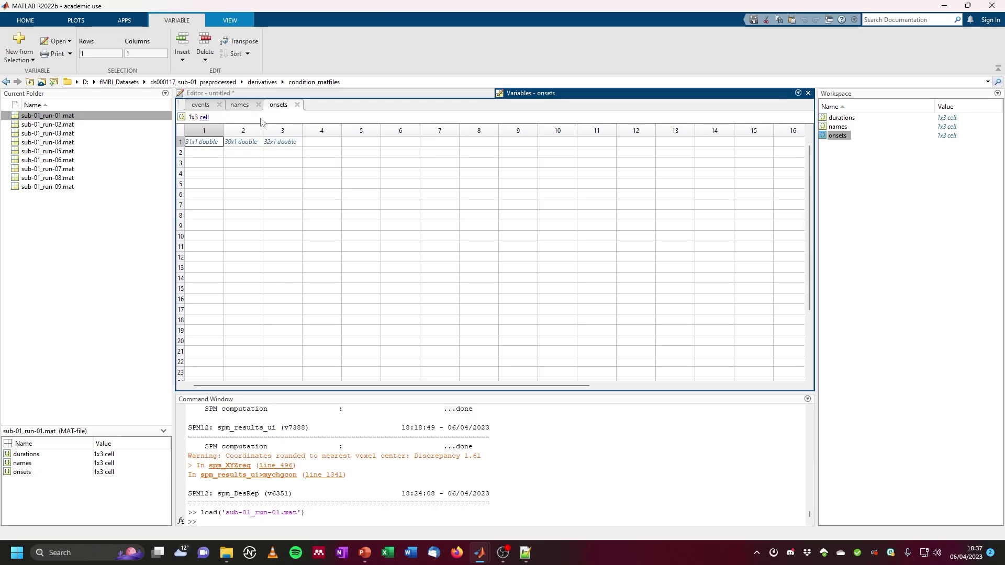
pyautogui.doubleClick(199, 145)
pyautogui.scroll(-6, 205, 259)
pyautogui.scroll(6, 204, 259)
pyautogui.click(348, 105)
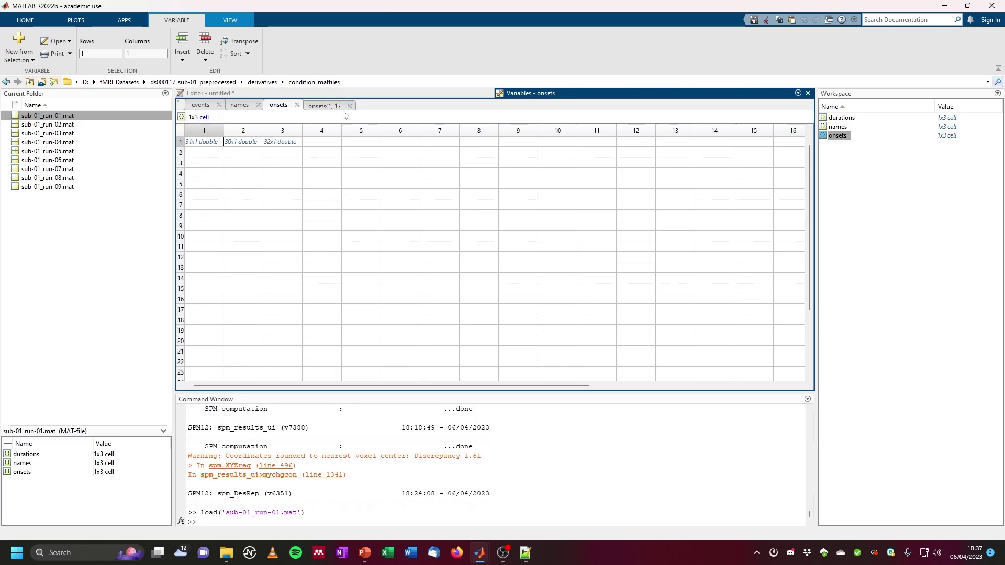
# Step: Inspect the second and third onsets cells and match them to the UNFAMILIAR and SCRAMBLED names
pyautogui.click(246, 143)
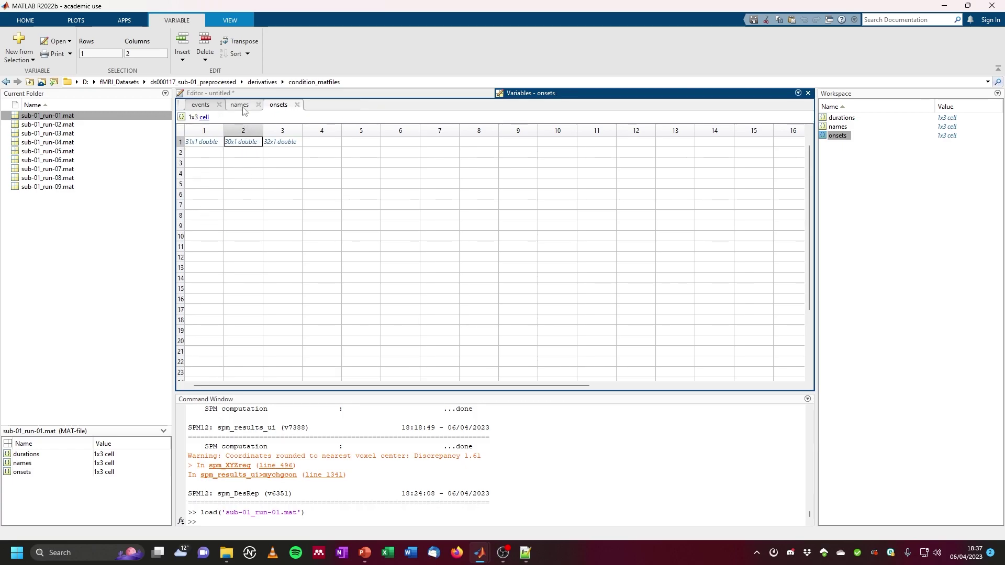
pyautogui.click(239, 105)
pyautogui.click(244, 144)
pyautogui.click(279, 105)
pyautogui.doubleClick(245, 143)
pyautogui.scroll(-5, 210, 290)
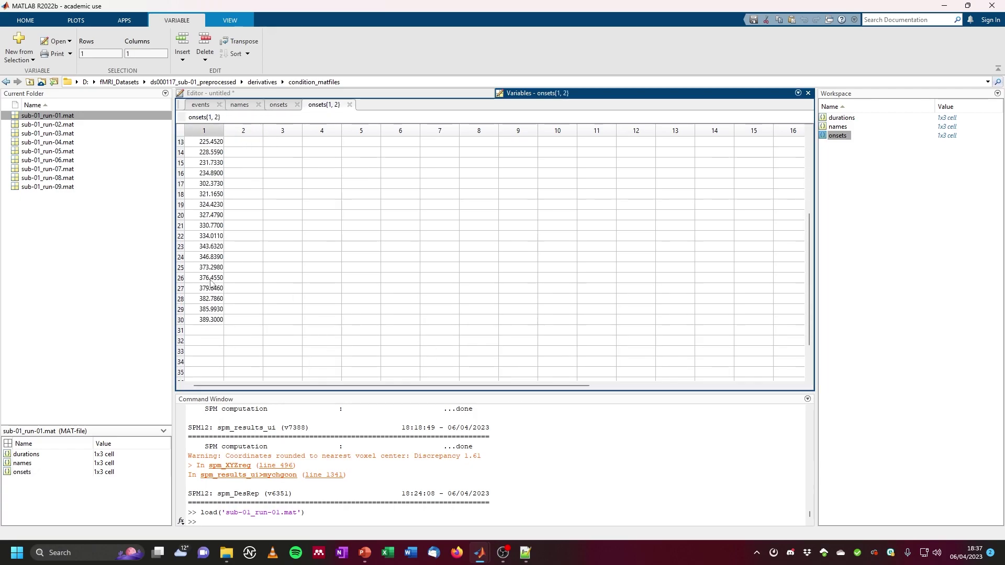
pyautogui.click(352, 104)
pyautogui.doubleClick(270, 143)
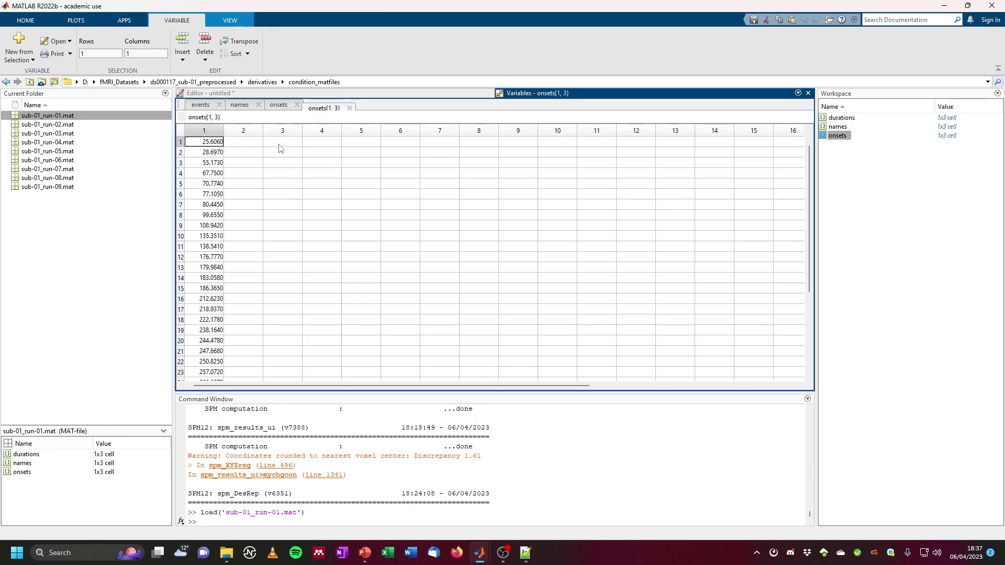
pyautogui.click(239, 104)
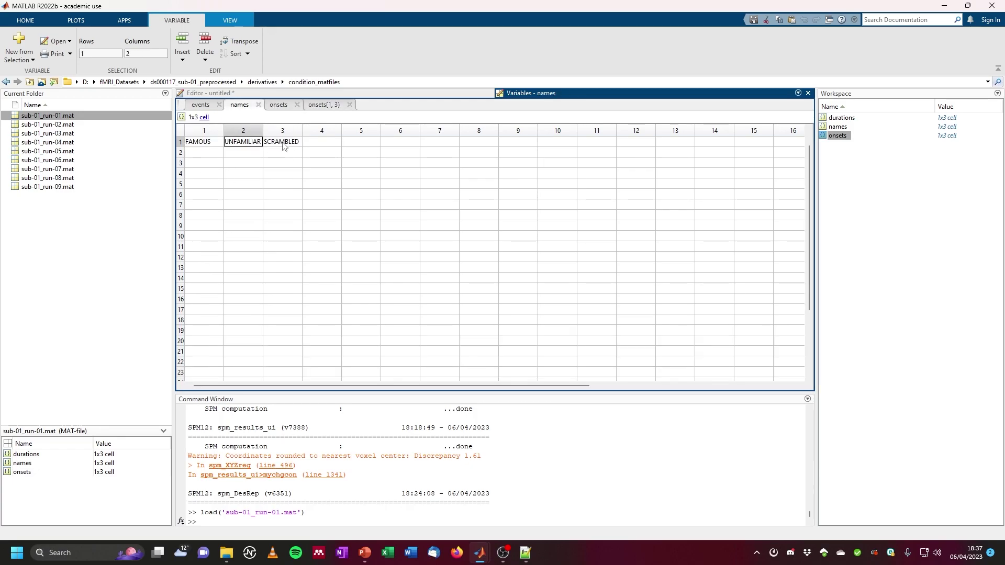
pyautogui.click(285, 144)
# Step: Open the durations variable and examine the values in its first cell
pyautogui.doubleClick(841, 118)
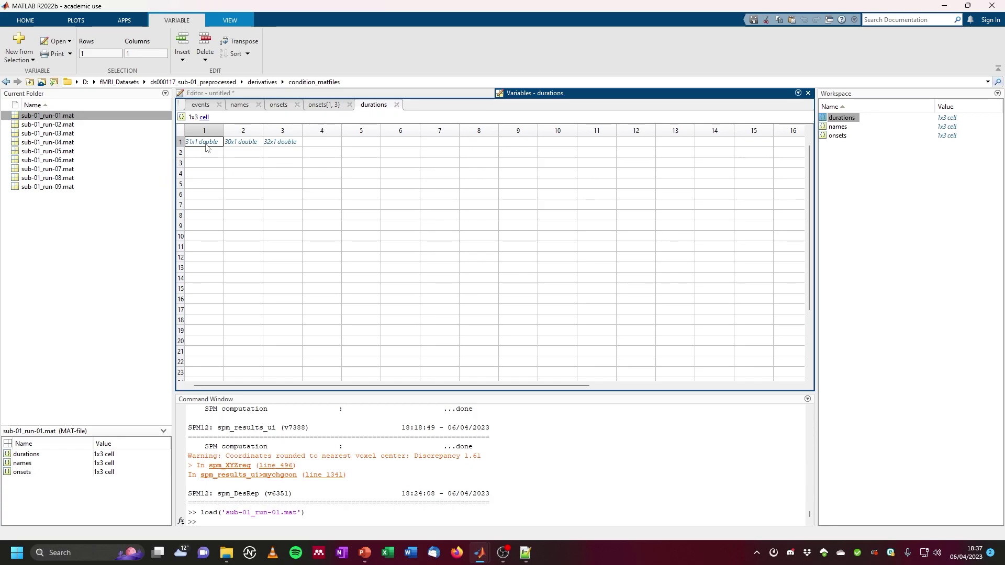
pyautogui.doubleClick(197, 146)
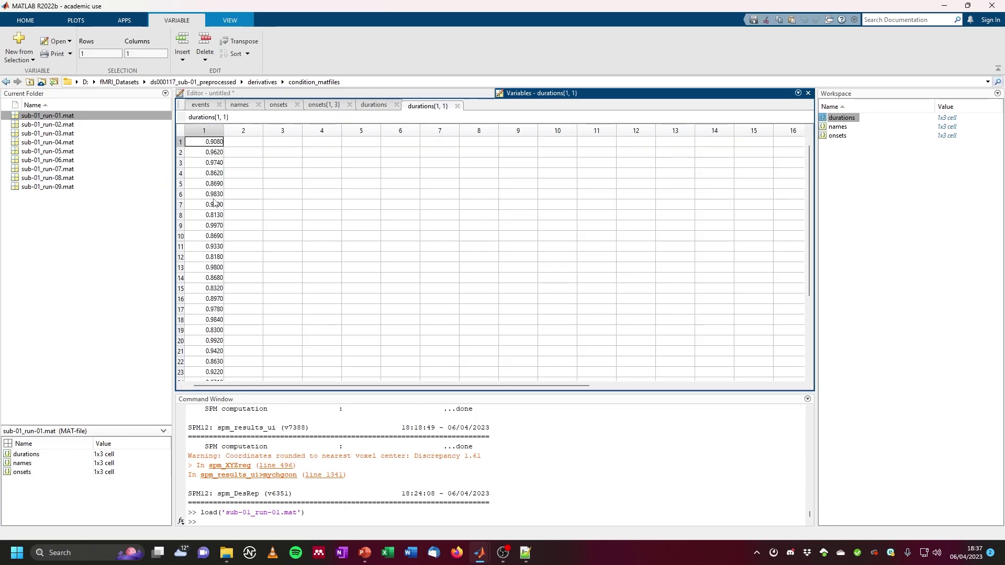
pyautogui.scroll(-1, 214, 204)
pyautogui.scroll(1, 390, 136)
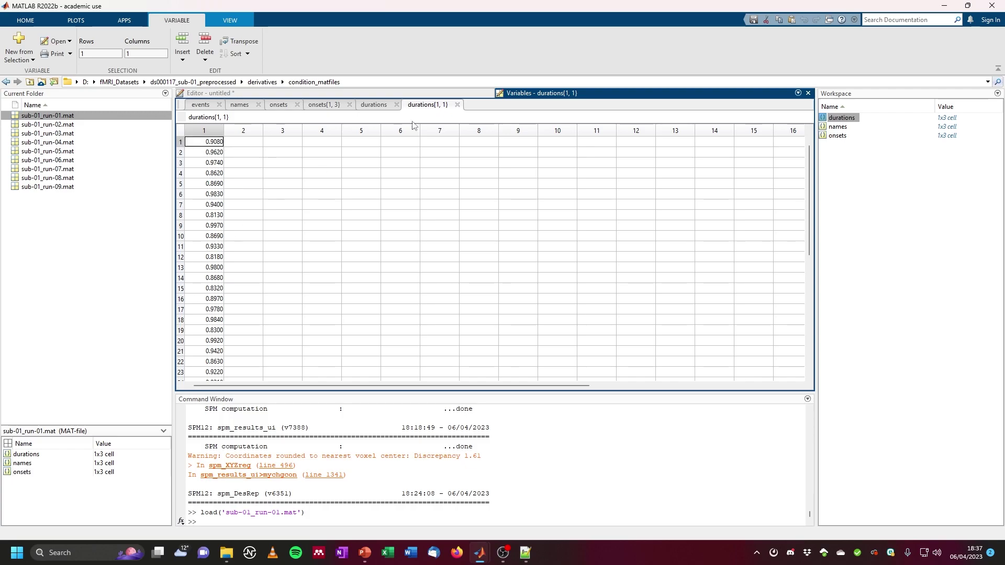
pyautogui.click(457, 105)
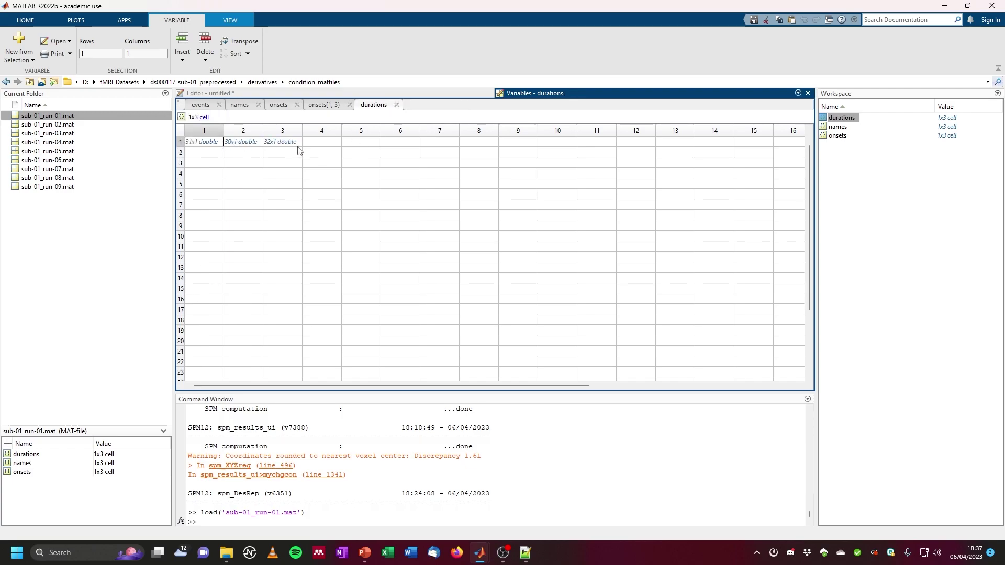
# Step: Delete all three manually entered conditions from the first session of the fMRI model specification
pyautogui.moveTo(480, 553)
pyautogui.click(516, 502)
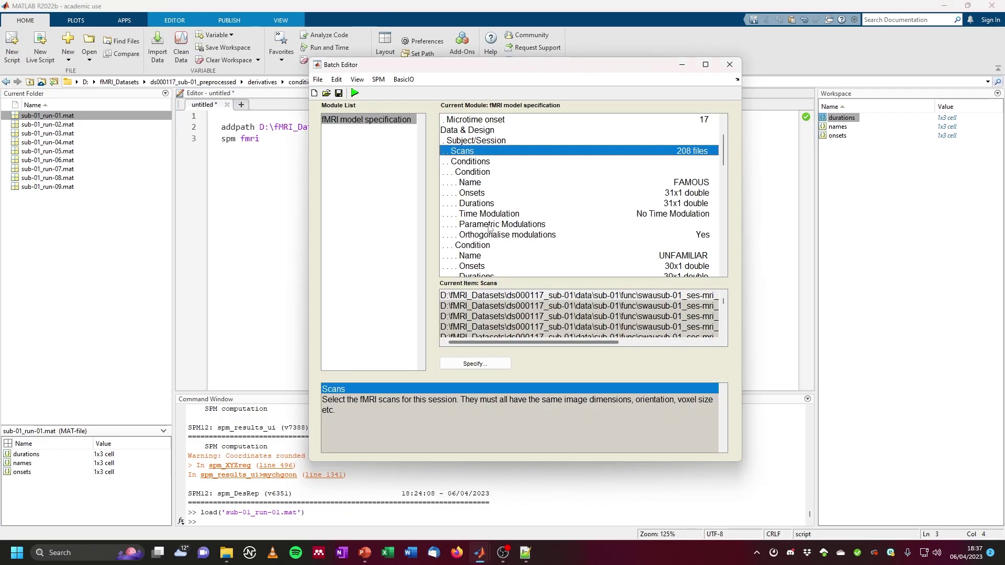
pyautogui.press('Down')
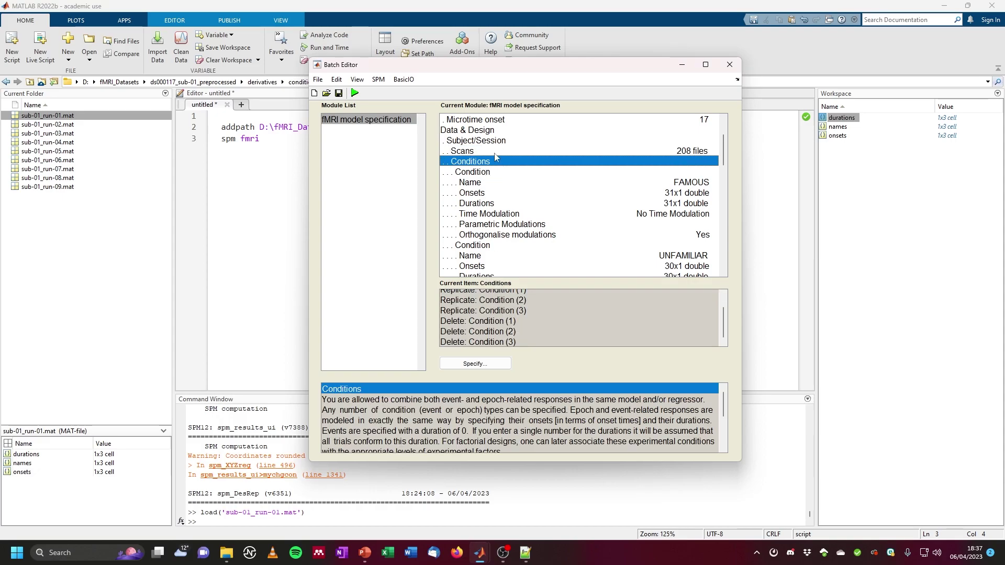
pyautogui.doubleClick(463, 321)
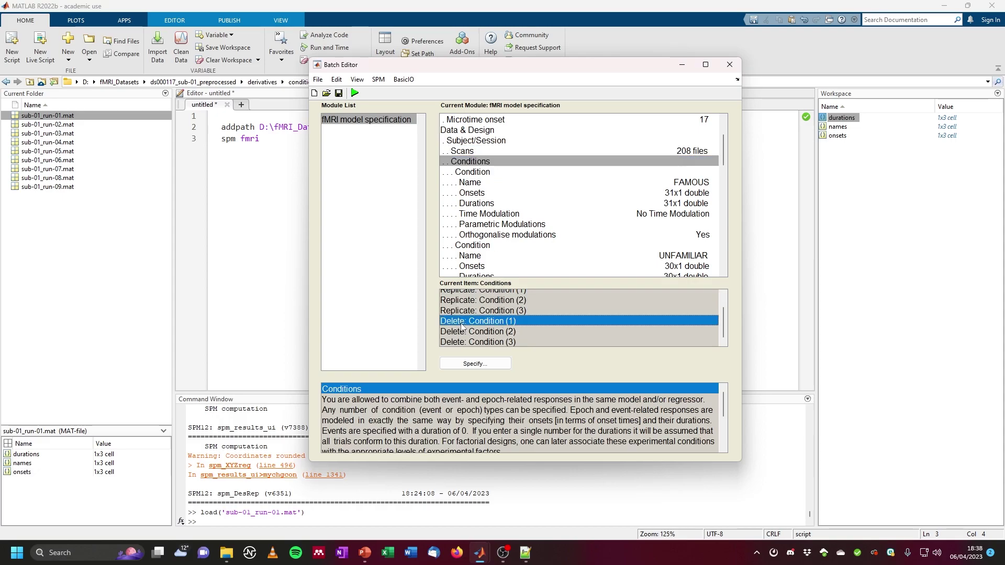
pyautogui.doubleClick(463, 326)
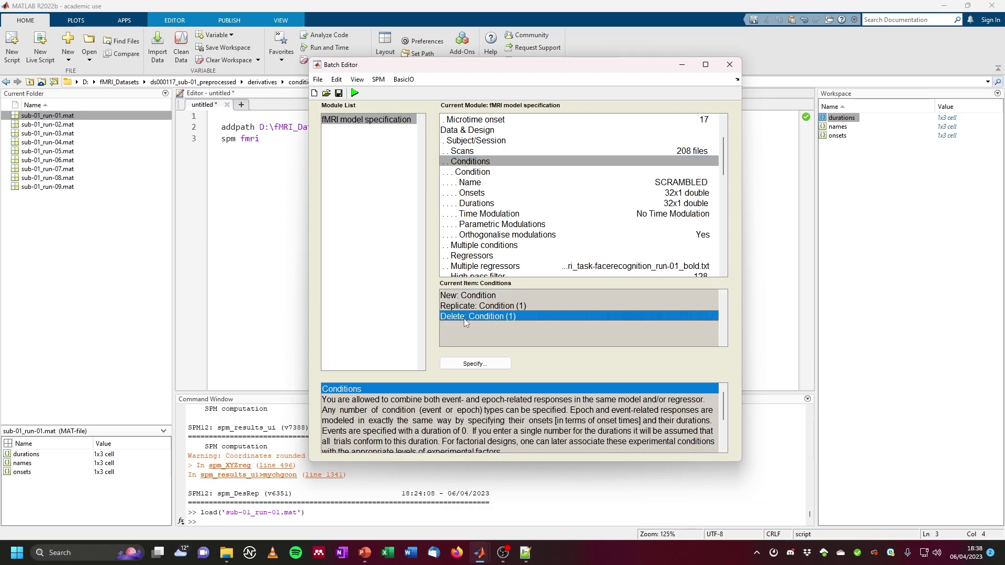
pyautogui.doubleClick(464, 317)
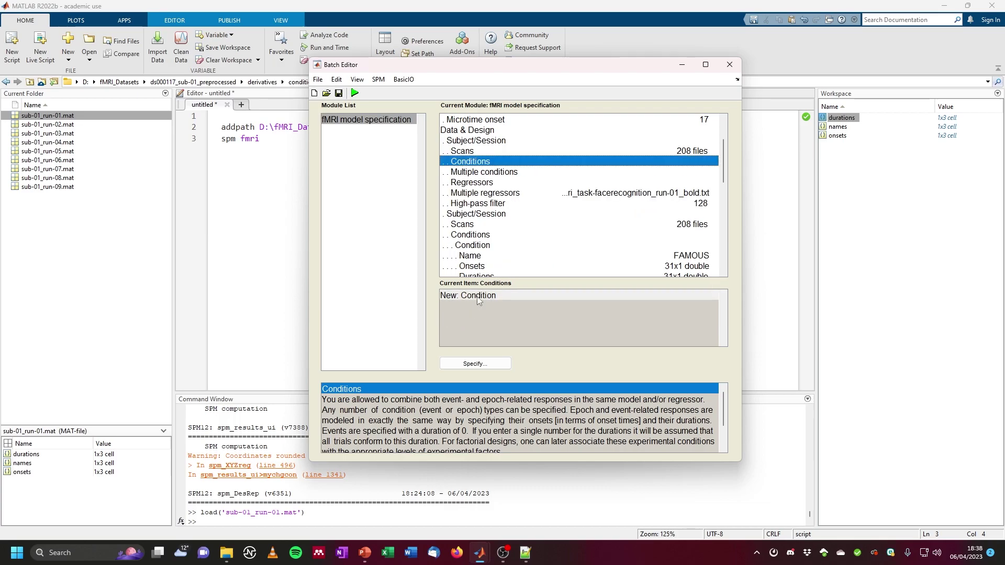
# Step: Set the first session's Multiple conditions to the file sub-01_run-01.mat
pyautogui.click(497, 173)
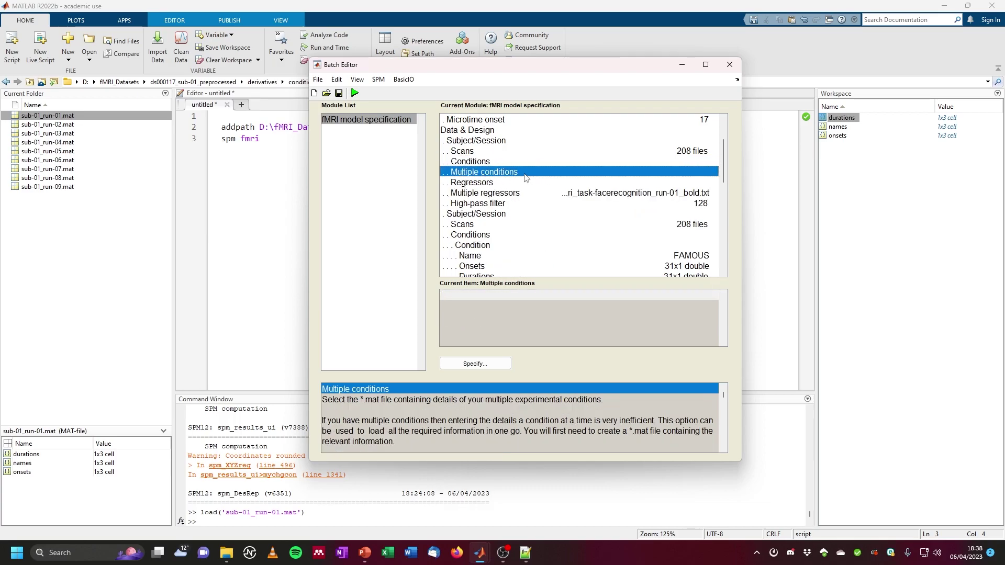
pyautogui.click(475, 366)
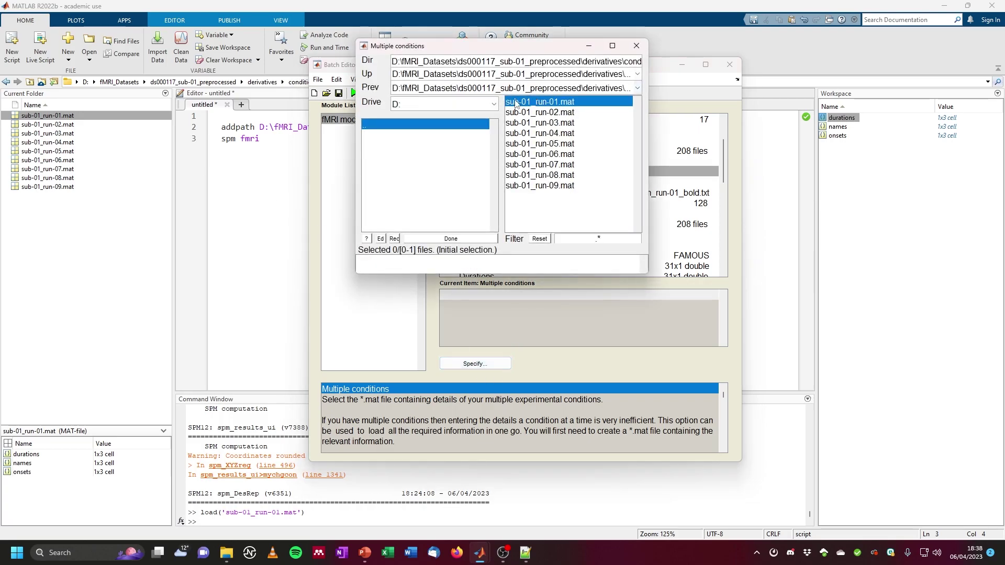
pyautogui.doubleClick(557, 105)
pyautogui.click(451, 238)
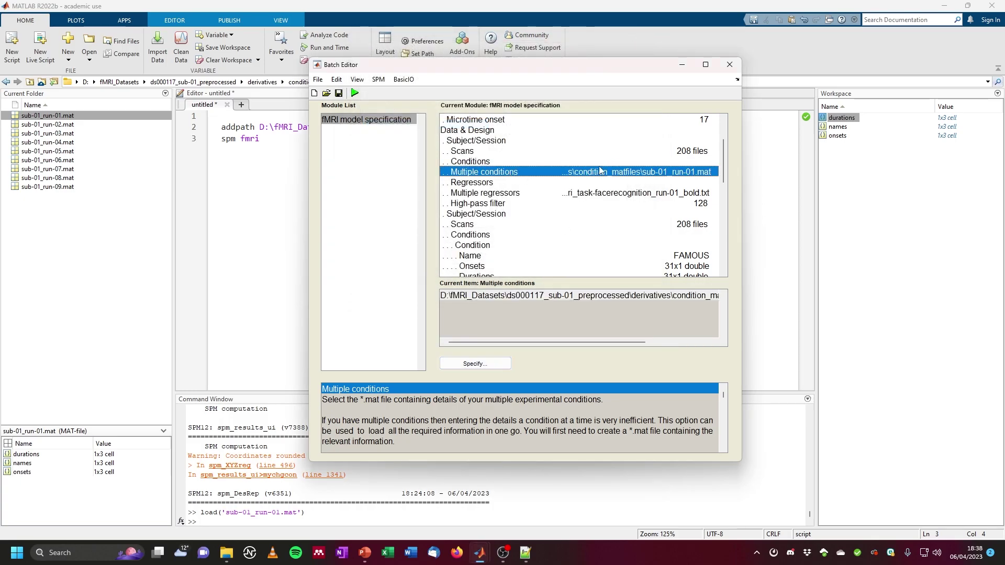
pyautogui.click(686, 153)
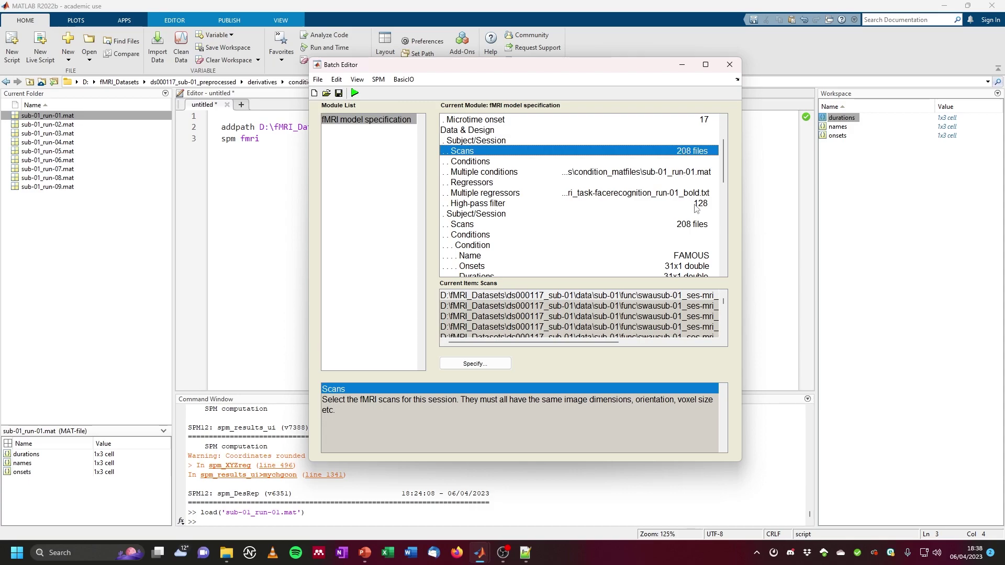
pyautogui.scroll(-2, 697, 209)
pyautogui.scroll(-5, 654, 244)
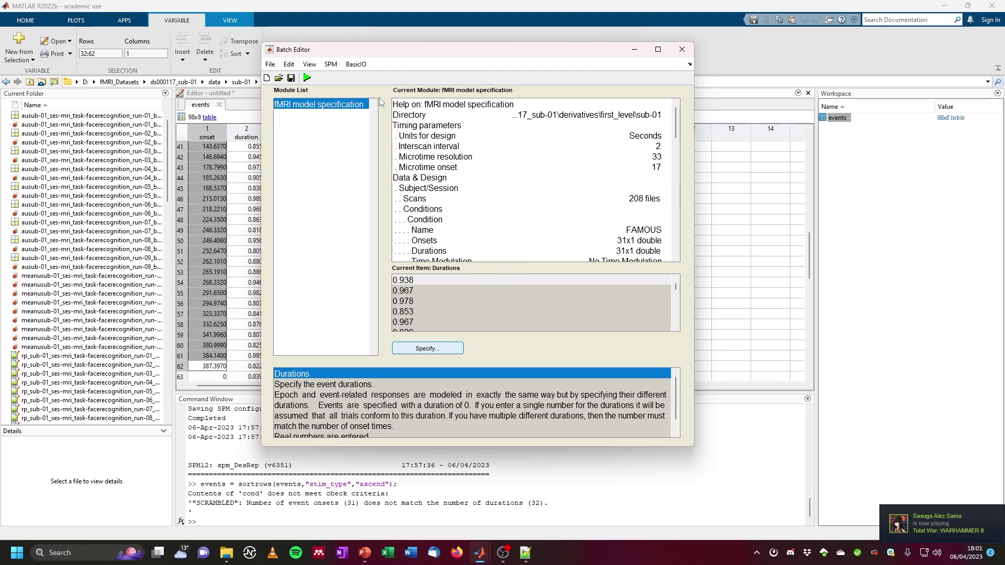
# Step: Add a Model estimation module to the batch after the fMRI model specification
pyautogui.click(332, 64)
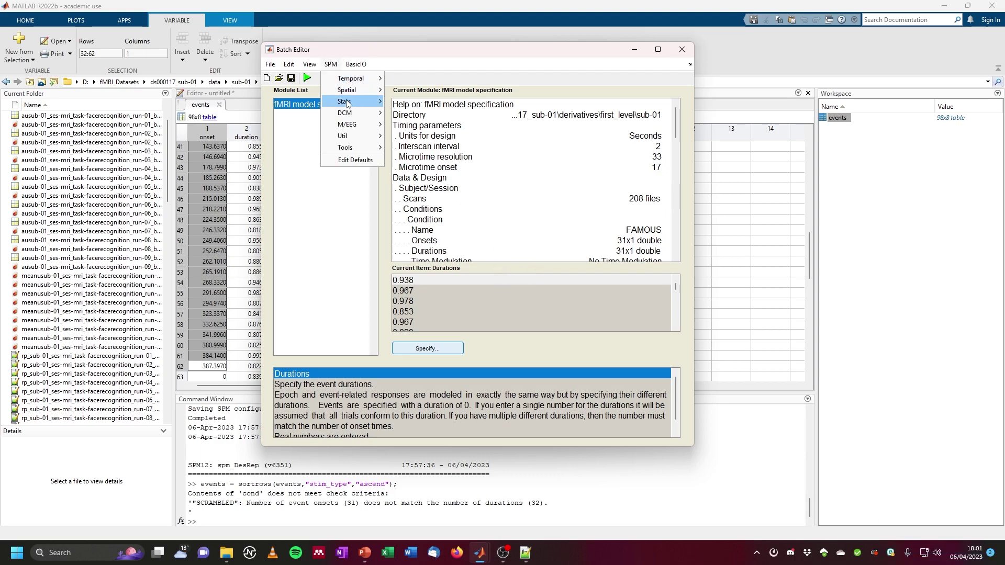
pyautogui.moveTo(348, 102)
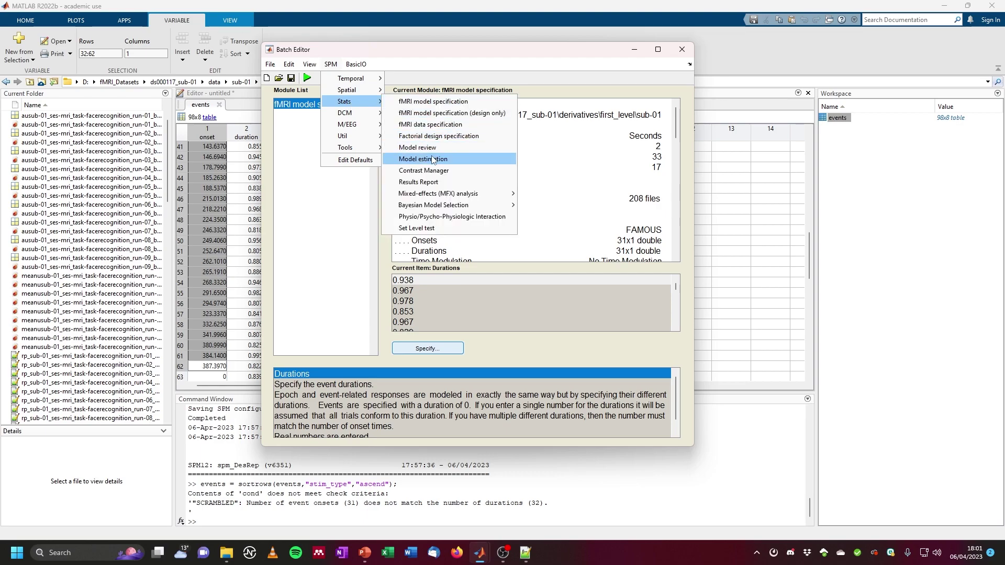
pyautogui.click(433, 159)
pyautogui.click(335, 115)
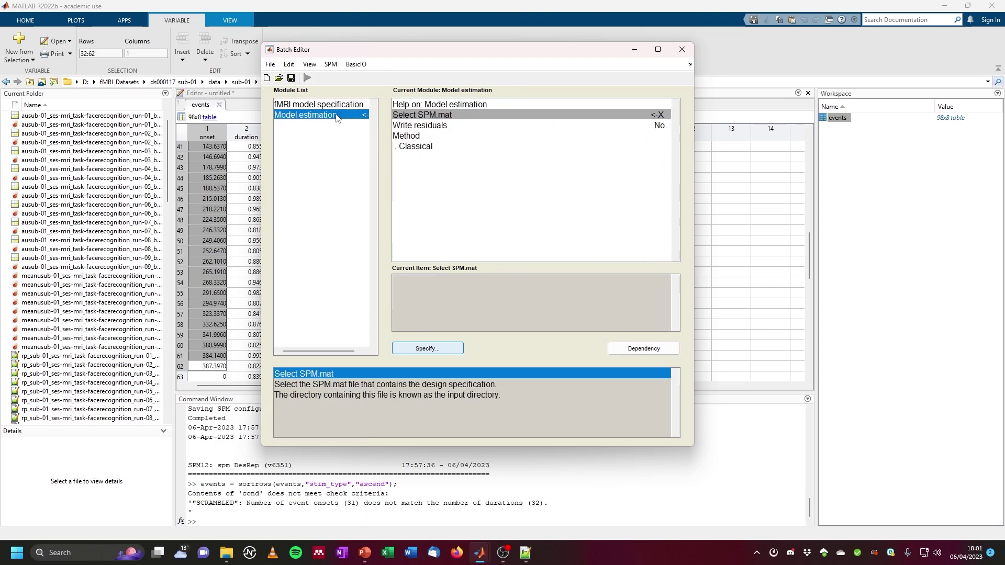
# Step: Link Model estimation's SPM.mat to the fMRI model specification: SPM.mat File dependency and run the batch
pyautogui.click(448, 116)
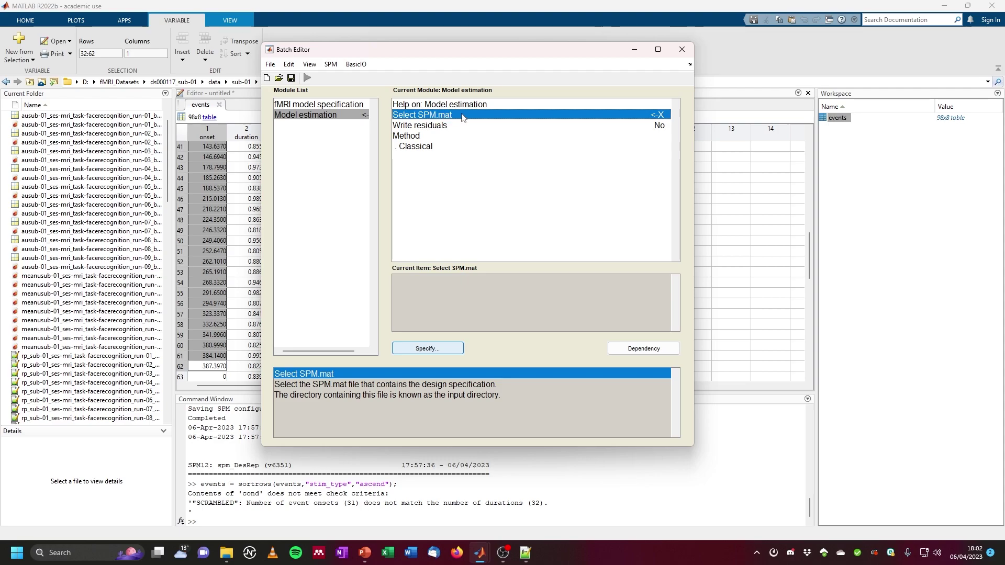
pyautogui.rightClick(462, 115)
pyautogui.click(492, 137)
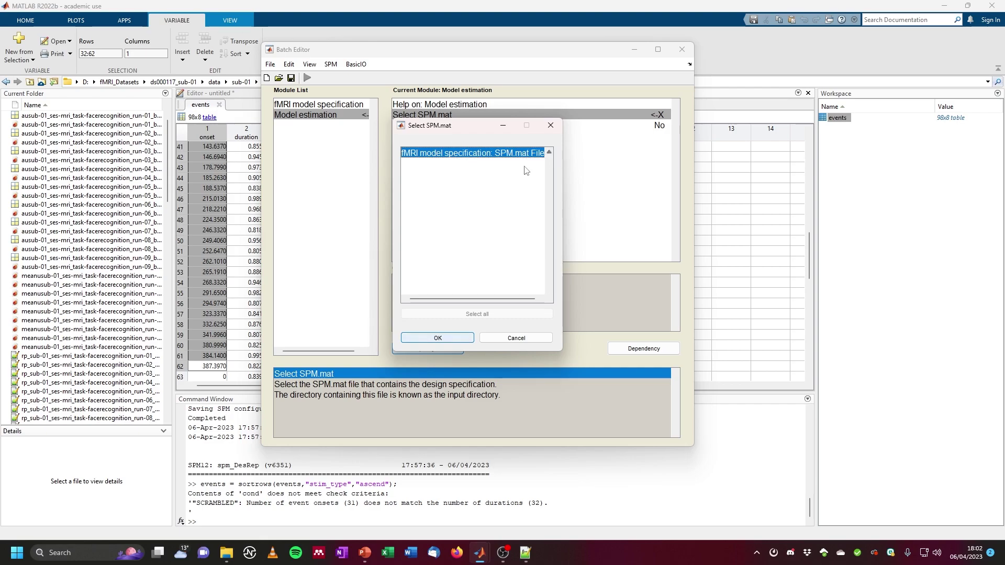
pyautogui.click(438, 338)
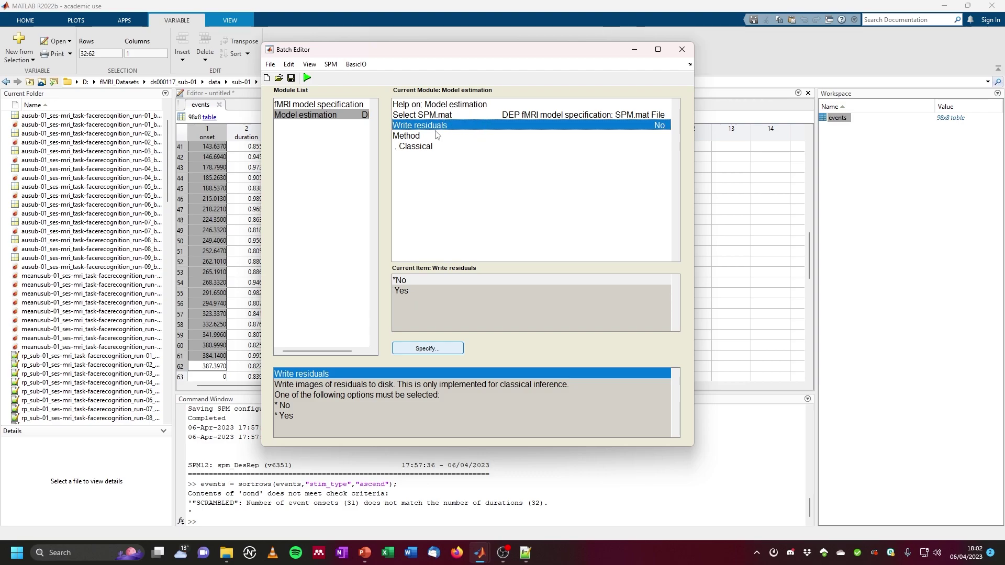
pyautogui.click(308, 78)
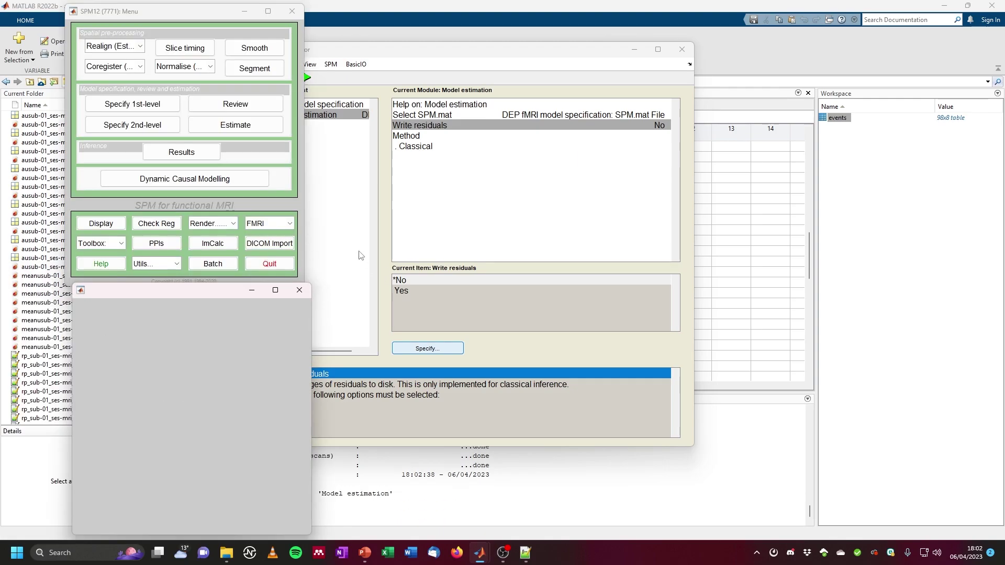
# Step: Start a design Review and copy the path of the derivatives\first_level\sub-01 folder from File Explorer
pyautogui.click(239, 123)
pyautogui.click(242, 109)
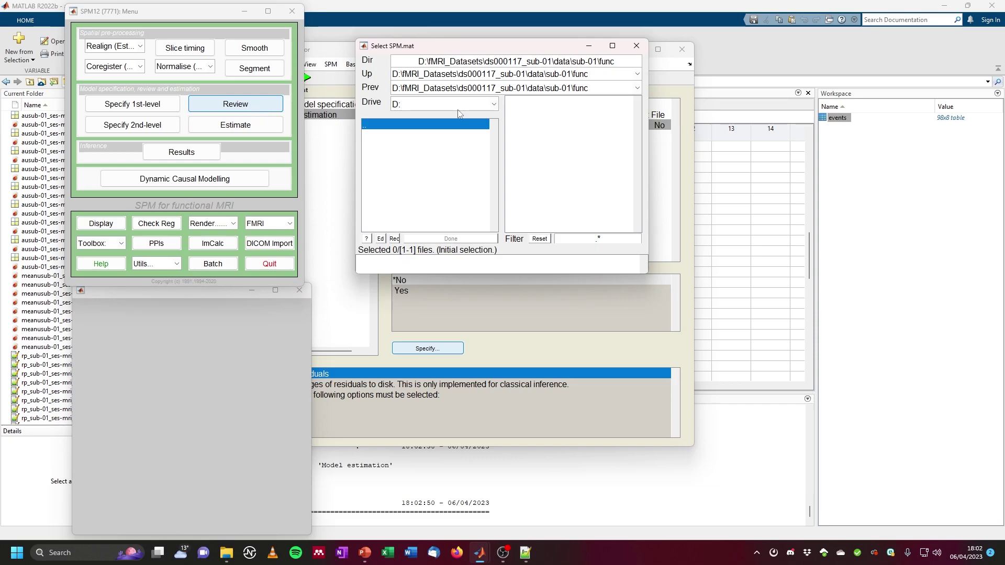
pyautogui.click(226, 554)
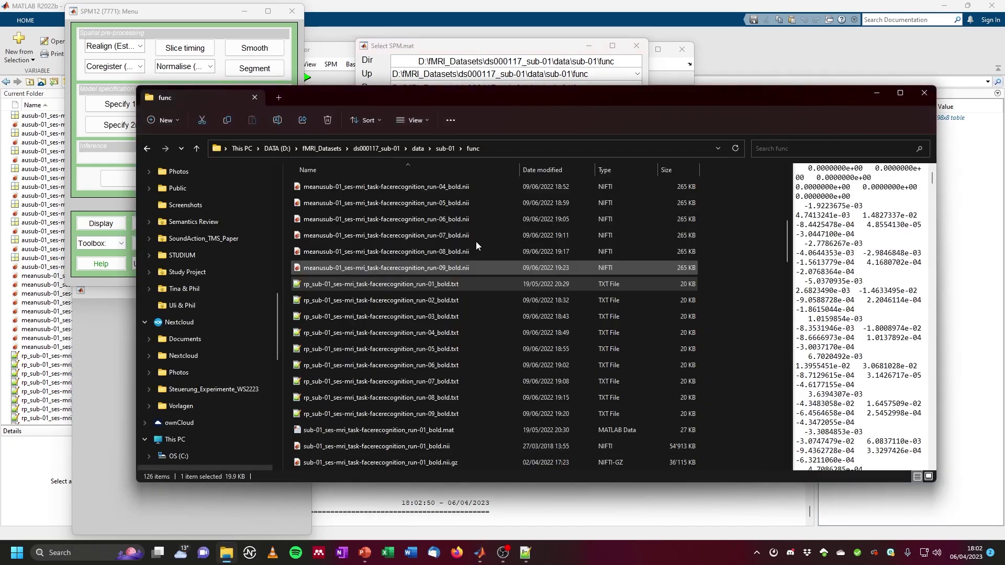
pyautogui.click(391, 149)
pyautogui.doubleClick(340, 202)
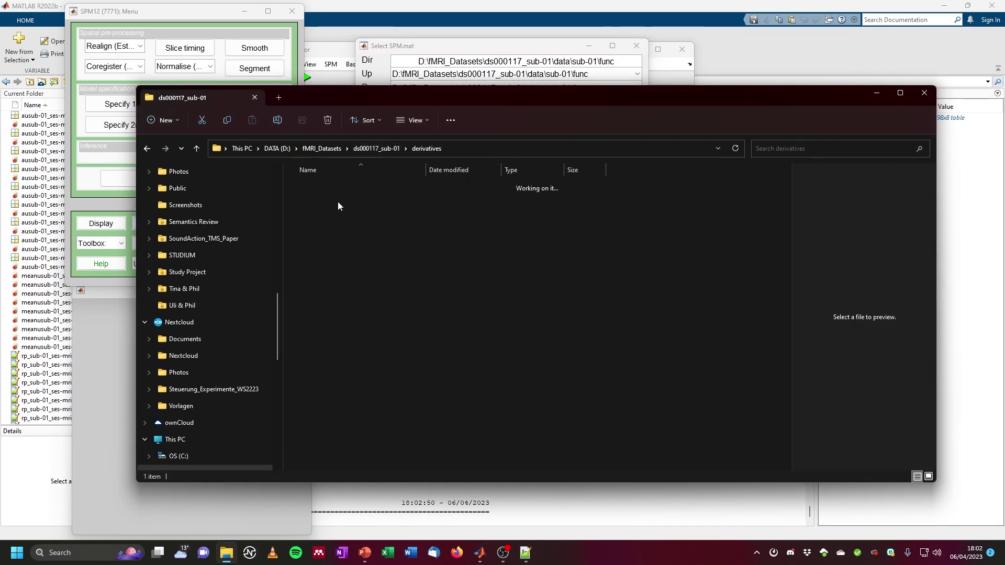
pyautogui.doubleClick(330, 187)
pyautogui.doubleClick(325, 189)
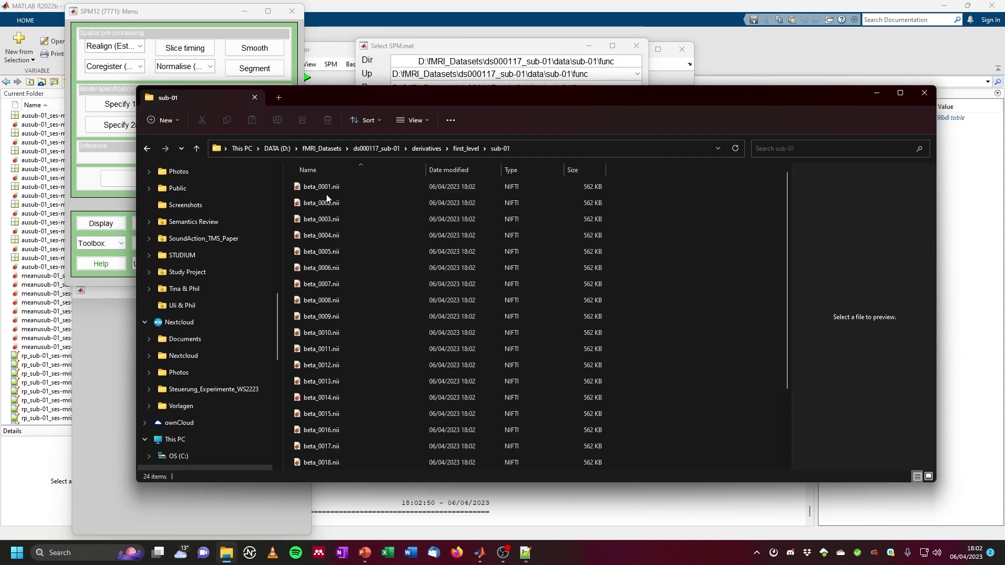
pyautogui.click(568, 152)
pyautogui.hotkey('ctrl', 'c')
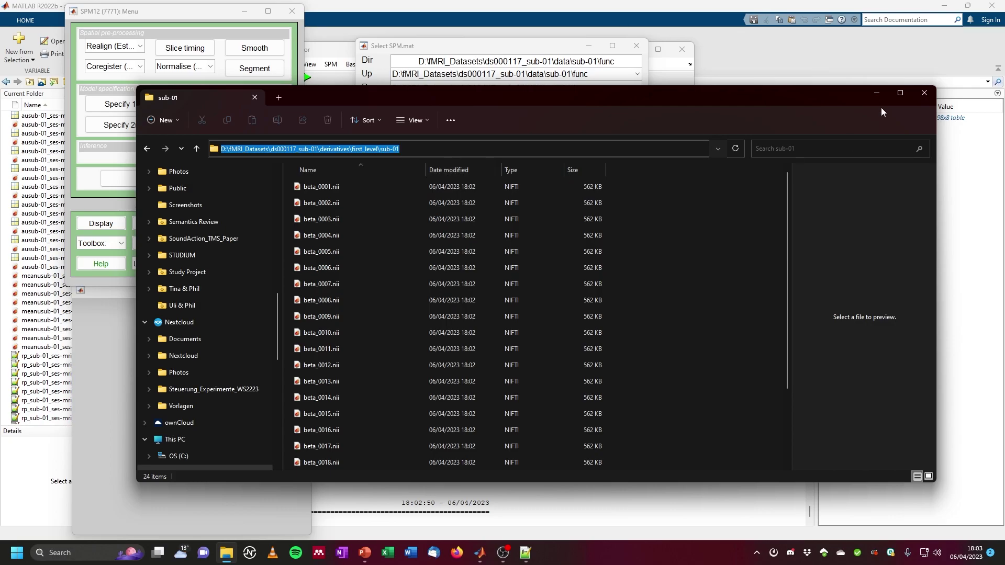
# Step: Load SPM.mat from D:\fMRI_Datasets\ds000117_sub-01\derivatives\first_level\sub-01 to review the design
pyautogui.click(877, 93)
pyautogui.tripleClick(563, 61)
pyautogui.hotkey('ctrl', 'v')
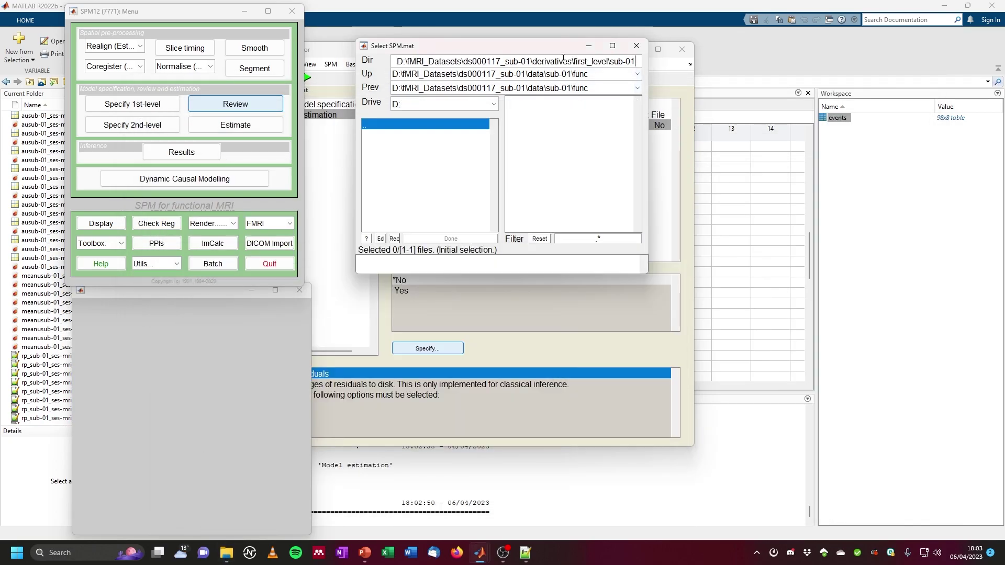
pyautogui.press('Return')
pyautogui.click(532, 103)
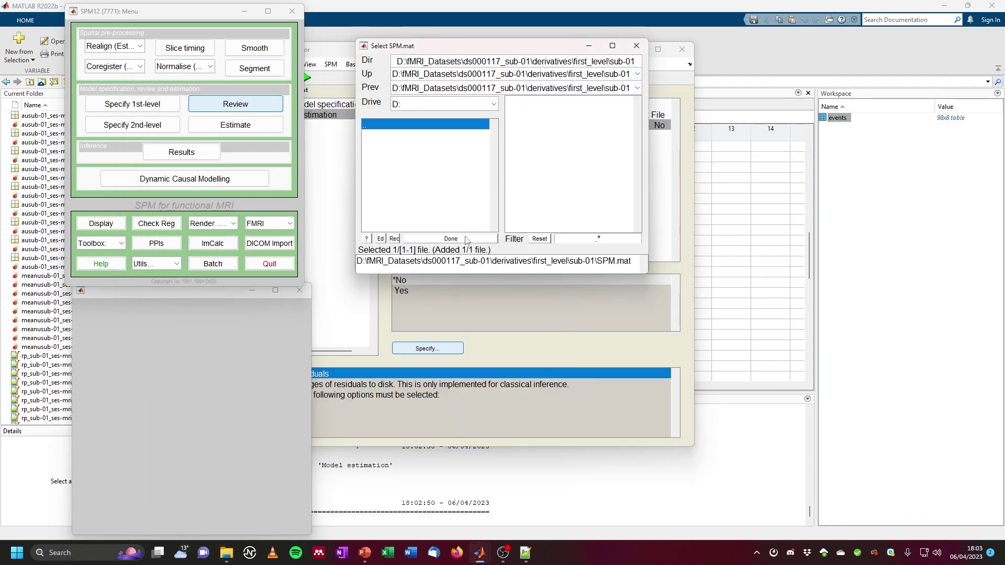
pyautogui.click(451, 239)
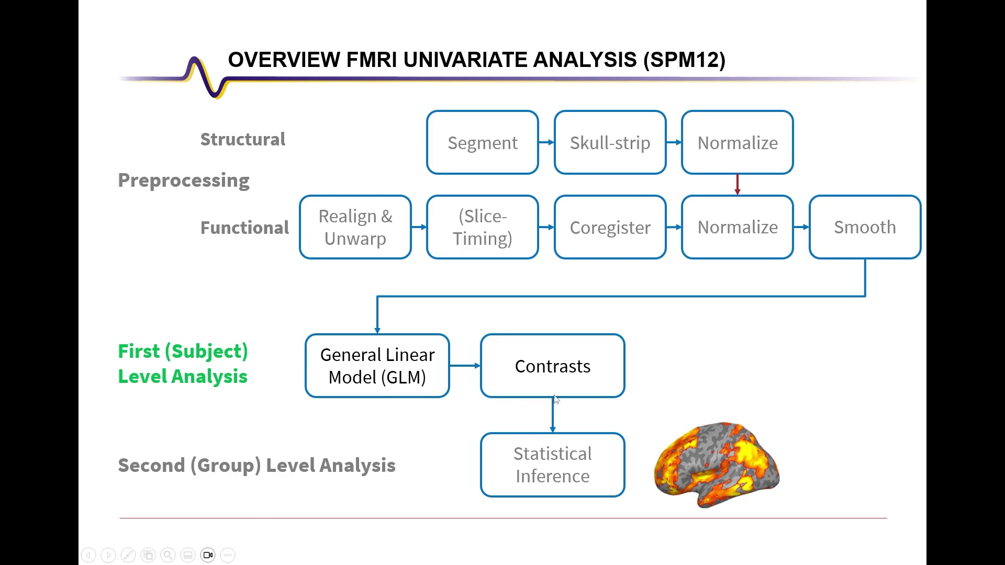
pyautogui.click(655, 346)
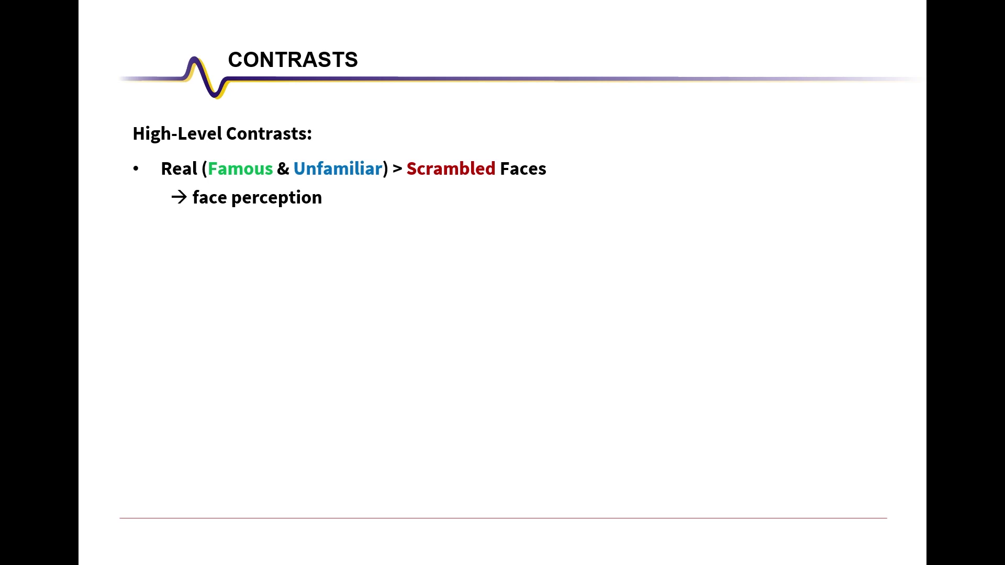
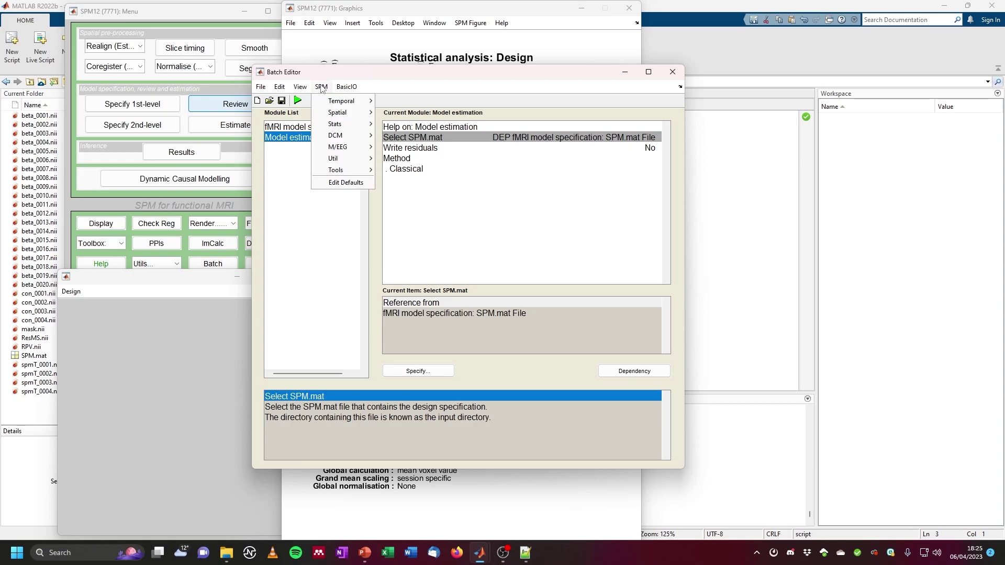
# Step: Add a Contrast Manager module to the batch after Model estimation and show its settings
pyautogui.moveTo(344, 124)
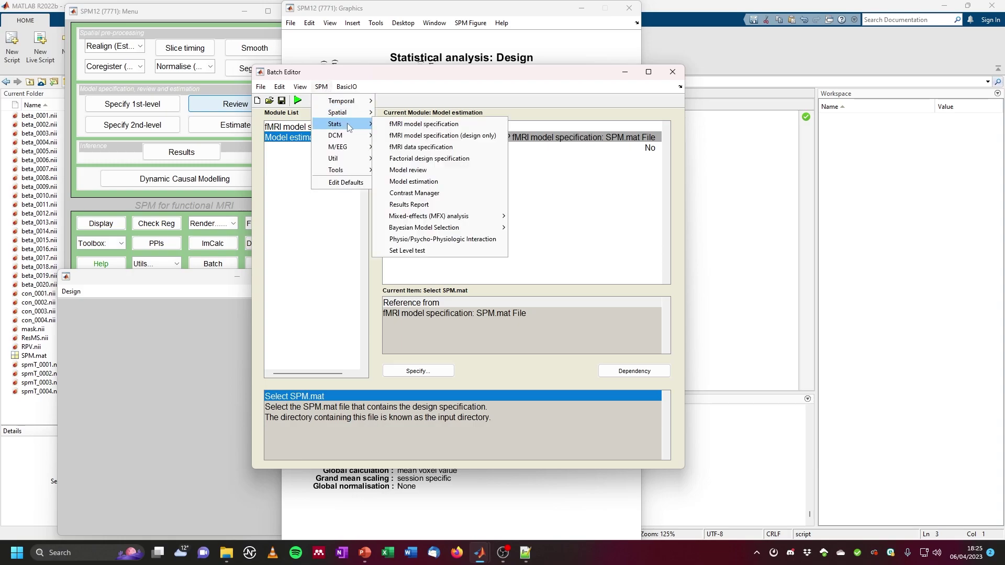
pyautogui.click(428, 195)
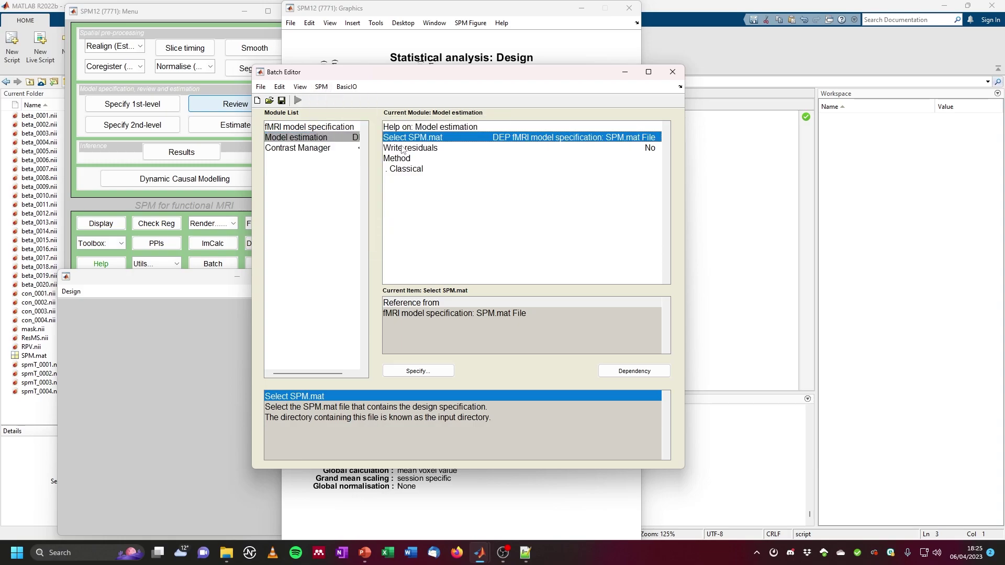
pyautogui.click(297, 148)
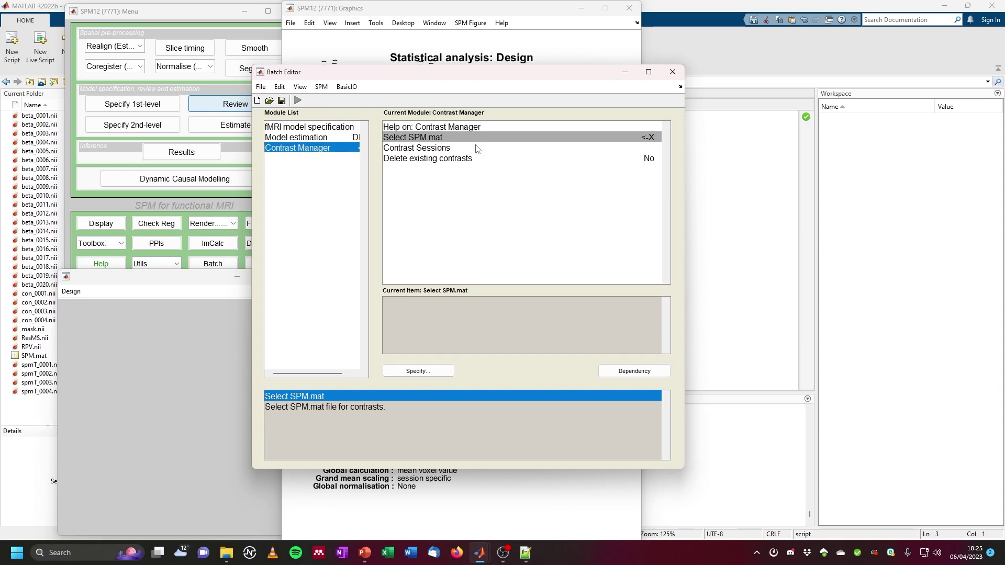
# Step: Set the Contrast Manager's SPM.mat to the Model estimation: SPM.mat File dependency
pyautogui.click(445, 138)
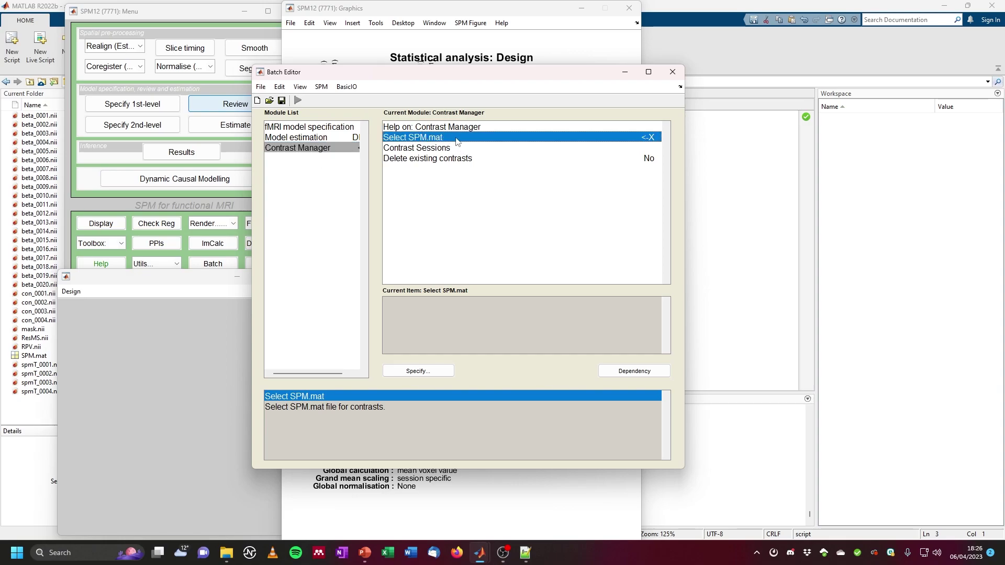
pyautogui.rightClick(456, 141)
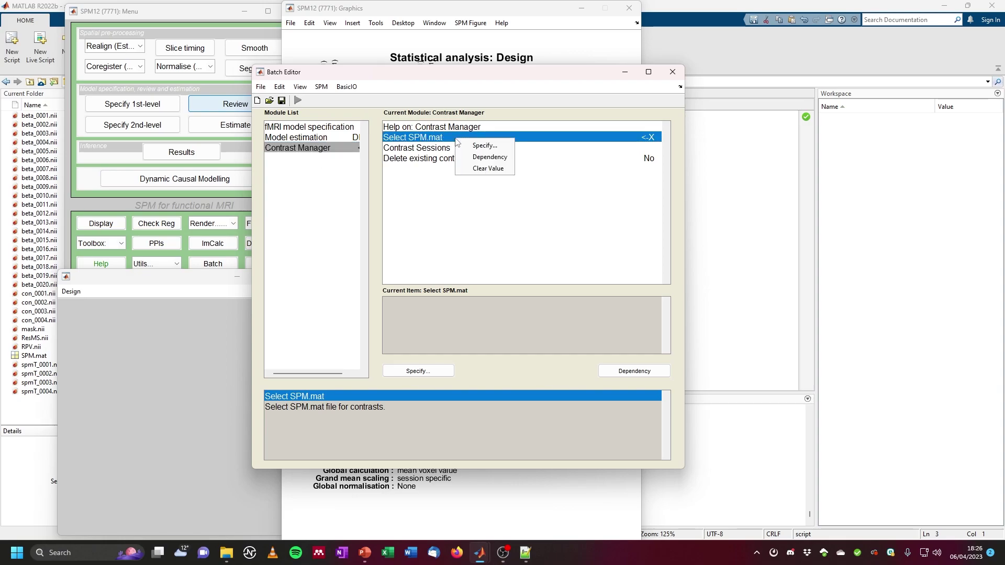
pyautogui.click(485, 158)
pyautogui.click(477, 187)
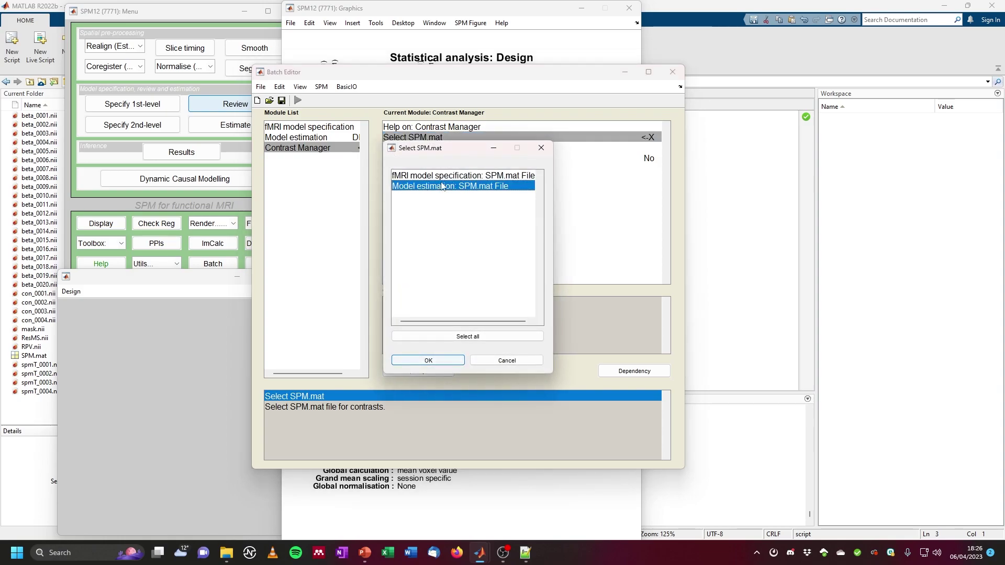
pyautogui.click(428, 362)
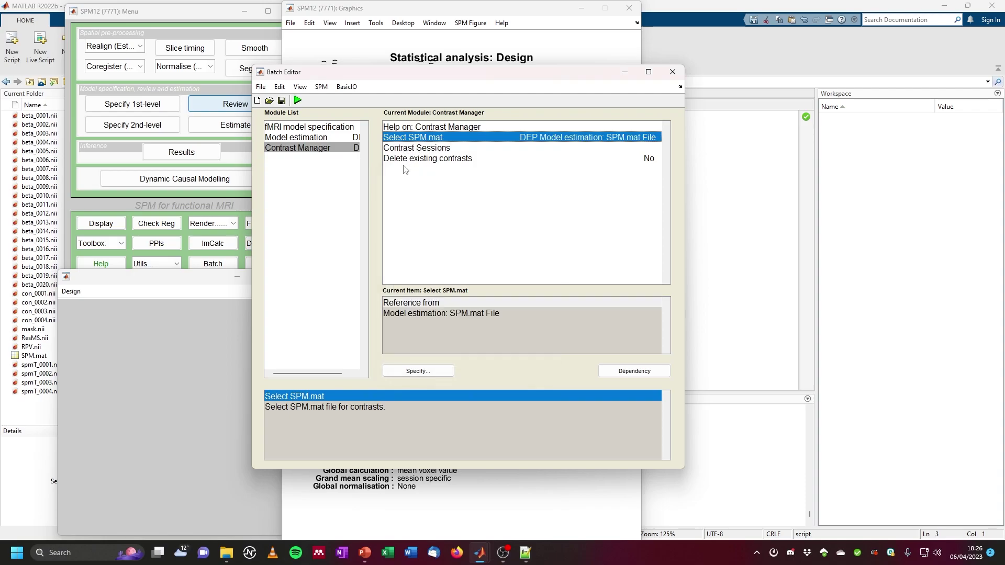
# Step: Create a new T-contrast in the Contrast Manager and name it "Real > Scrambled Faces"
pyautogui.click(456, 151)
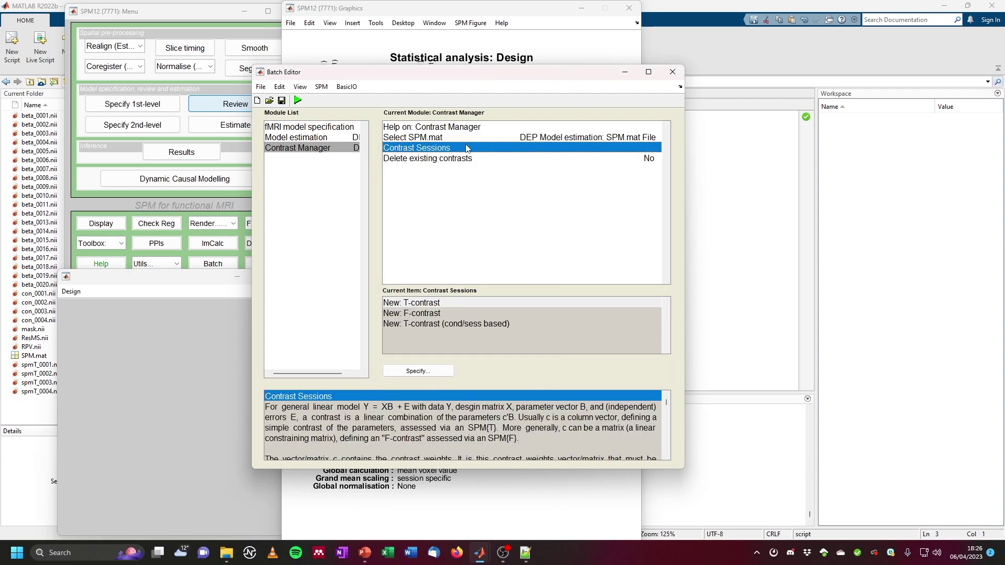
pyautogui.doubleClick(413, 304)
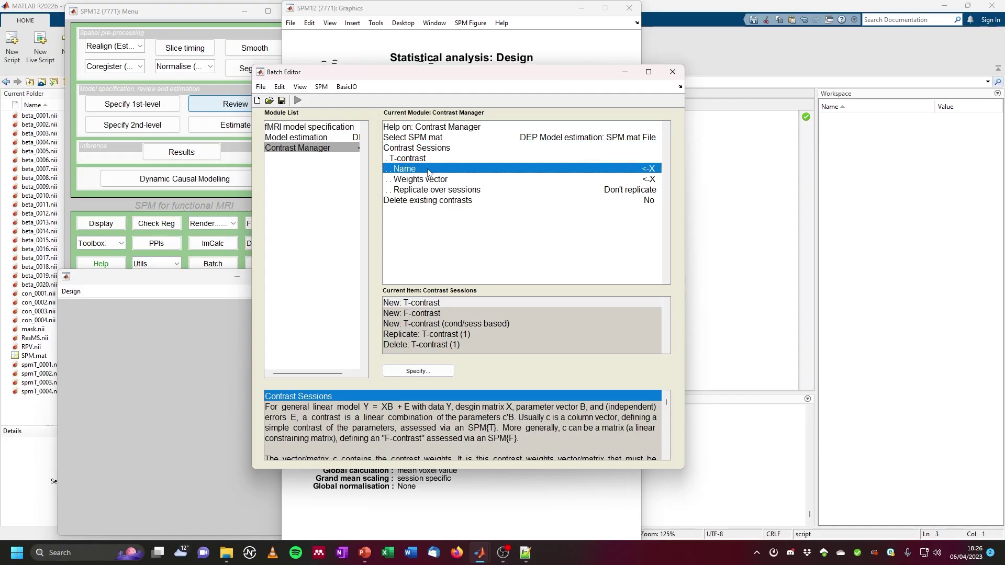
pyautogui.click(430, 169)
pyautogui.click(424, 372)
pyautogui.write('Real >')
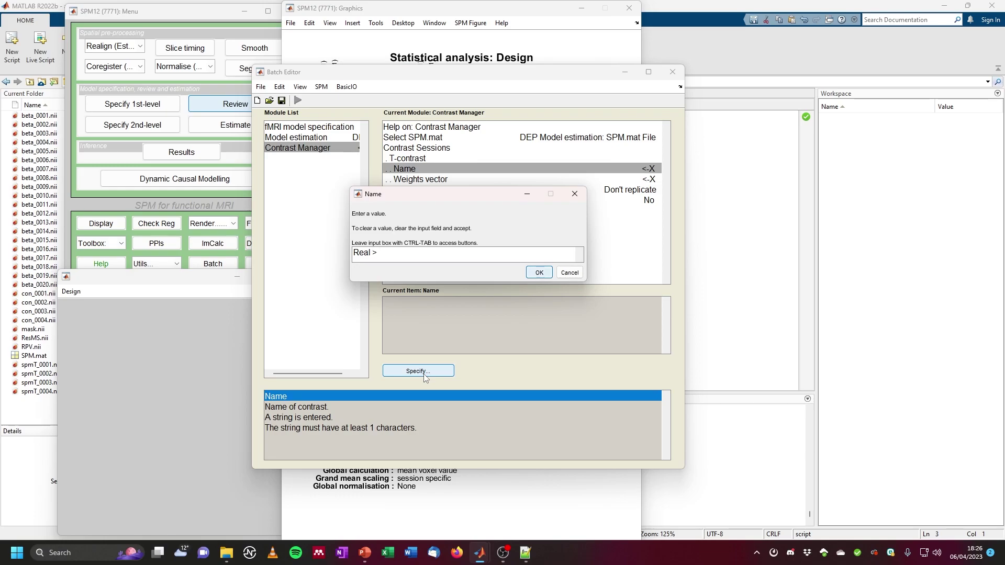
pyautogui.write(' Scrambled Faces')
pyautogui.click(539, 272)
# Step: Give the Real > Scrambled Faces contrast the weights vector 0.5 0.5 -1 and set Replicate over sessions to Replicate
pyautogui.click(436, 179)
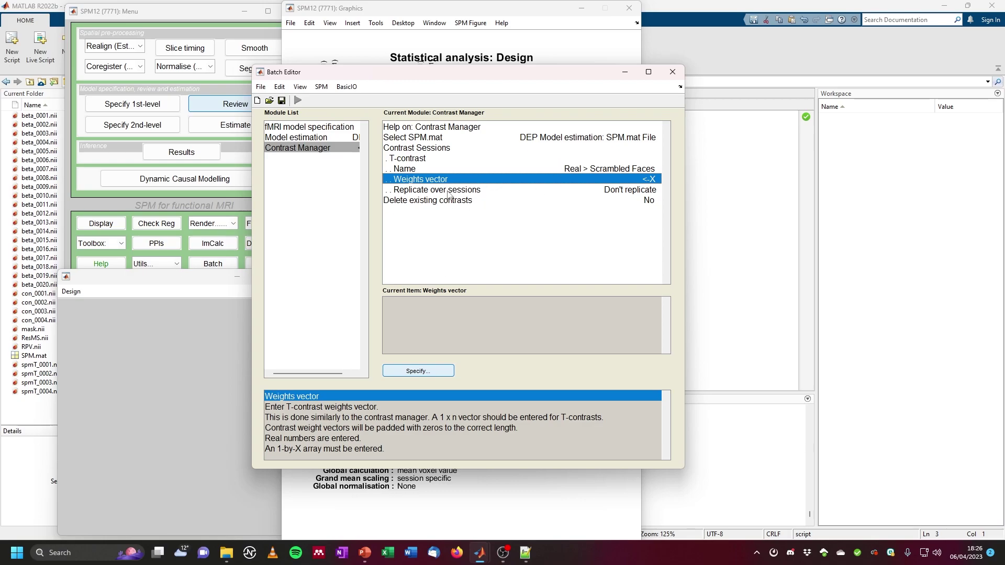
pyautogui.moveTo(397, 75); pyautogui.dragTo(674, 72)
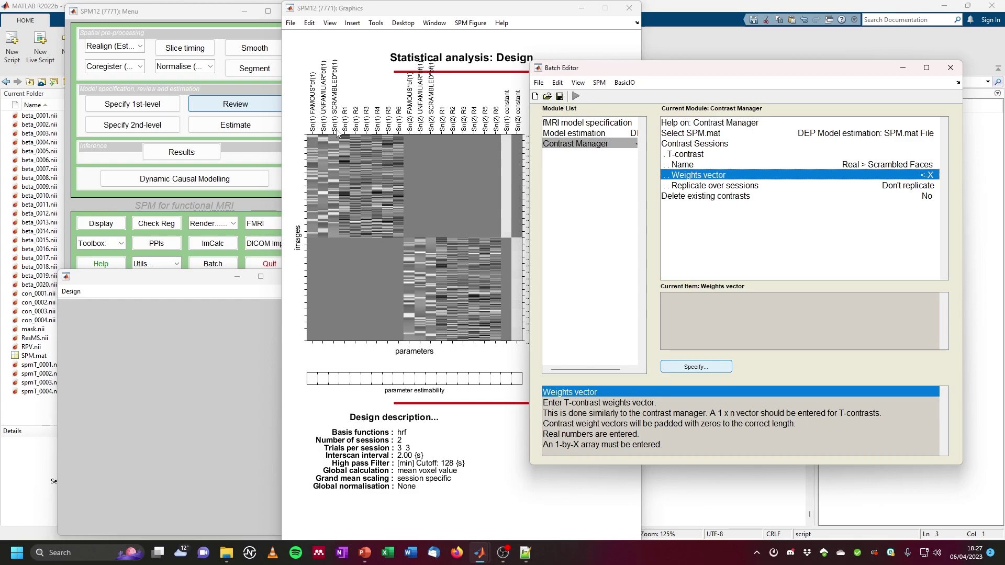
pyautogui.click(692, 369)
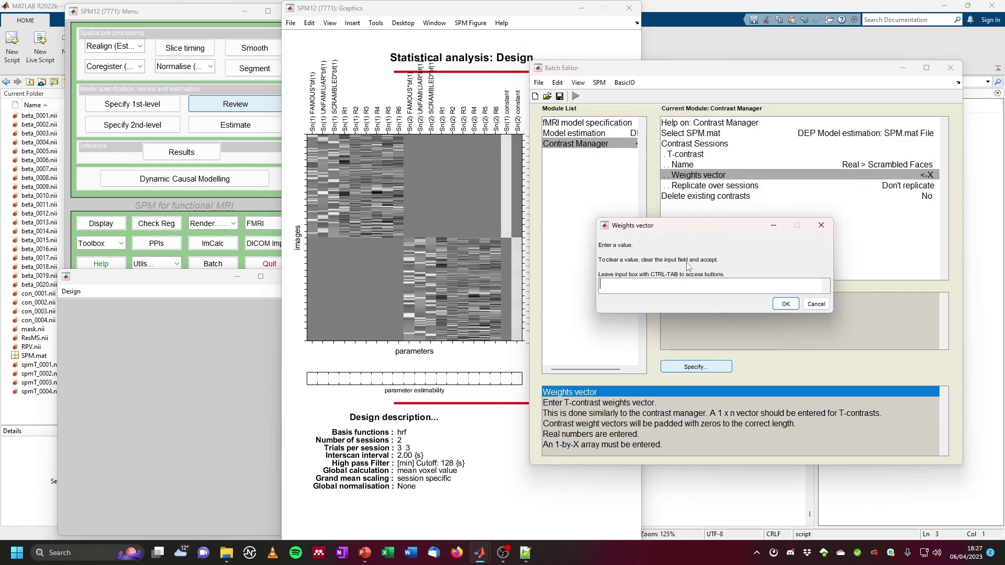
pyautogui.write('0.5 0.5 -1')
pyautogui.click(780, 306)
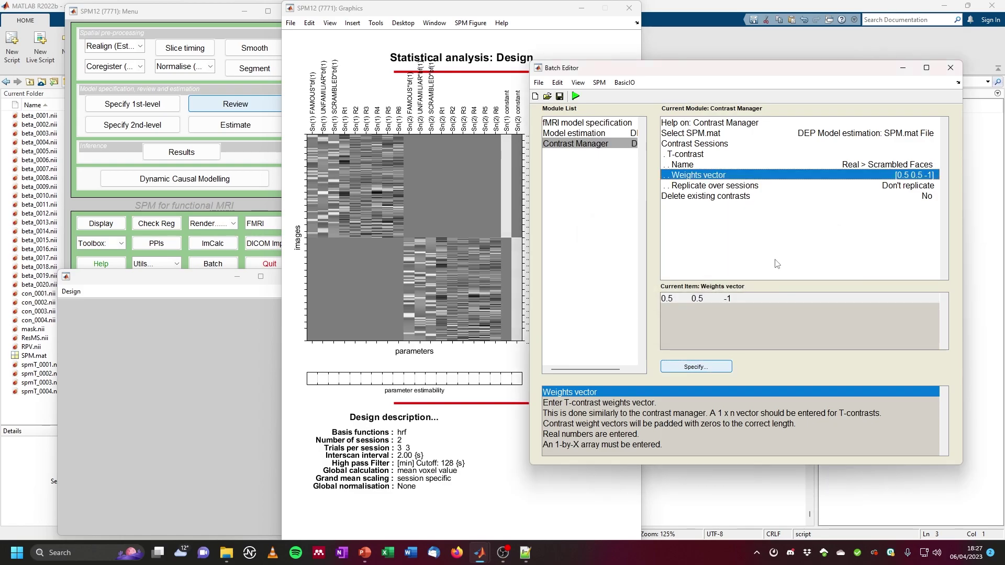
pyautogui.click(733, 186)
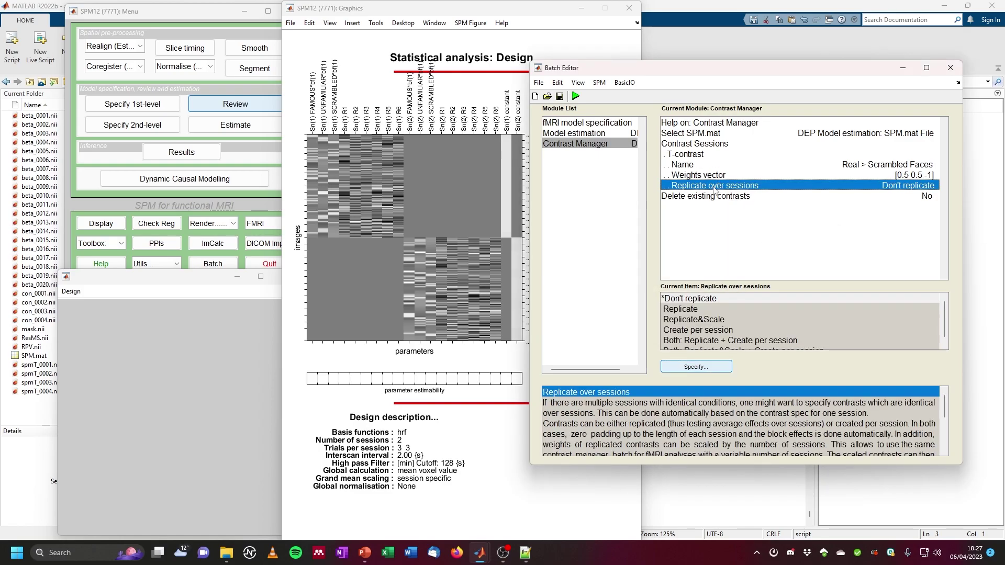
pyautogui.doubleClick(696, 312)
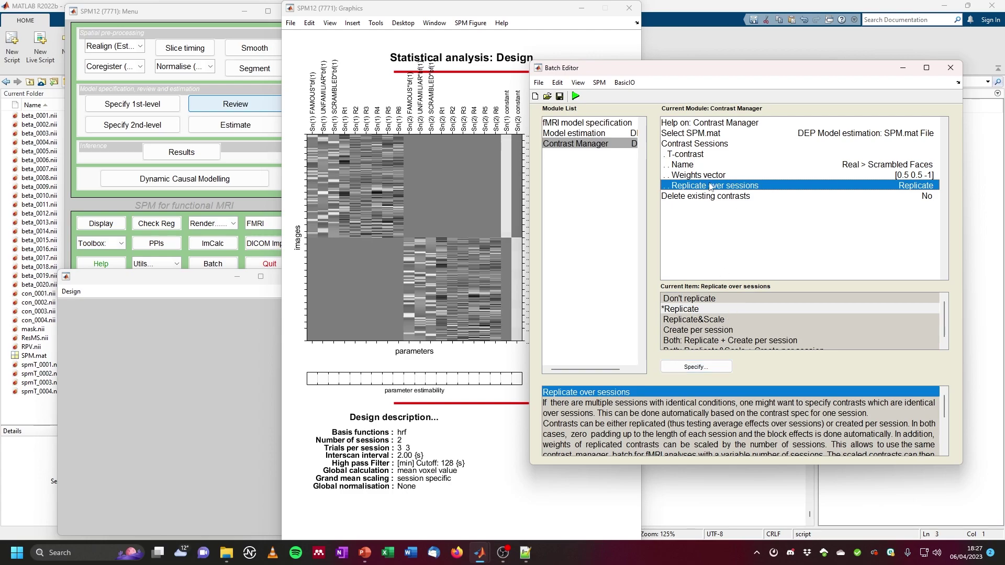
# Step: Create a second T-contrast in the Contrast Manager and name it "Famous > Unfamiliar Faces"
pyautogui.click(721, 147)
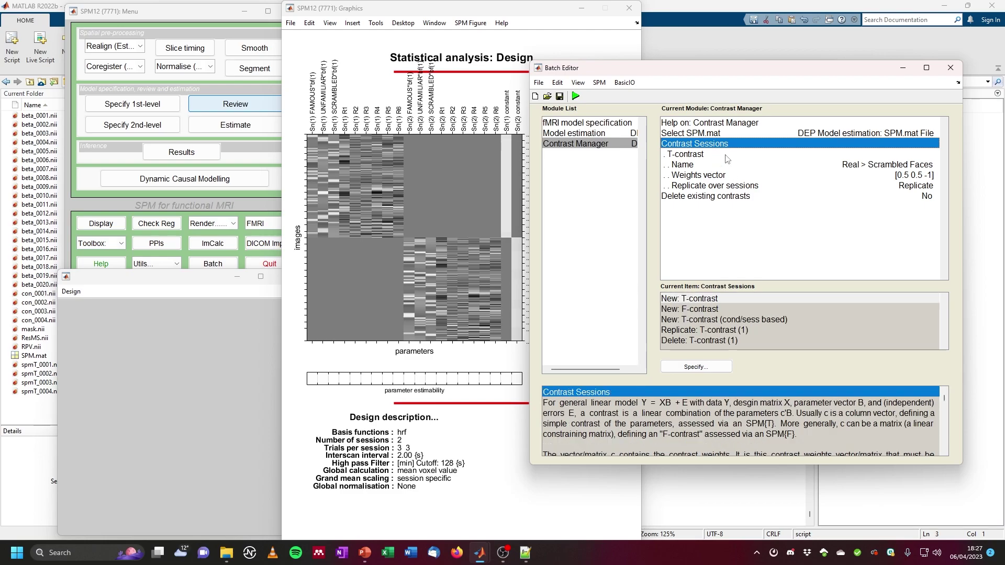
pyautogui.doubleClick(684, 302)
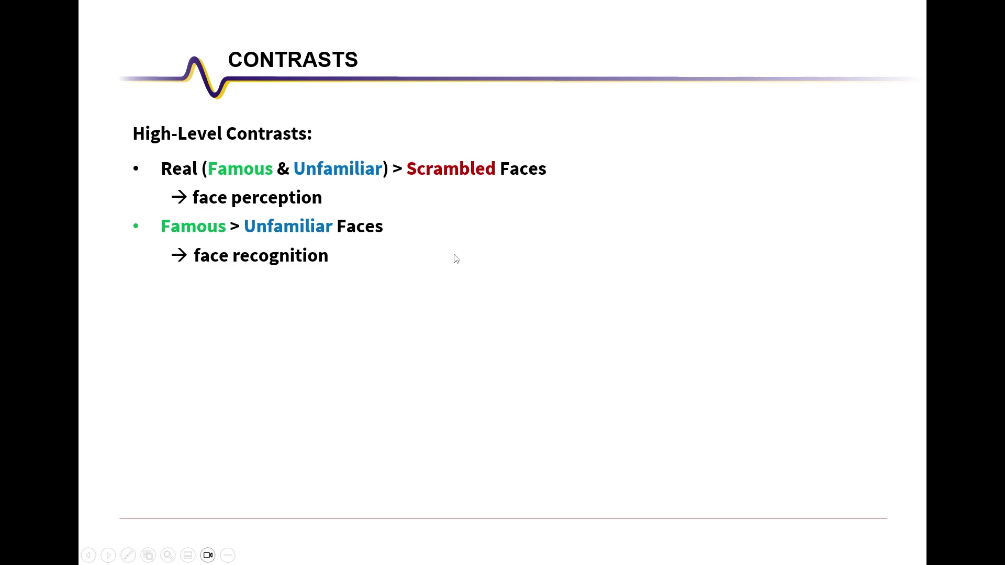
pyautogui.click(686, 205)
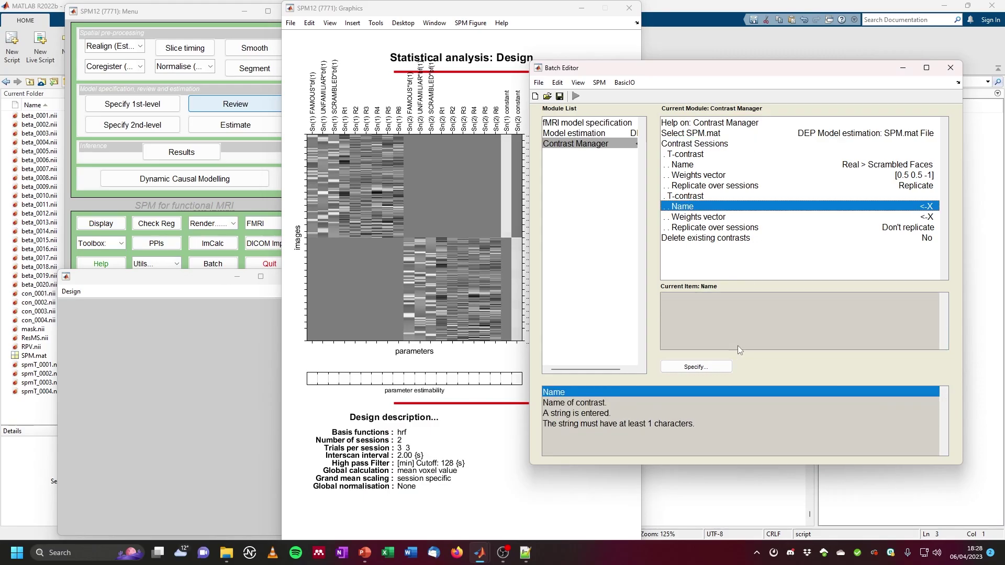
pyautogui.click(701, 367)
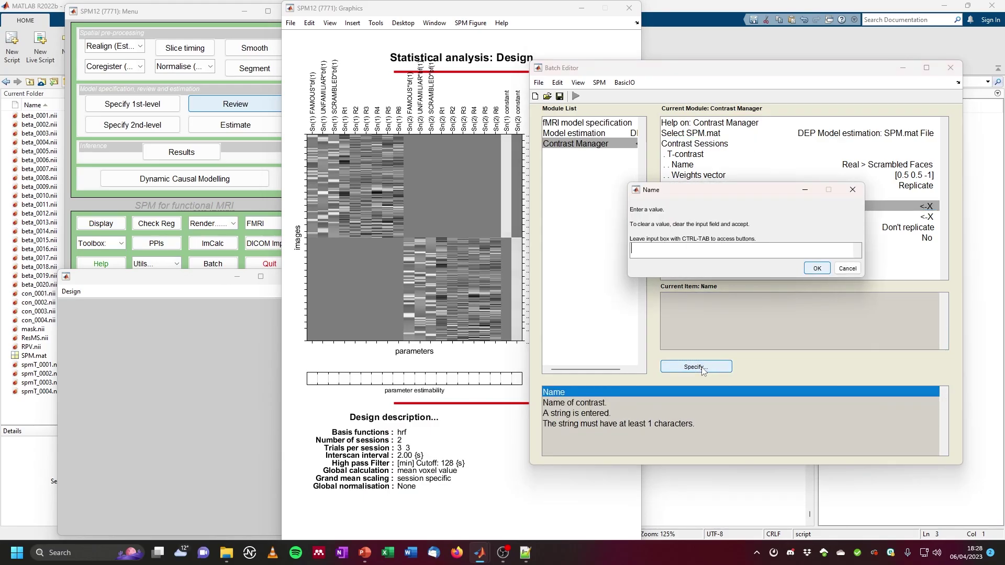
pyautogui.write('Famous > Unfamiliar Faces')
pyautogui.press('Return')
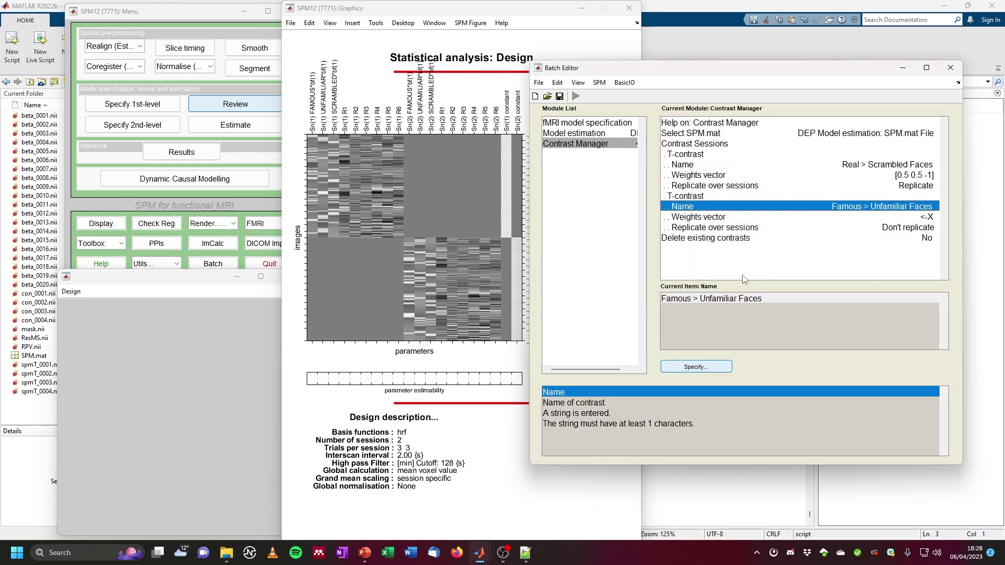
# Step: Give the Famous > Unfamiliar Faces contrast the weights vector 1 -1 0 and set Replicate over sessions to Replicate
pyautogui.click(718, 216)
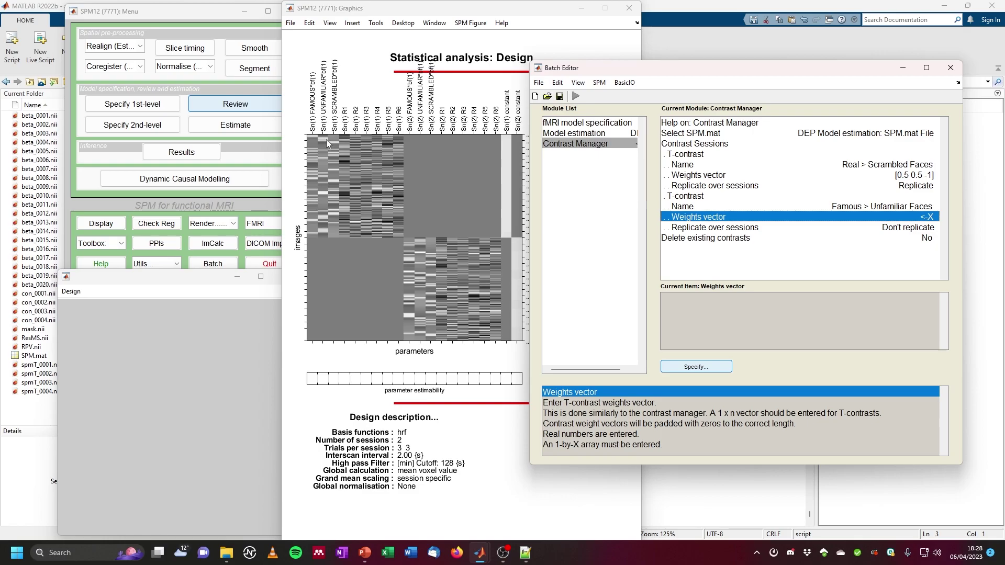
pyautogui.click(707, 366)
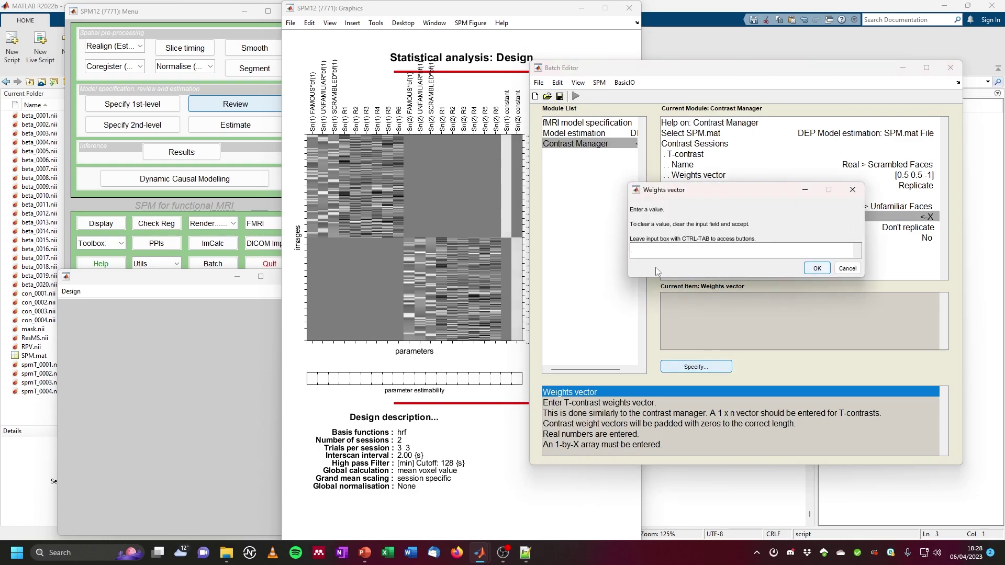
pyautogui.write('1 -1 0')
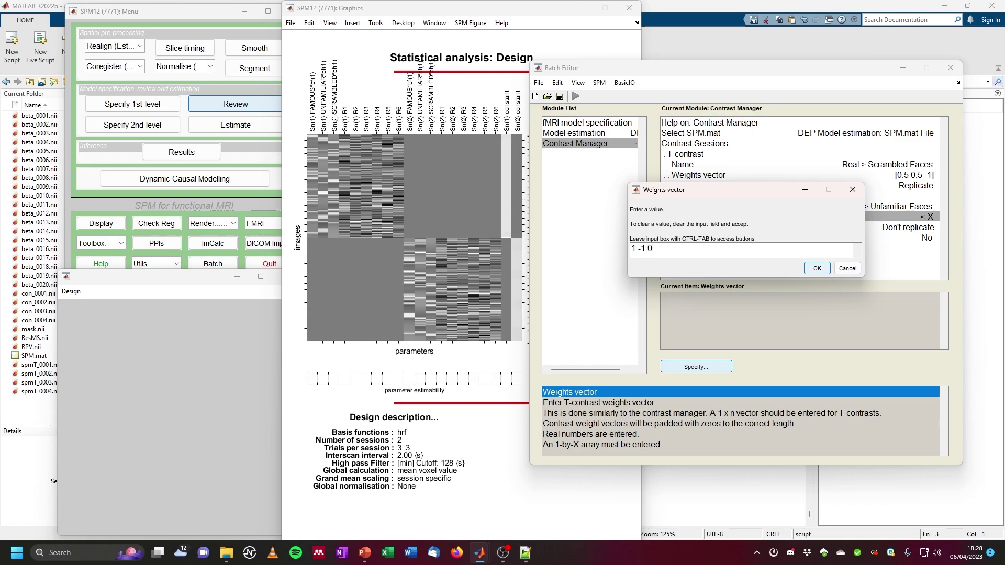
pyautogui.click(816, 269)
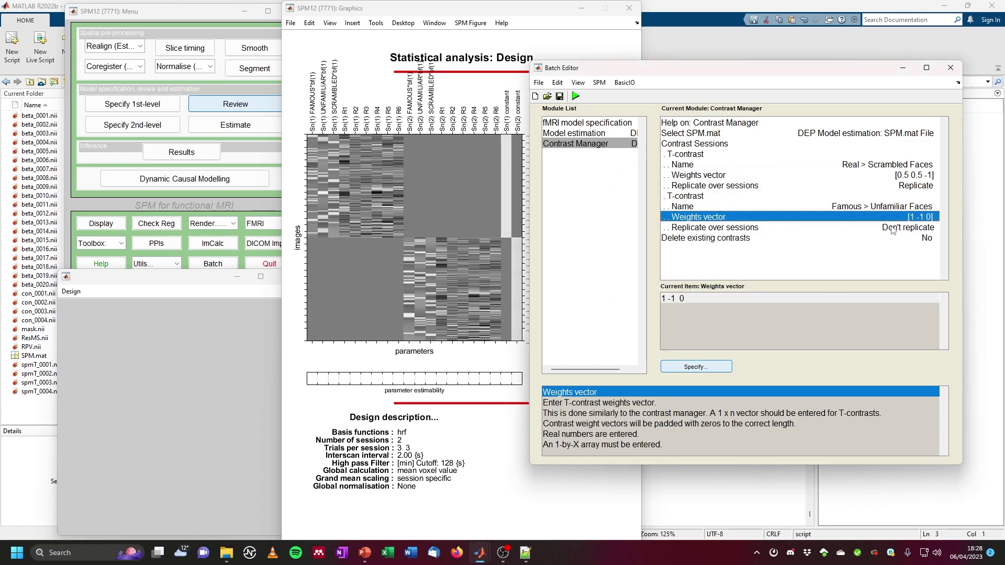
pyautogui.click(867, 230)
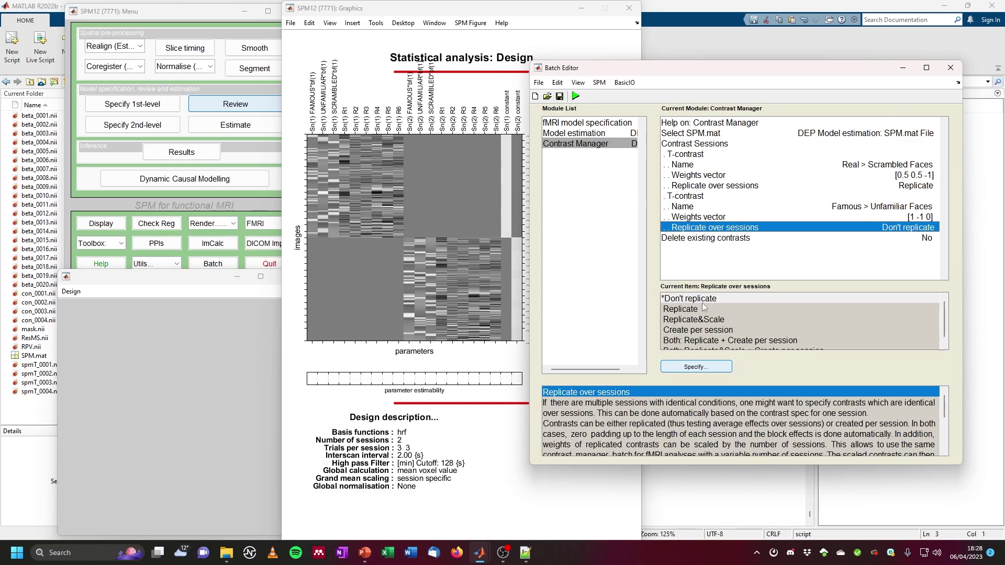
pyautogui.doubleClick(685, 310)
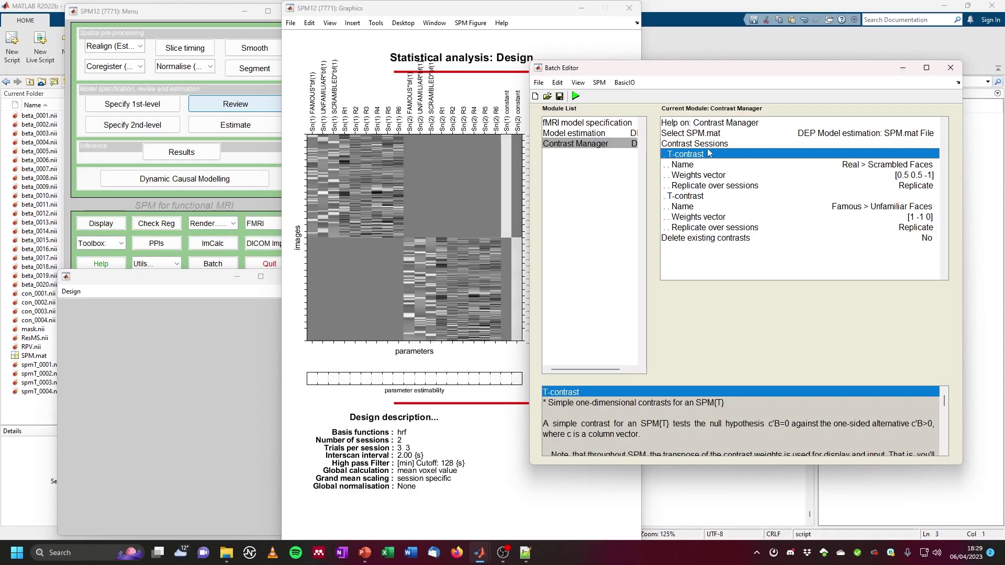
# Step: Create a third T-contrast in the Contrast Manager and name it "Scrambled Faces > Rest"
pyautogui.click(707, 145)
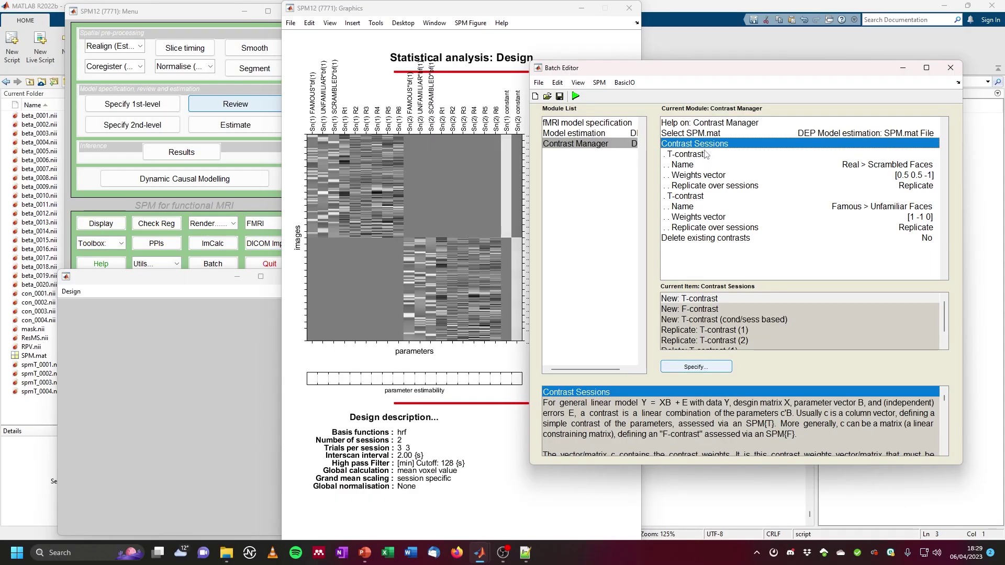
pyautogui.doubleClick(689, 299)
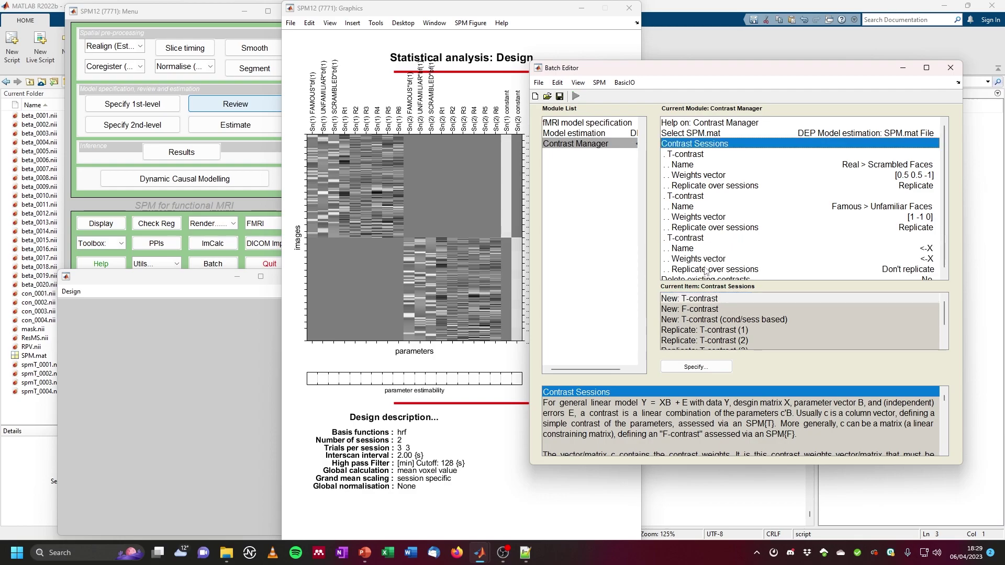
pyautogui.click(702, 249)
pyautogui.click(698, 367)
pyautogui.write('S')
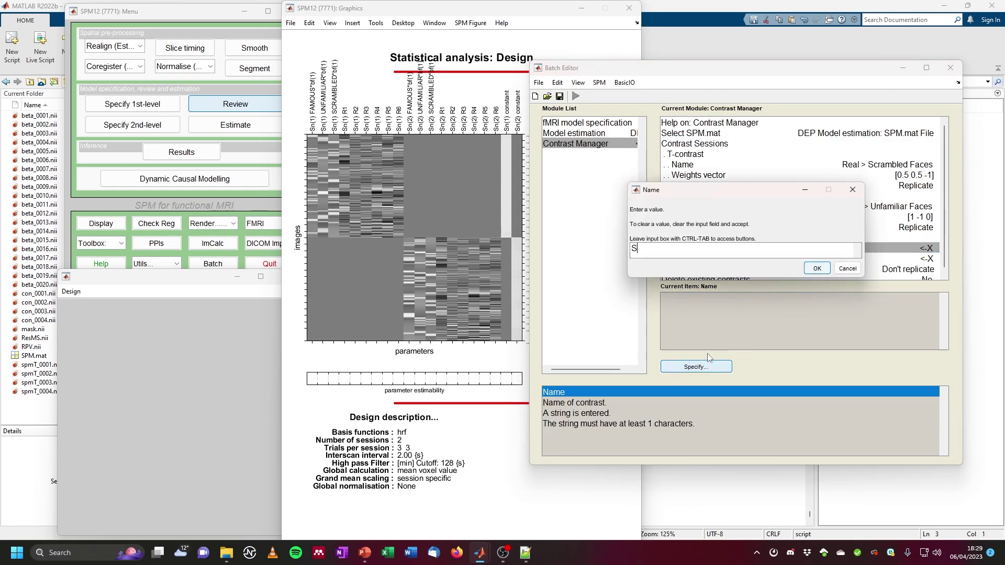
pyautogui.write('crambled Faces > Rest')
pyautogui.click(816, 268)
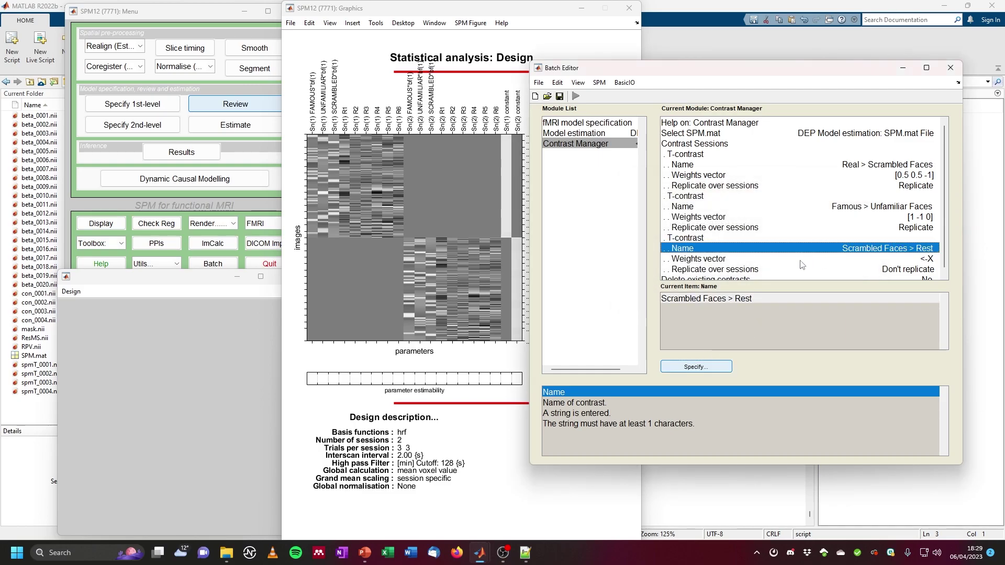
# Step: Give the Scrambled Faces > Rest contrast the weights vector 0 0 1 and set Replicate over sessions to Replicate
pyautogui.click(715, 260)
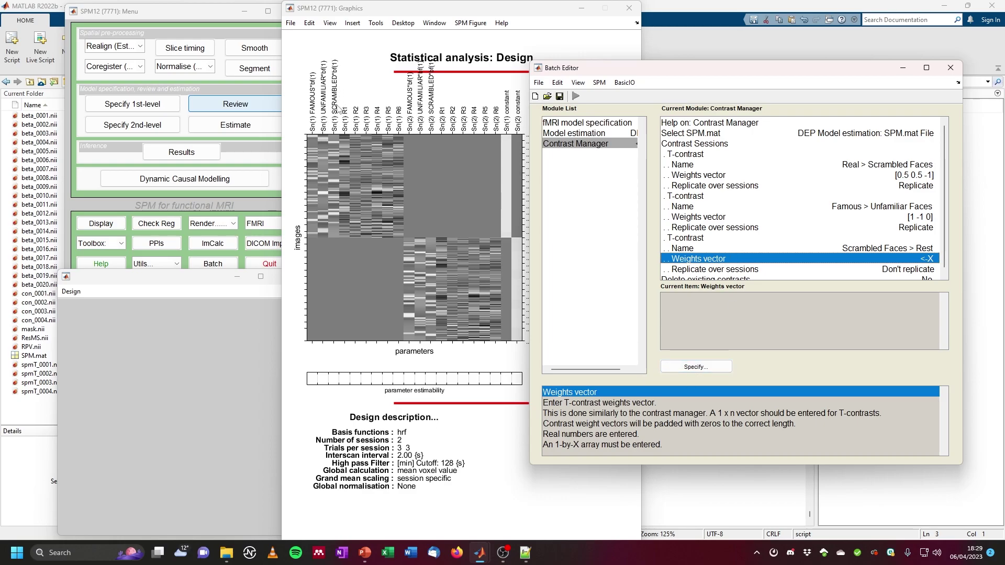
pyautogui.click(696, 367)
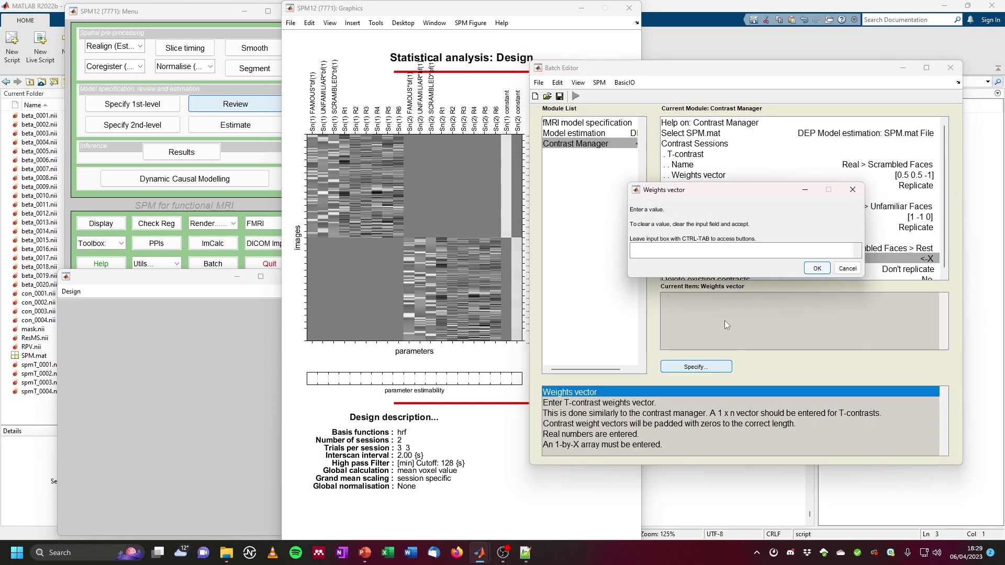
pyautogui.write('0 0 1')
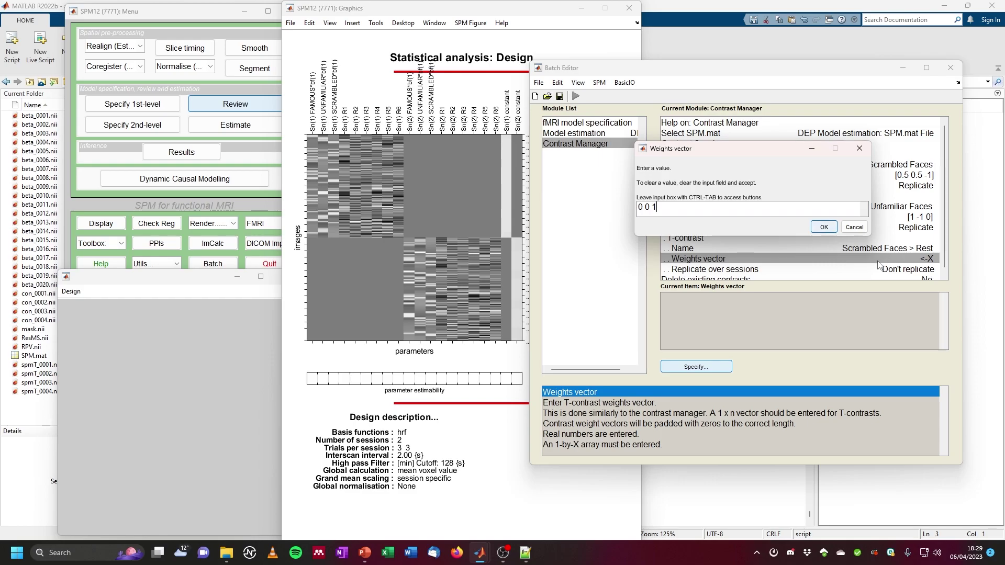
pyautogui.click(819, 229)
pyautogui.scroll(-1, 778, 248)
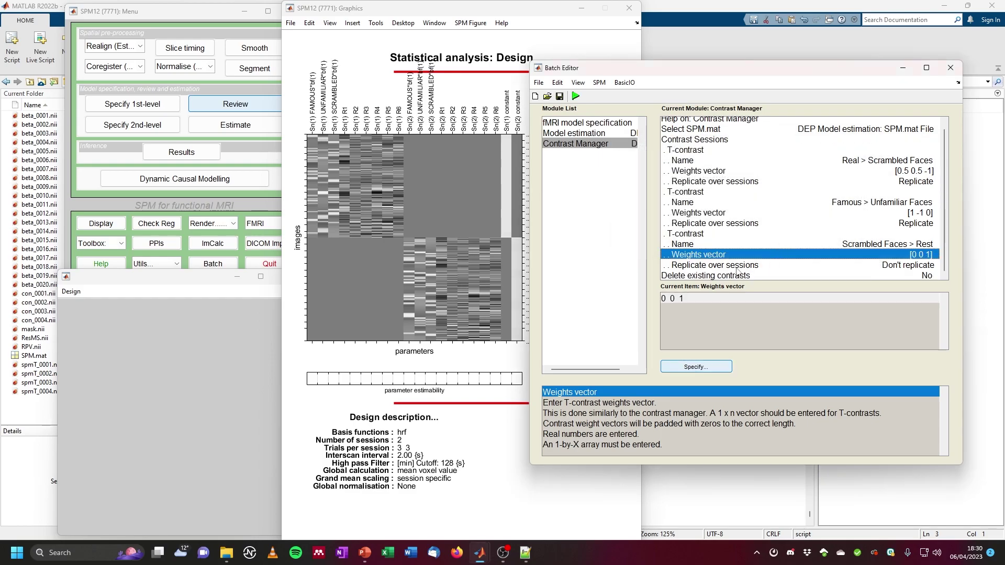
pyautogui.click(742, 268)
pyautogui.click(692, 311)
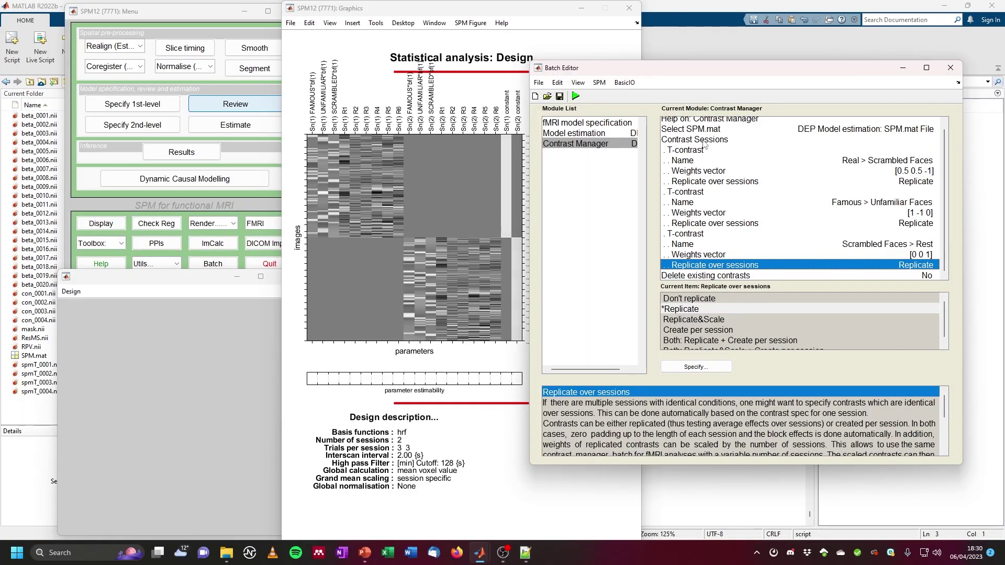
# Step: Create a fourth T-contrast in the Contrast Manager and name it "Real Faces > Rest"
pyautogui.click(704, 141)
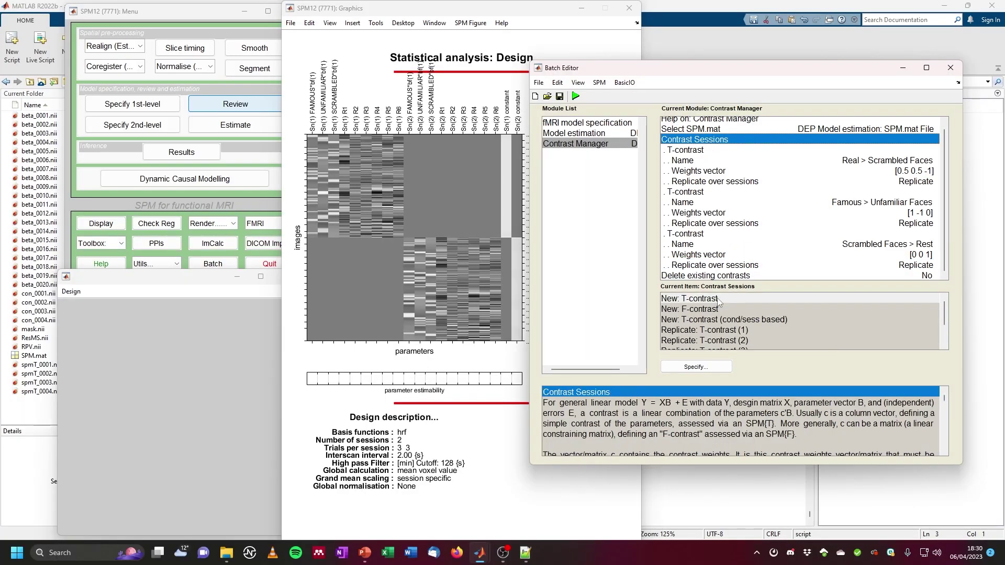
pyautogui.click(692, 303)
pyautogui.doubleClick(693, 303)
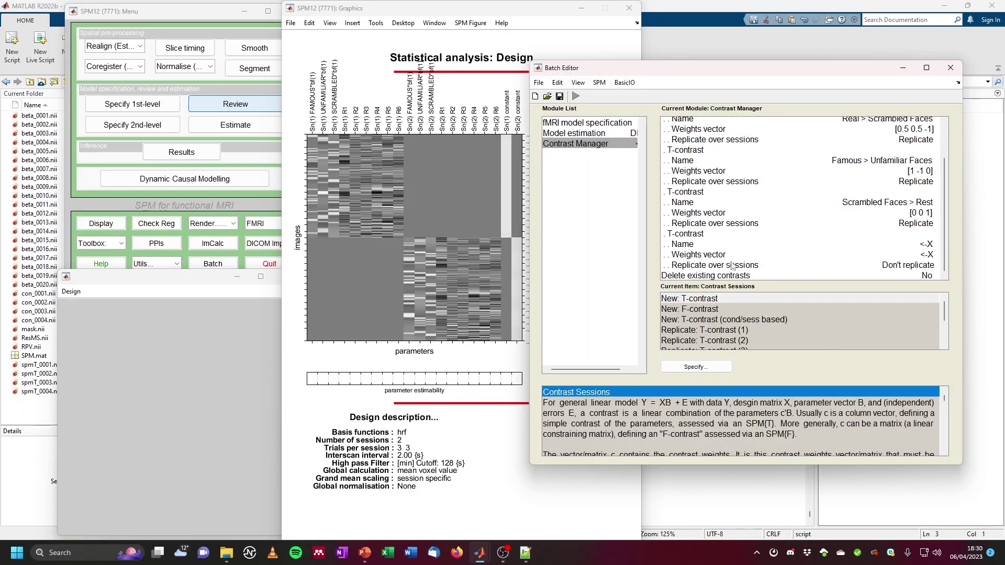
pyautogui.click(696, 244)
pyautogui.click(686, 367)
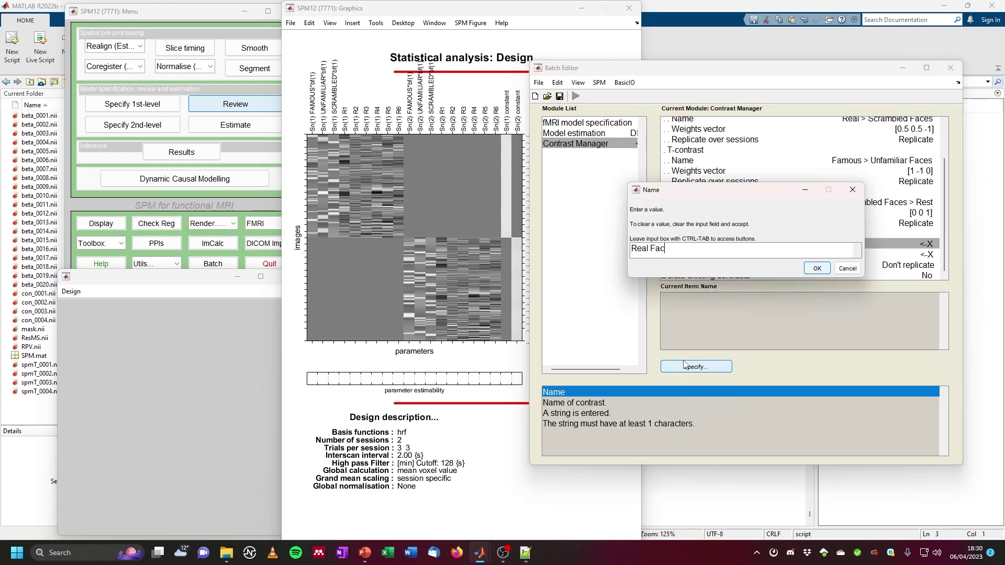
pyautogui.write('Real Faces > Rest')
pyautogui.click(816, 268)
# Step: Give the Real Faces > Rest contrast the weights vector 0.5 0.5 0 and set Replicate over sessions to Replicate
pyautogui.click(706, 255)
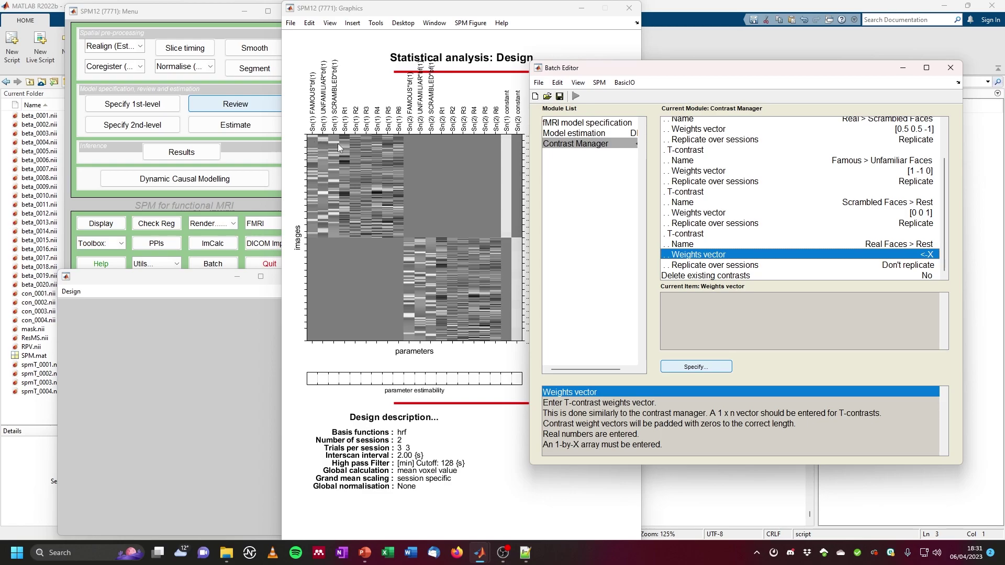
pyautogui.click(708, 369)
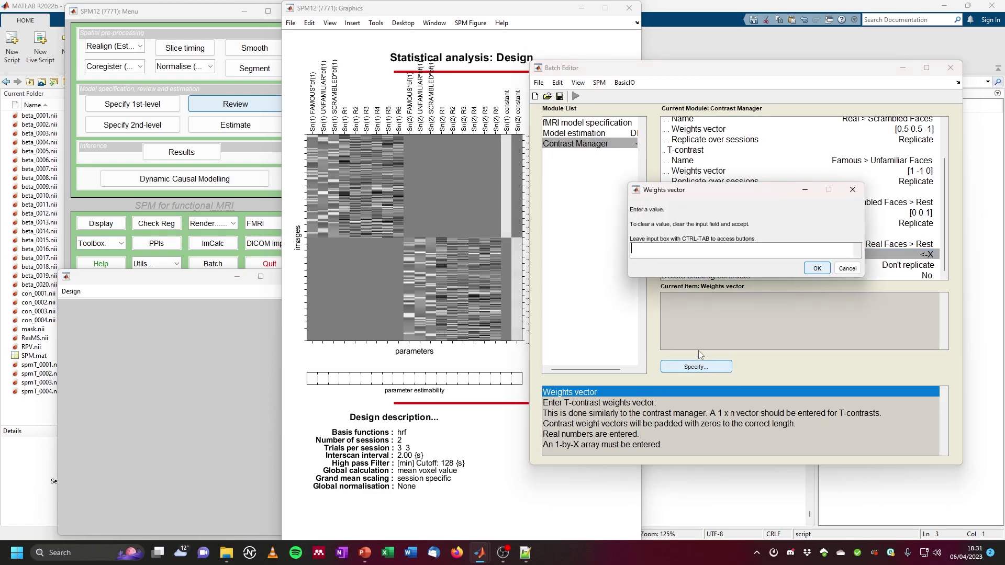
pyautogui.write('0.5 0.5 0')
pyautogui.click(817, 268)
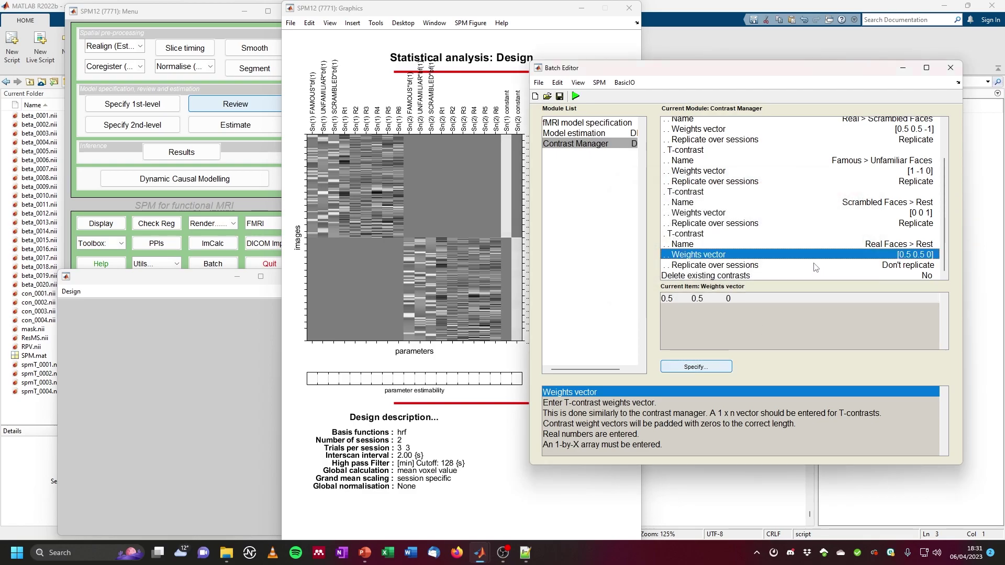
pyautogui.click(731, 265)
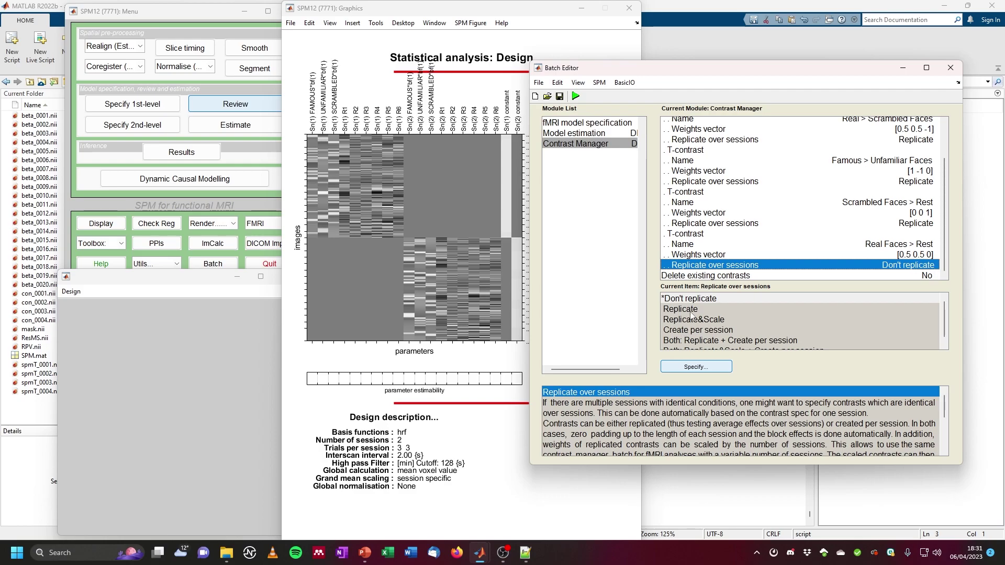
pyautogui.doubleClick(691, 312)
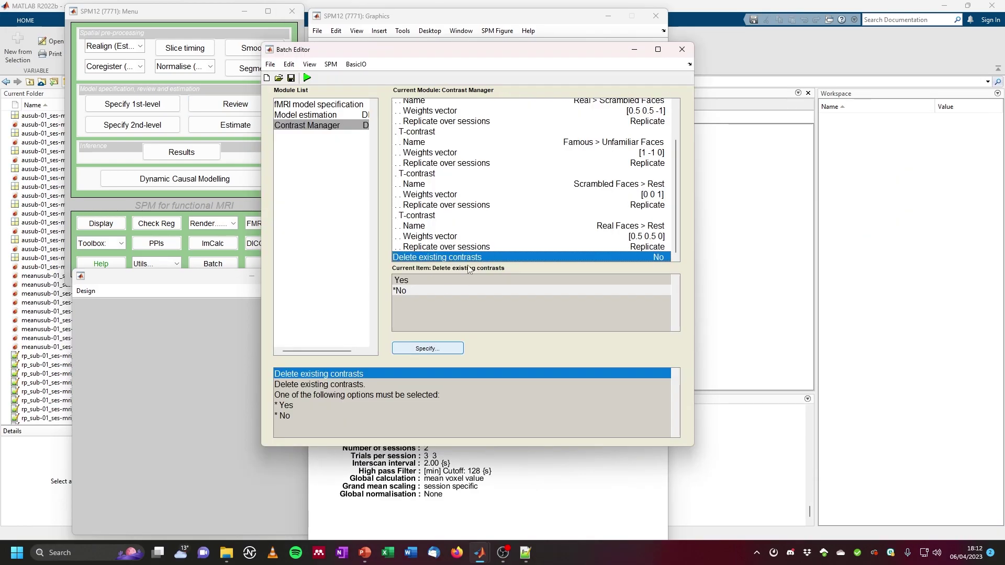
# Step: Set Delete existing contrasts to Yes, and add a Results Report module to the batch and show its settings
pyautogui.doubleClick(426, 280)
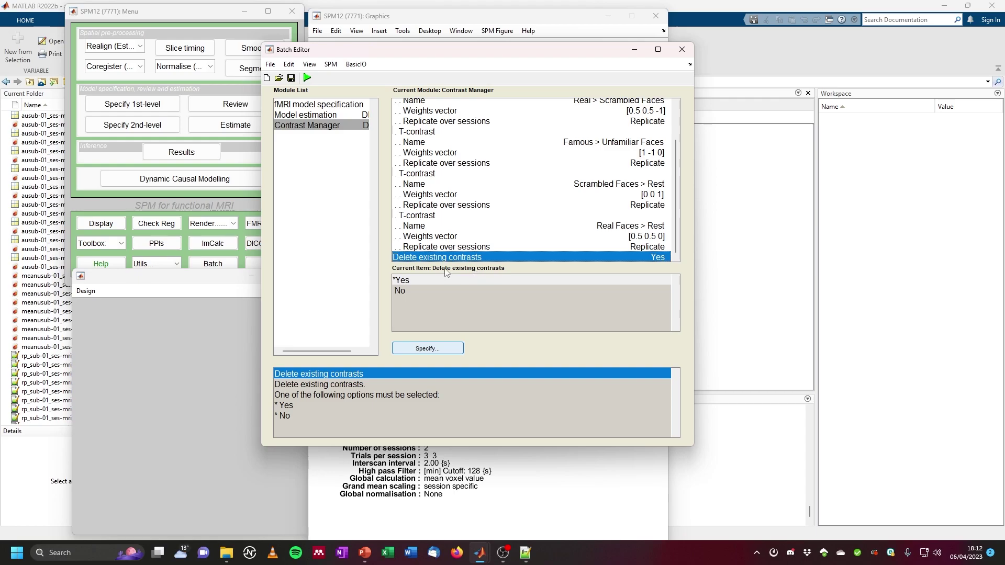
pyautogui.click(334, 67)
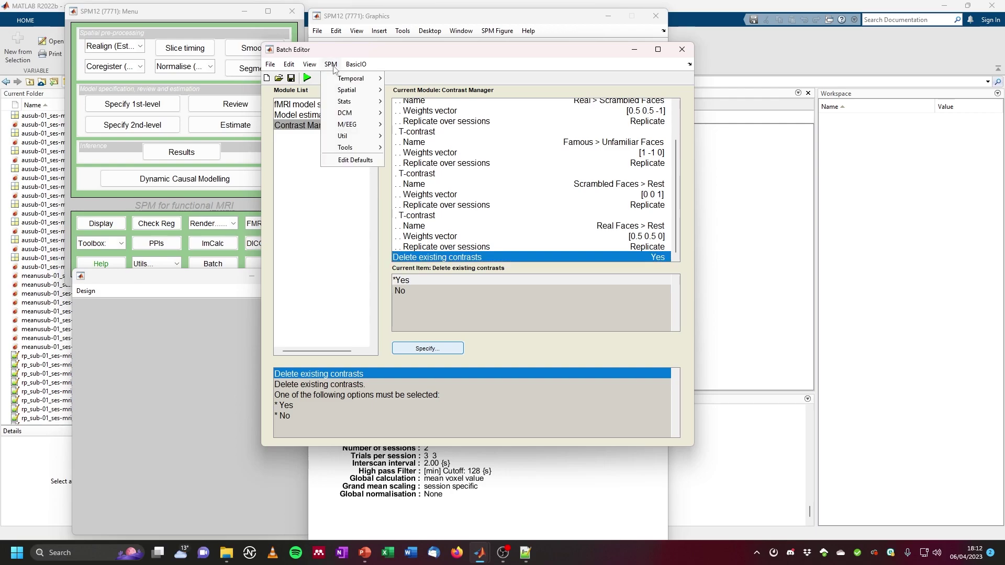
pyautogui.moveTo(342, 104)
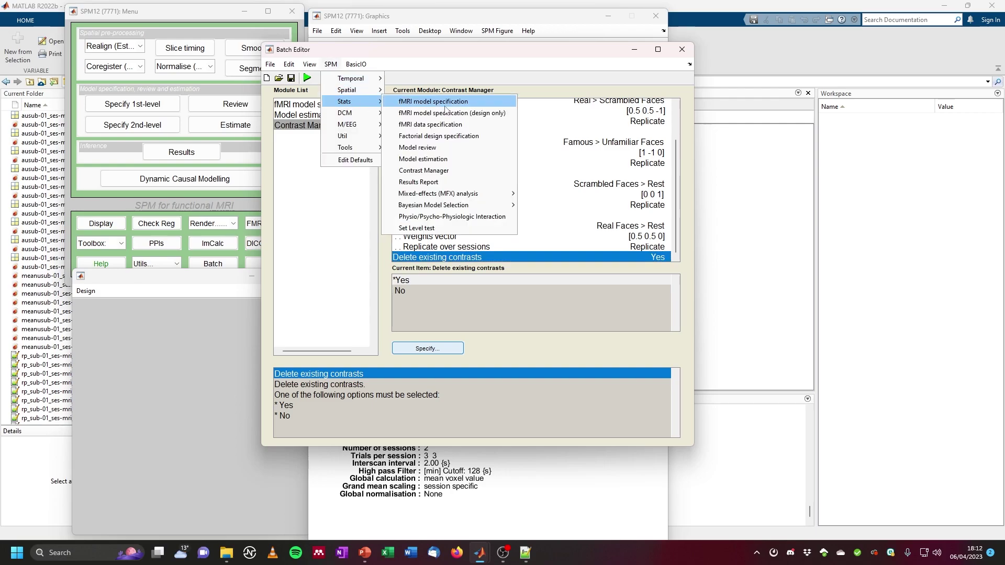
pyautogui.click(427, 183)
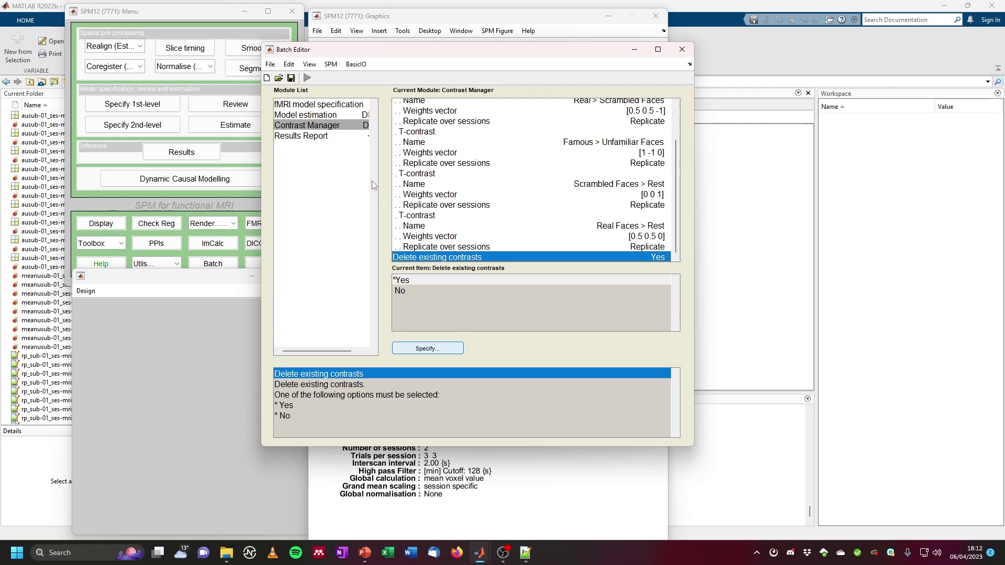
pyautogui.click(325, 137)
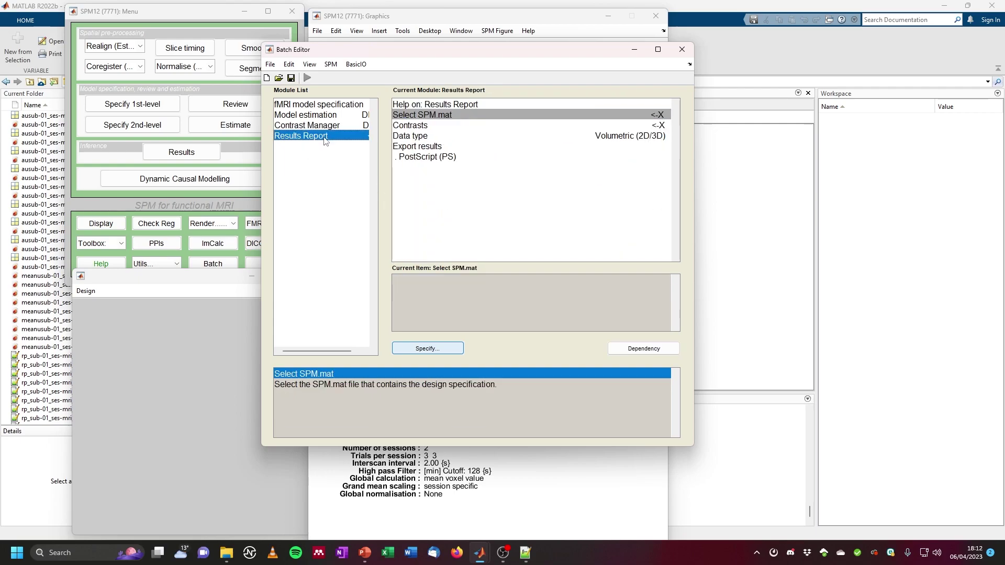
# Step: Set the Results Report's SPM.mat dependency to the Contrast Manager: SPM.mat File output
pyautogui.click(432, 115)
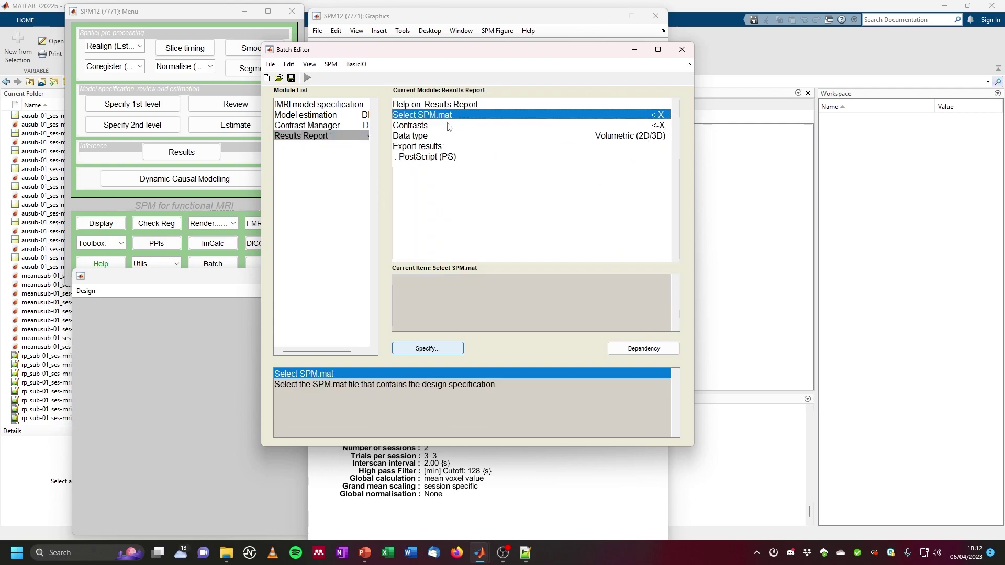
pyautogui.rightClick(458, 118)
pyautogui.click(481, 130)
pyautogui.click(458, 174)
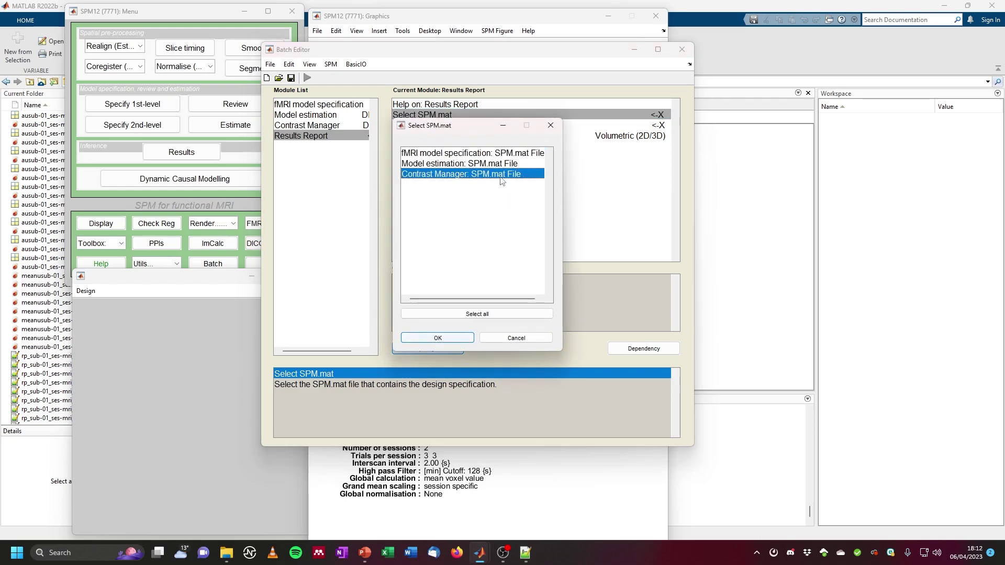
pyautogui.click(437, 337)
# Step: Add a contrast query to the Results Report and set its Contrast(s) value to Inf
pyautogui.click(449, 127)
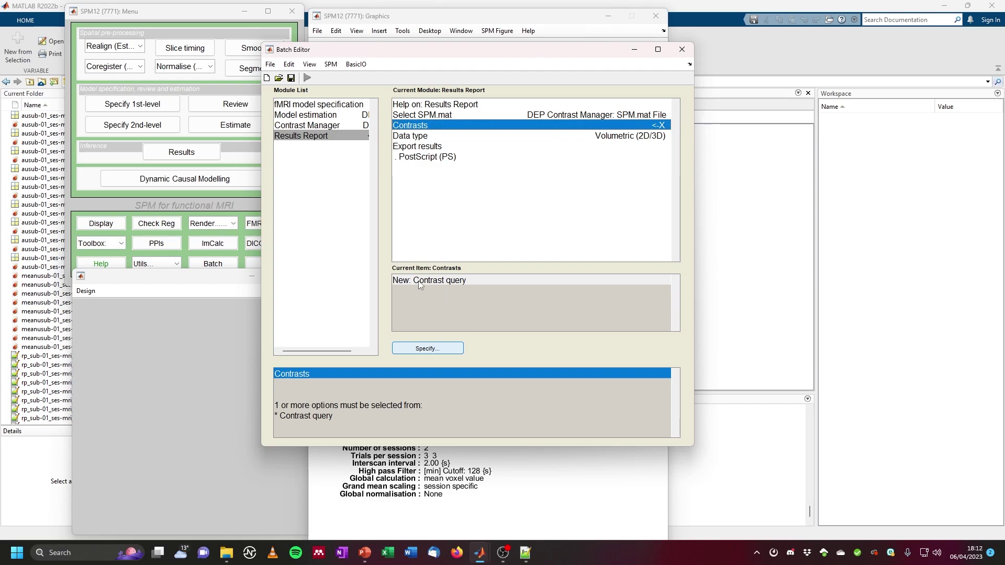
pyautogui.doubleClick(438, 282)
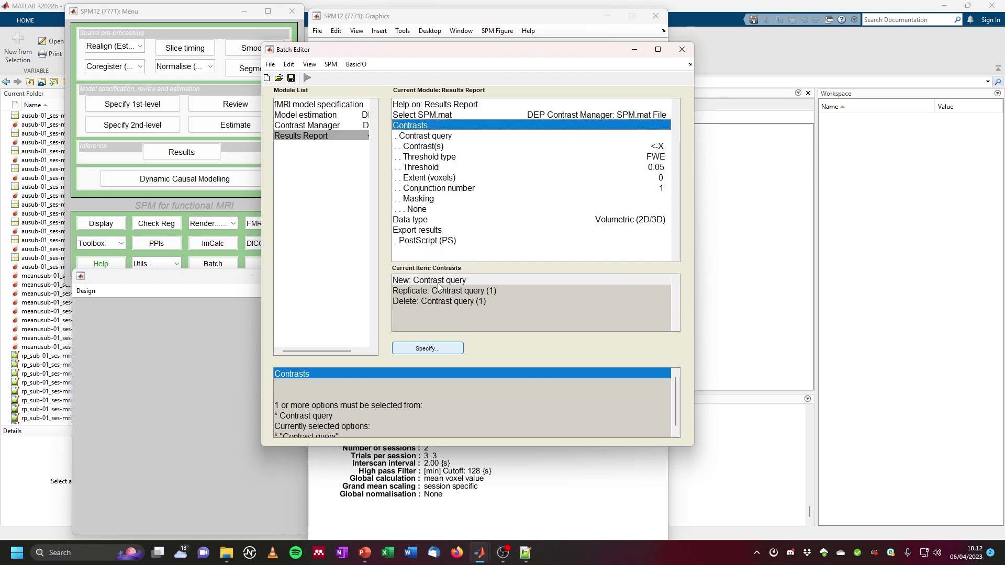
pyautogui.click(451, 147)
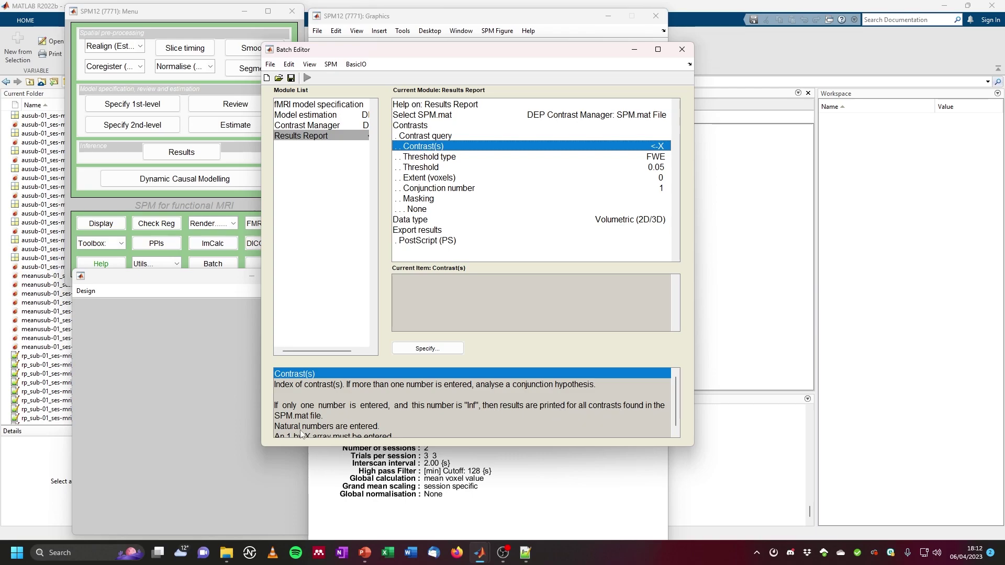
pyautogui.click(428, 350)
pyautogui.write('Inf')
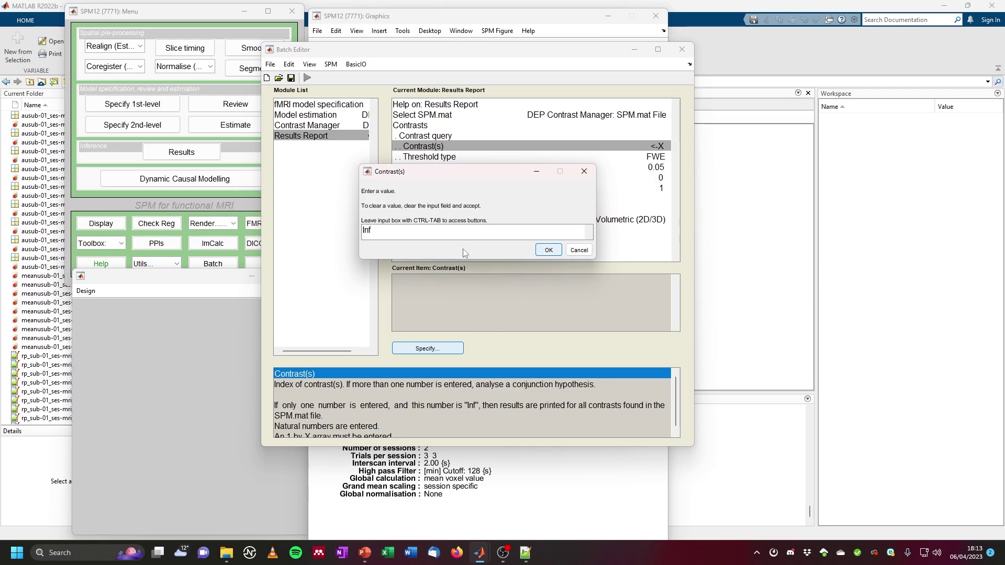
pyautogui.press('Return')
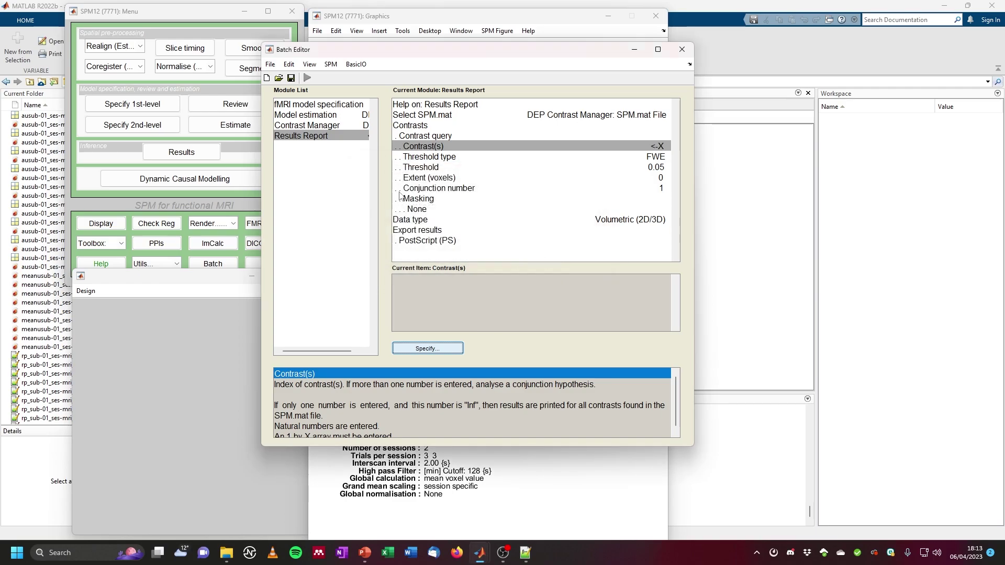
# Step: Set the contrast query's threshold type to none and its threshold to 0.001
pyautogui.click(460, 159)
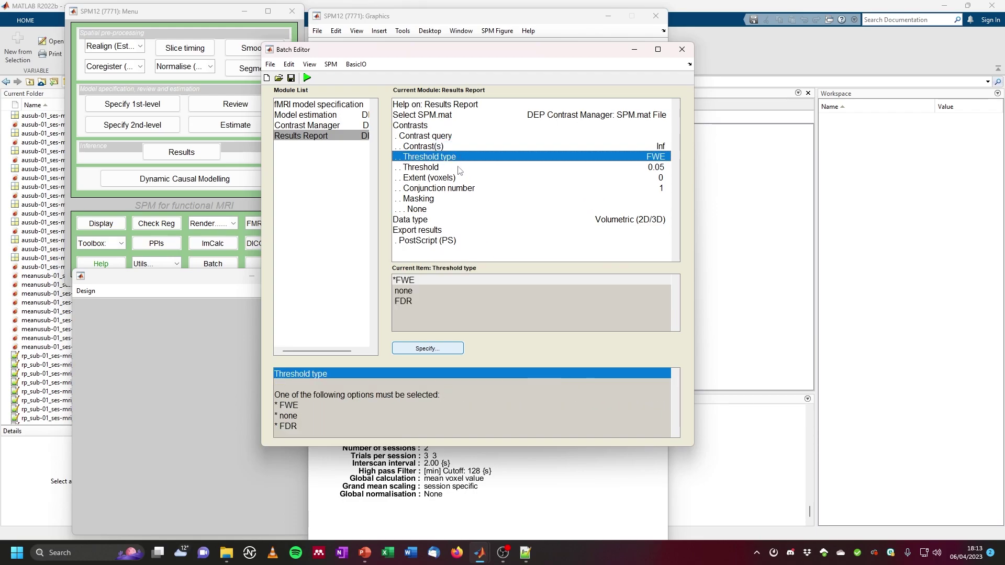
pyautogui.click(423, 291)
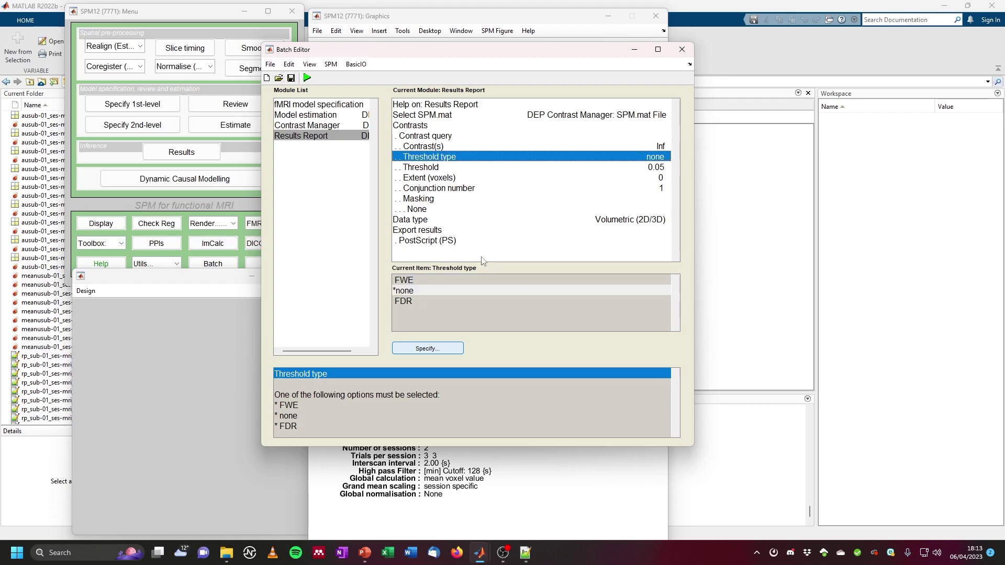
pyautogui.click(434, 168)
pyautogui.click(427, 349)
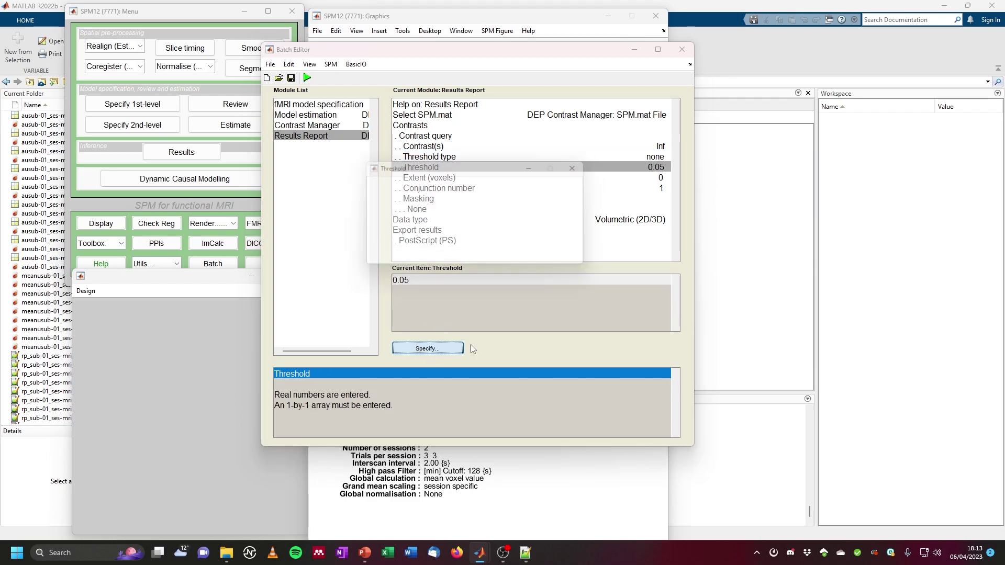
pyautogui.write('01')
pyautogui.click(549, 261)
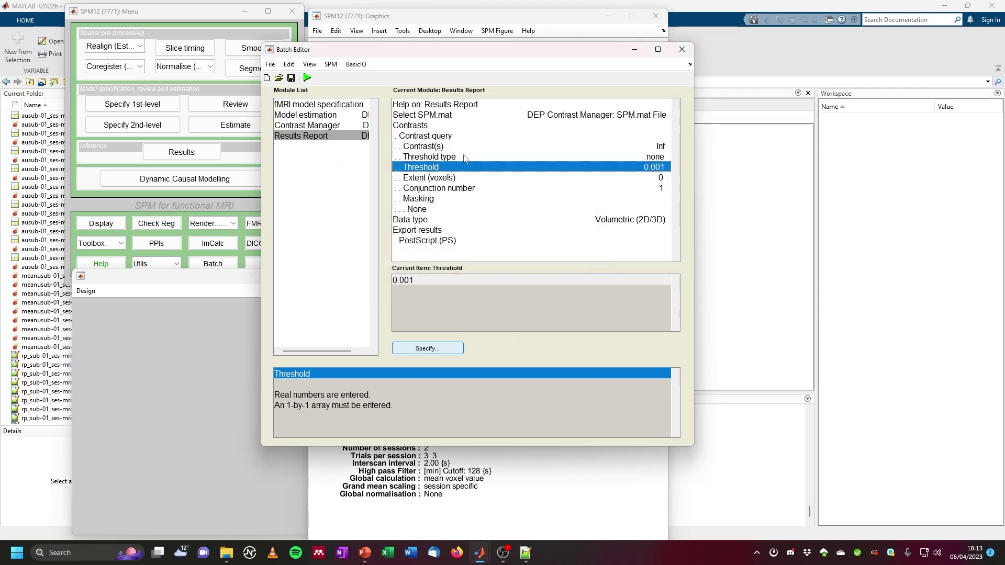
# Step: Set the contrast query's extent to 10 voxels and remove the PostScript (PS) item from Export results
pyautogui.click(453, 179)
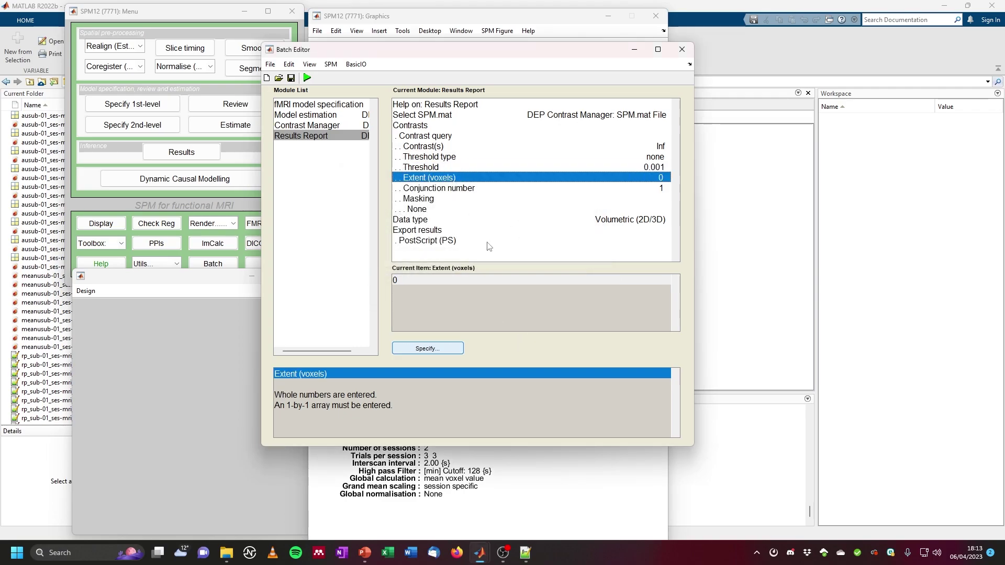
pyautogui.click(442, 348)
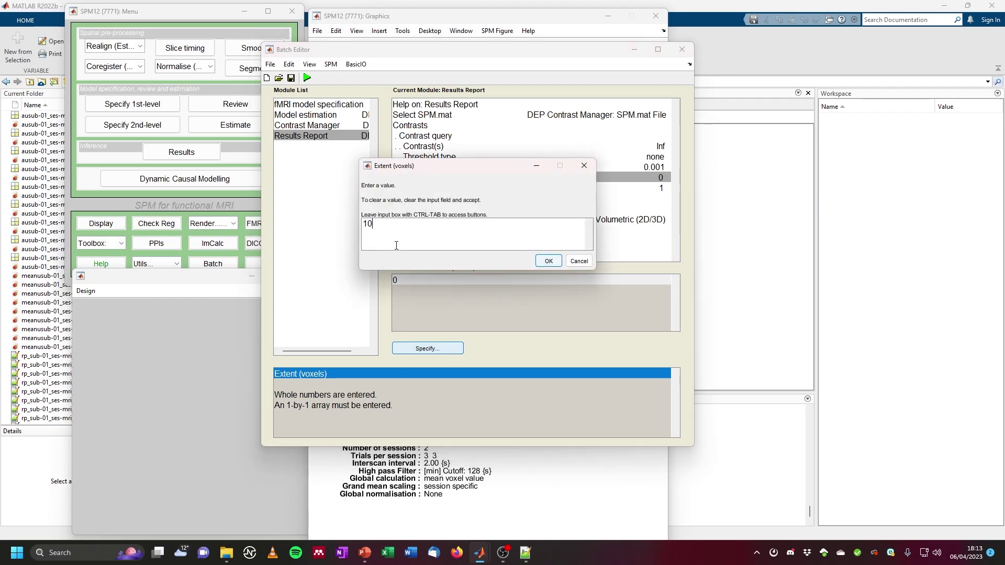
pyautogui.click(548, 261)
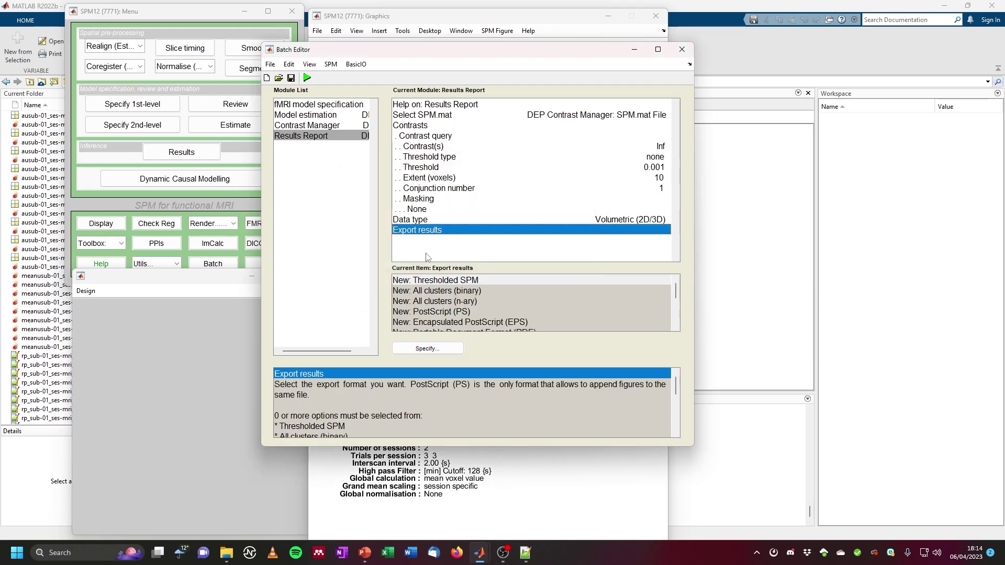
# Step: Run the batch, allowing the existing SPM file to be overwritten, and switch the displayed results to the Real > Scrambled Faces contrast
pyautogui.click(307, 78)
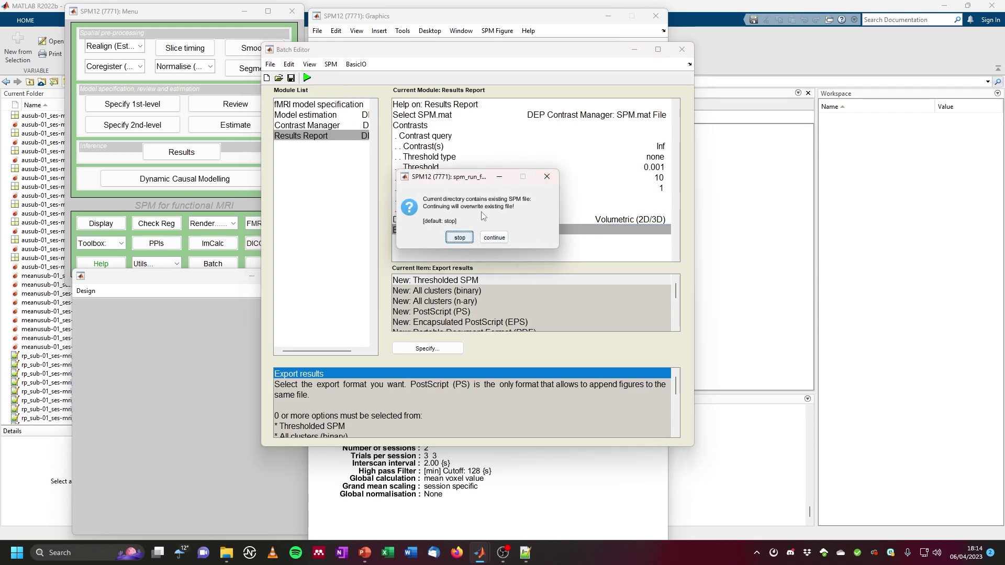
pyautogui.click(494, 238)
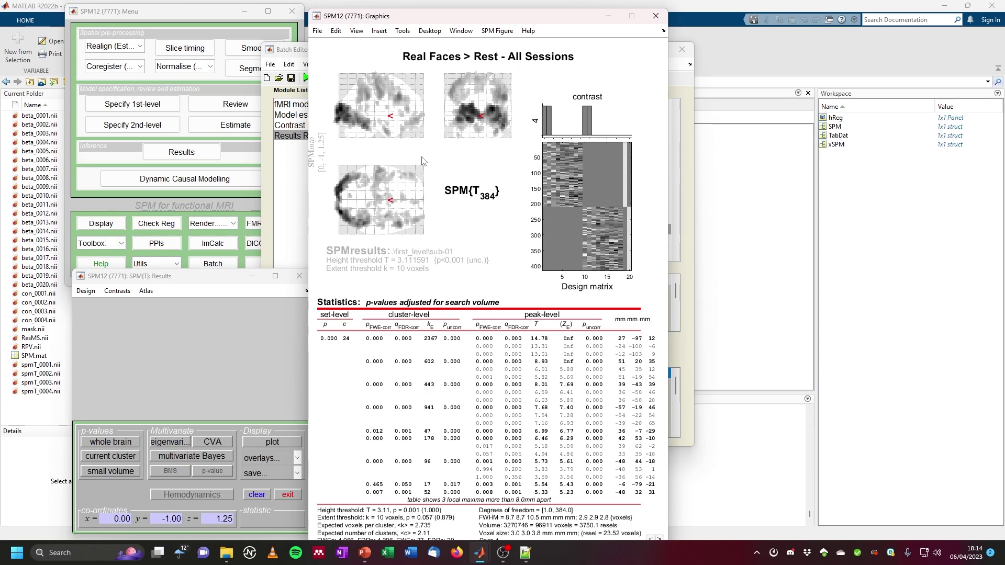
pyautogui.click(118, 291)
pyautogui.moveTo(142, 318)
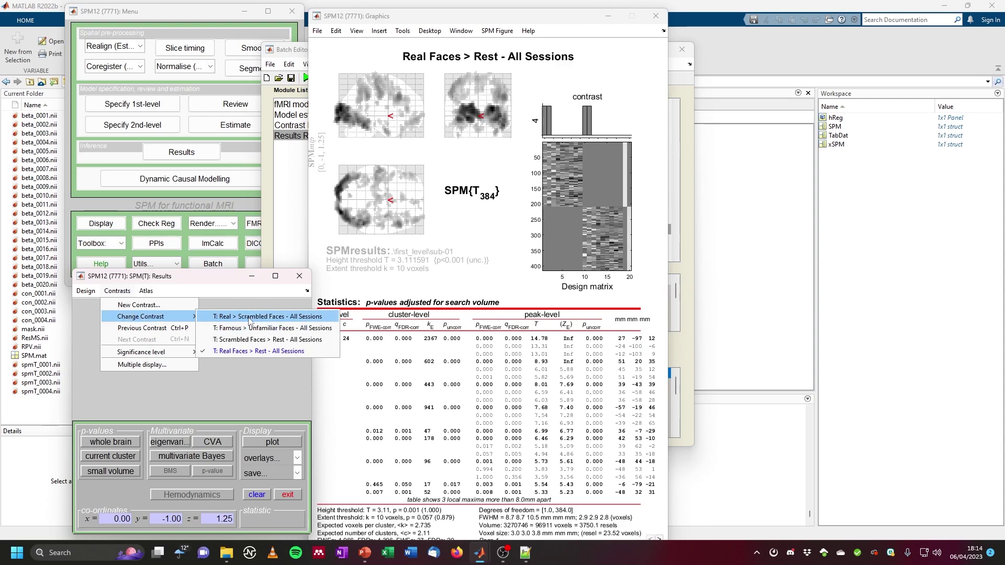
pyautogui.click(248, 316)
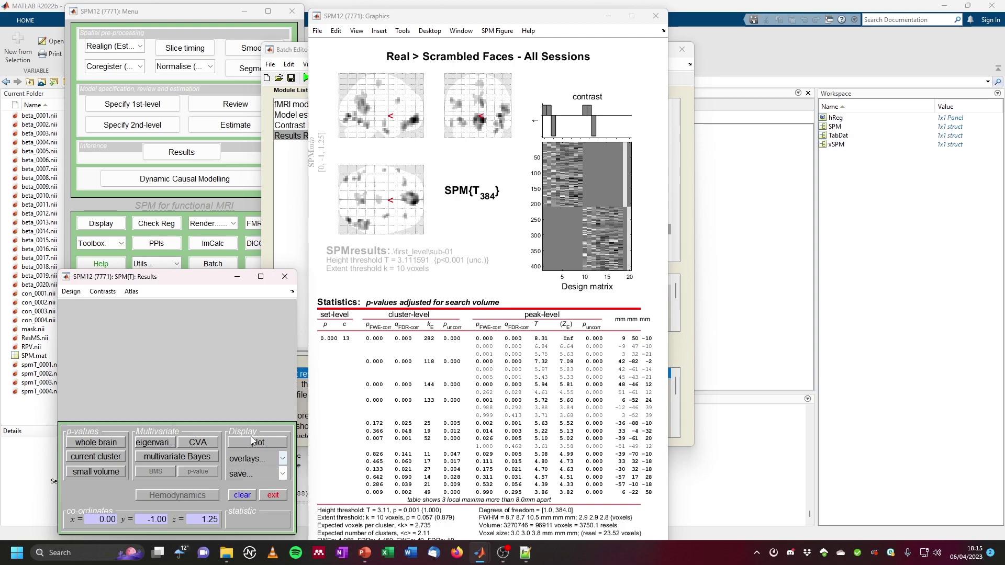
# Step: Overlay the Real > Scrambled Faces results as sections on single_subj_T1.nii from SPM12's canonical folder
pyautogui.click(267, 459)
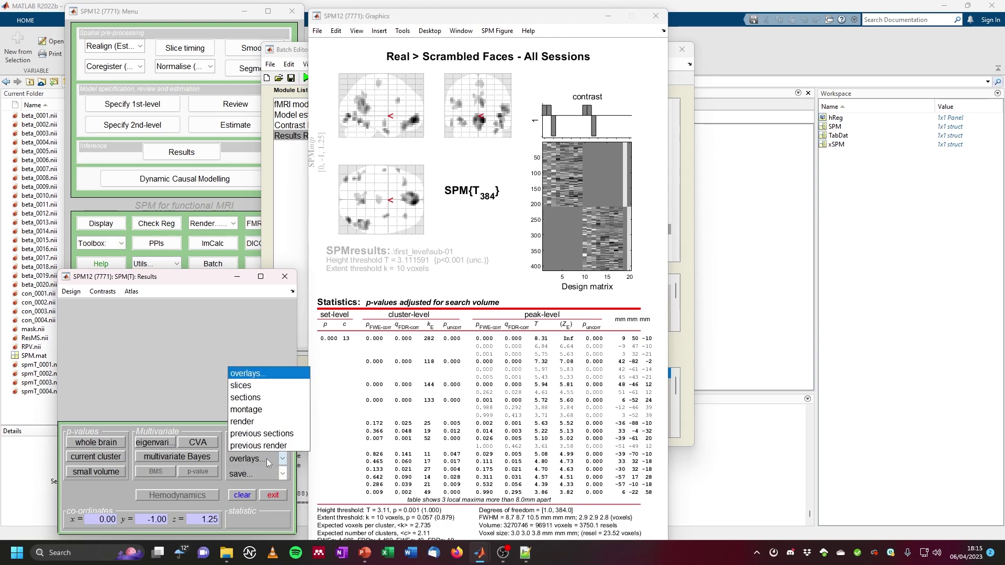
pyautogui.click(255, 398)
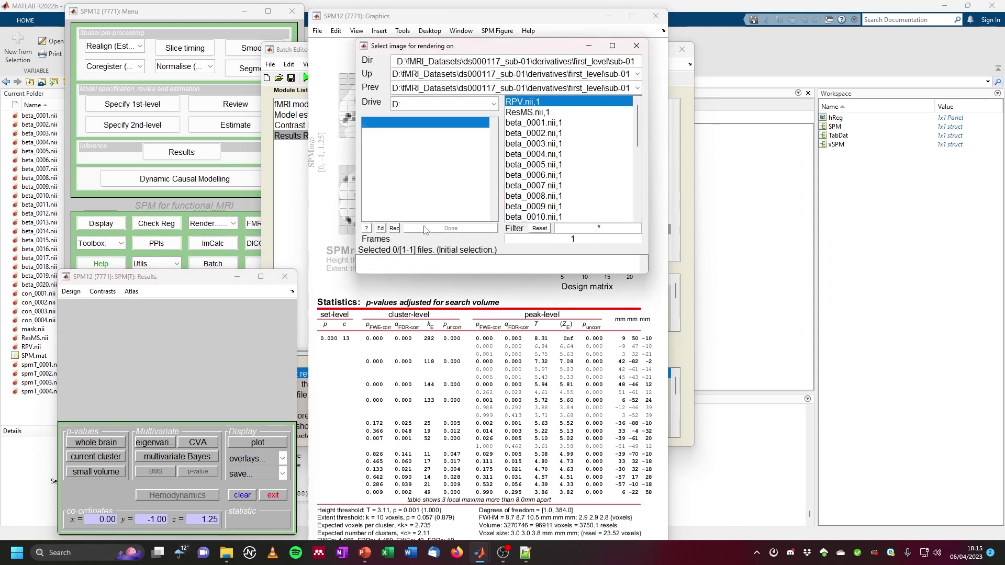
pyautogui.click(419, 89)
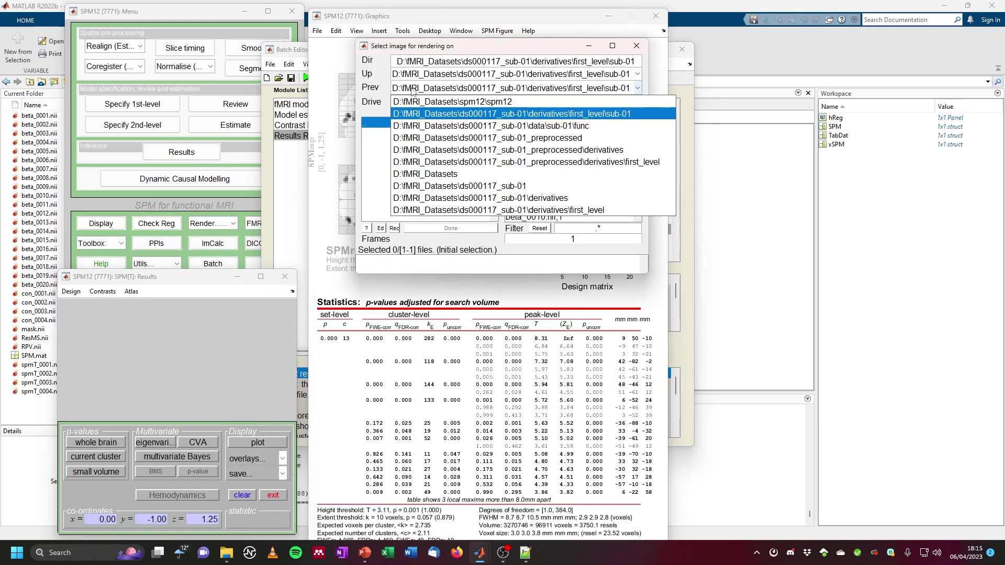
pyautogui.click(440, 102)
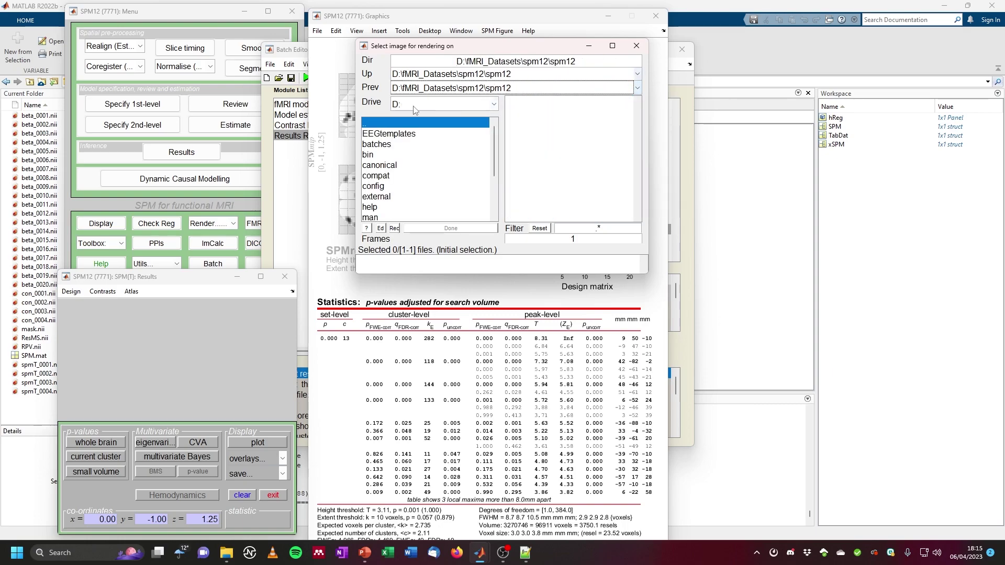
pyautogui.click(392, 166)
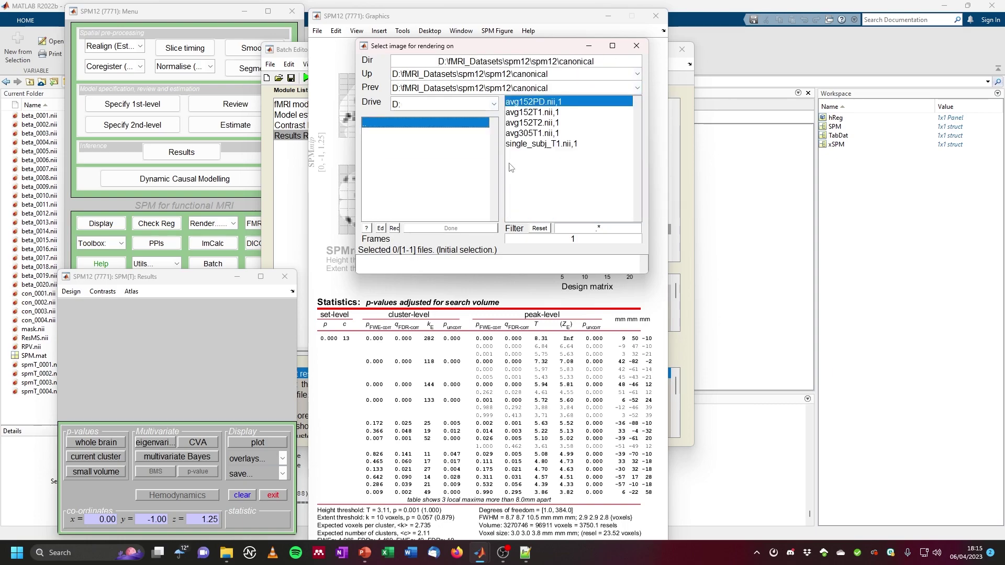
pyautogui.click(542, 144)
pyautogui.click(459, 228)
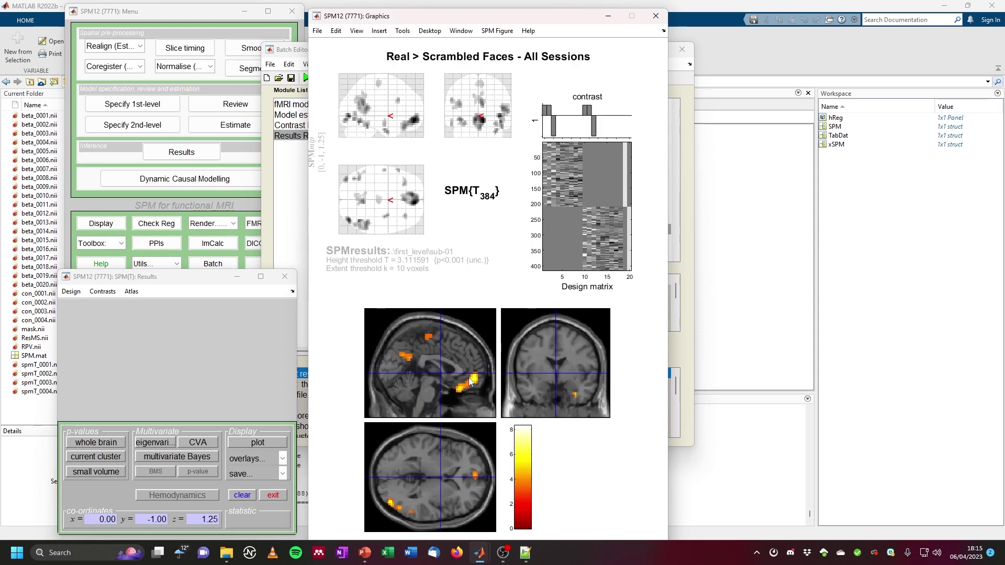
# Step: Move the crosshair to the large frontal cluster and turn on Neuromorphometrics anatomical labels for the section views
pyautogui.click(472, 382)
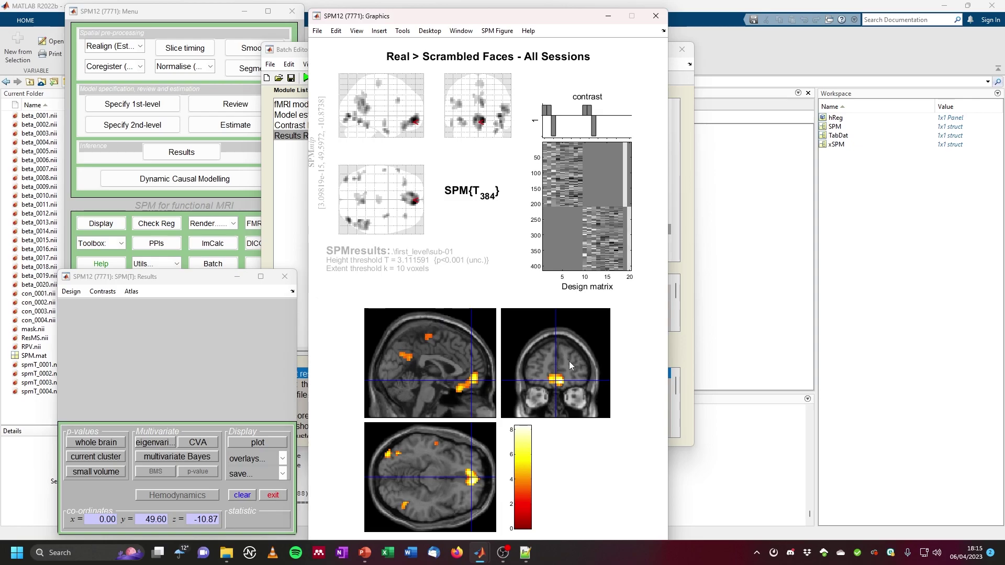
pyautogui.rightClick(570, 363)
pyautogui.moveTo(616, 482)
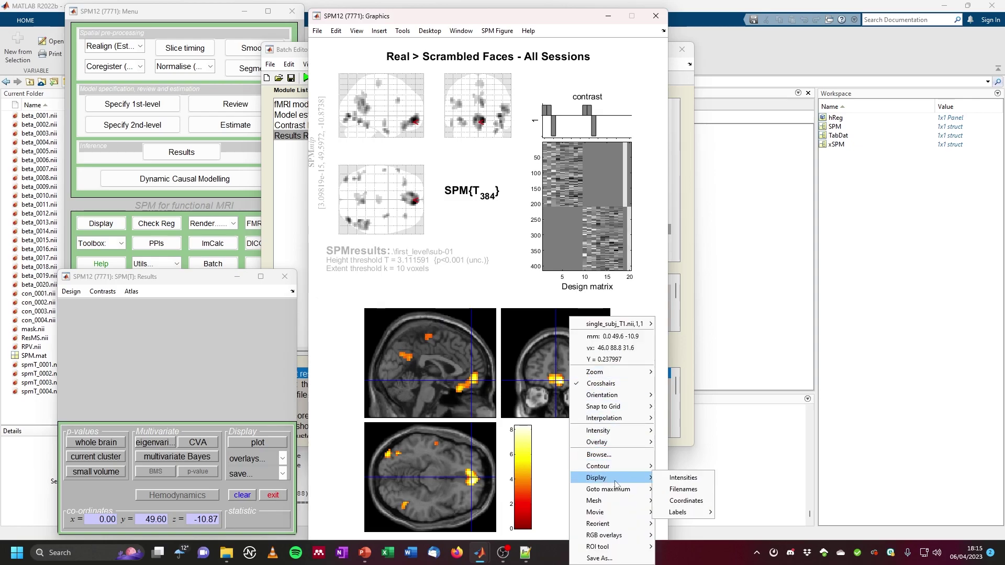
pyautogui.moveTo(674, 513)
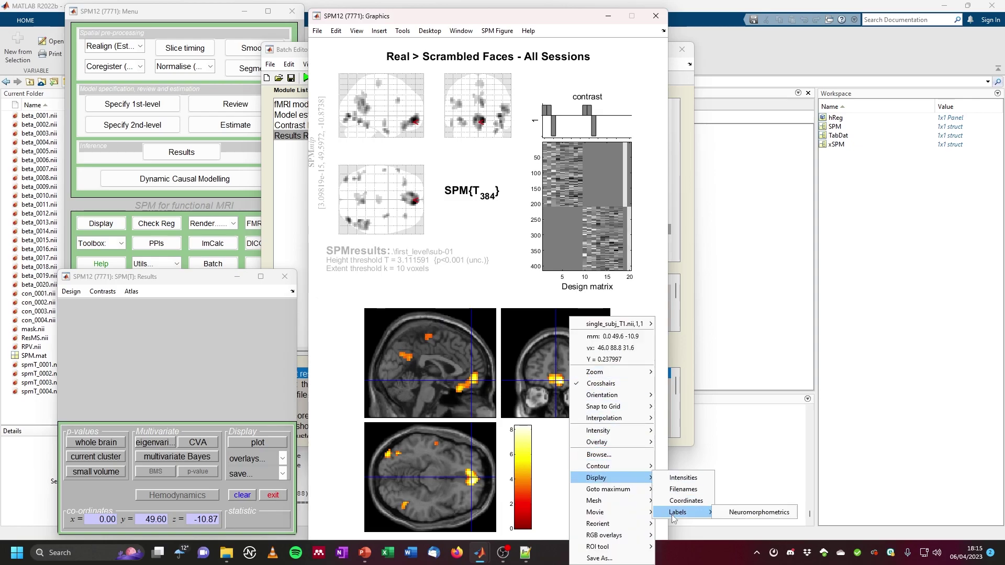
pyautogui.click(759, 513)
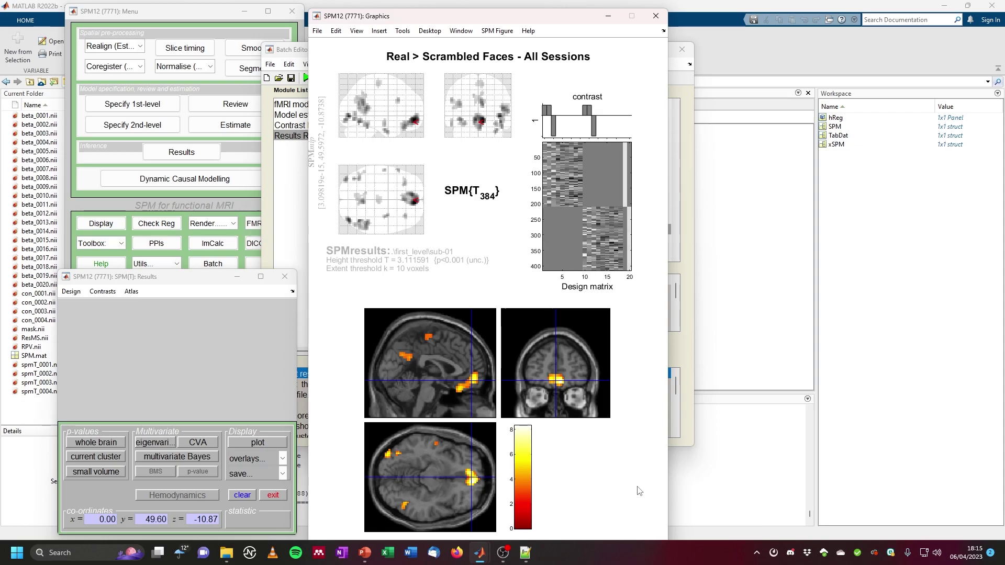
# Step: Examine the anatomical labels of the main Real > Scrambled Faces clusters in the frontal, medial, occipital and temporal regions
pyautogui.click(468, 385)
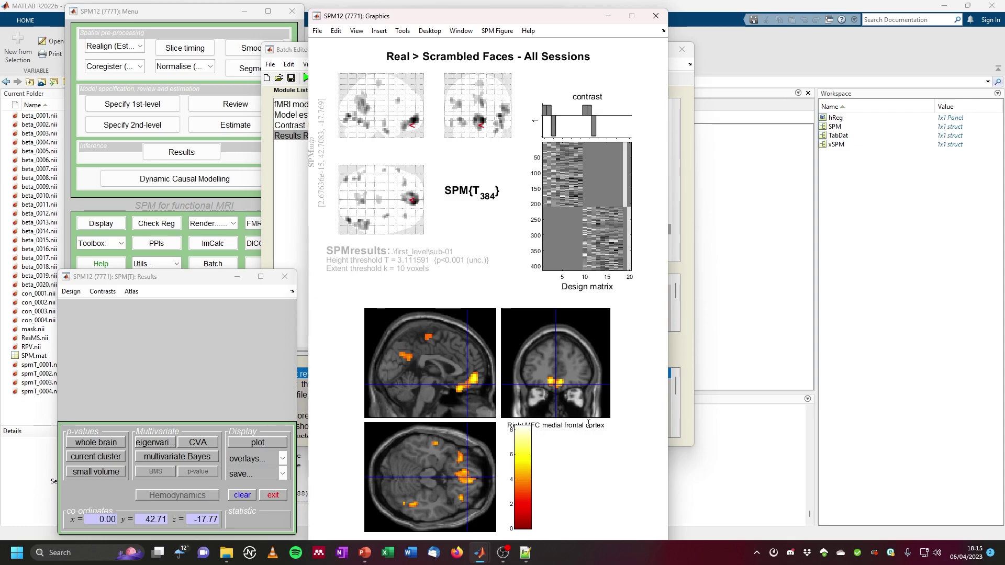
pyautogui.click(409, 481)
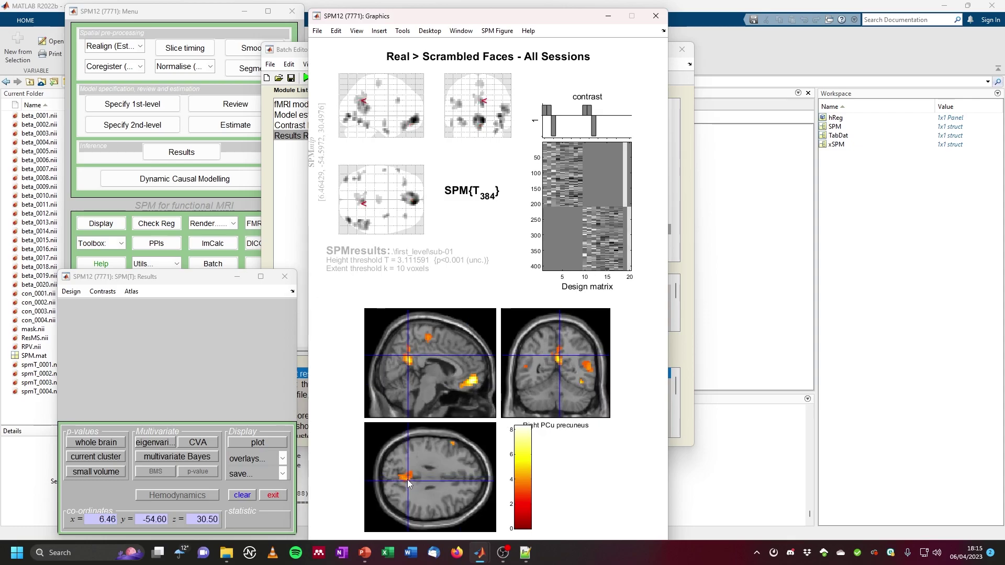
pyautogui.click(428, 339)
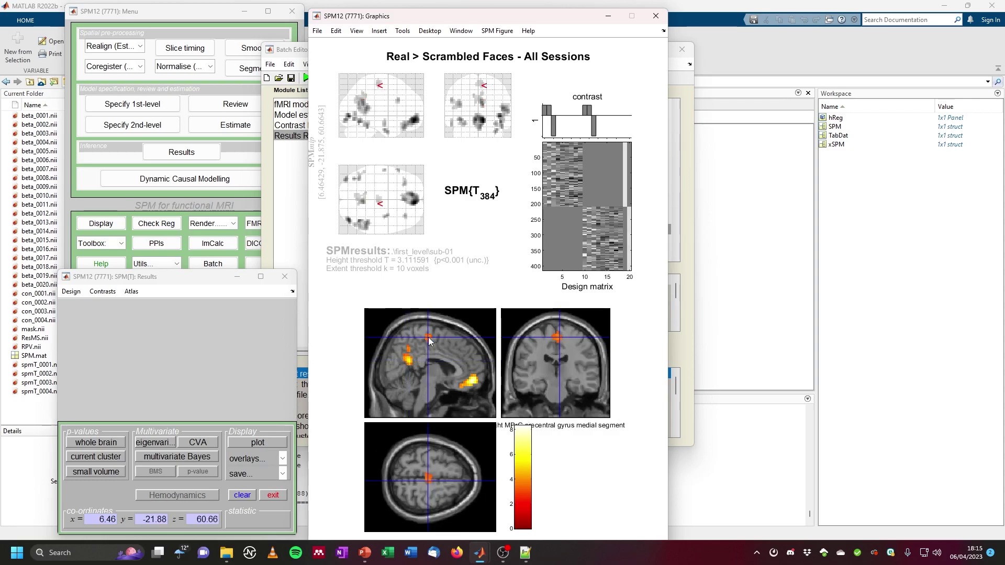
pyautogui.moveTo(430, 475); pyautogui.dragTo(430, 452)
pyautogui.click(399, 378)
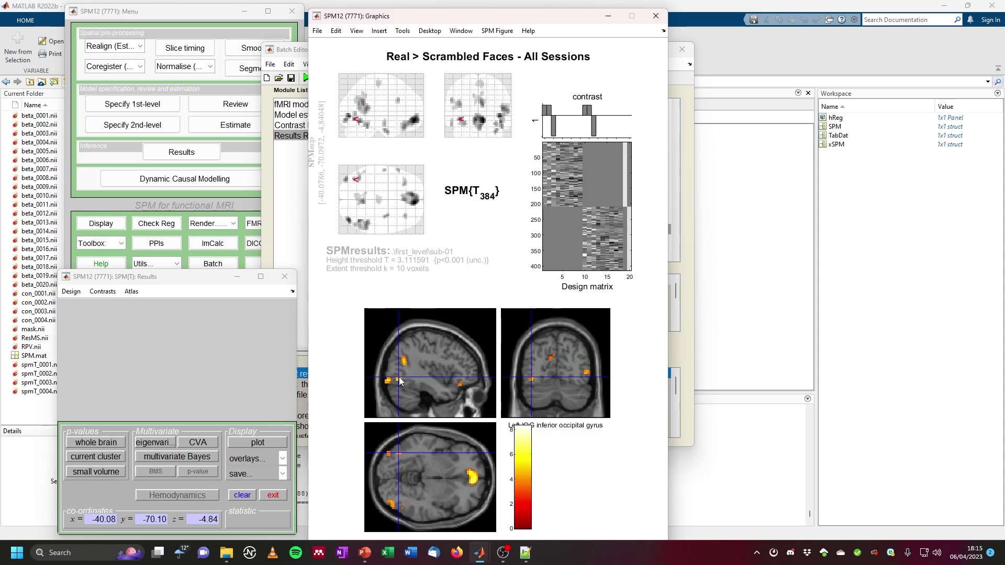
pyautogui.moveTo(400, 380); pyautogui.dragTo(406, 362)
pyautogui.moveTo(551, 358); pyautogui.dragTo(582, 365)
pyautogui.moveTo(437, 475); pyautogui.dragTo(415, 503)
pyautogui.moveTo(413, 387); pyautogui.dragTo(417, 391)
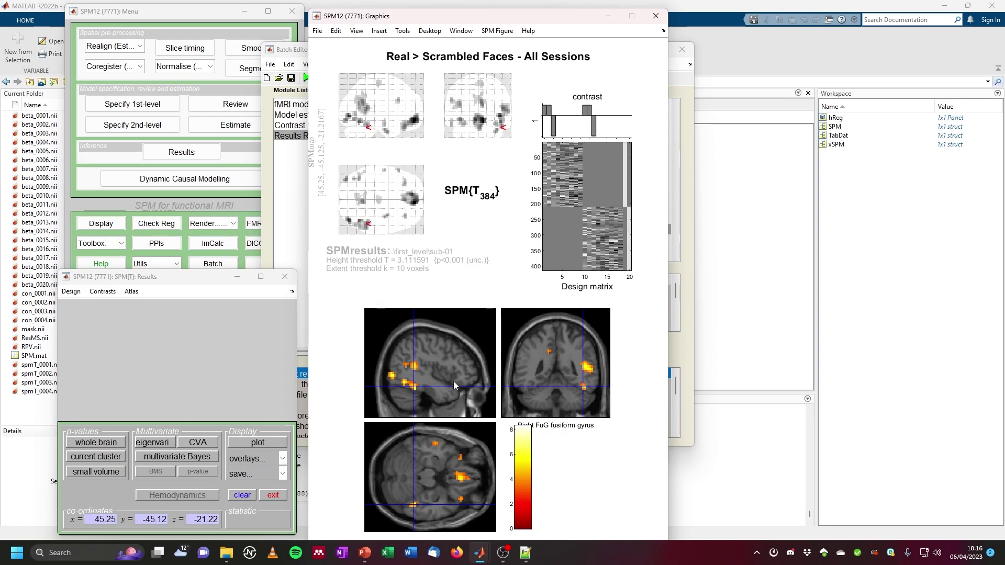
pyautogui.click(587, 369)
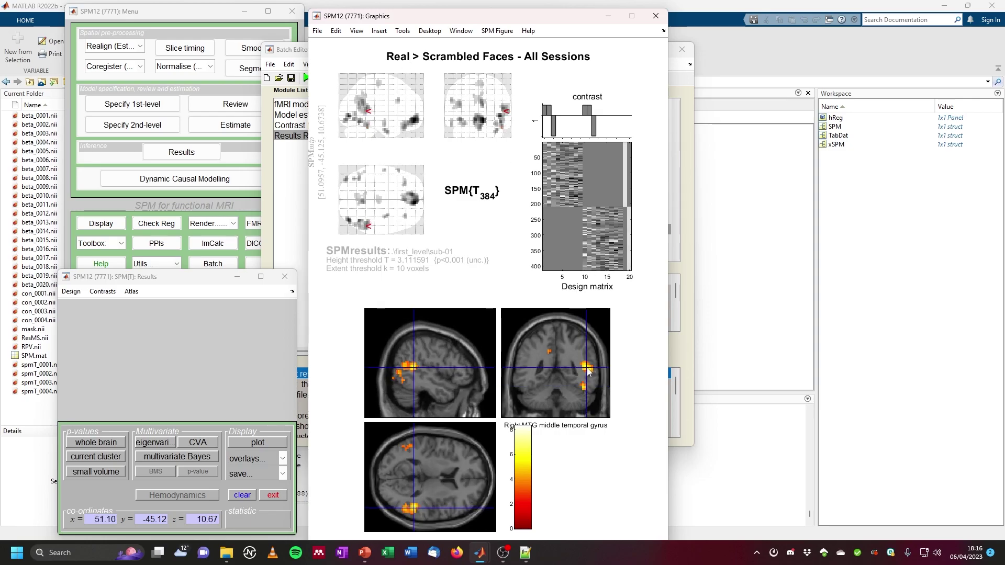
# Step: Switch the displayed results to the Famous > Unfamiliar Faces - All Sessions contrast
pyautogui.click(104, 293)
pyautogui.moveTo(129, 323)
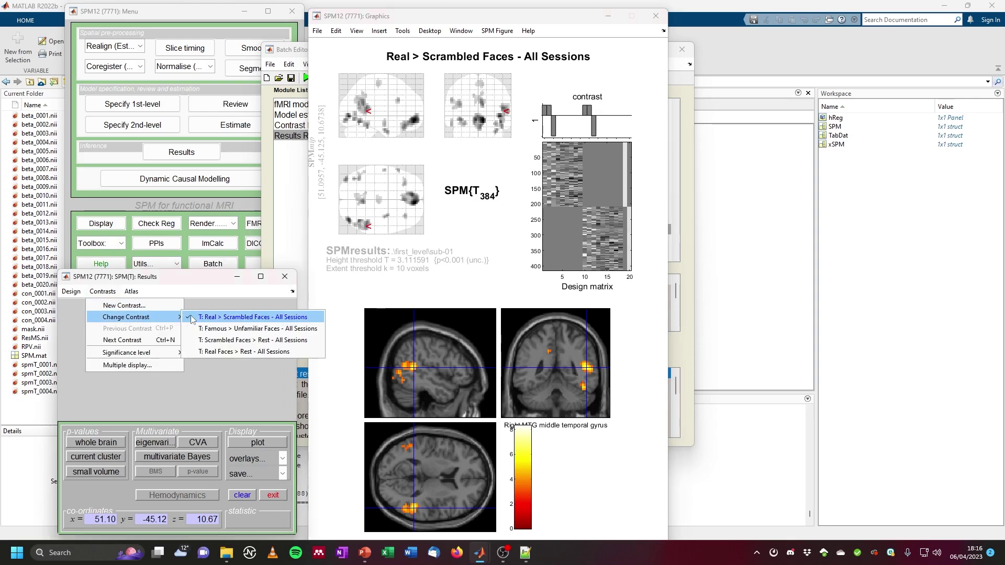
pyautogui.click(231, 330)
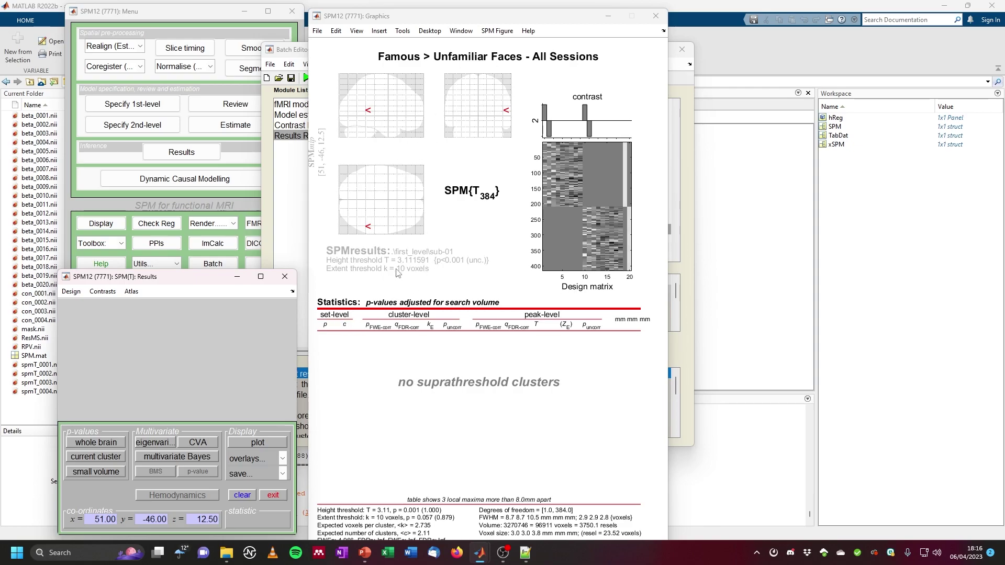
# Step: Change the significance level for Famous > Unfamiliar Faces to an uncorrected threshold of 0.01 with an extent threshold of 0 voxels
pyautogui.click(105, 292)
pyautogui.moveTo(128, 353)
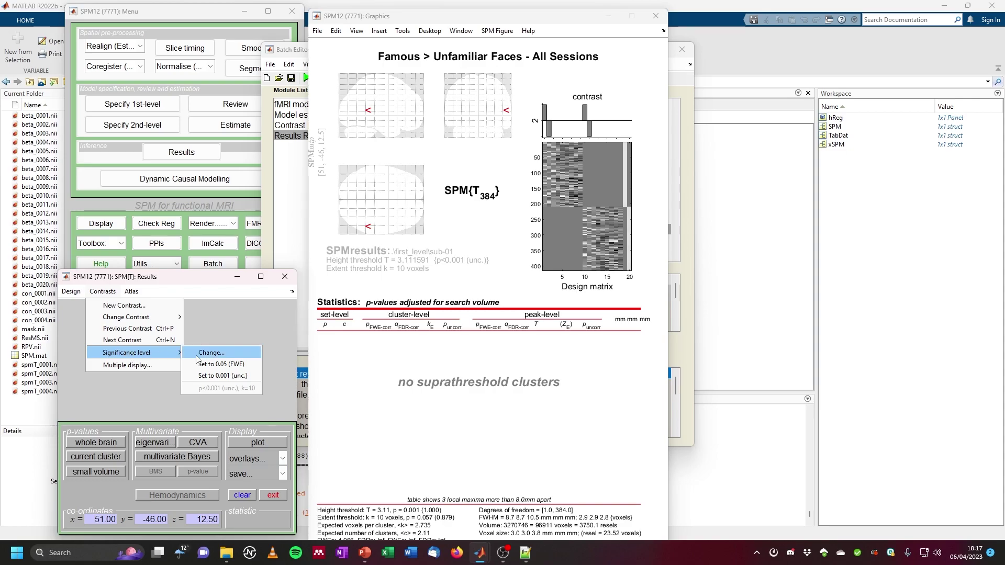
pyautogui.click(225, 357)
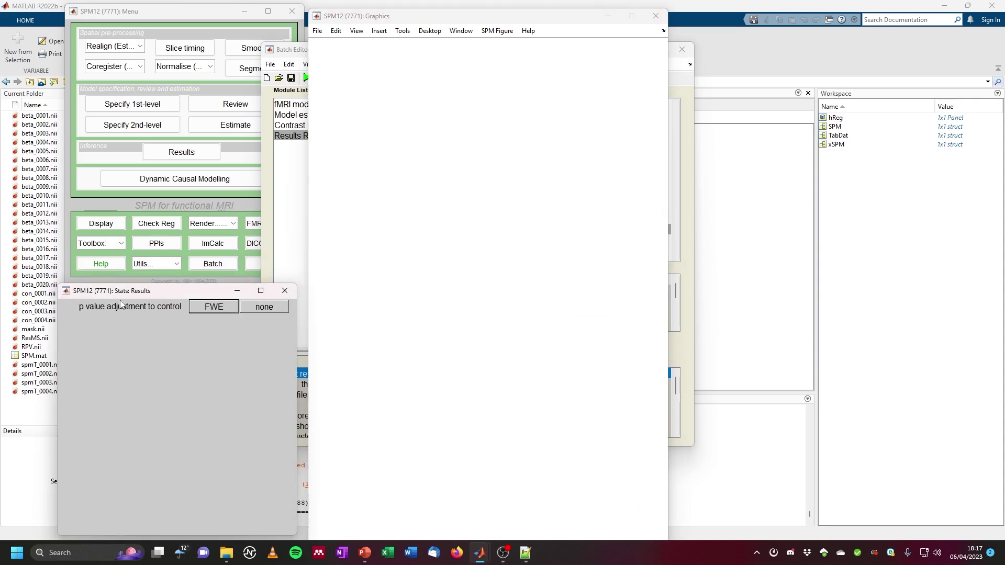
pyautogui.click(262, 308)
pyautogui.click(275, 305)
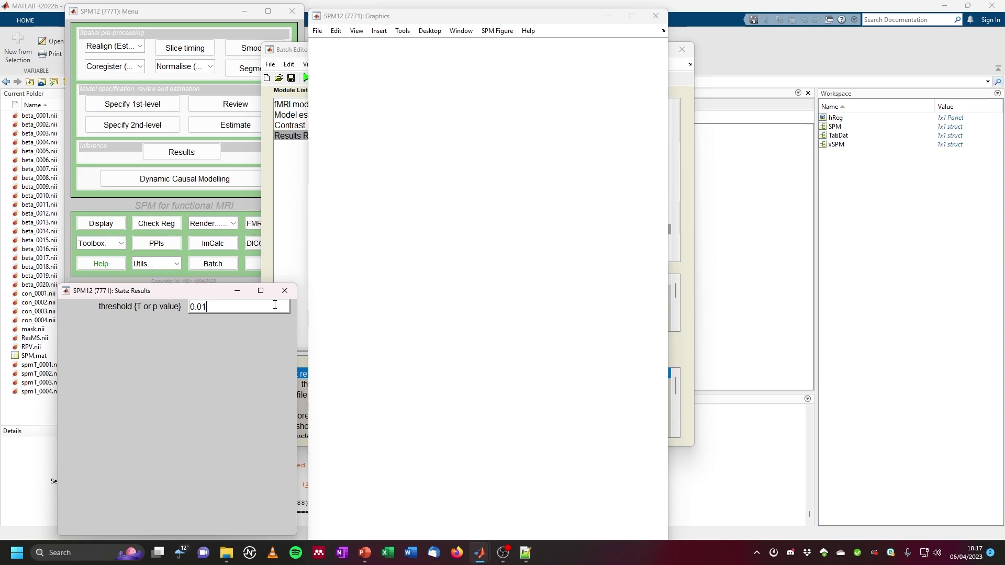
pyautogui.press('Return')
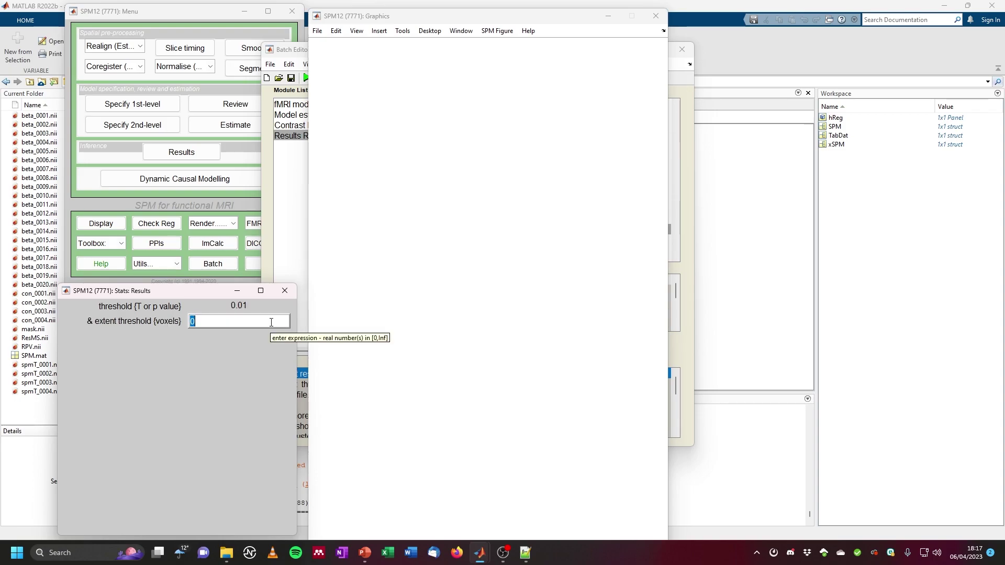
pyautogui.press('Return')
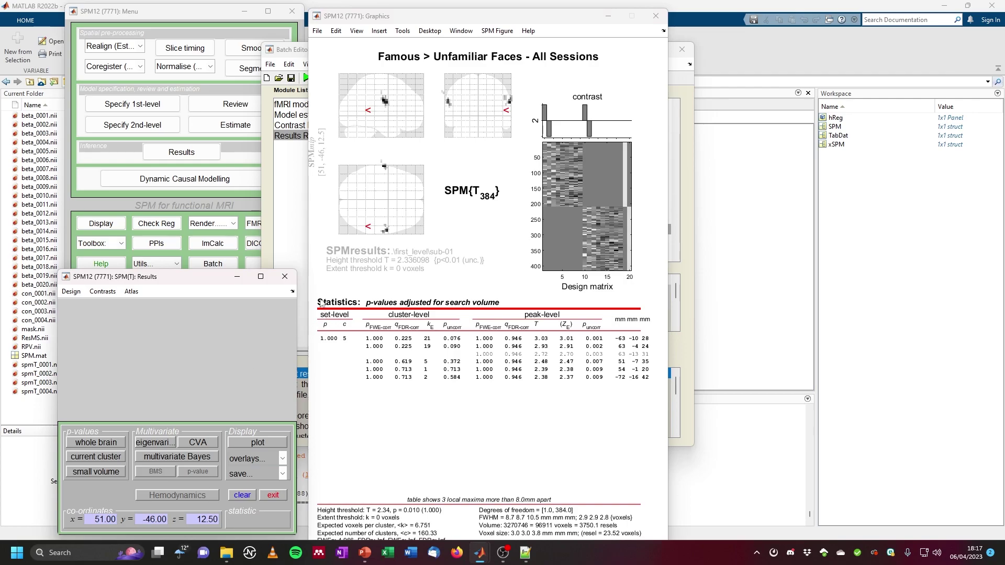
# Step: Overlay the Famous > Unfamiliar Faces results on the previous sections and turn on Neuromorphometrics anatomical labels
pyautogui.click(264, 463)
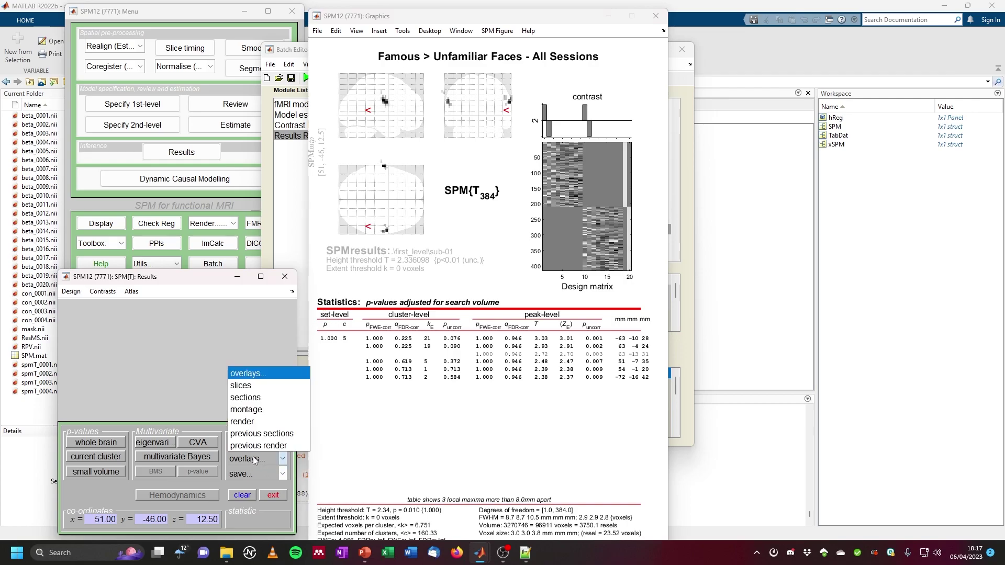
pyautogui.click(269, 435)
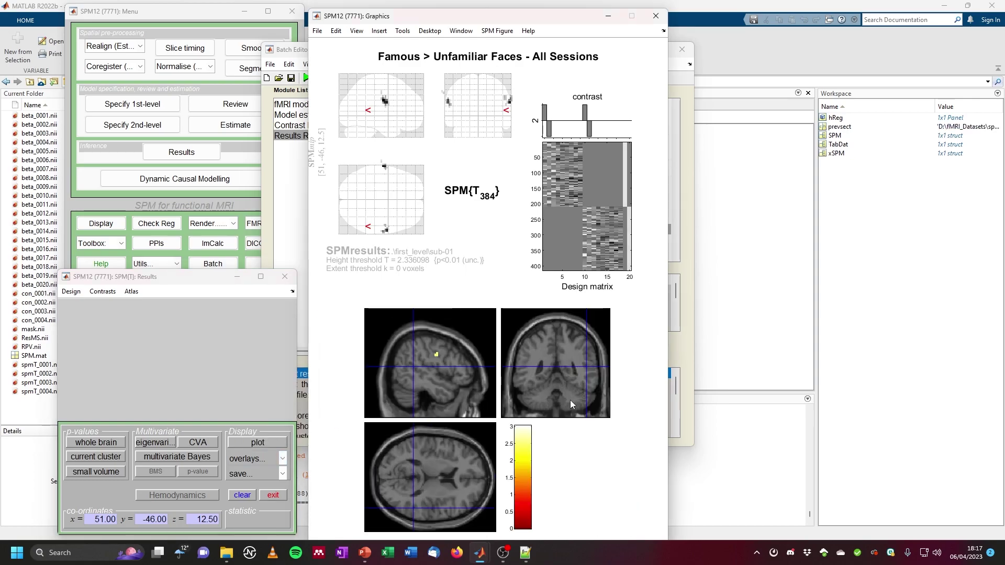
pyautogui.rightClick(570, 401)
pyautogui.moveTo(615, 477)
pyautogui.moveTo(699, 513)
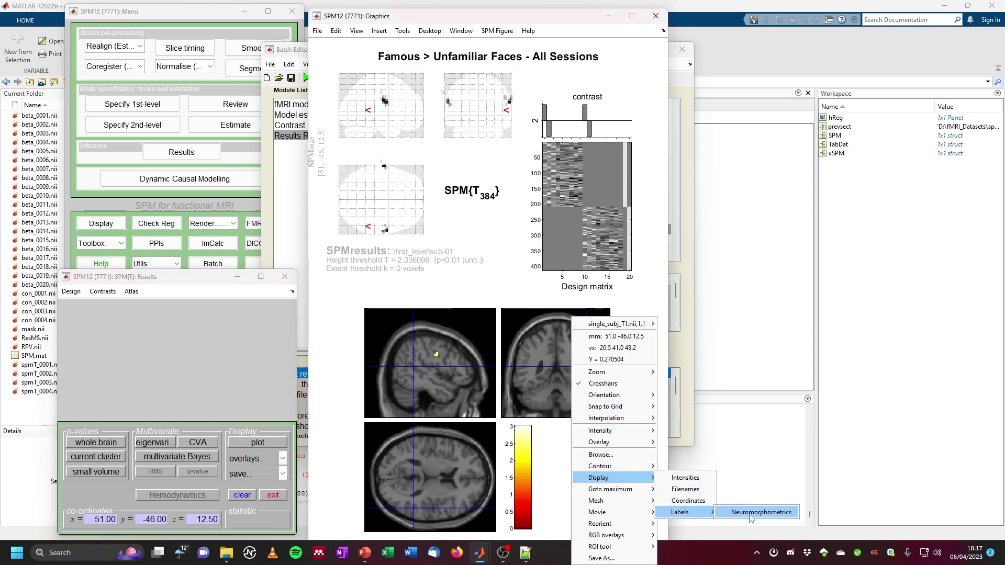
pyautogui.click(754, 514)
# Step: Examine the anatomical labels of the small lateral clusters in both hemispheres for Famous > Unfamiliar Faces
pyautogui.click(438, 355)
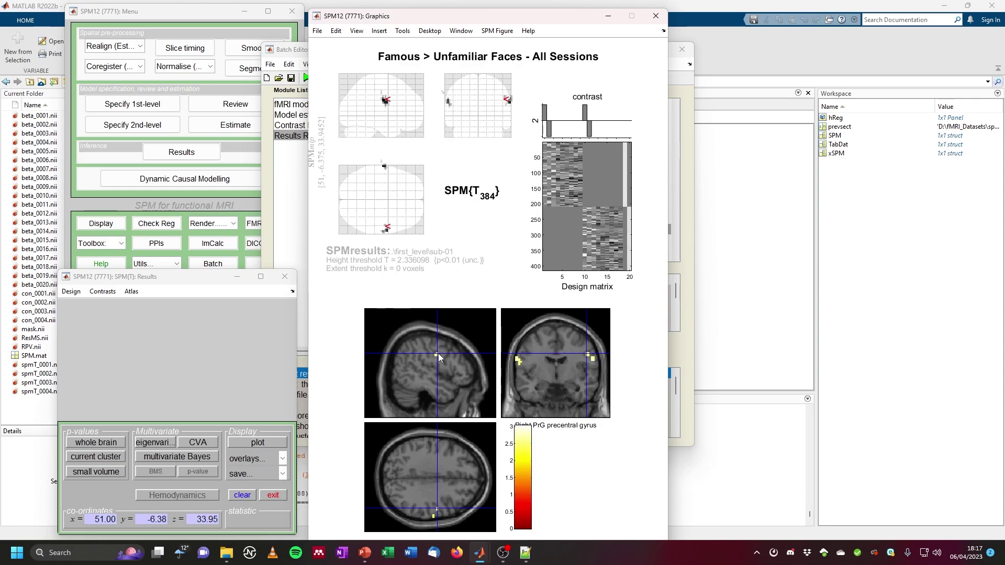
pyautogui.click(517, 359)
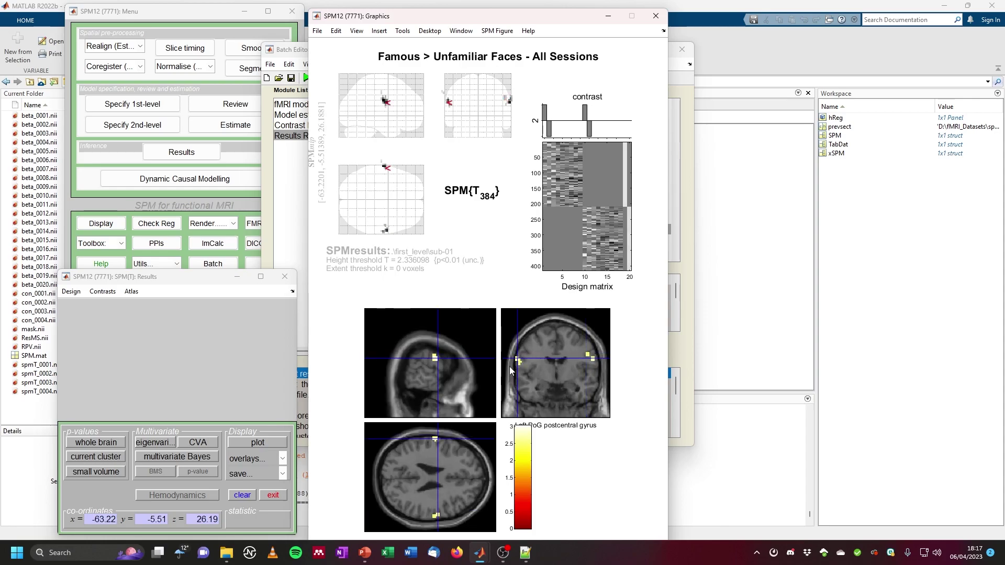
pyautogui.click(590, 358)
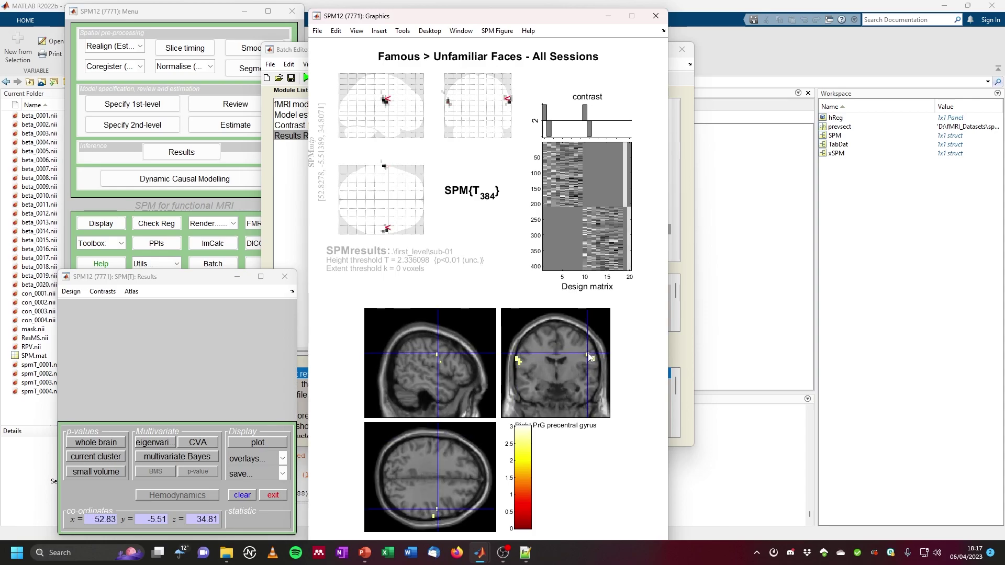
pyautogui.click(592, 358)
pyautogui.click(517, 360)
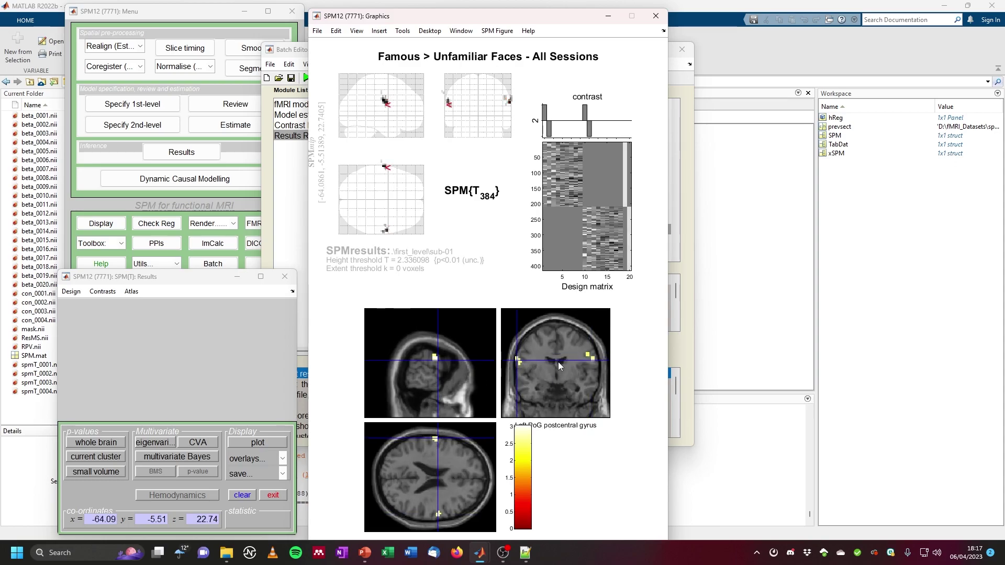
pyautogui.click(518, 358)
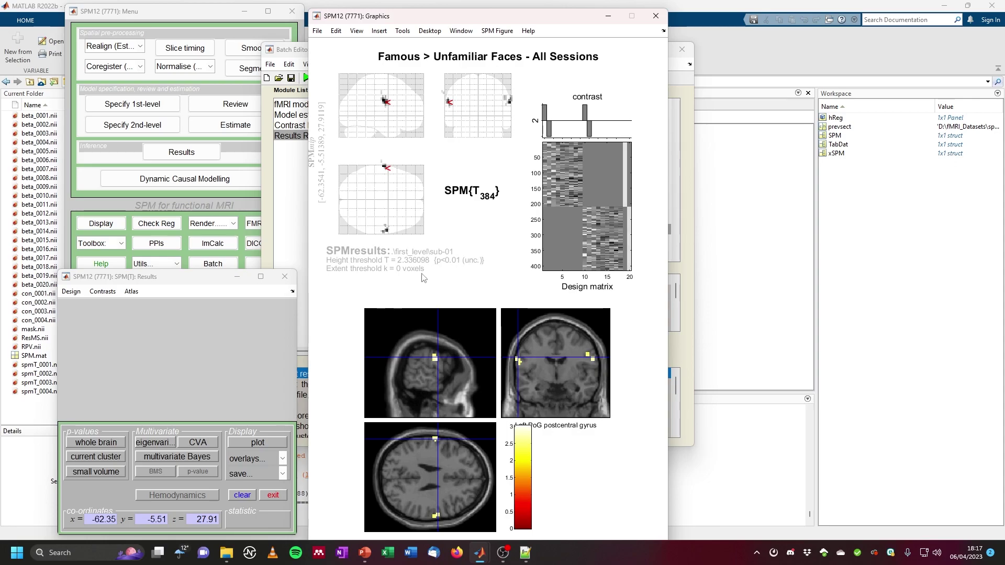
# Step: Switch the displayed results to the Scrambled Faces > Rest - All Sessions contrast
pyautogui.click(103, 291)
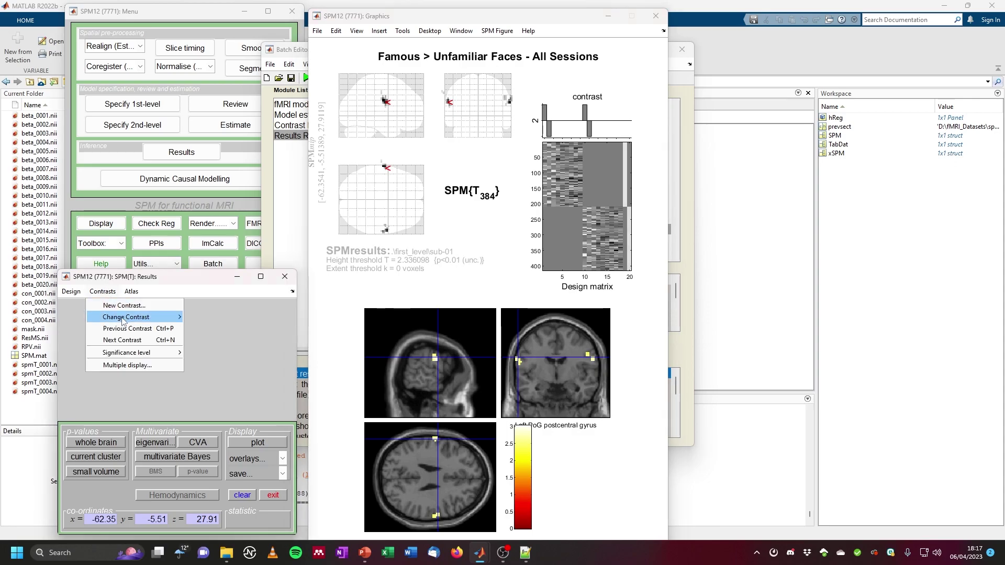
pyautogui.moveTo(124, 321)
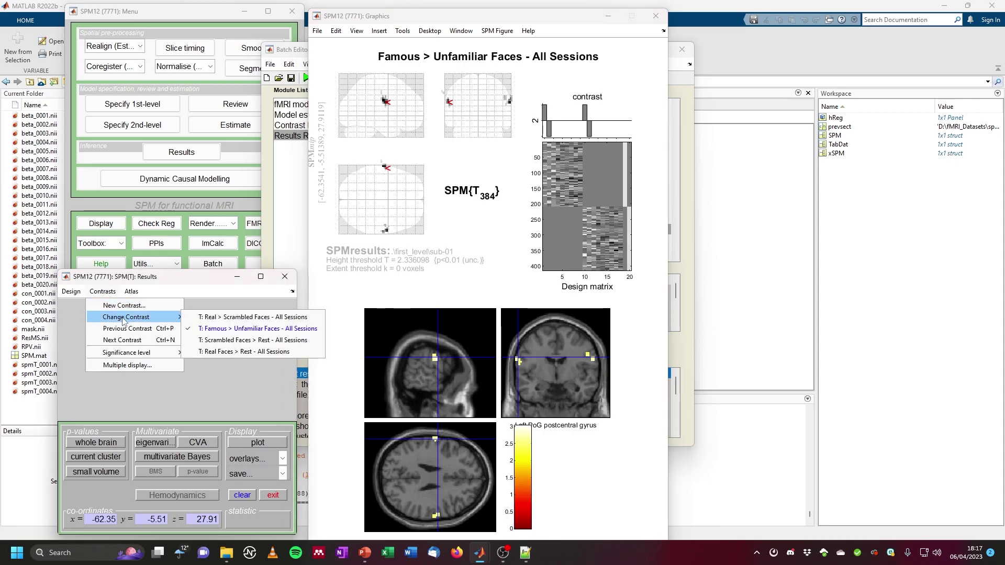
pyautogui.click(227, 340)
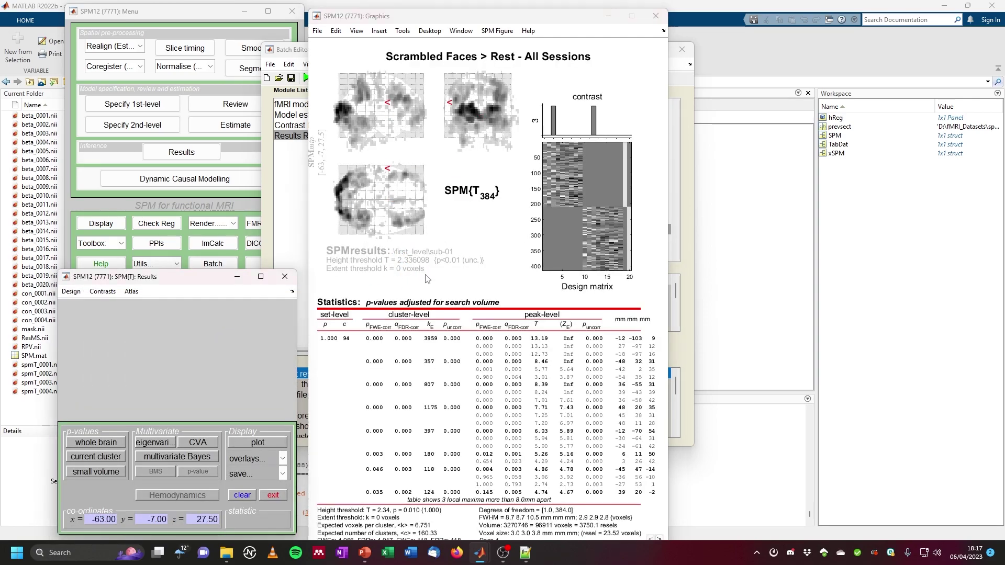
# Step: Change the significance level for Scrambled Faces > Rest to an uncorrected threshold of 0.001 with an extent threshold of 10 voxels
pyautogui.click(102, 291)
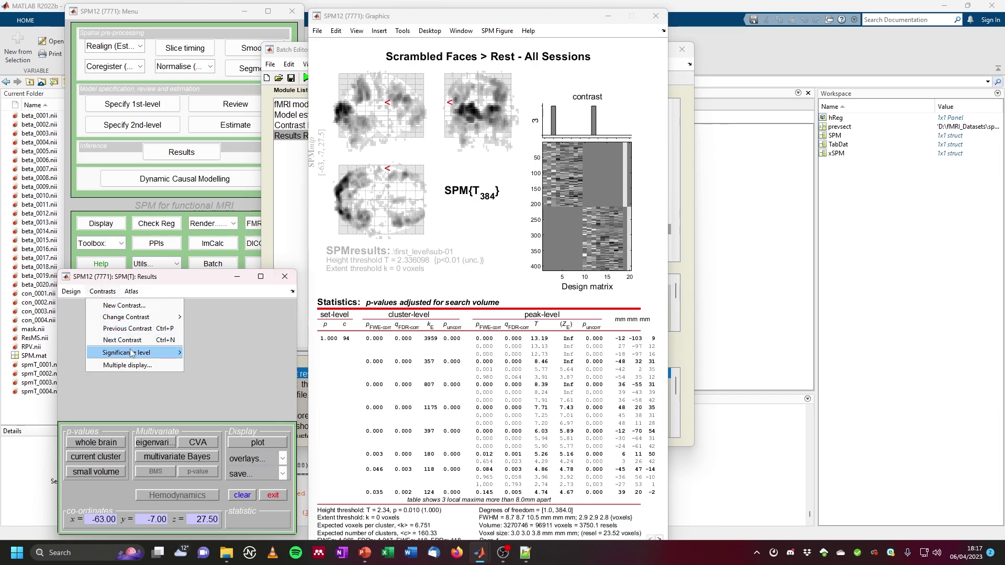
pyautogui.moveTo(148, 356)
pyautogui.click(212, 353)
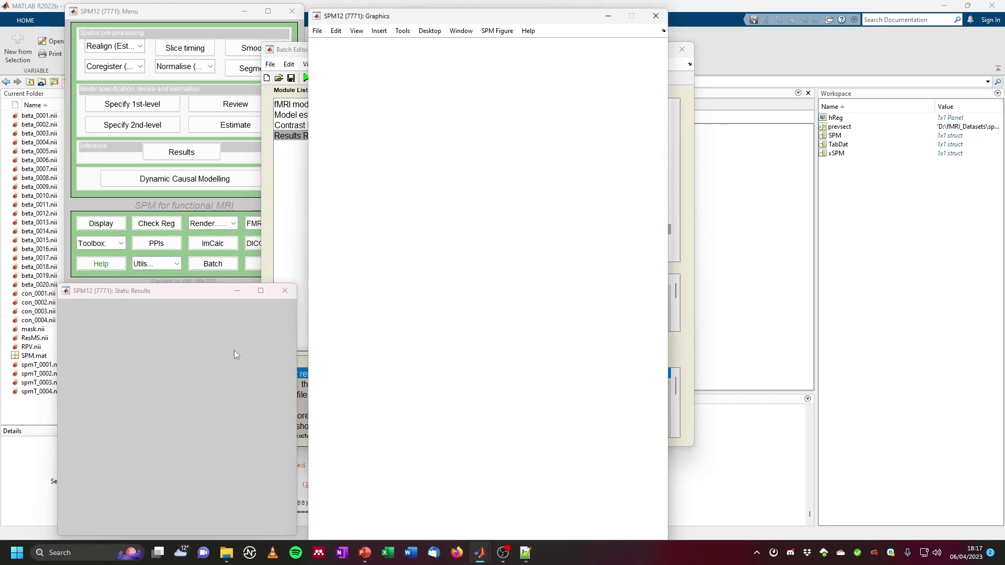
pyautogui.click(264, 306)
pyautogui.press('Return')
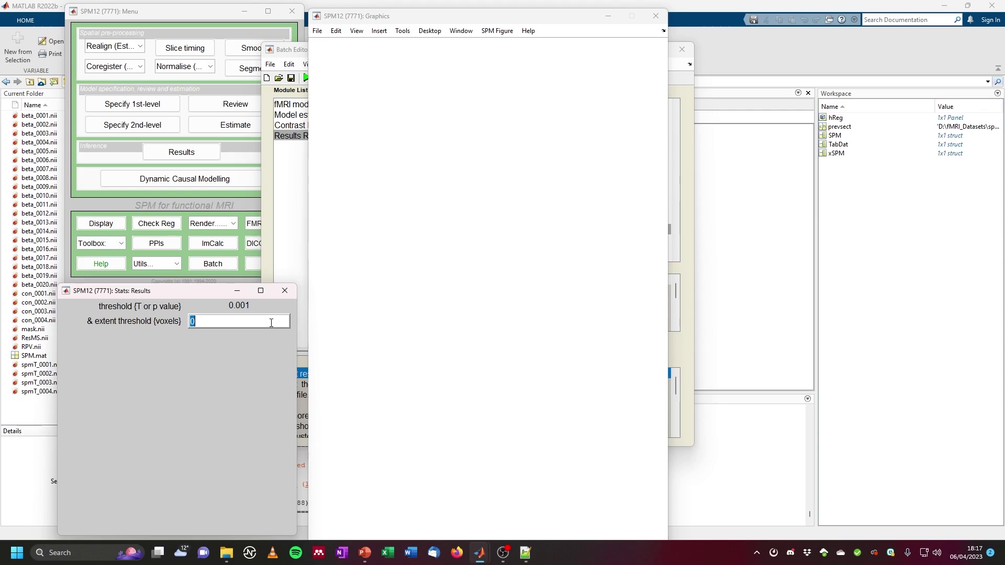
pyautogui.write('0')
pyautogui.press('Return')
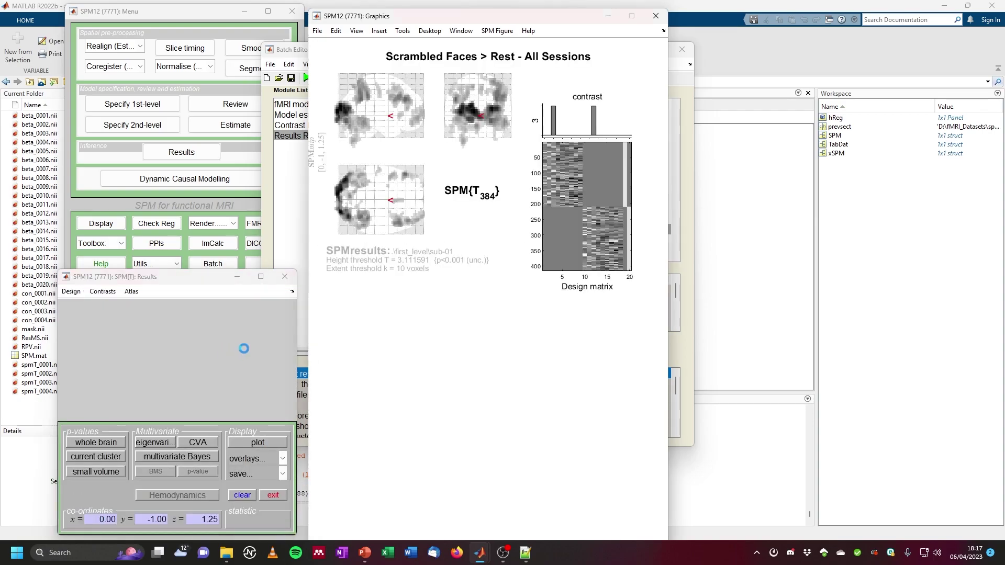
# Step: Overlay the Scrambled Faces > Rest results on the previous sections and move the crosshair to the large occipital cluster
pyautogui.click(259, 458)
pyautogui.click(267, 434)
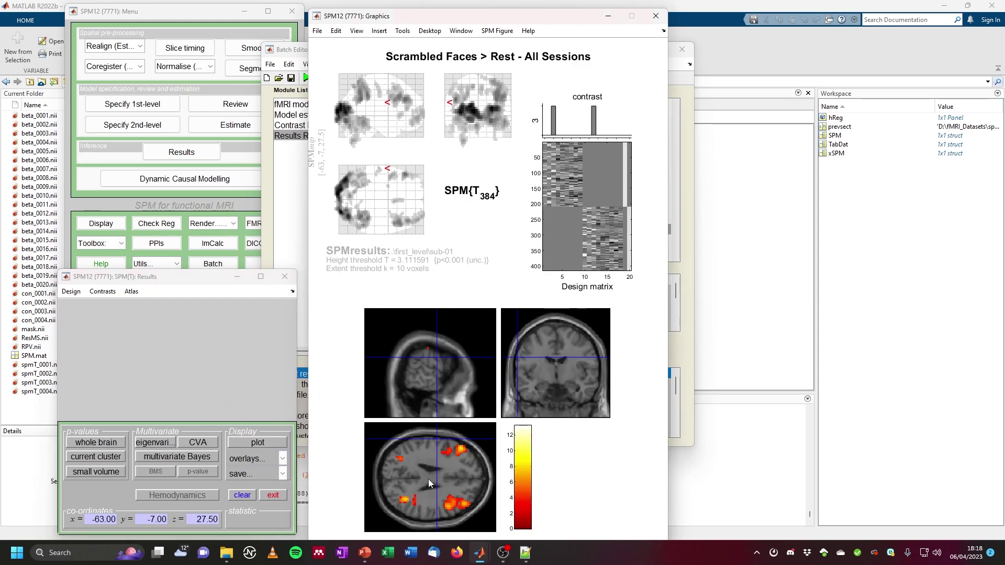
pyautogui.click(397, 476)
pyautogui.click(384, 376)
pyautogui.moveTo(384, 375); pyautogui.dragTo(380, 374)
pyautogui.moveTo(536, 368); pyautogui.dragTo(541, 365)
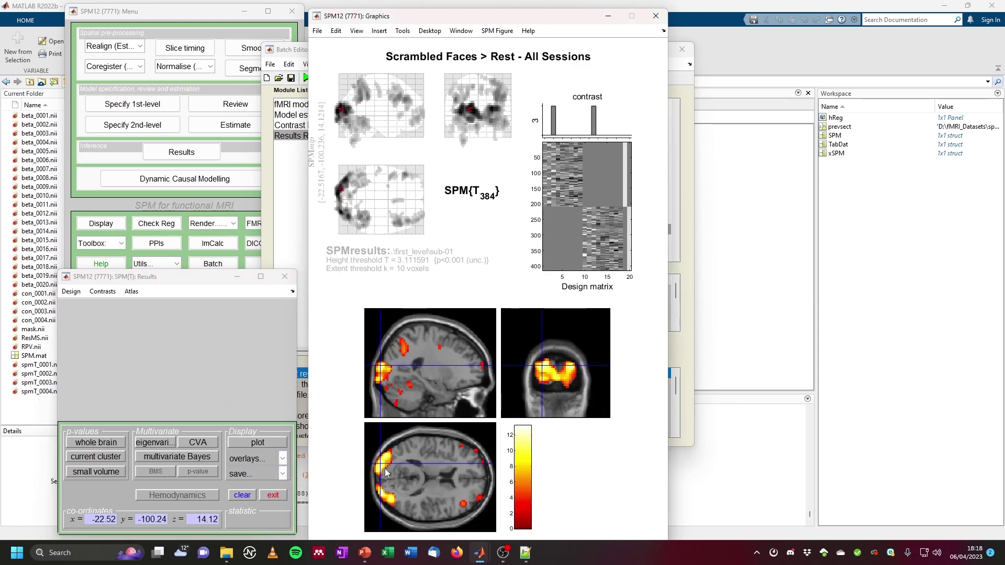
# Step: Examine the occipital clusters in both hemispheres and the left frontal cluster of Scrambled Faces > Rest in the section views
pyautogui.click(383, 494)
pyautogui.click(389, 453)
pyautogui.click(385, 496)
pyautogui.click(379, 468)
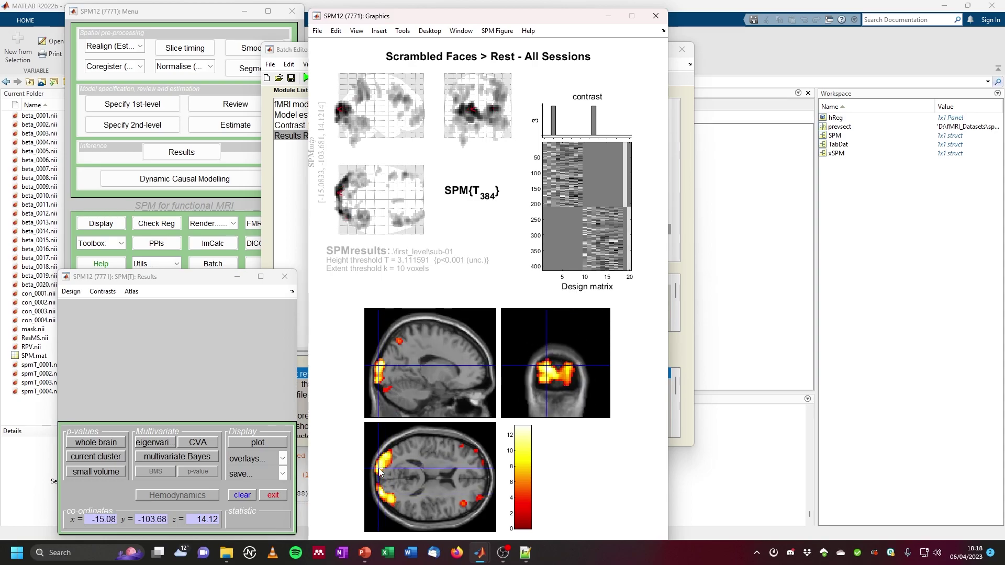
pyautogui.click(387, 460)
pyautogui.click(384, 464)
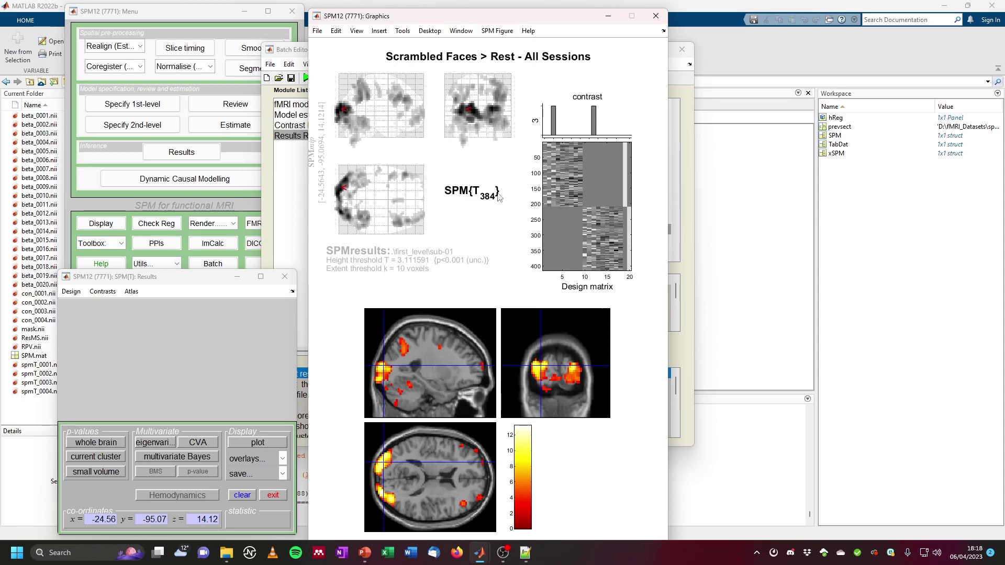
pyautogui.click(572, 372)
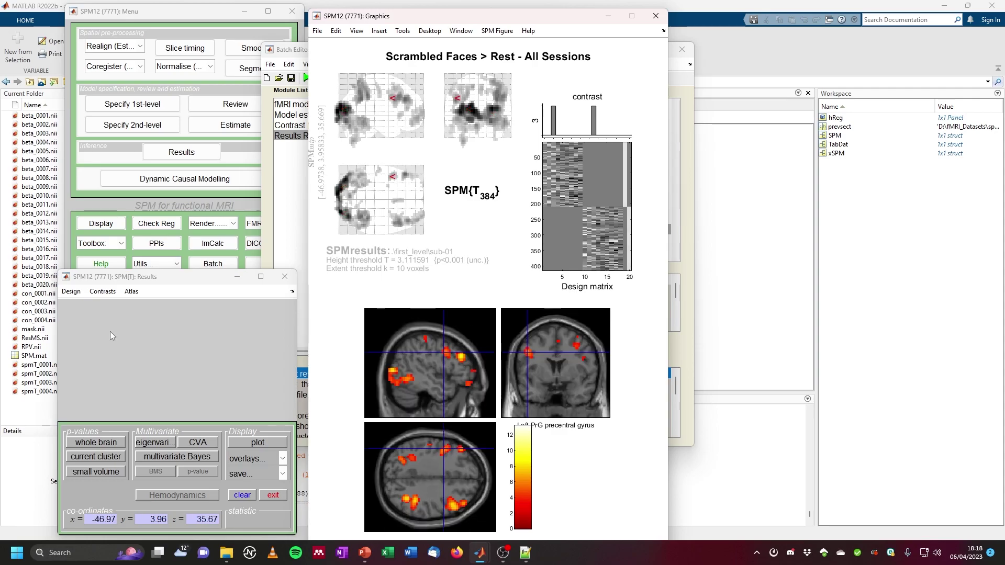
# Step: Switch the results to the Real Faces > Rest - All Sessions contrast and overlay them on the previous sections
pyautogui.click(105, 291)
pyautogui.moveTo(126, 318)
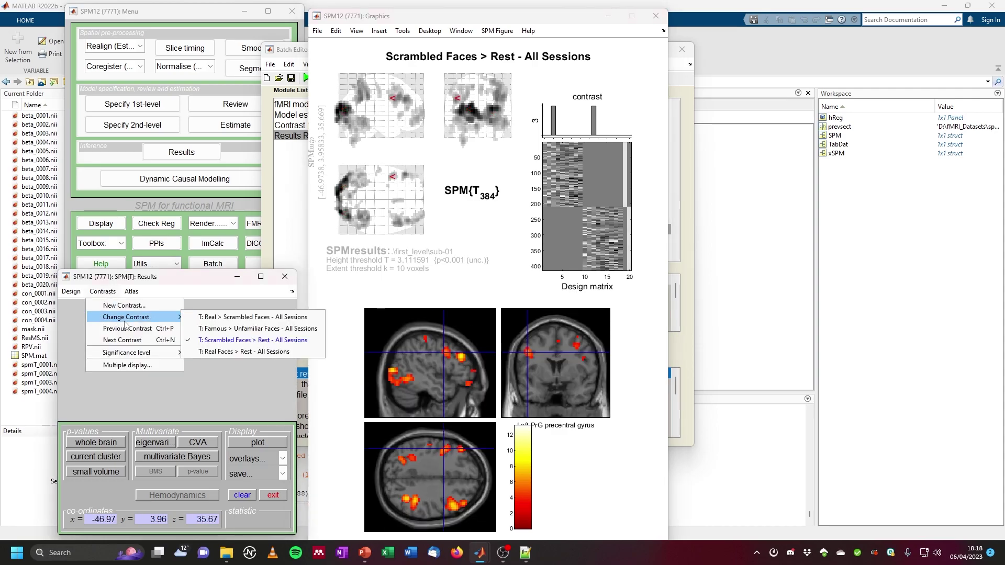
pyautogui.click(217, 353)
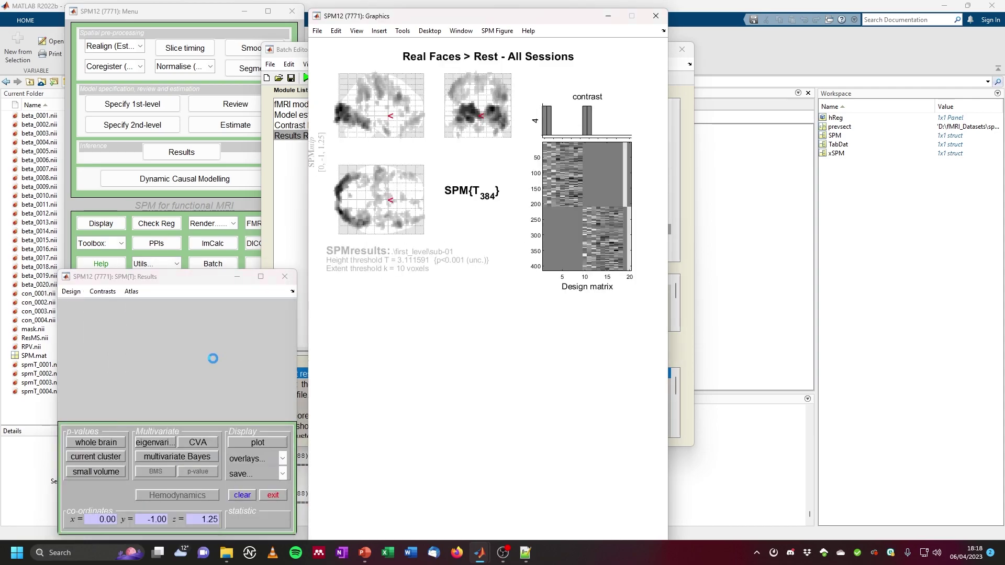
pyautogui.click(265, 458)
pyautogui.click(262, 434)
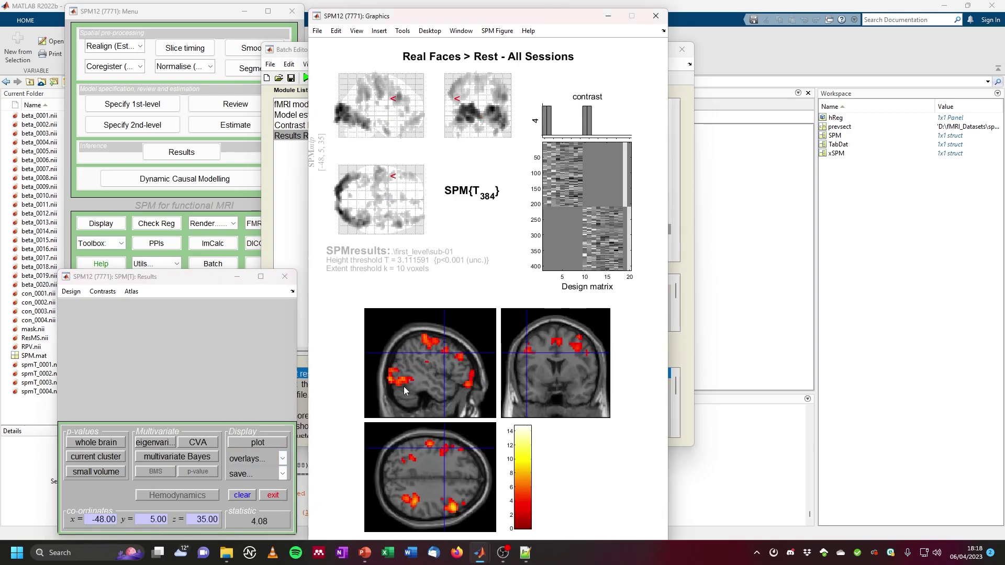
# Step: Examine the occipital and right inferior temporal clusters of Real Faces > Rest in the section views
pyautogui.click(393, 381)
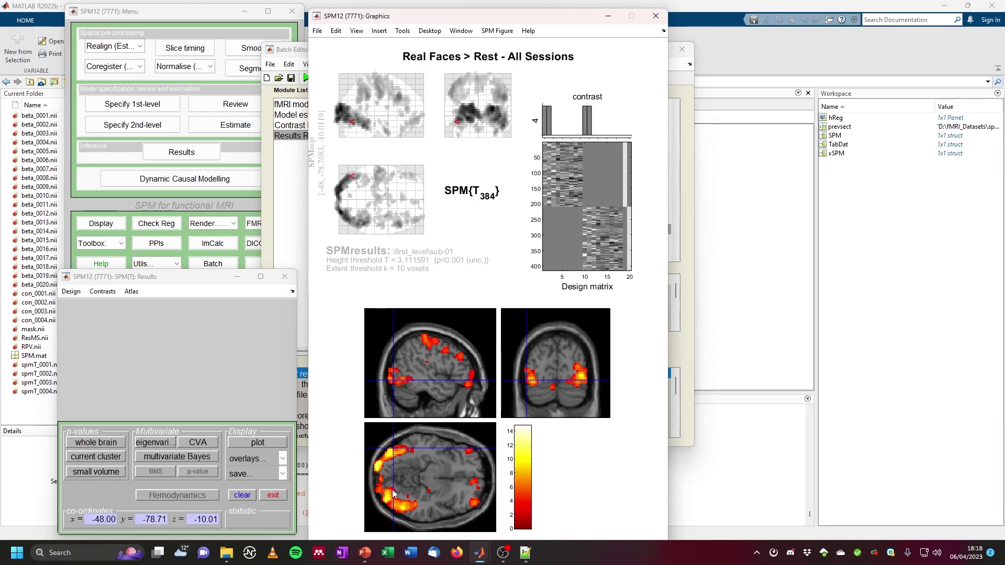
pyautogui.click(388, 494)
pyautogui.click(390, 374)
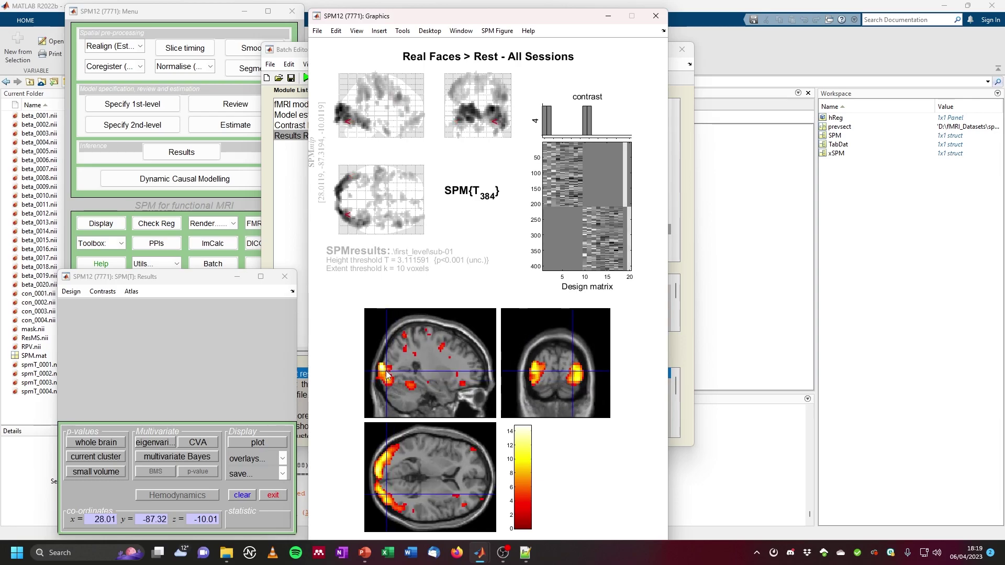
pyautogui.click(412, 385)
pyautogui.click(583, 387)
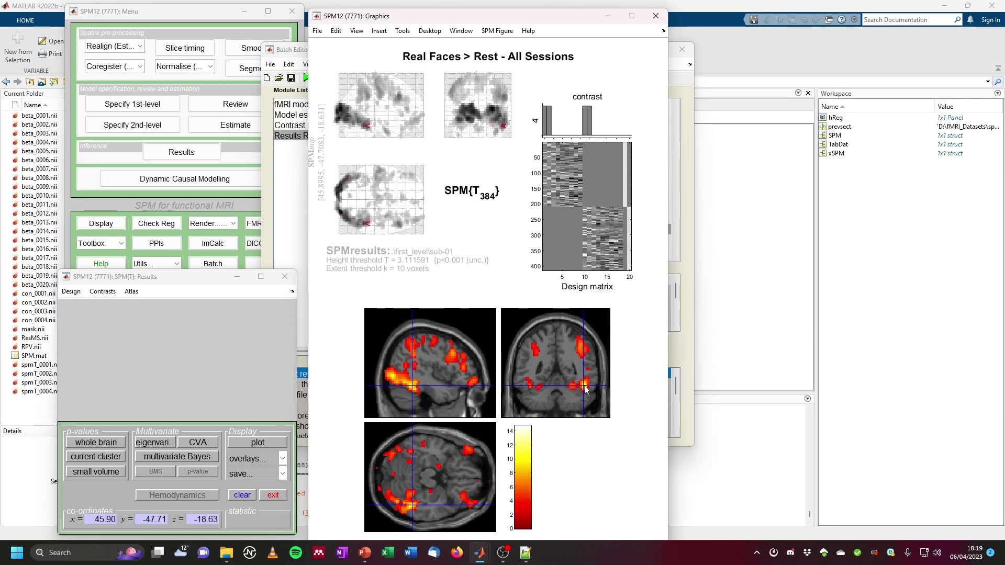
pyautogui.click(412, 388)
pyautogui.click(413, 389)
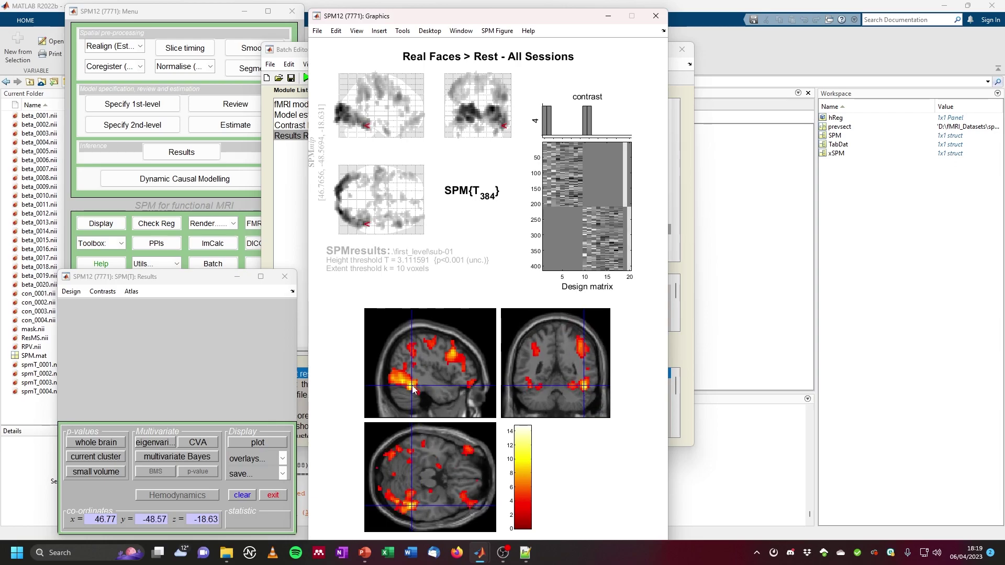
# Step: Show Neuromorphometrics labels on the Real Faces > Rest sections and move the crosshair through the posterior cluster to identify its regions
pyautogui.rightClick(582, 395)
pyautogui.moveTo(644, 478)
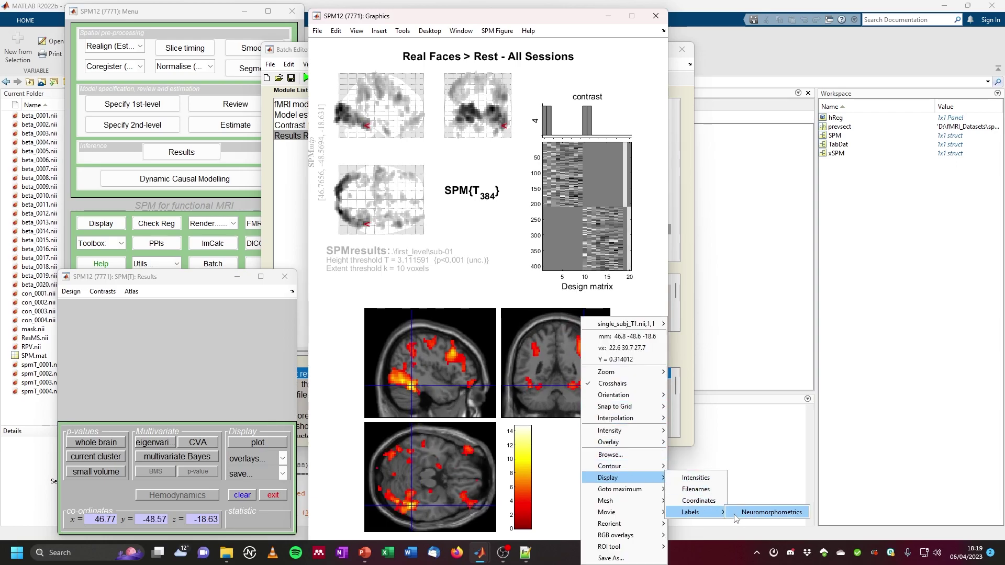
pyautogui.click(746, 513)
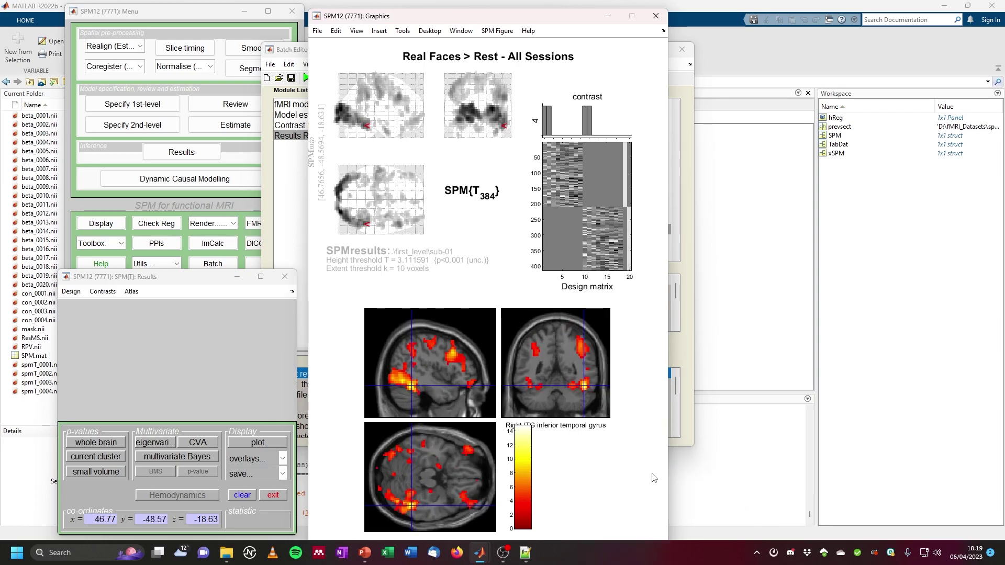
pyautogui.click(405, 385)
pyautogui.moveTo(412, 505); pyautogui.dragTo(388, 506)
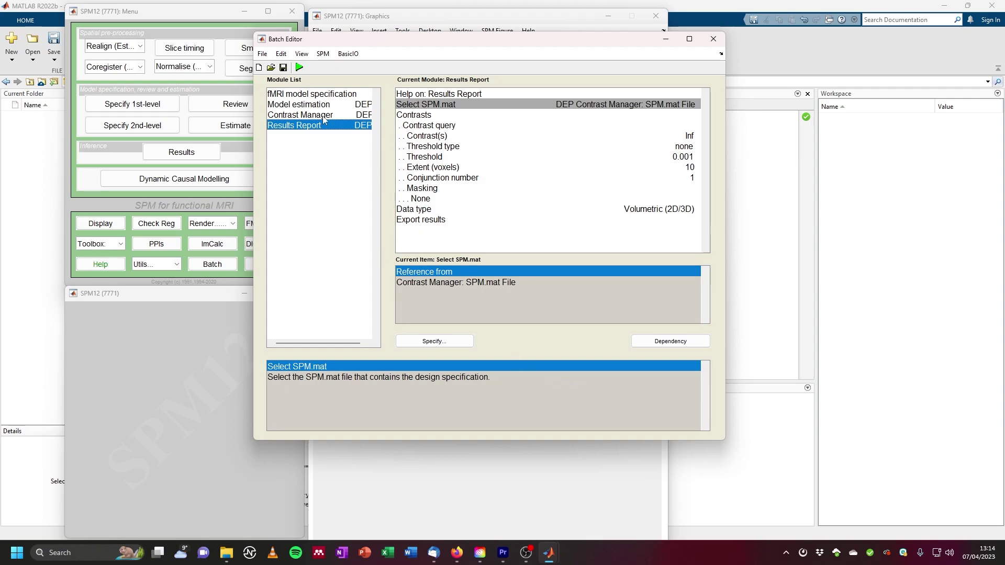
# Step: Save the first-level batch together with its script as batch_first_level in the Matlab folder
pyautogui.click(262, 54)
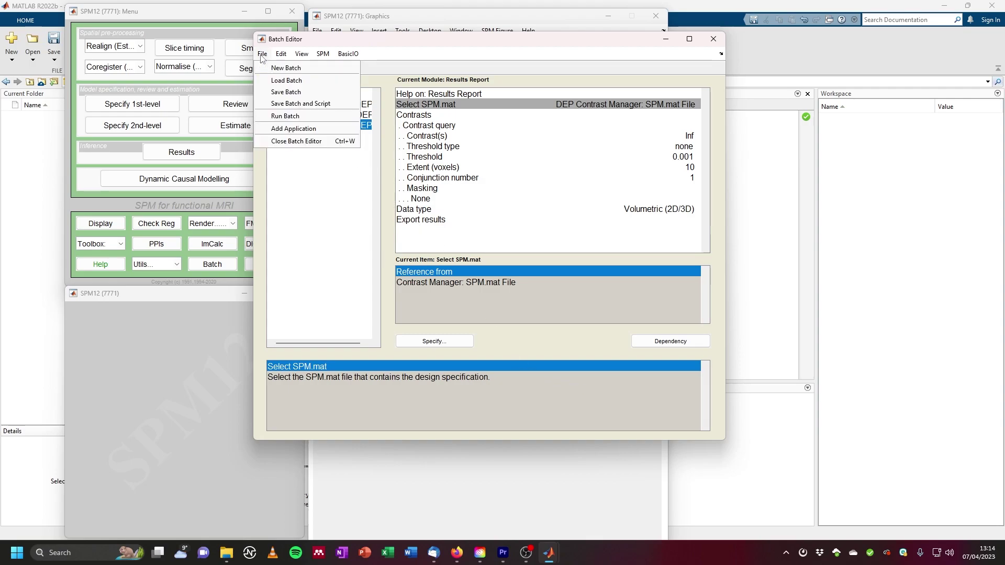
pyautogui.click(297, 104)
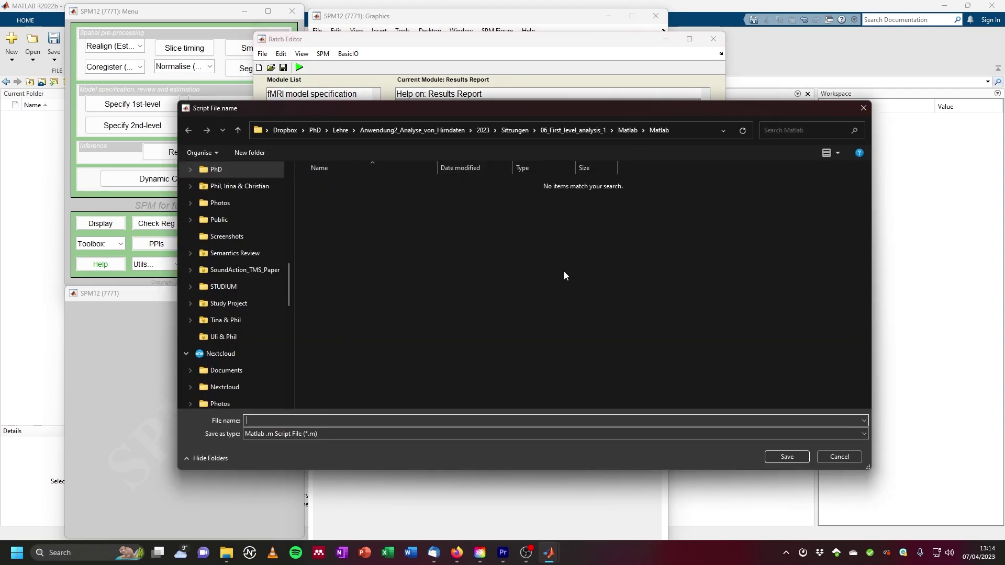
pyautogui.click(628, 133)
pyautogui.doubleClick(321, 190)
pyautogui.click(319, 421)
pyautogui.write('batch_first_level')
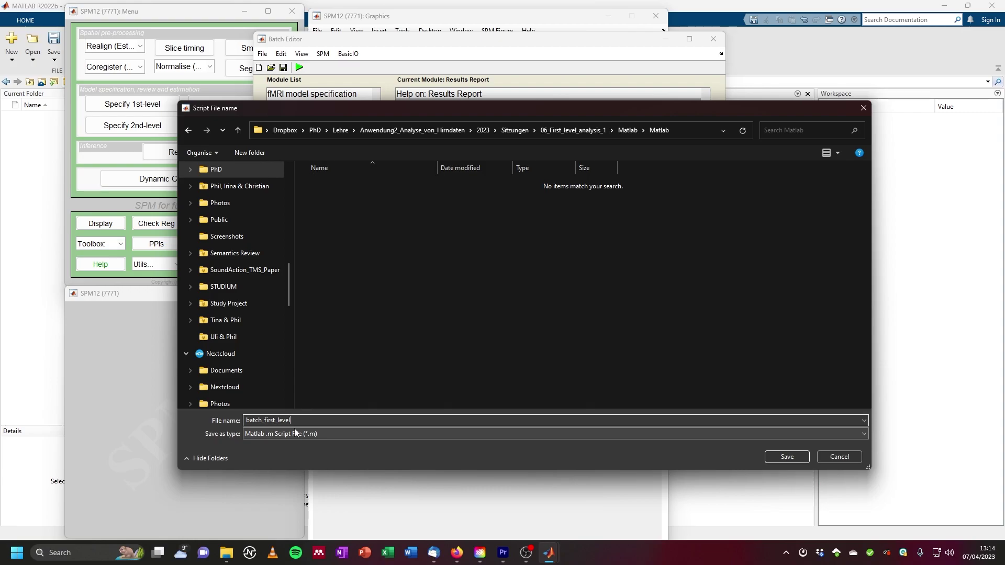
pyautogui.press('Return')
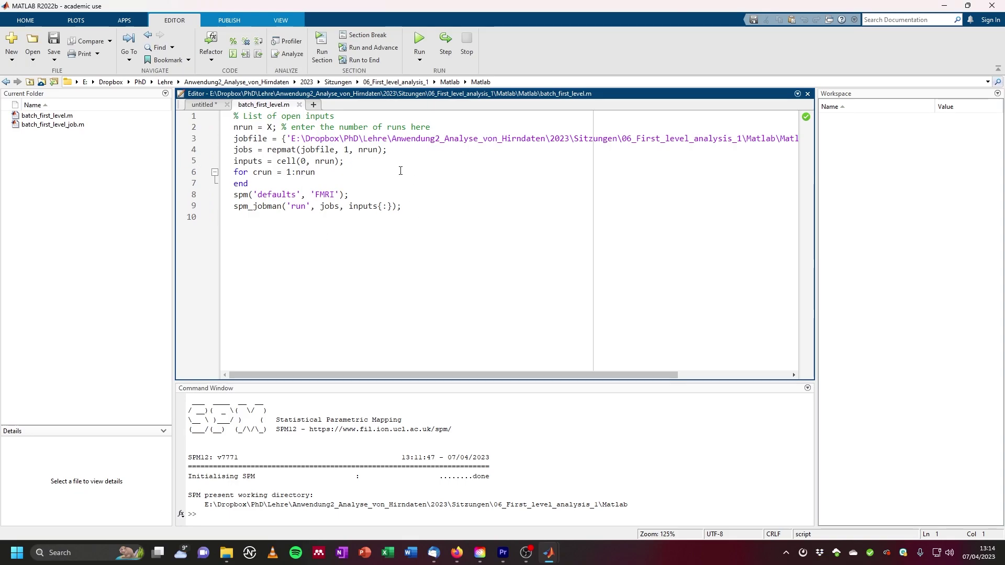
# Step: Open batch_first_level_job.m in the editor and look through its saved model specification and scan lists
pyautogui.click(69, 125)
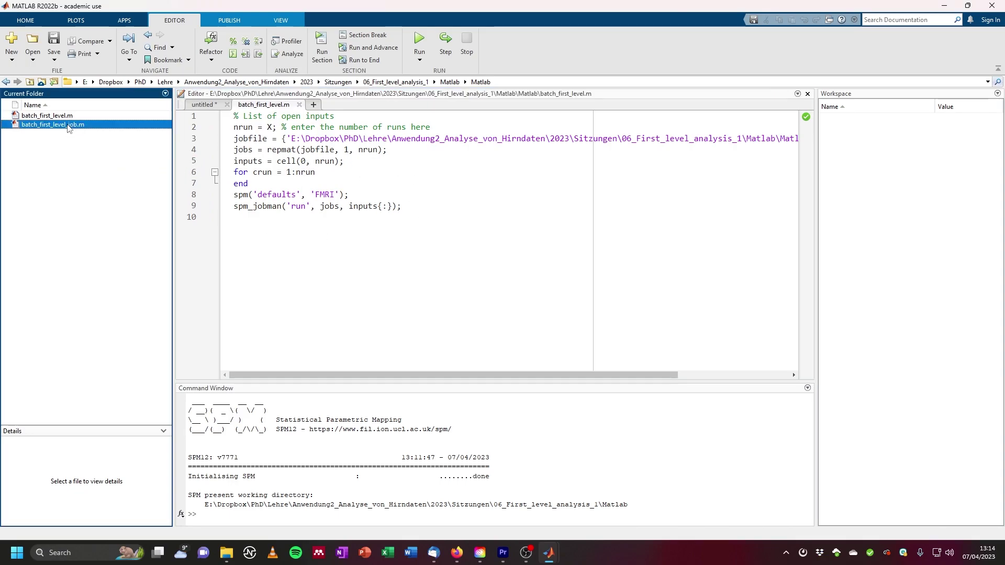
pyautogui.doubleClick(68, 125)
pyautogui.scroll(-20, 419, 219)
pyautogui.scroll(-20, 419, 218)
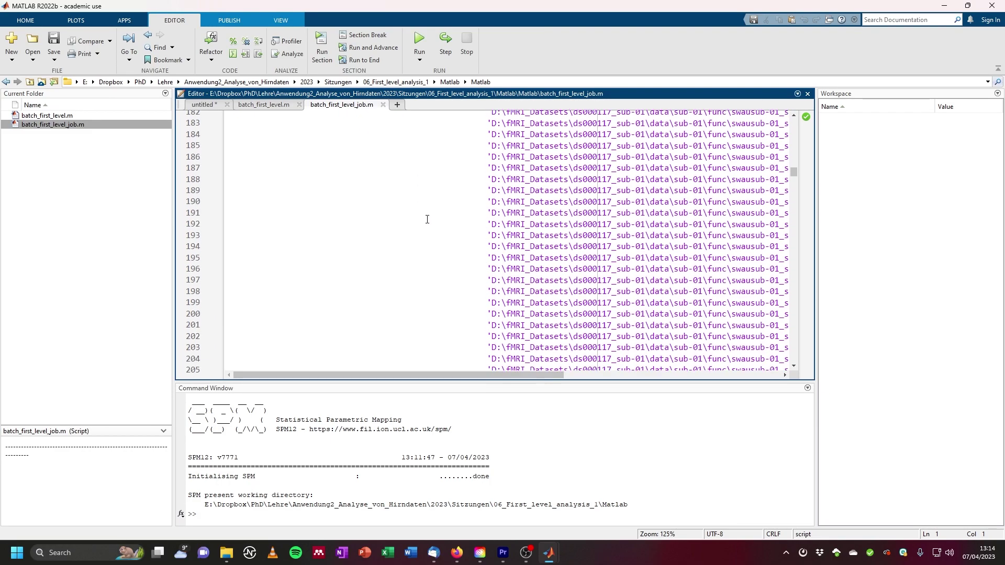
pyautogui.moveTo(795, 177); pyautogui.dragTo(802, 105)
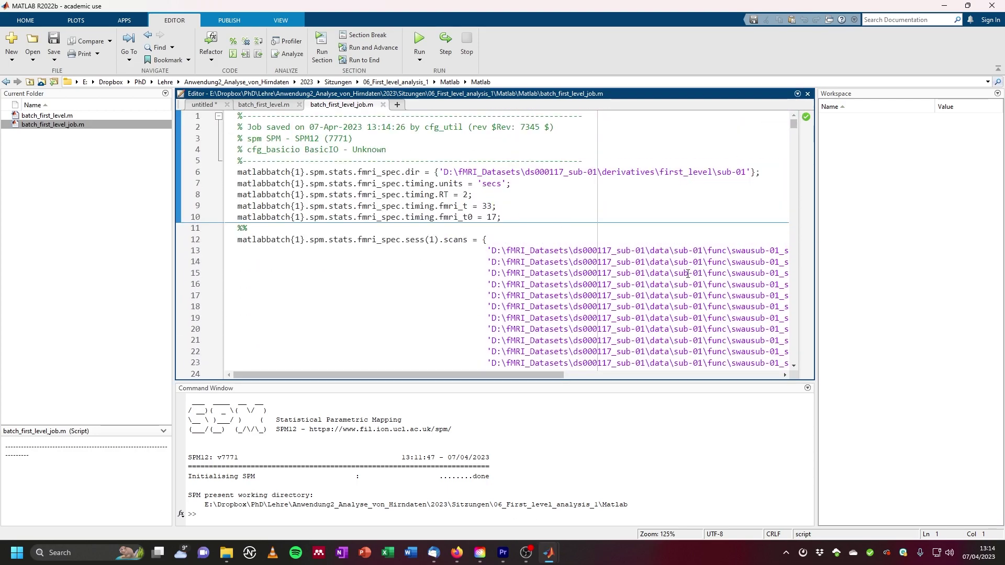
pyautogui.moveTo(794, 126)
pyautogui.mouseDown()
pyautogui.moveTo(800, 222)
pyautogui.moveTo(804, 111)
pyautogui.mouseUp()
# Step: Close the Batch Editor holding the current modules, then open a fresh one from SPM and enlarge its window
pyautogui.moveTo(551, 558)
pyautogui.click(698, 500)
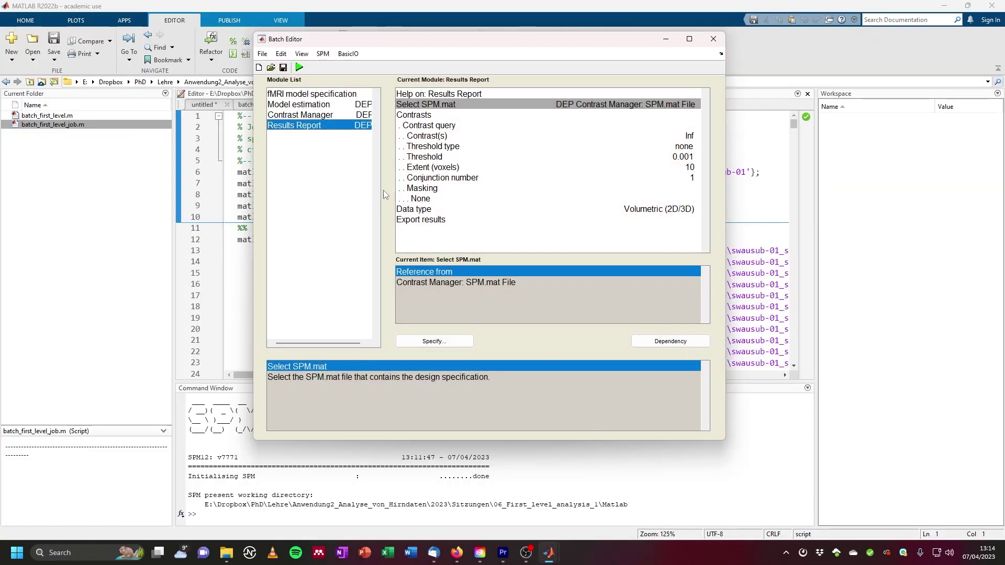
pyautogui.click(713, 39)
pyautogui.moveTo(548, 555)
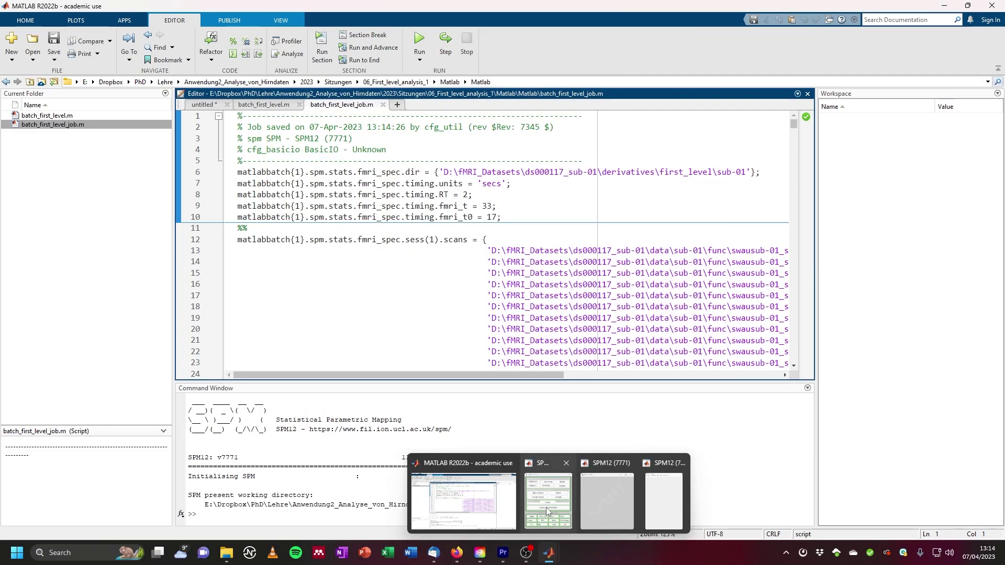
pyautogui.click(545, 510)
pyautogui.click(212, 266)
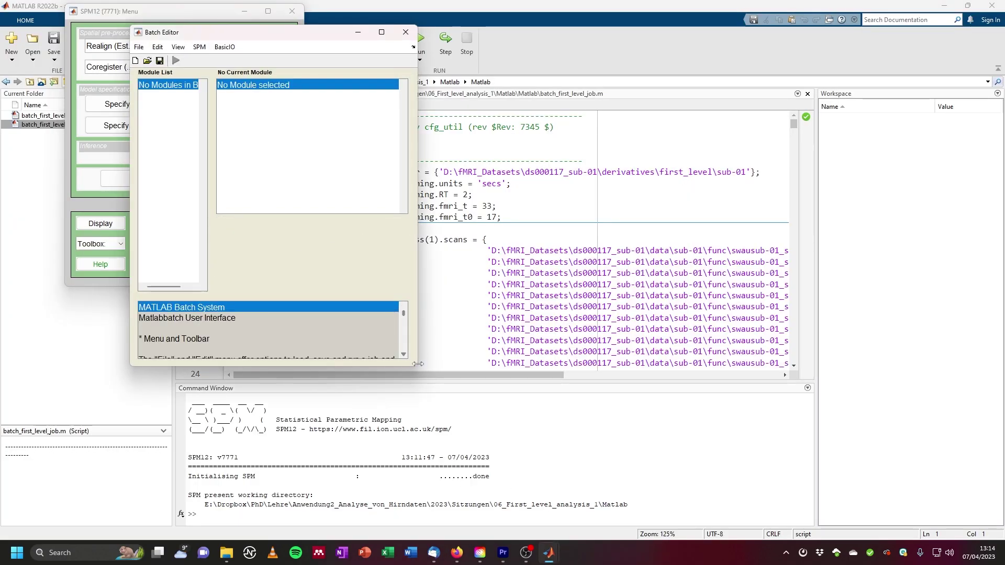
pyautogui.moveTo(416, 364); pyautogui.dragTo(613, 446)
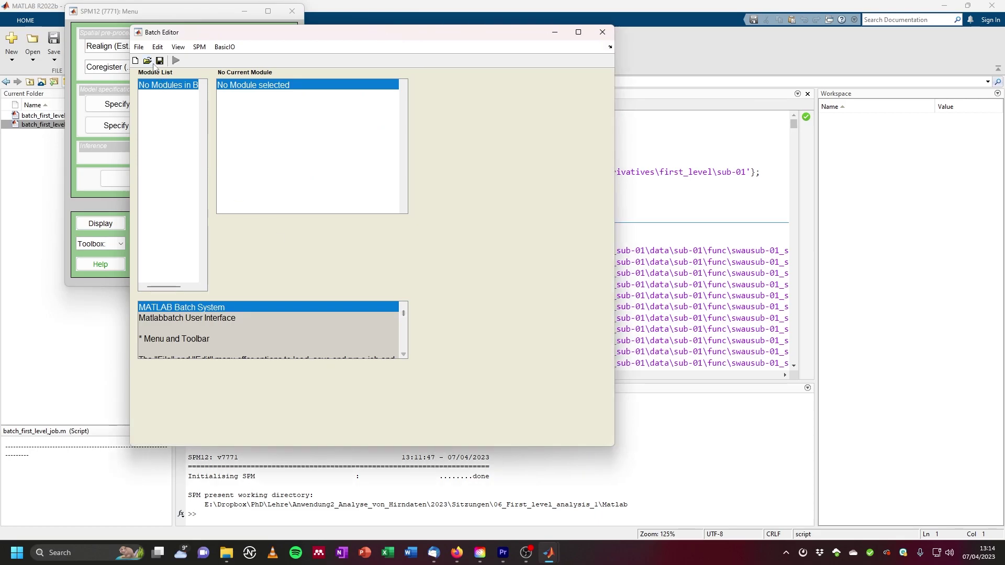
# Step: Load the saved job file batch_first_level_job.m into the empty Batch Editor
pyautogui.click(148, 61)
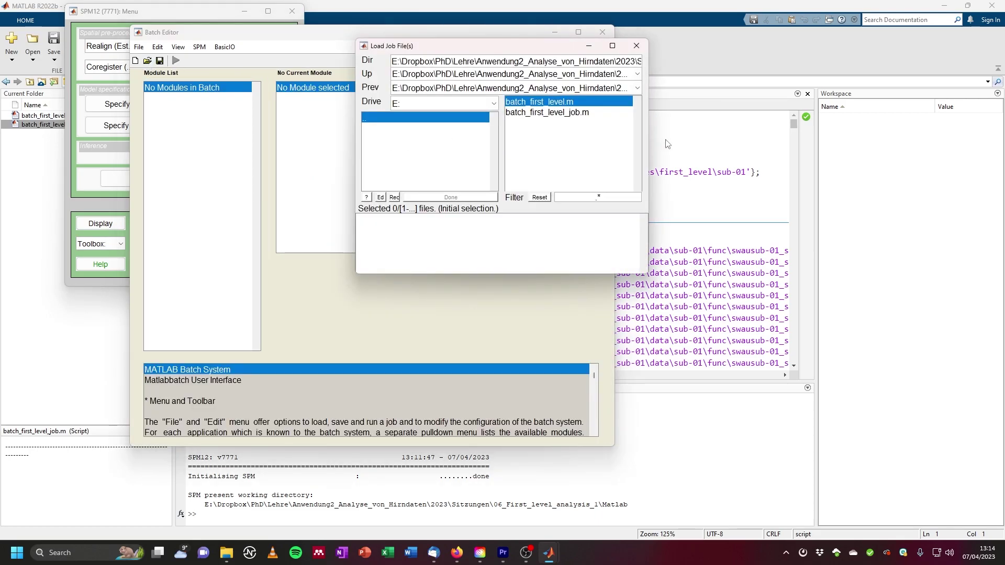
pyautogui.click(544, 113)
pyautogui.click(452, 198)
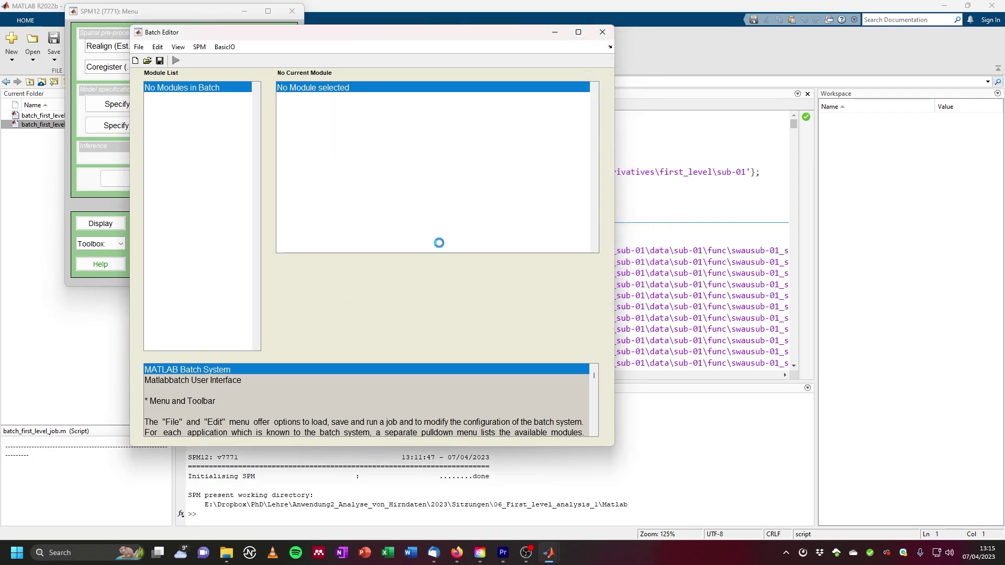